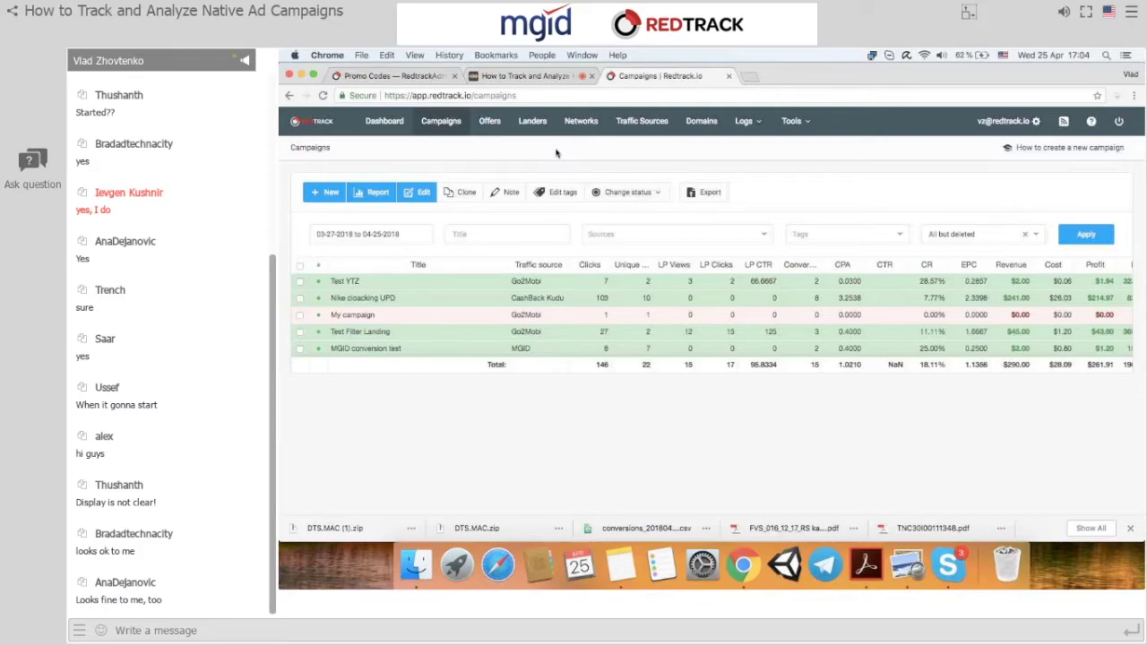
In Traffic Sources, start a new source and view the blank Add new form.
click(653, 124)
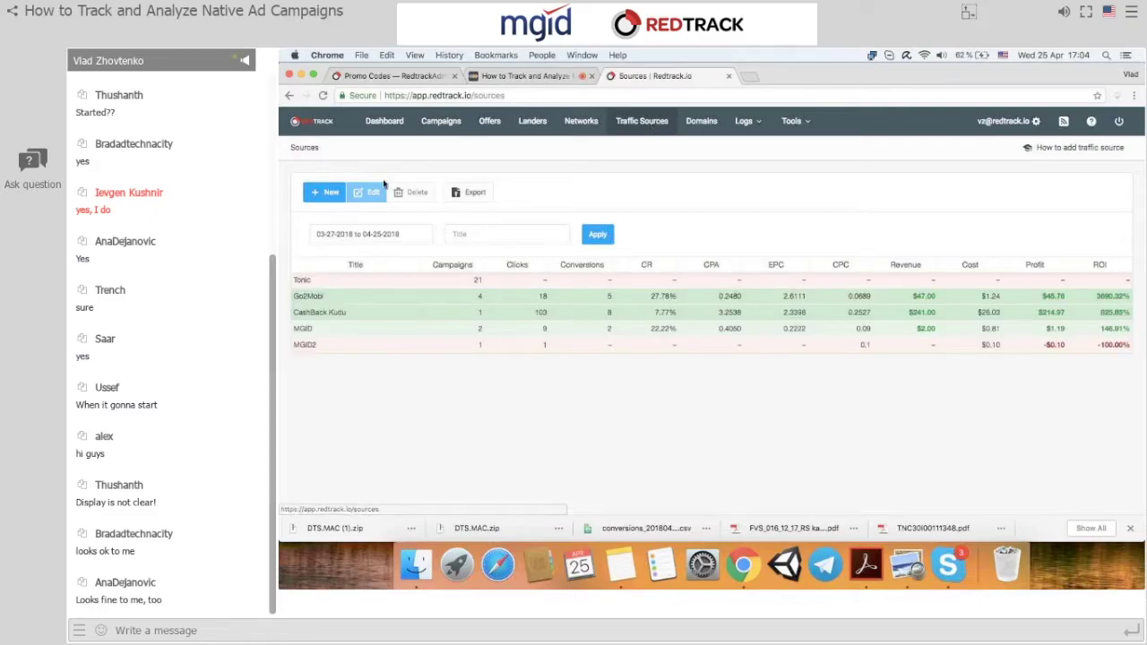
click(324, 192)
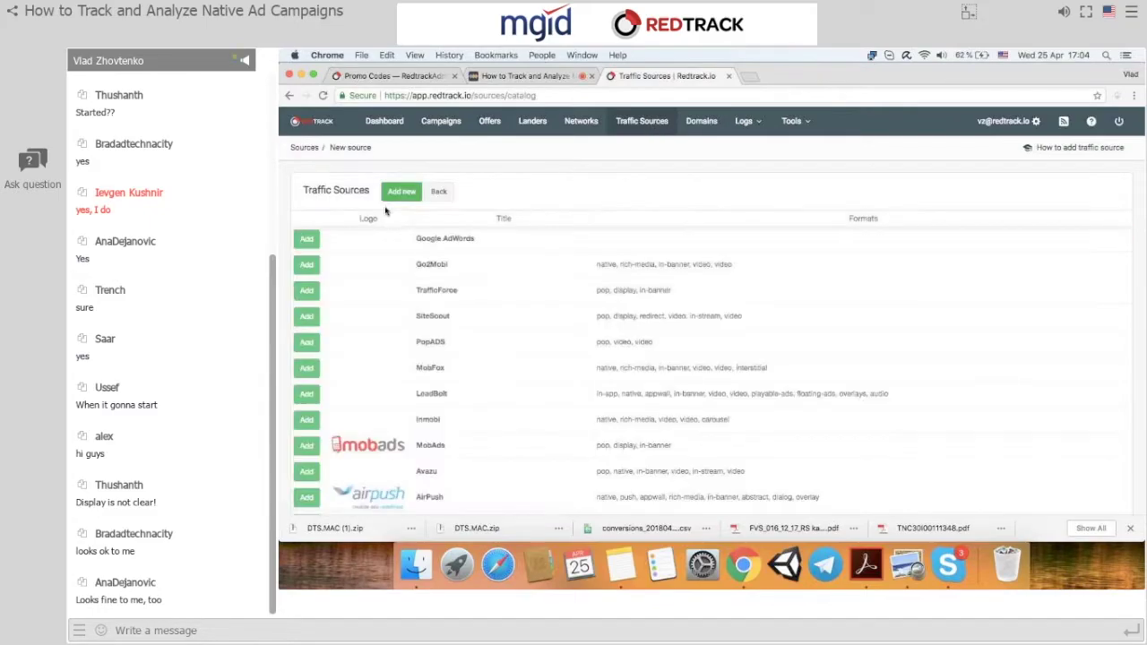
click(401, 192)
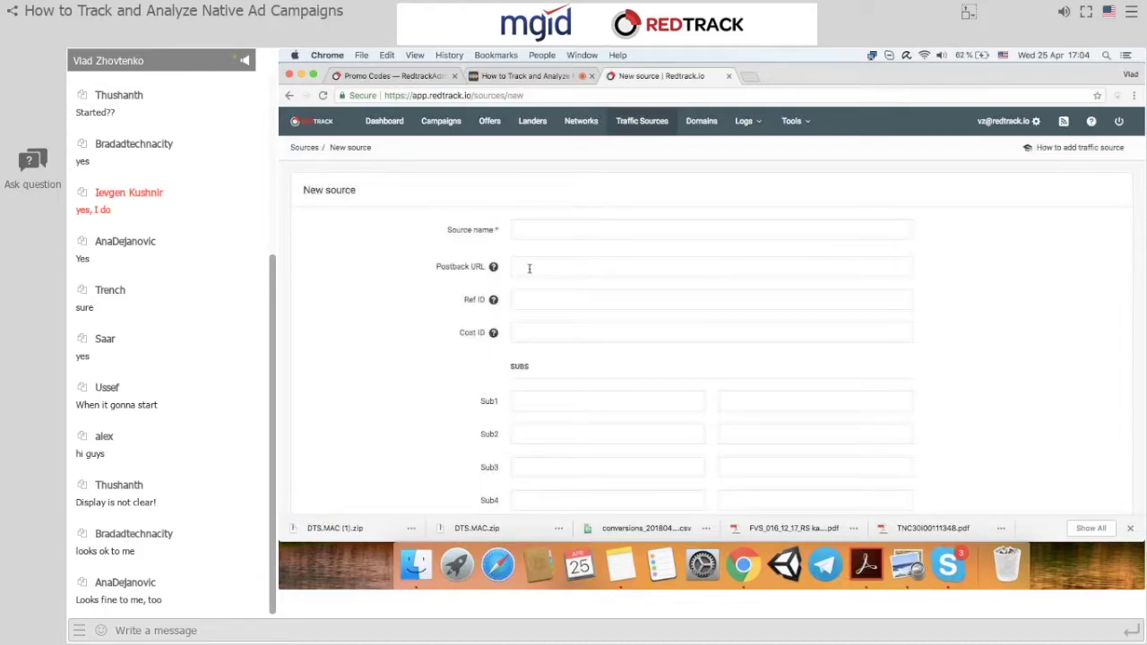
scroll(559, 343, down, 2)
scroll(558, 344, up, 2)
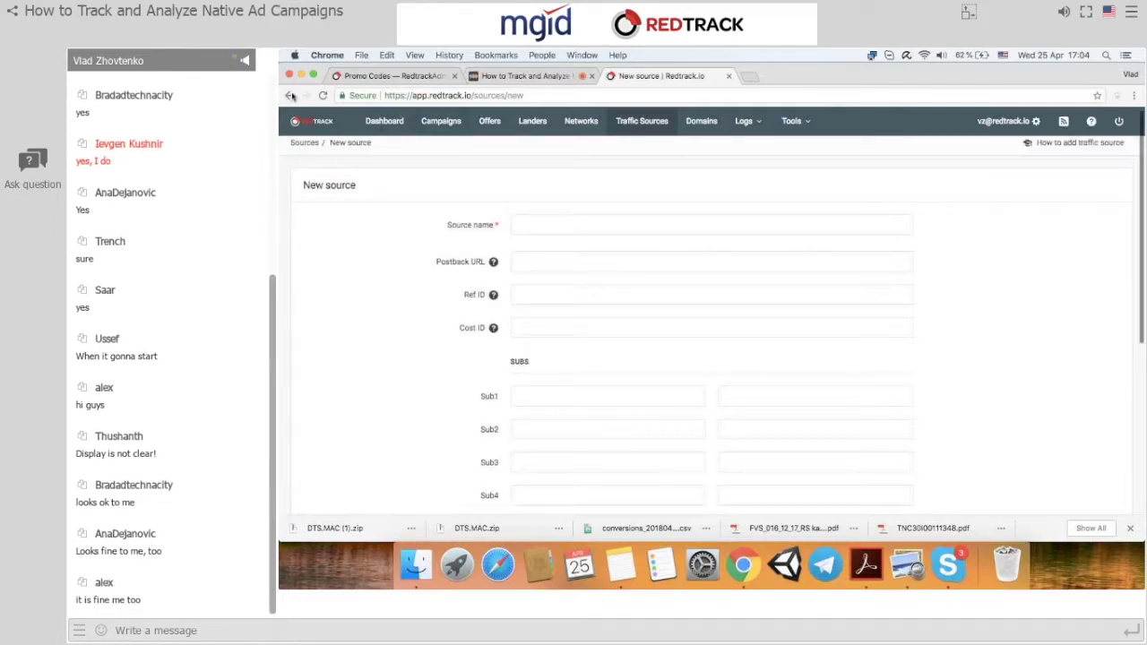
Go back to the template catalog and scroll down to the MGID template.
click(290, 96)
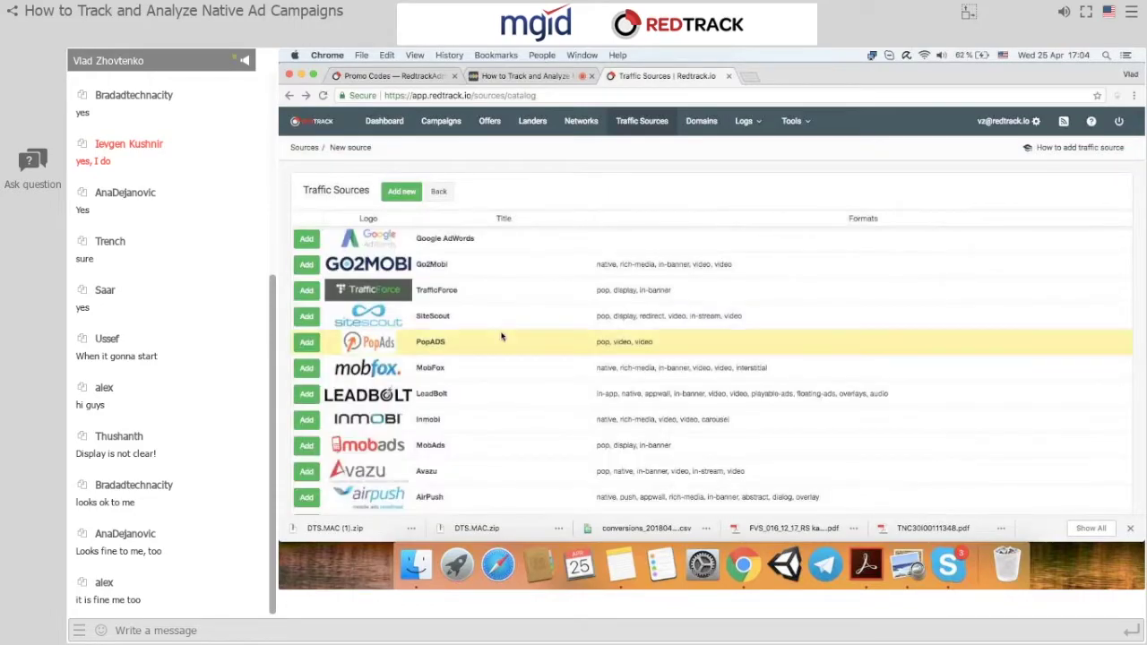
scroll(501, 336, down, 1)
scroll(501, 336, down, 10)
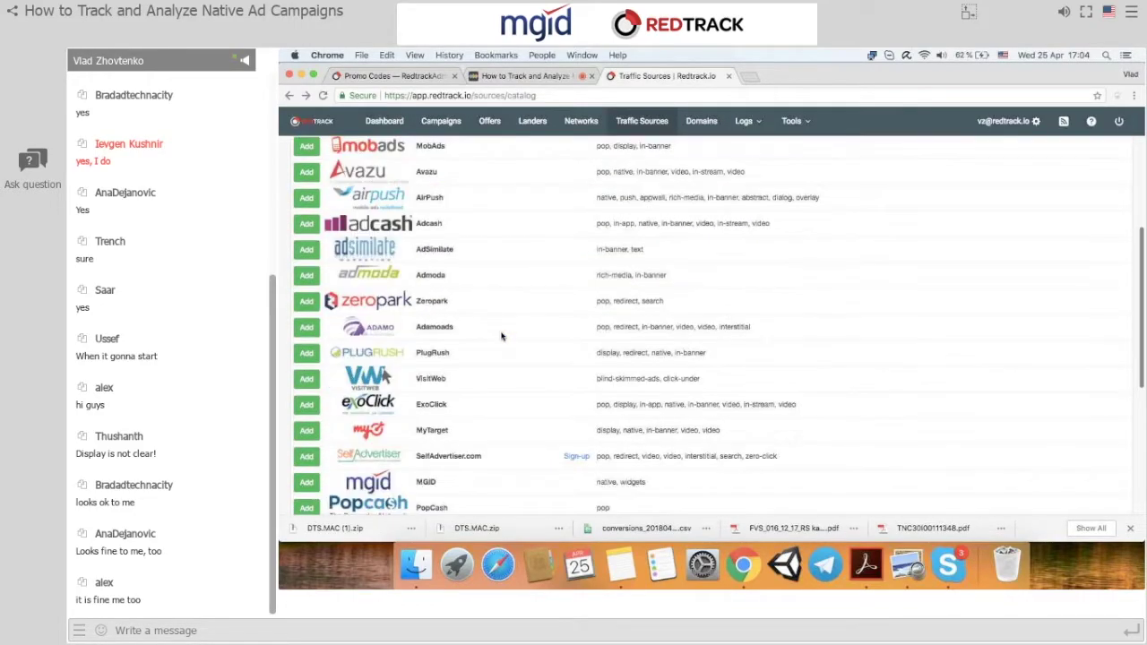
scroll(501, 336, down, 1)
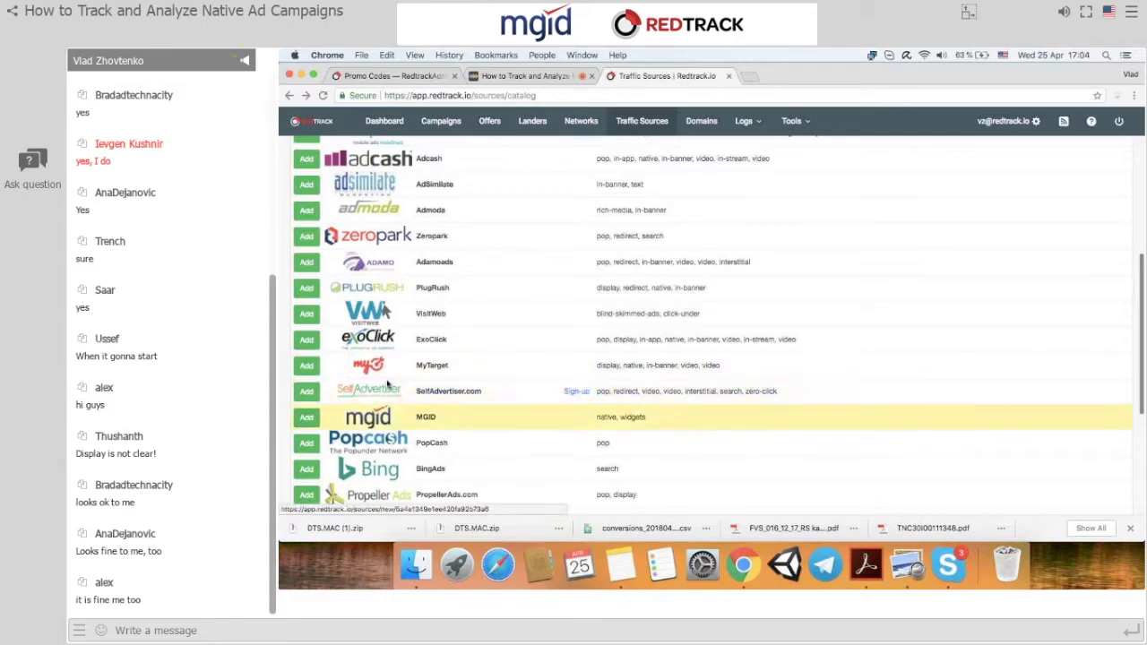
Create a source from the MGID template and rename it MGID2.
click(306, 417)
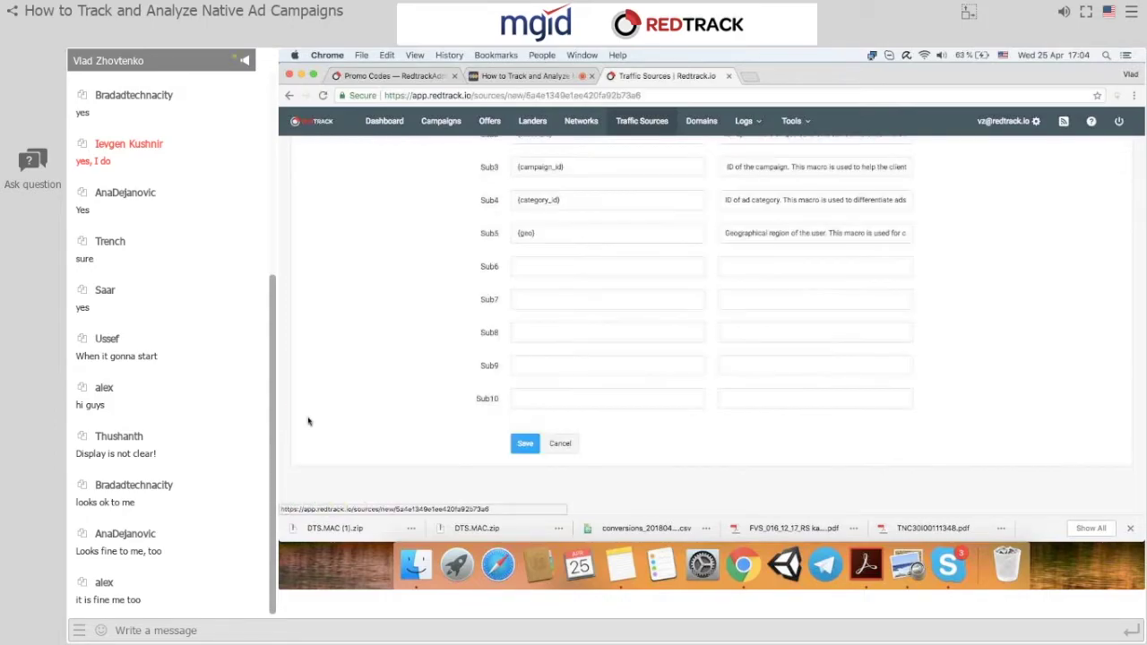
scroll(572, 323, up, 5)
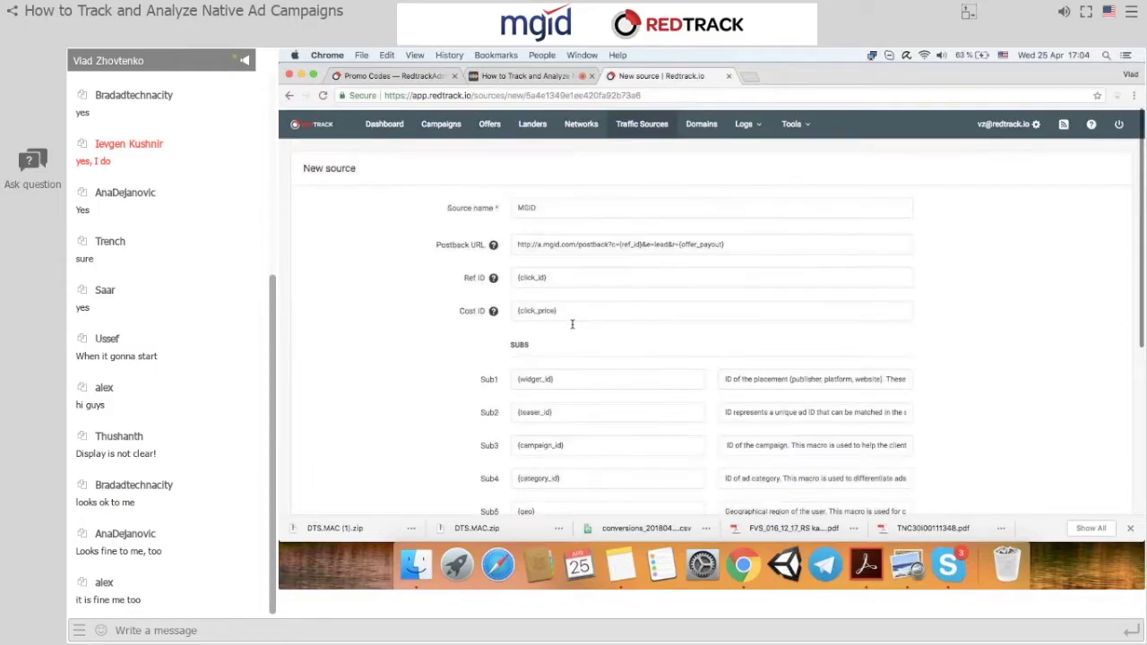
click(546, 204)
text(2)
click(547, 221)
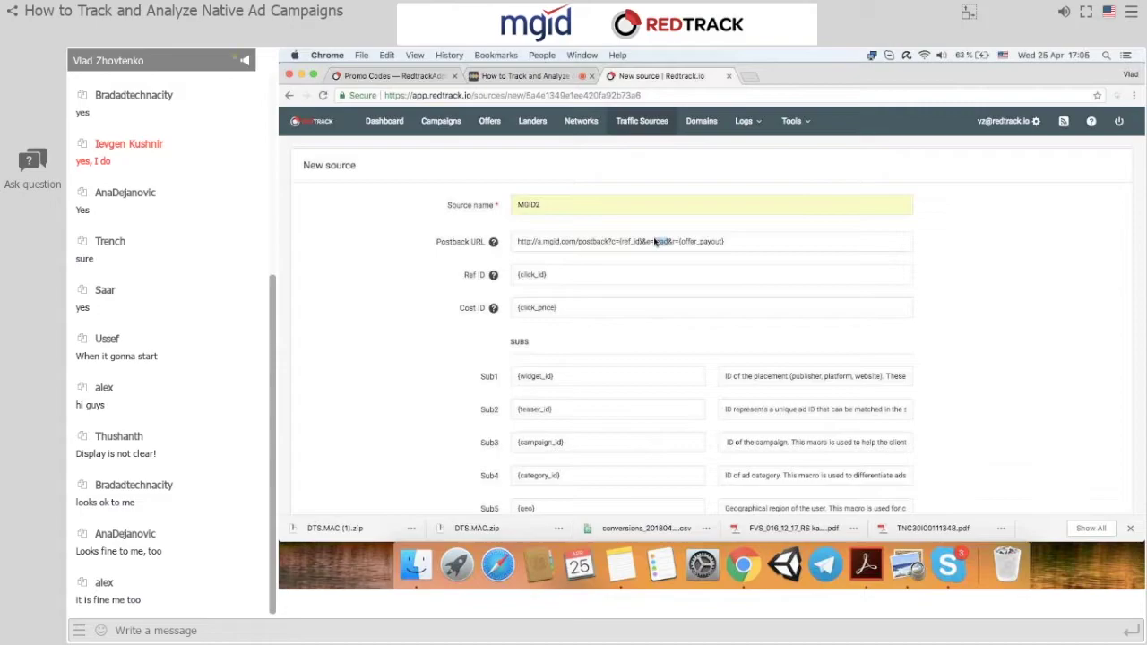
Save MGID2, keeping the prefilled postback URL and sub parameters.
scroll(549, 330, down, 2)
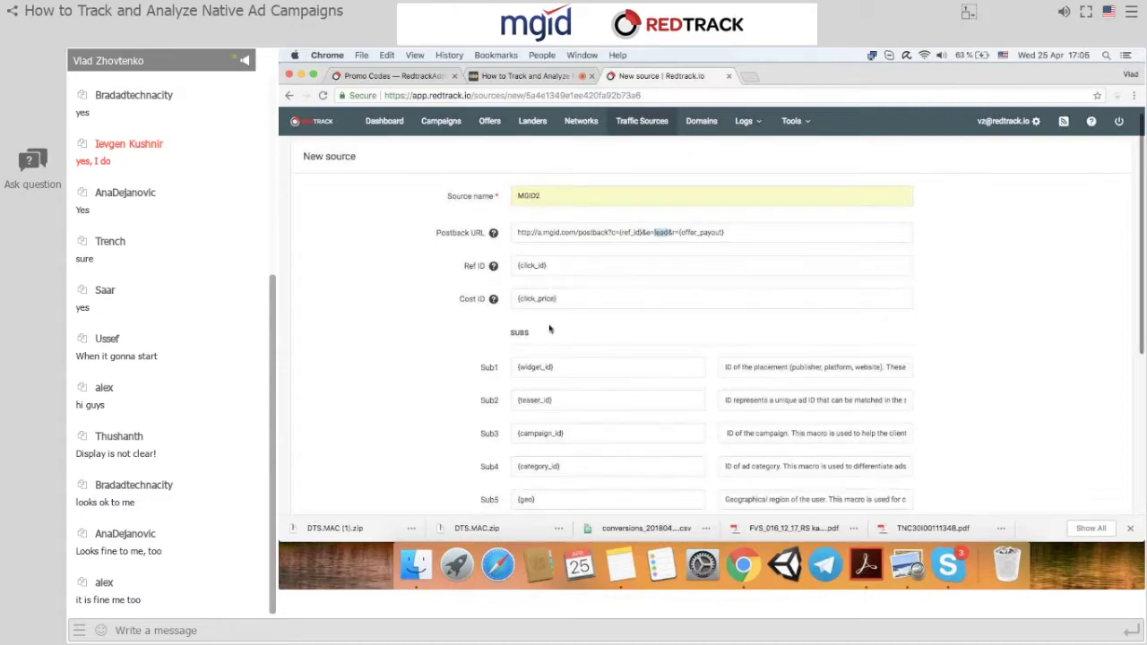
scroll(550, 330, down, 4)
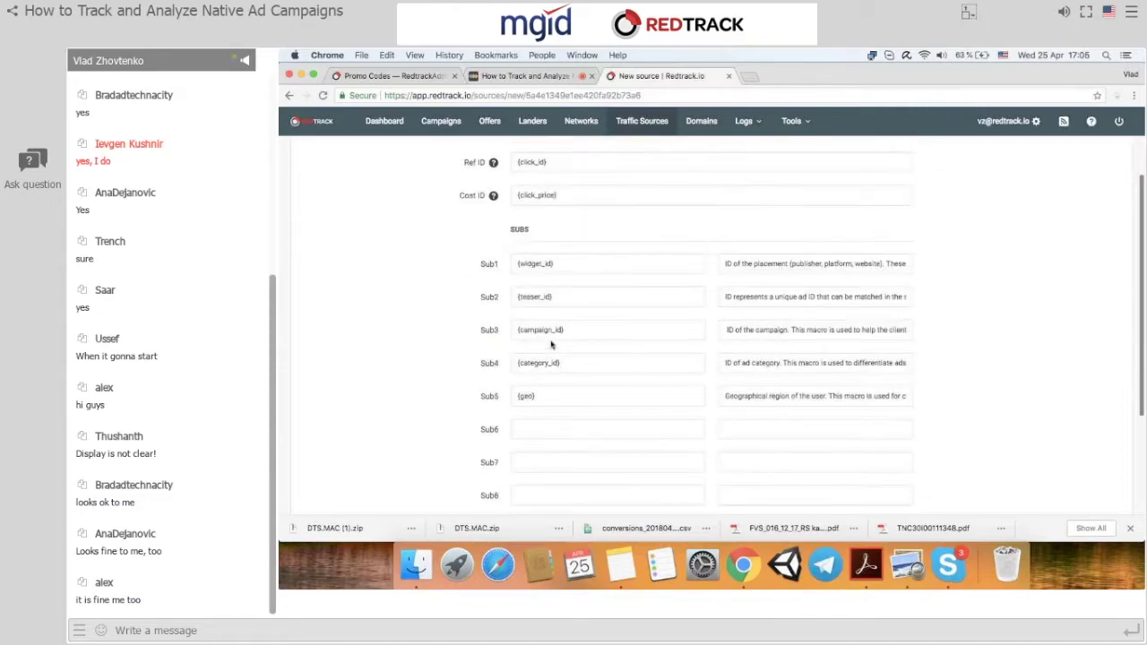
scroll(551, 348, up, 6)
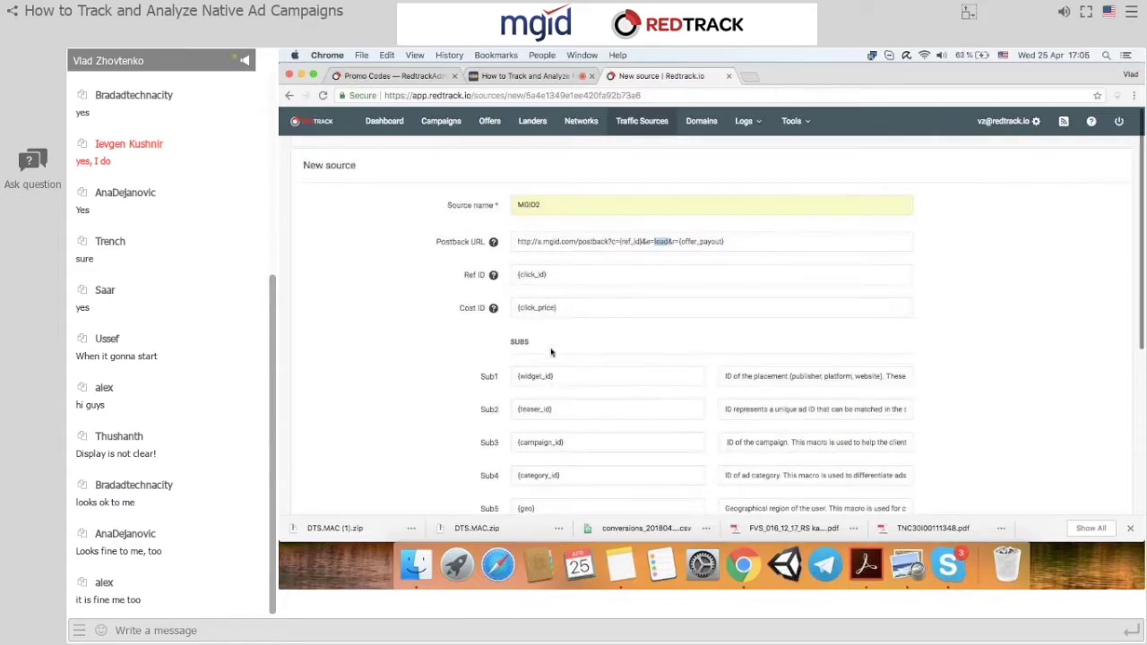
scroll(552, 353, down, 15)
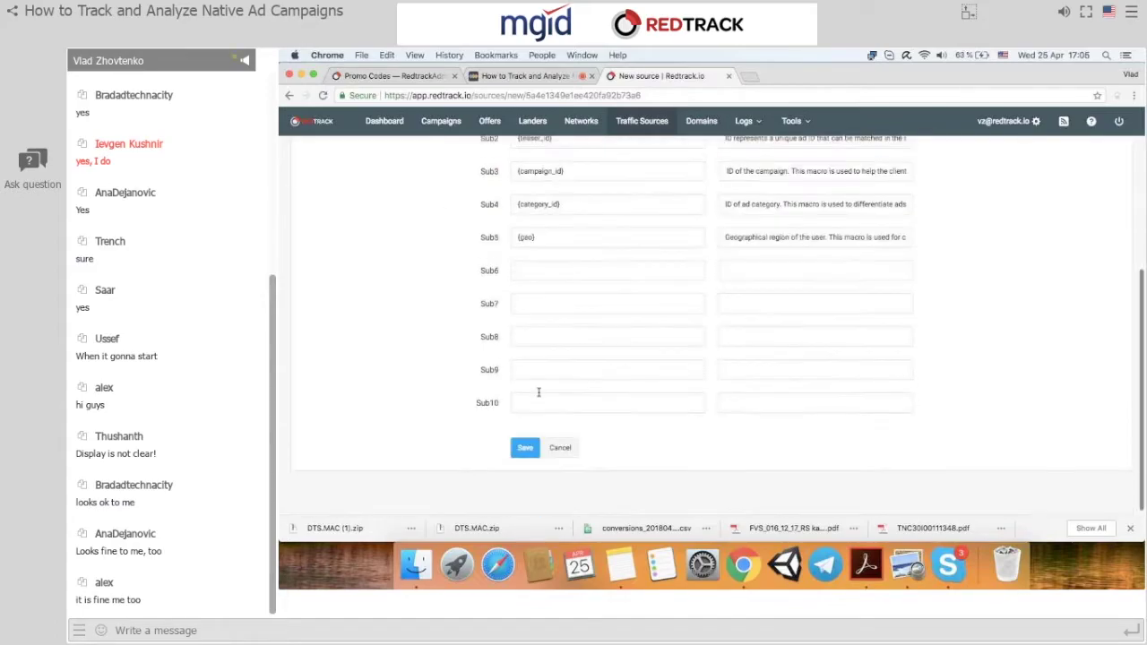
click(522, 446)
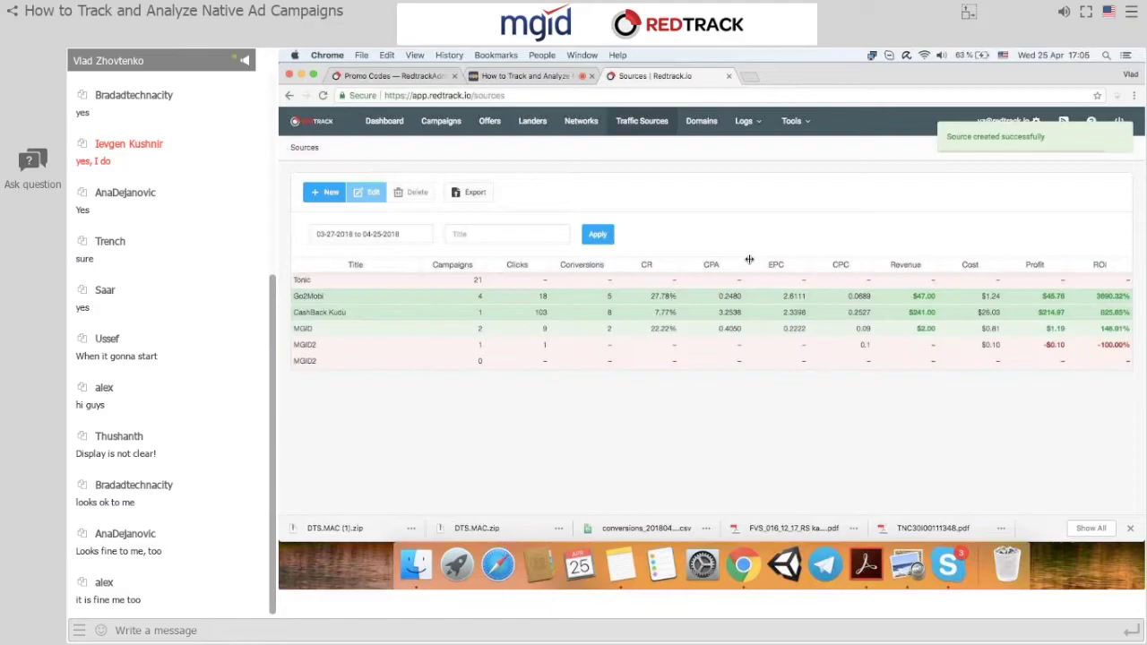
Delete the MGID2 source that has 0 campaigns, confirming with OK.
click(341, 362)
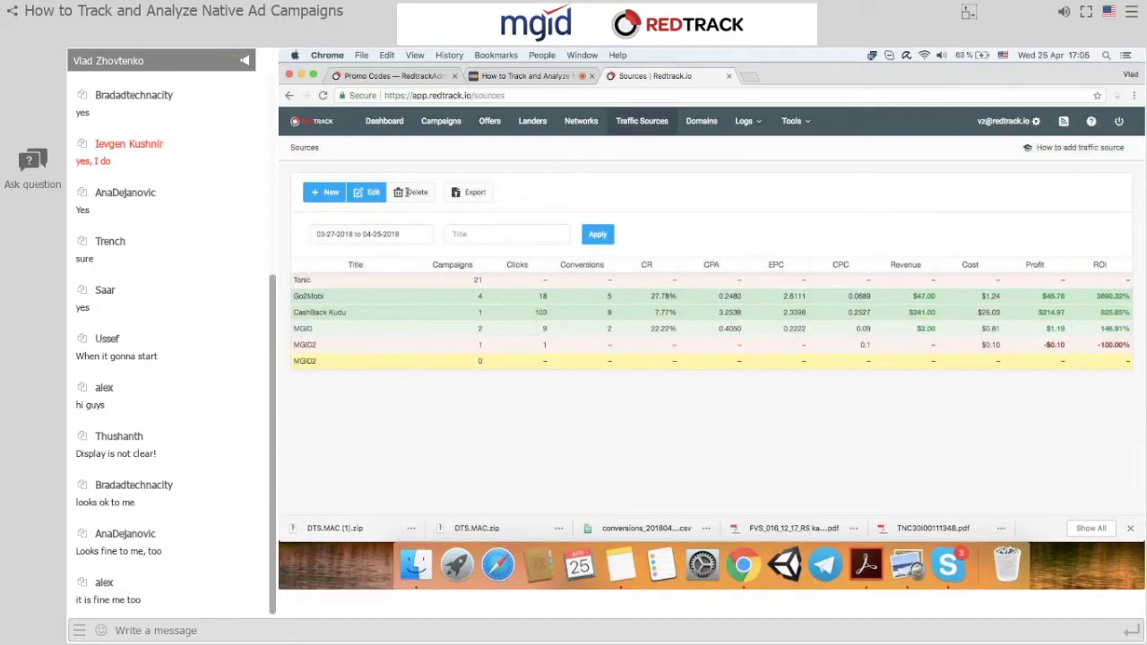
click(408, 192)
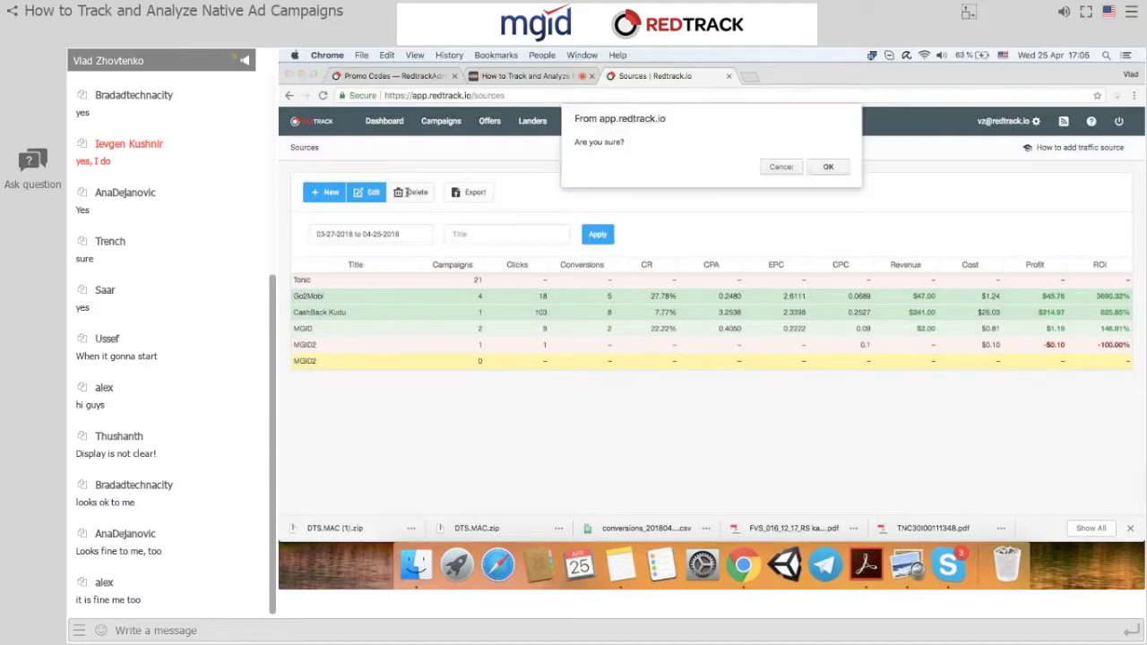
click(825, 164)
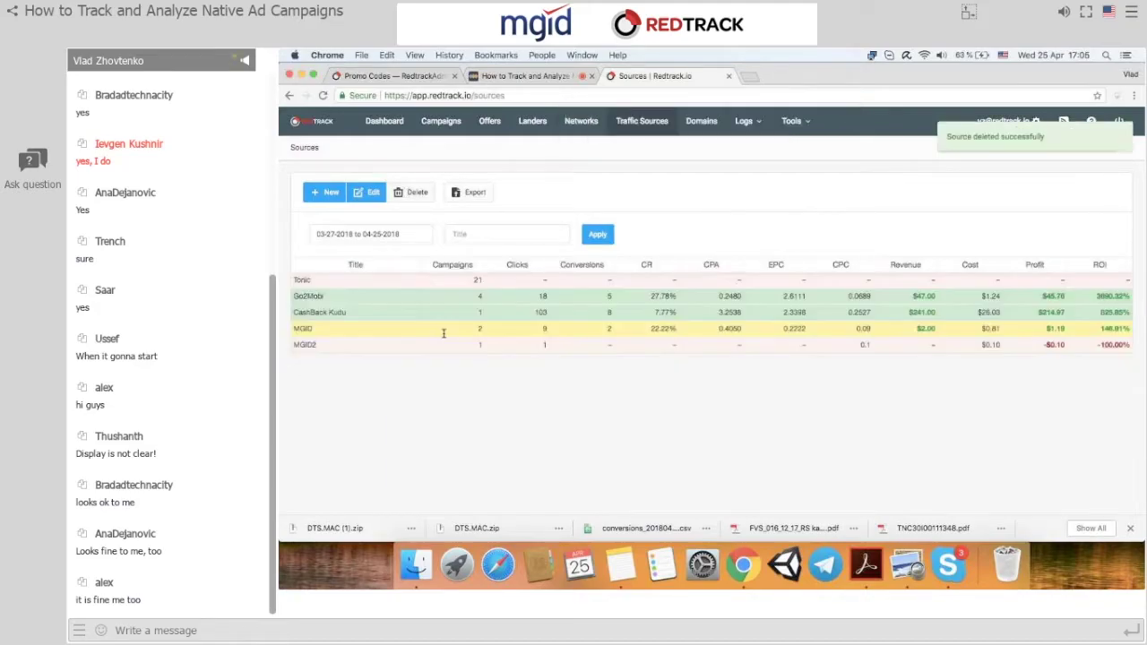
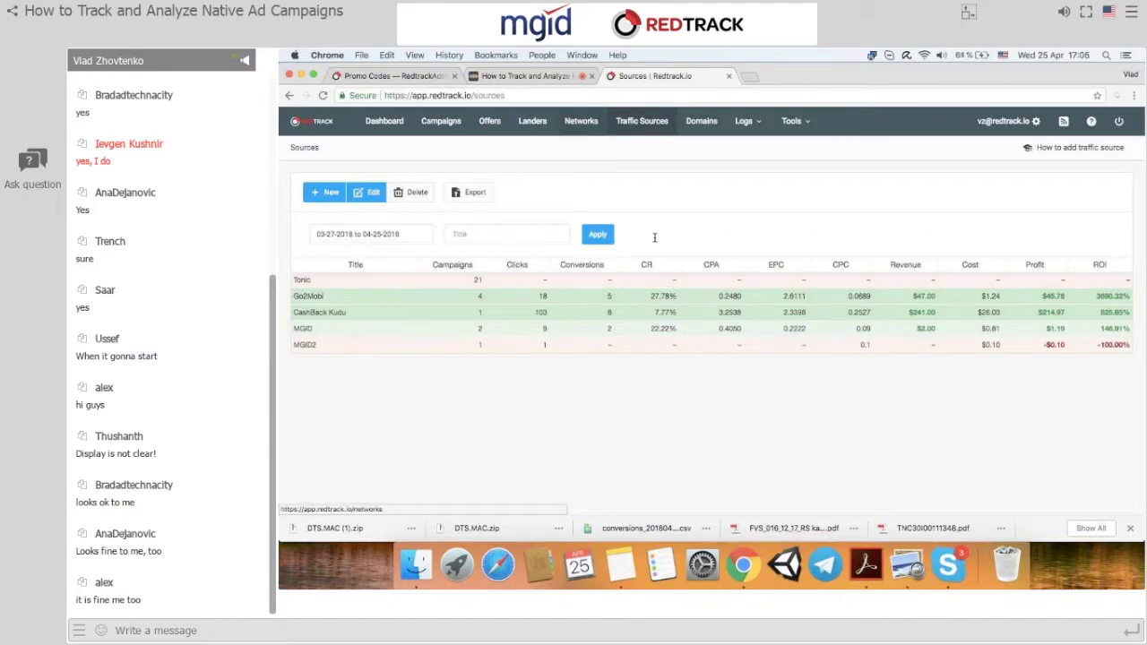
click(580, 121)
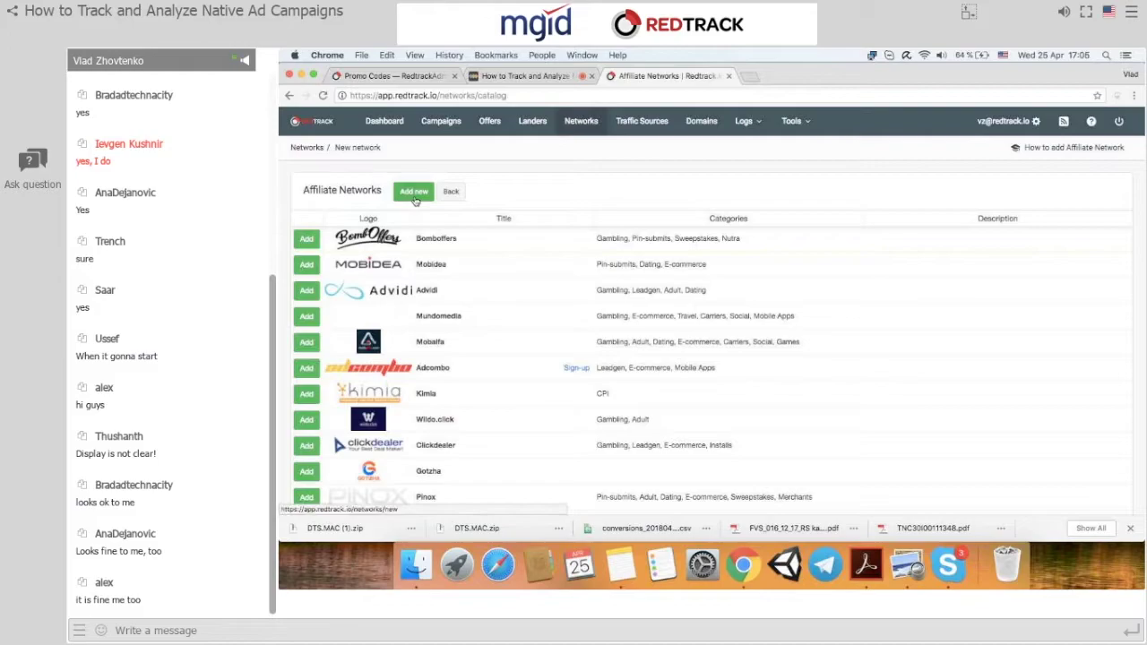
scroll(334, 324, down, 5)
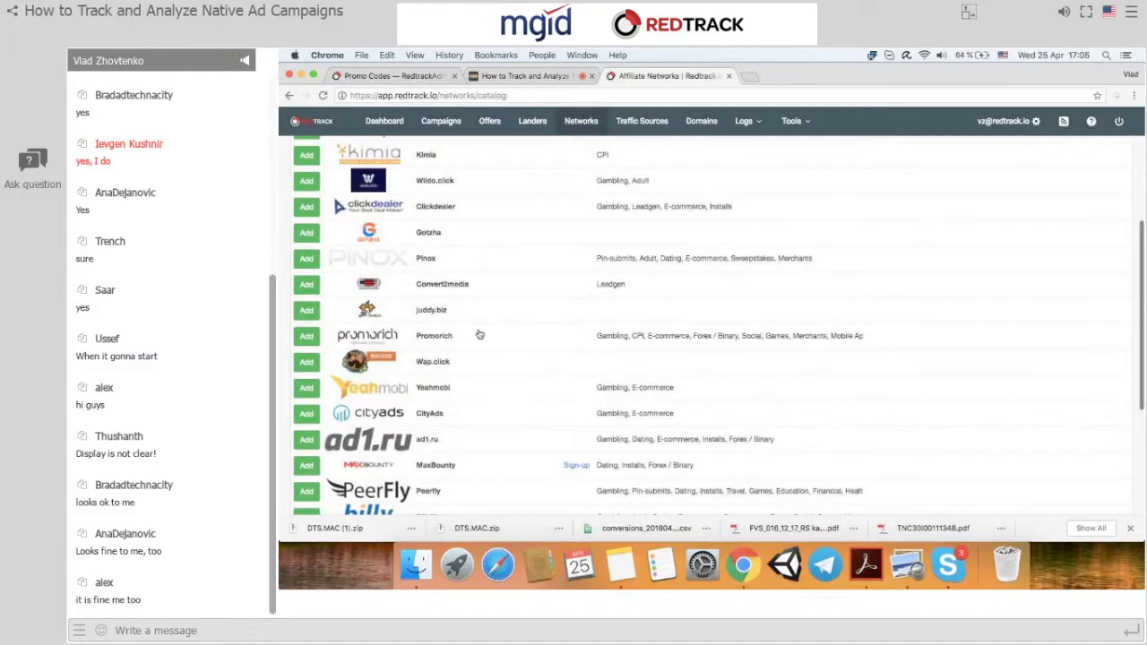
scroll(480, 335, down, 2)
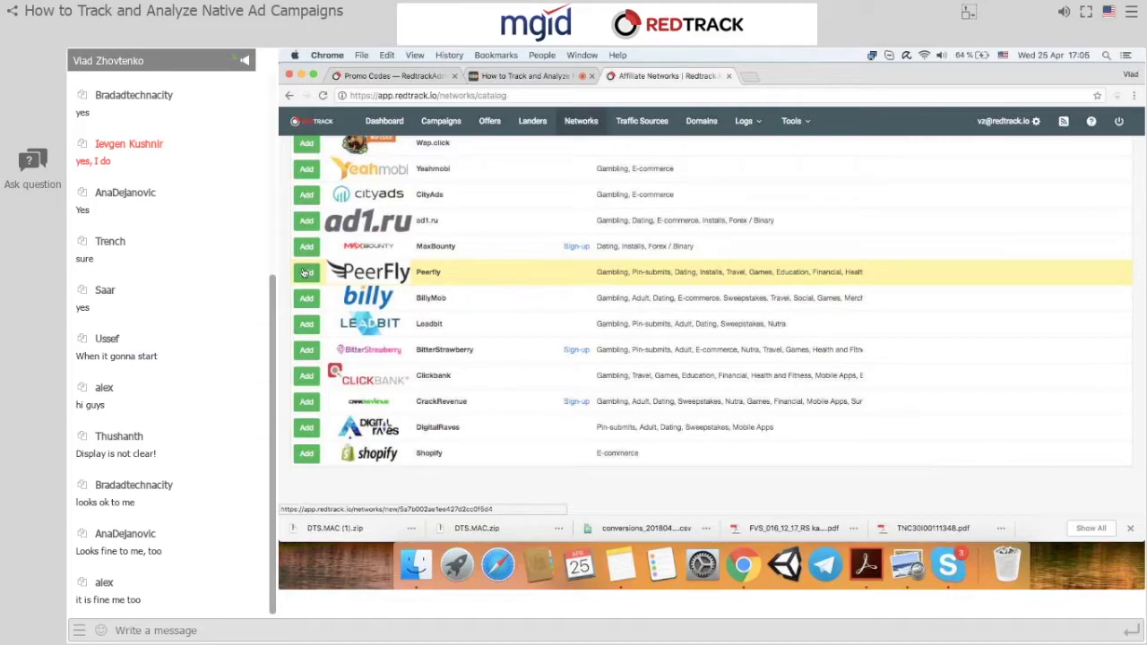
click(305, 273)
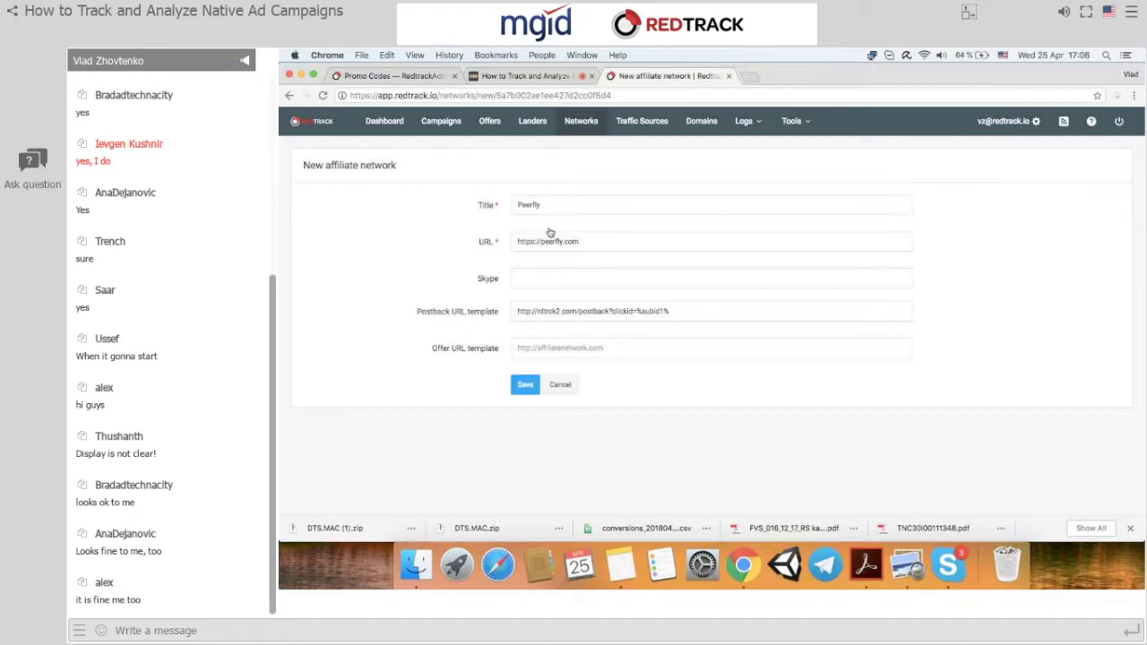
Save the Peerfly network, delete the duplicate Peerfly entry, and bring up the Offers list.
click(525, 385)
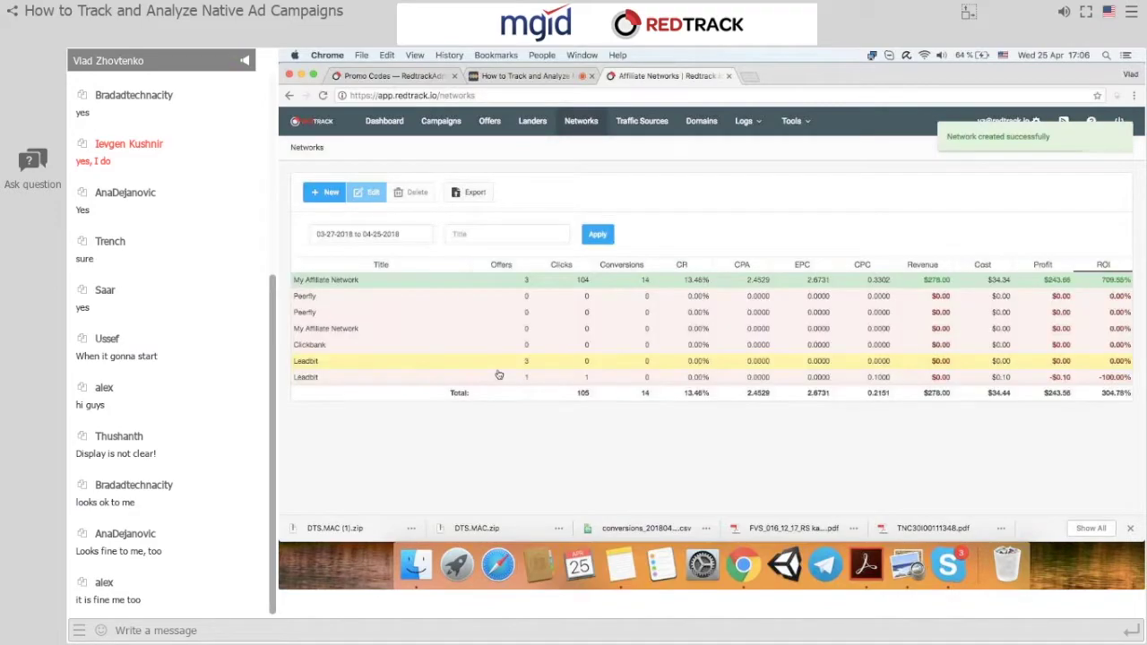
click(346, 306)
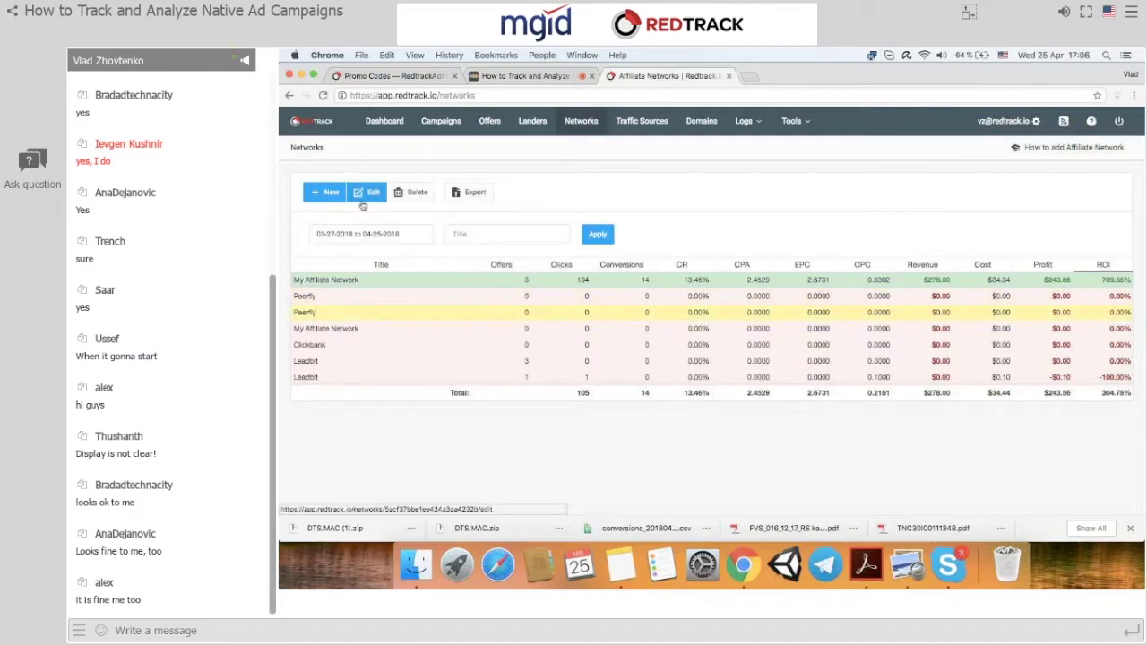
click(419, 192)
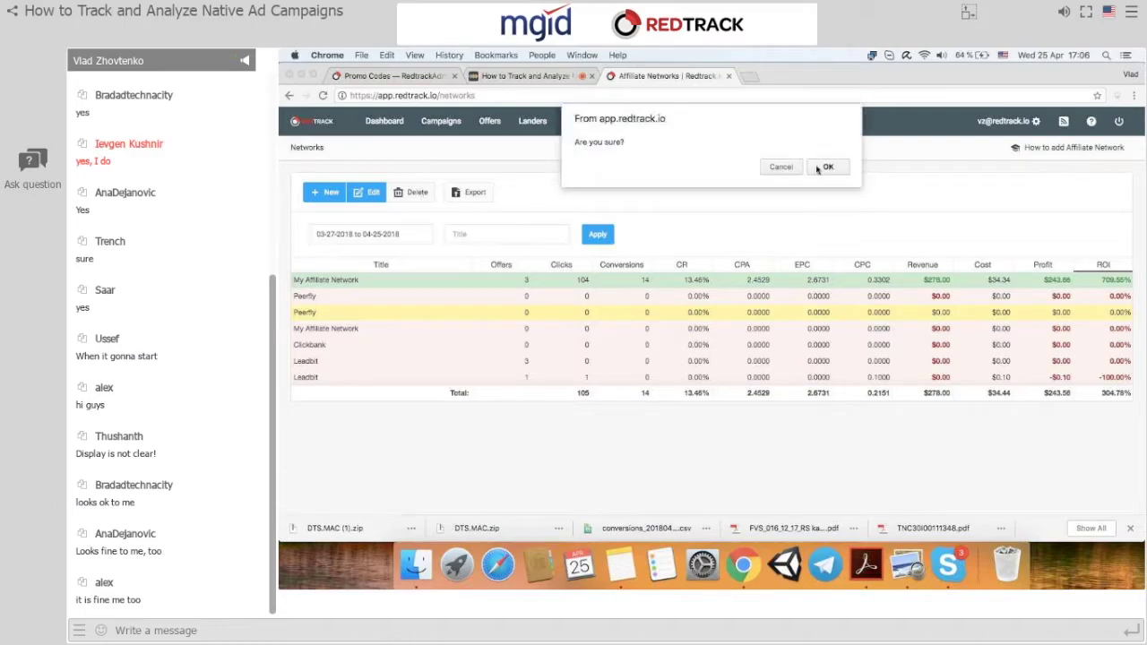
click(822, 163)
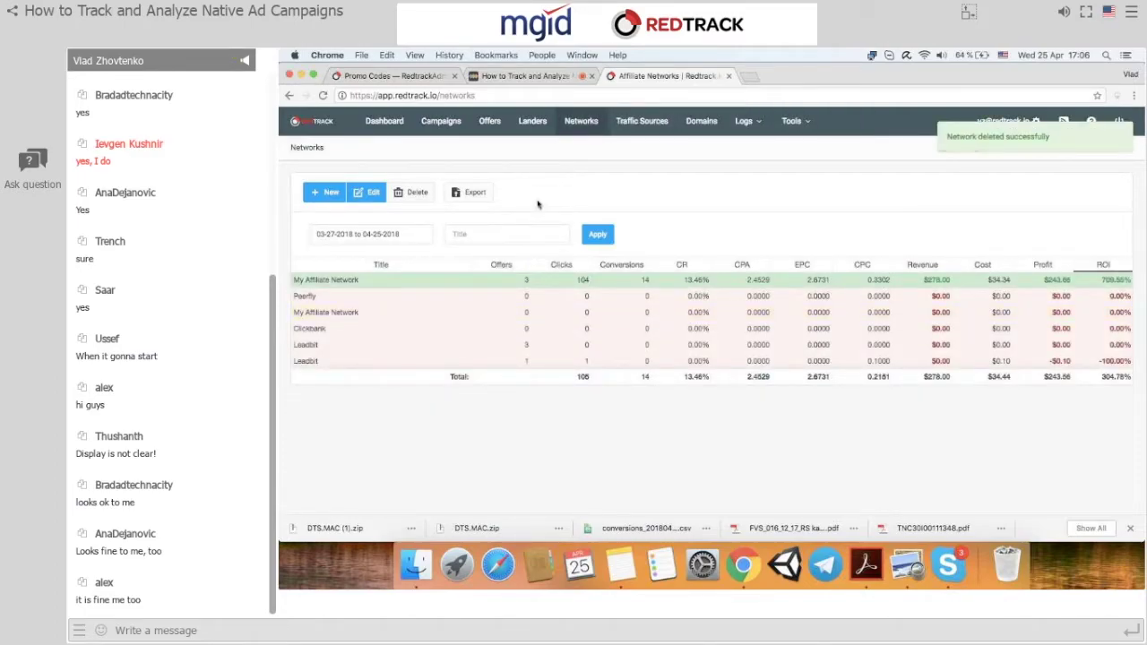
click(484, 125)
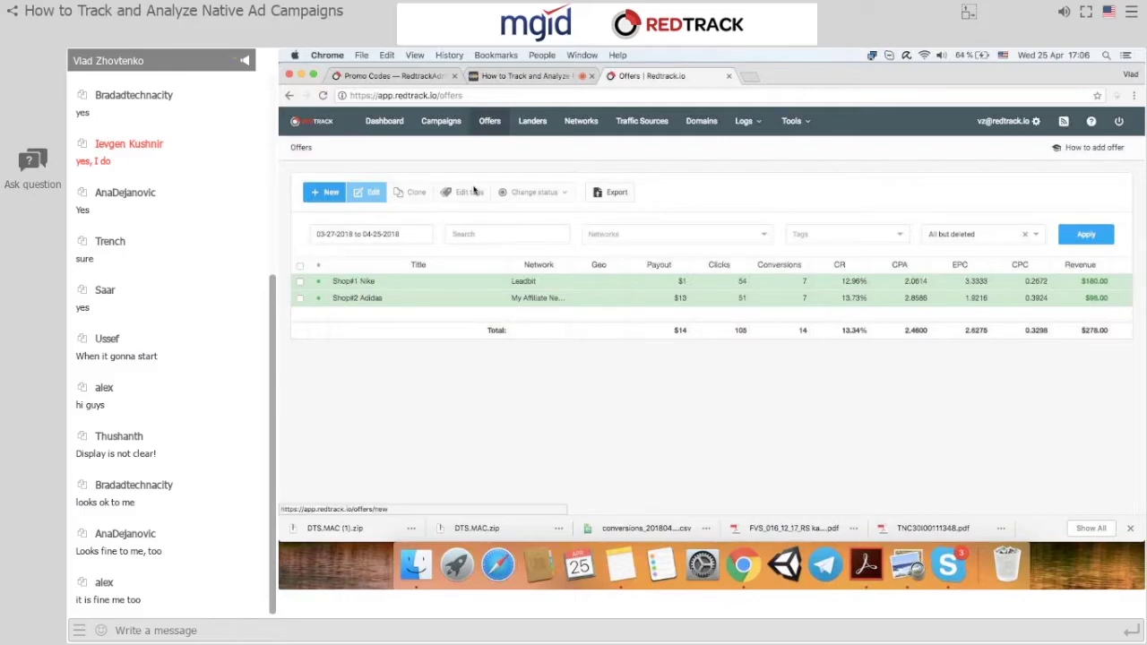
click(325, 192)
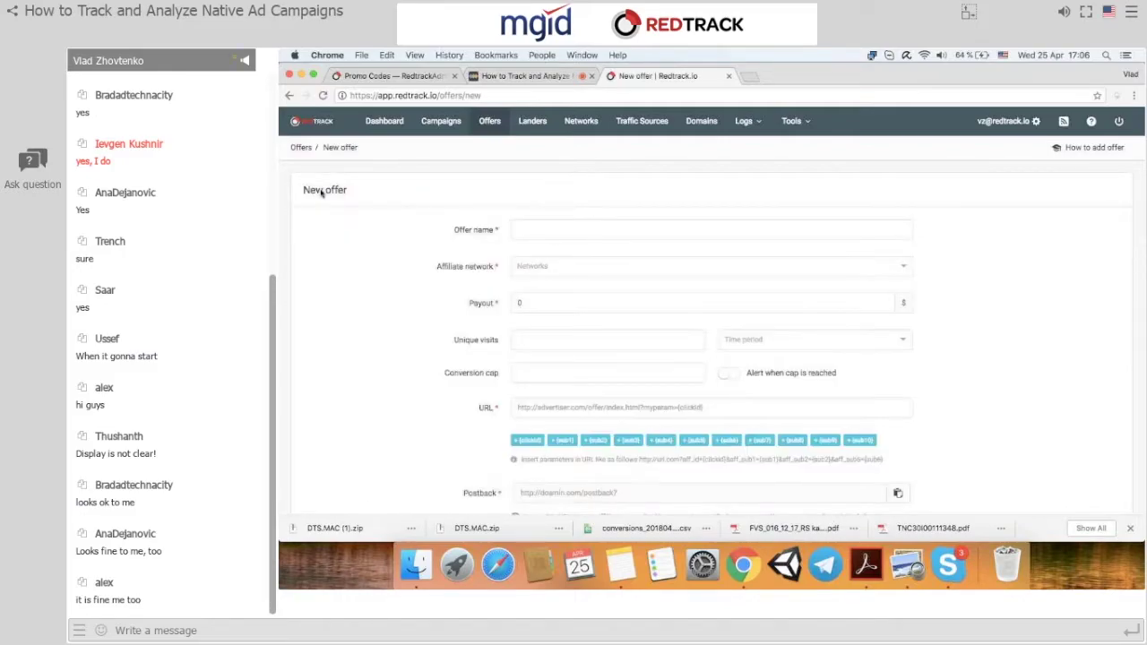
click(559, 266)
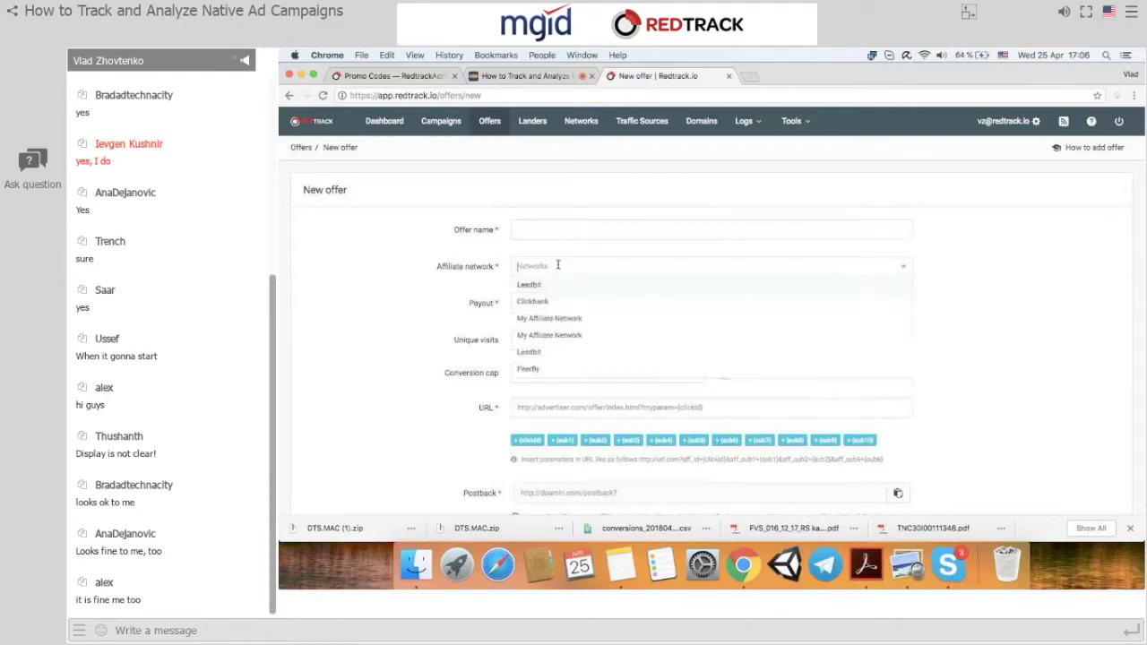
click(536, 367)
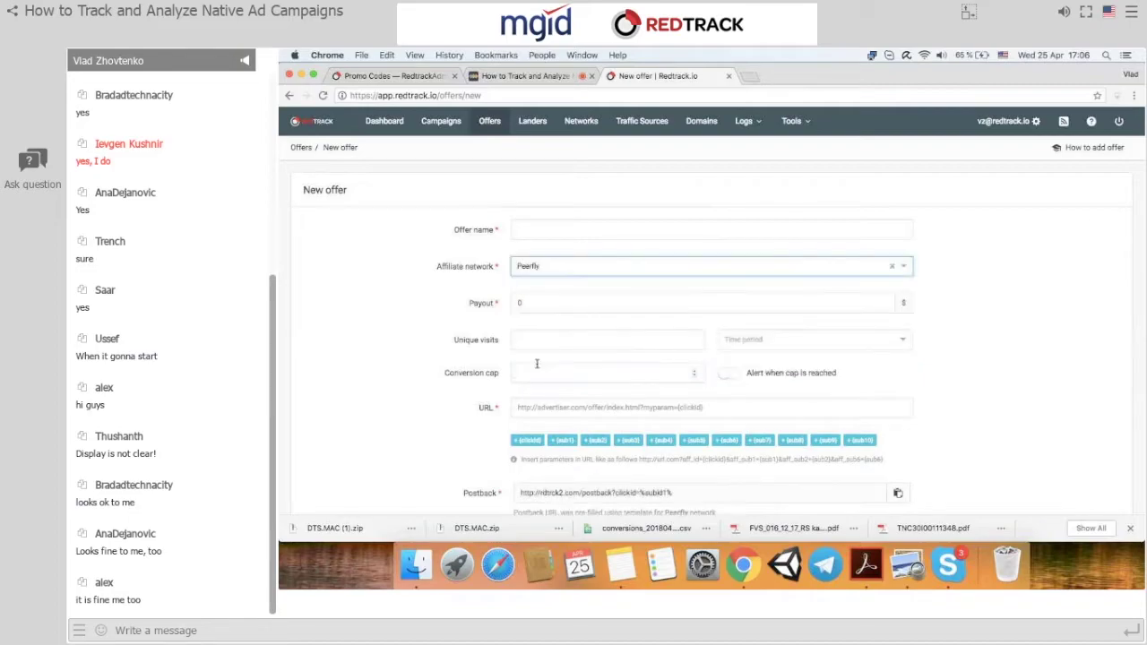
scroll(538, 386, down, 2)
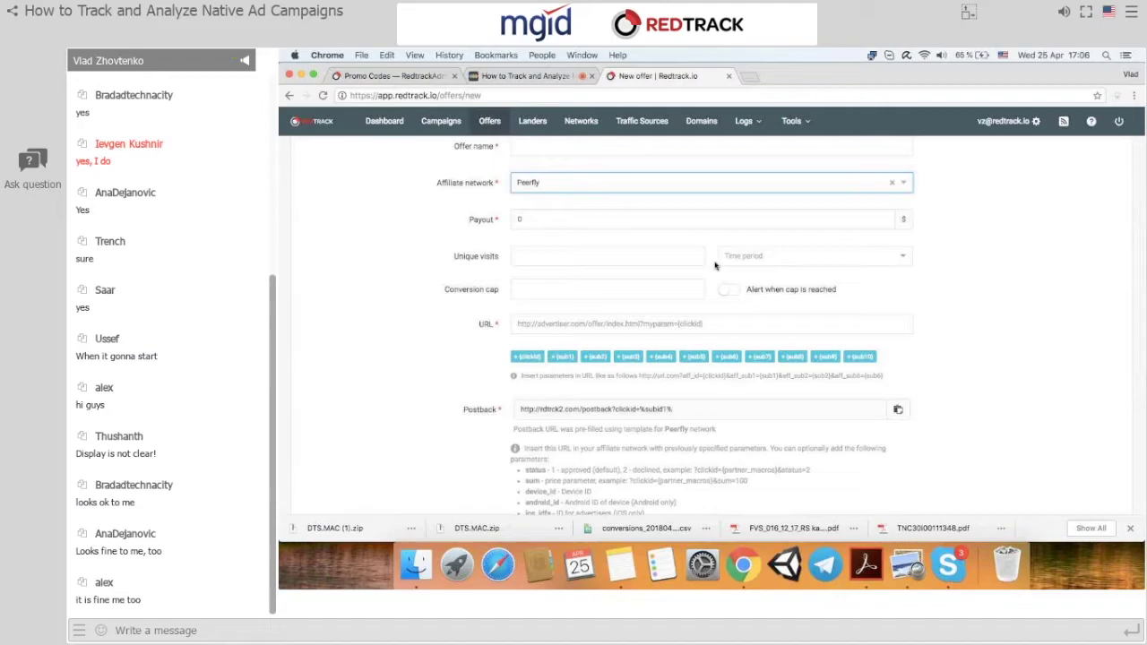
scroll(715, 265, up, 2)
key(Tab)
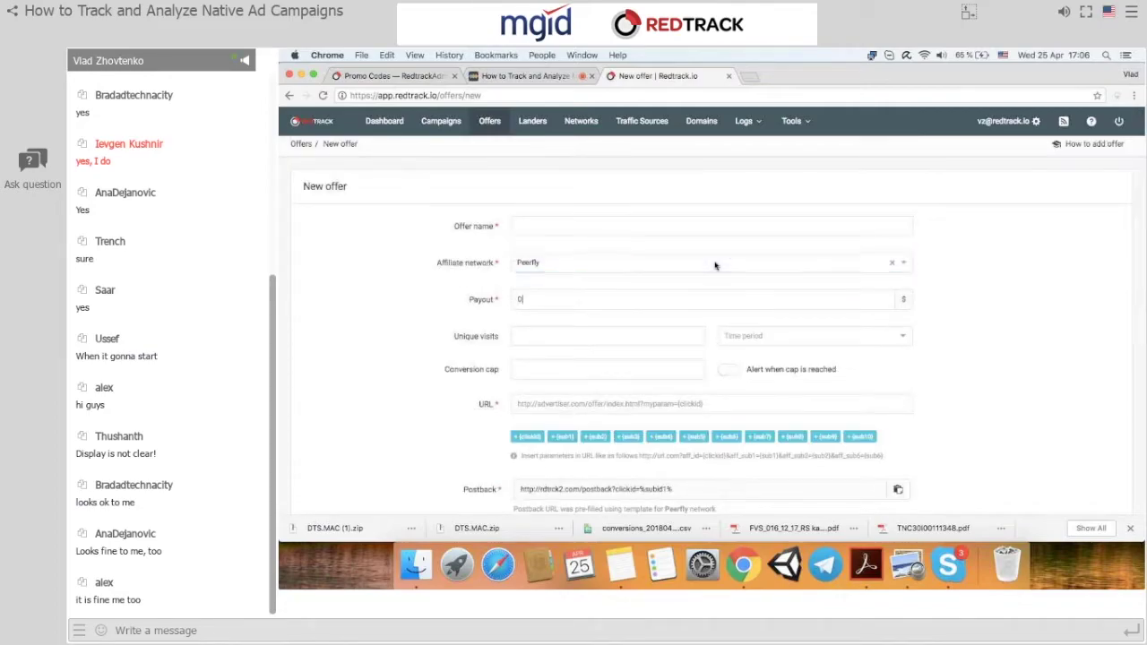
scroll(714, 265, down, 1)
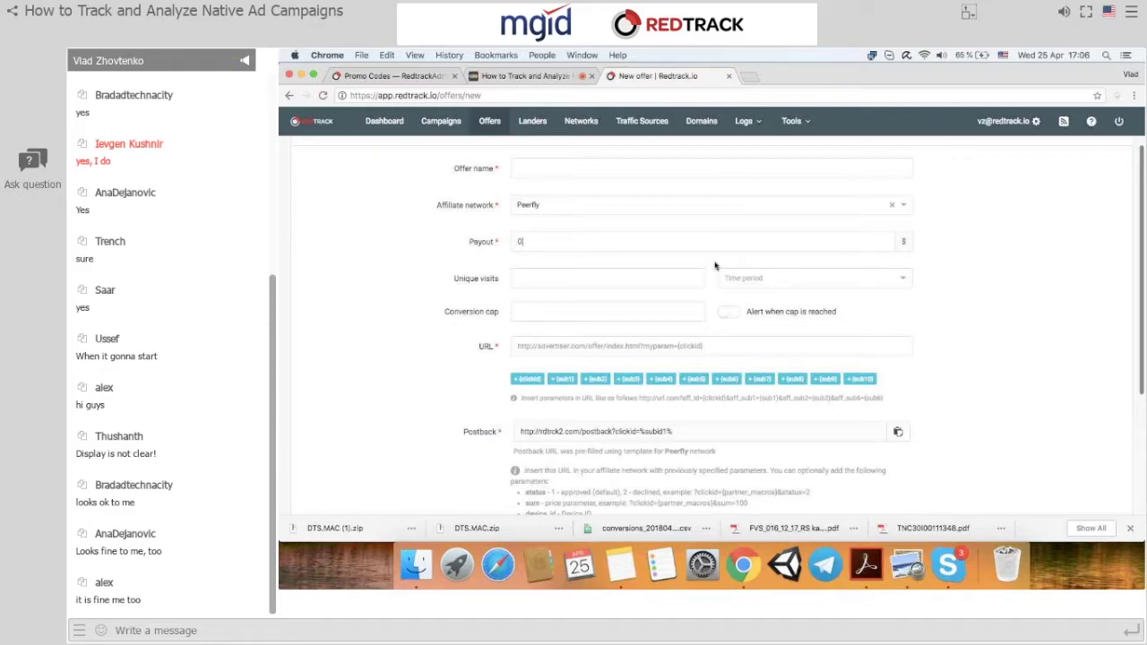
scroll(715, 265, down, 2)
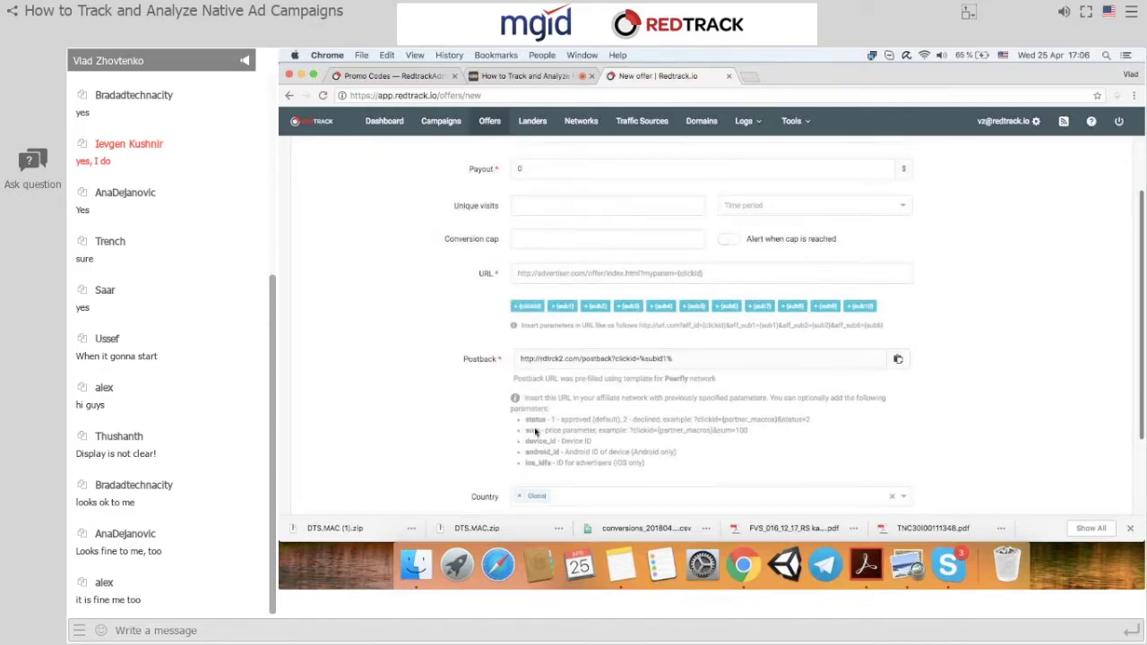
scroll(587, 422, up, 2)
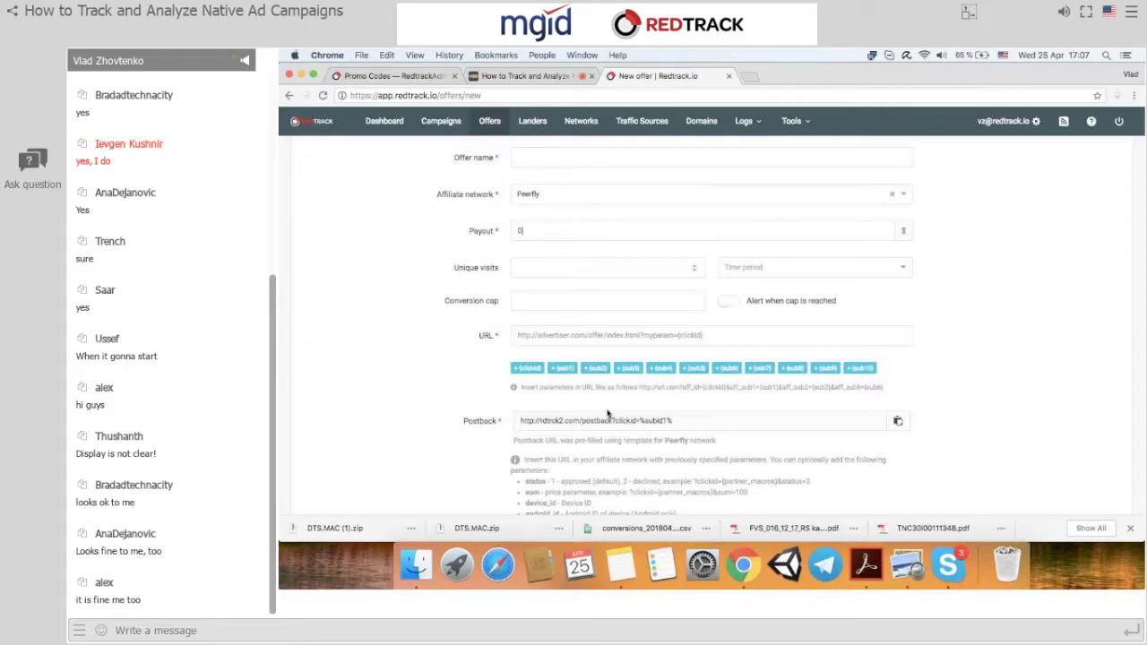
text(1)
click(761, 266)
click(731, 286)
click(1023, 310)
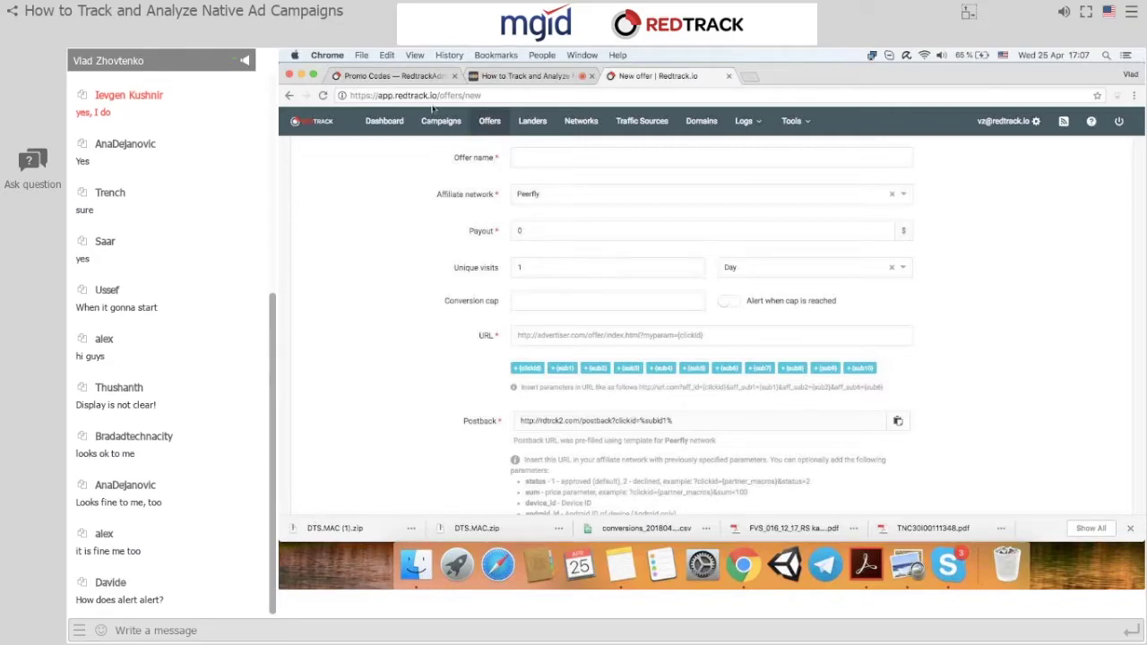
click(288, 96)
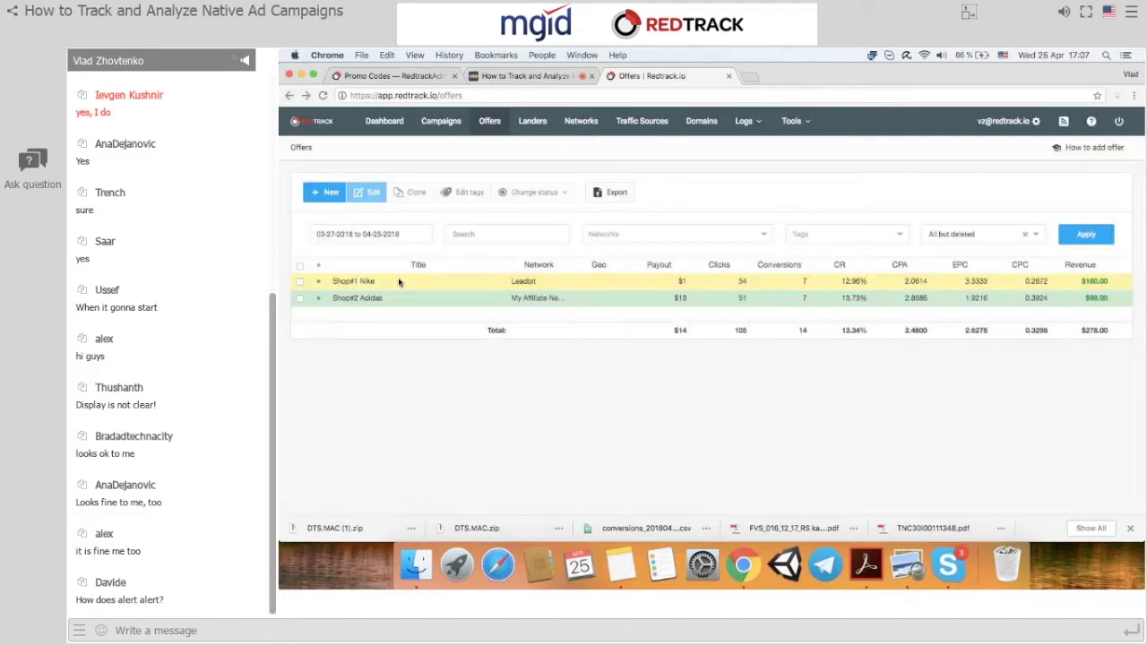
Switch the Shop#1 Nike offer's affiliate network to My Affiliate Network.
click(371, 193)
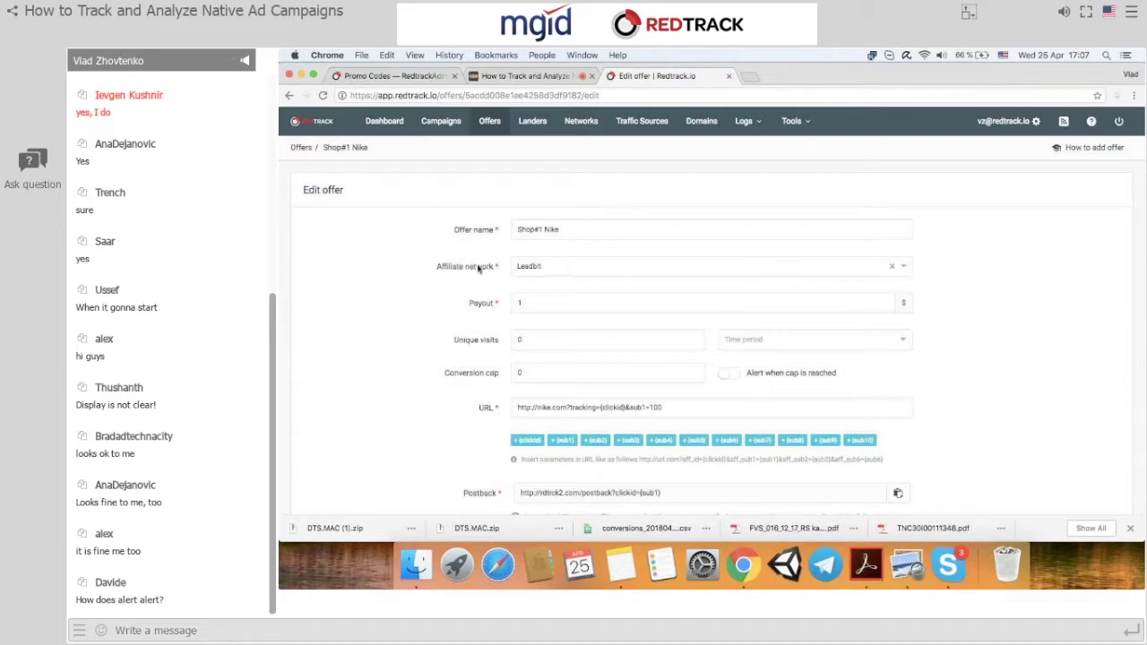
click(479, 269)
key(Down)
key(Return)
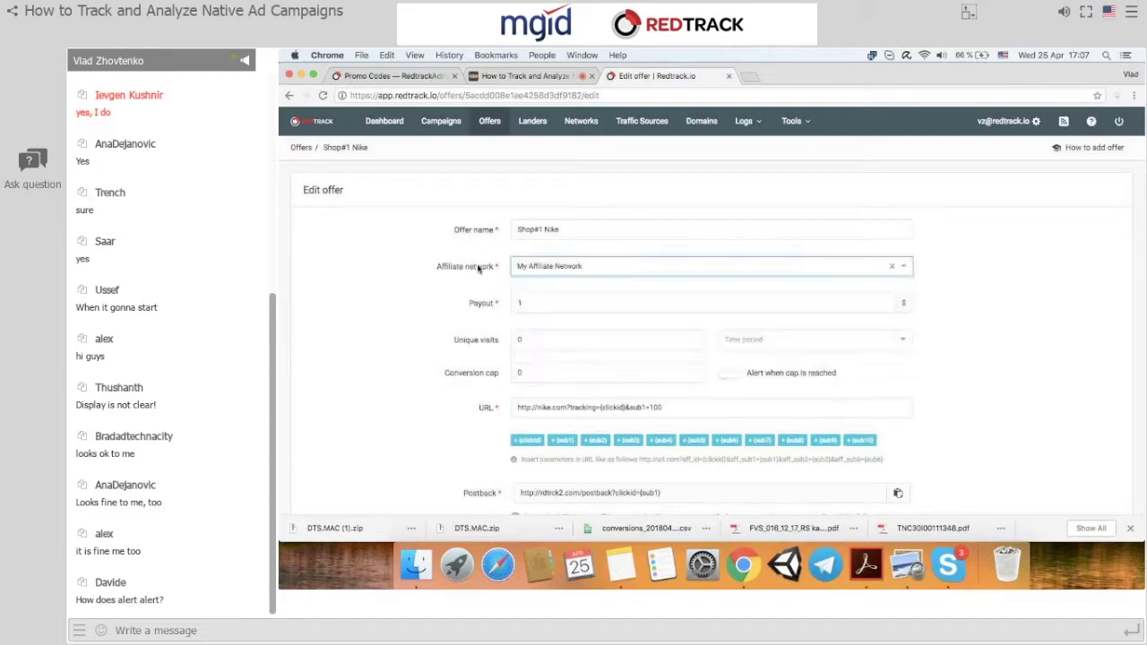
click(975, 319)
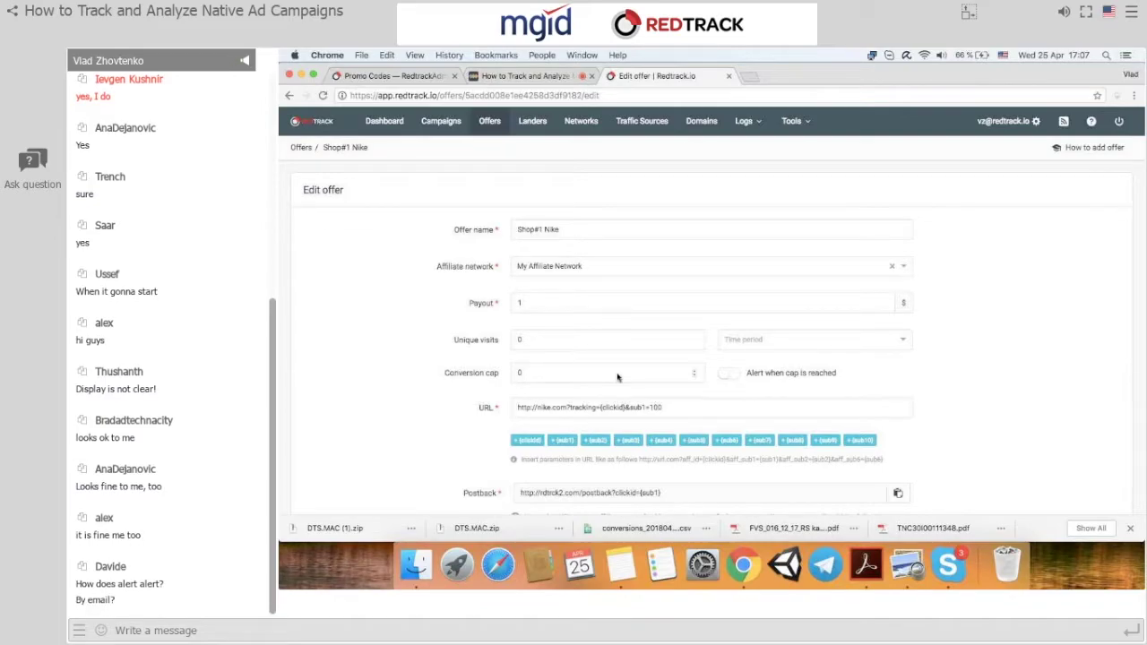
Turn on the alert when the cap is reached and set the conversion cap to 10.
click(730, 374)
text(10)
key(BackSpace)
key(BackSpace)
text(10)
Start a new landing page and scroll through its form fields.
click(532, 121)
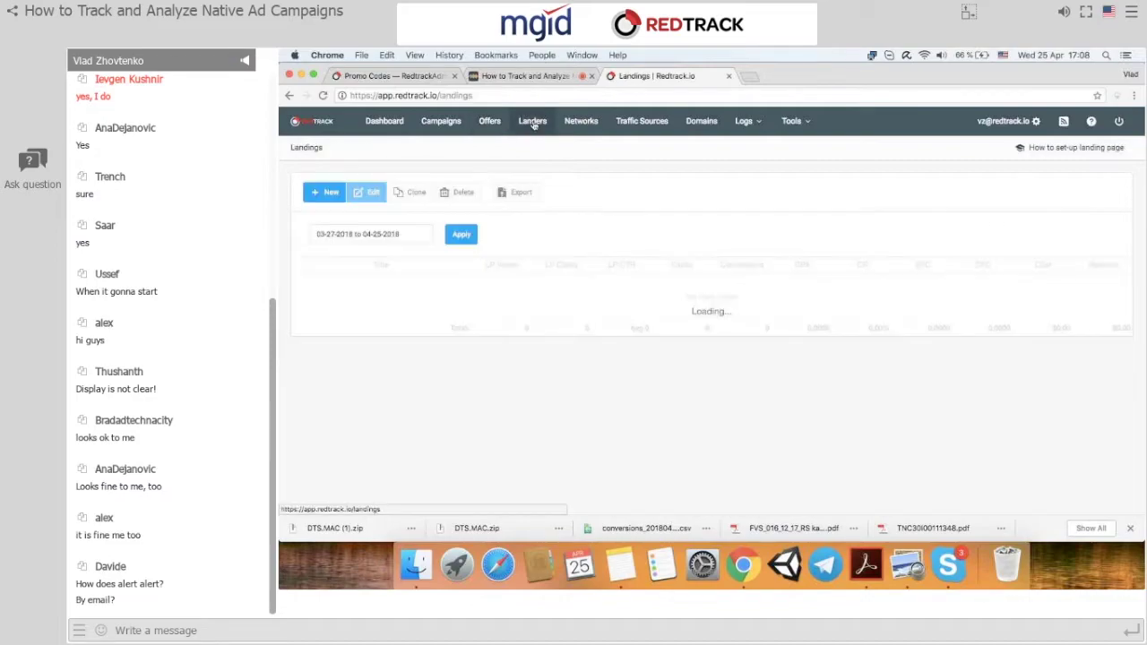
click(330, 192)
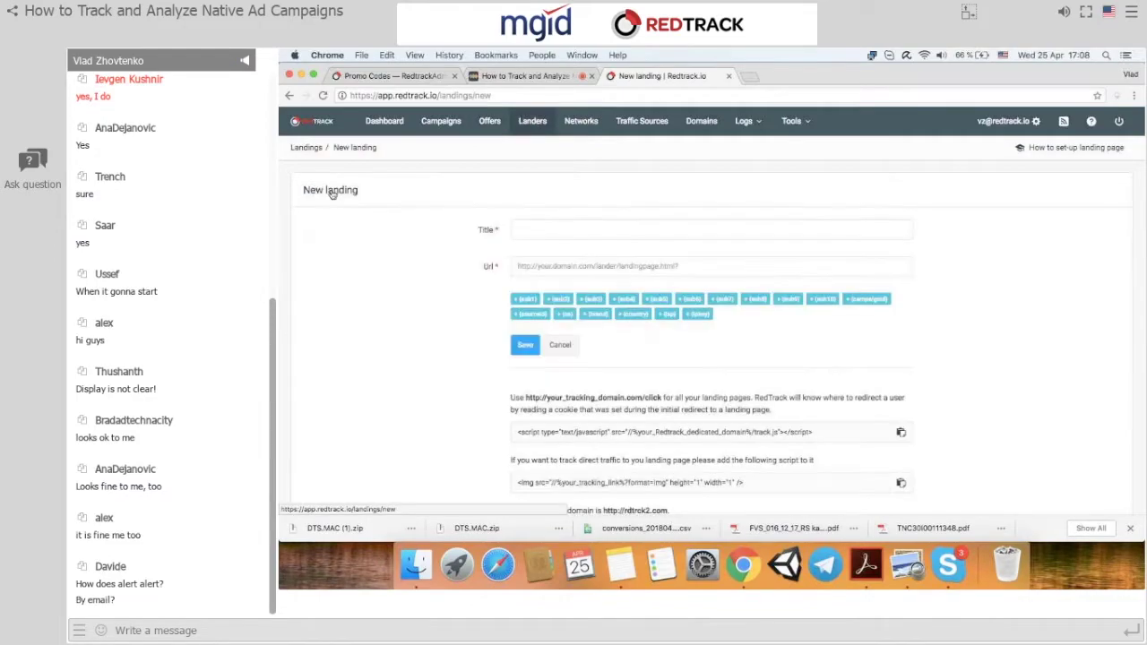
scroll(593, 320, down, 3)
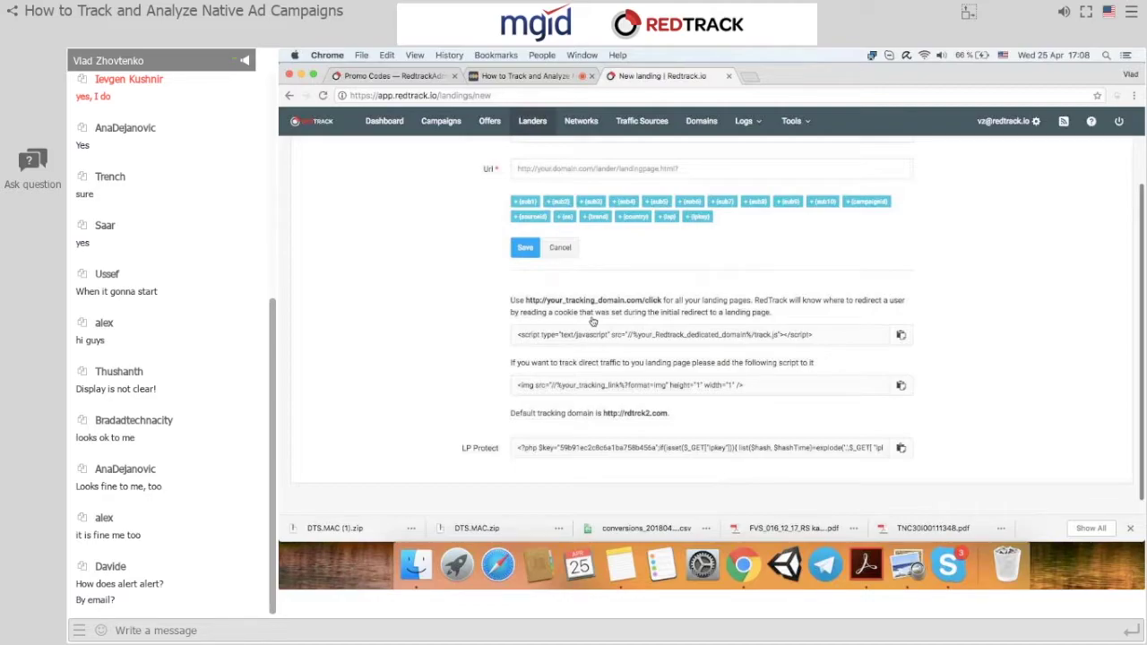
scroll(592, 321, up, 2)
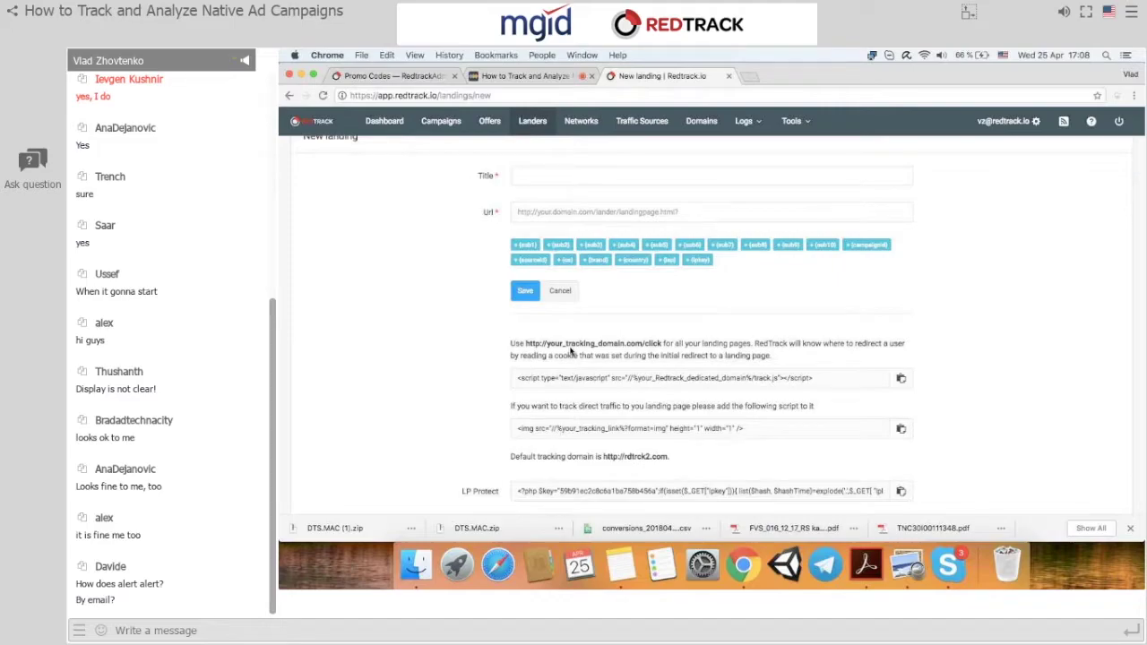
scroll(570, 352, up, 2)
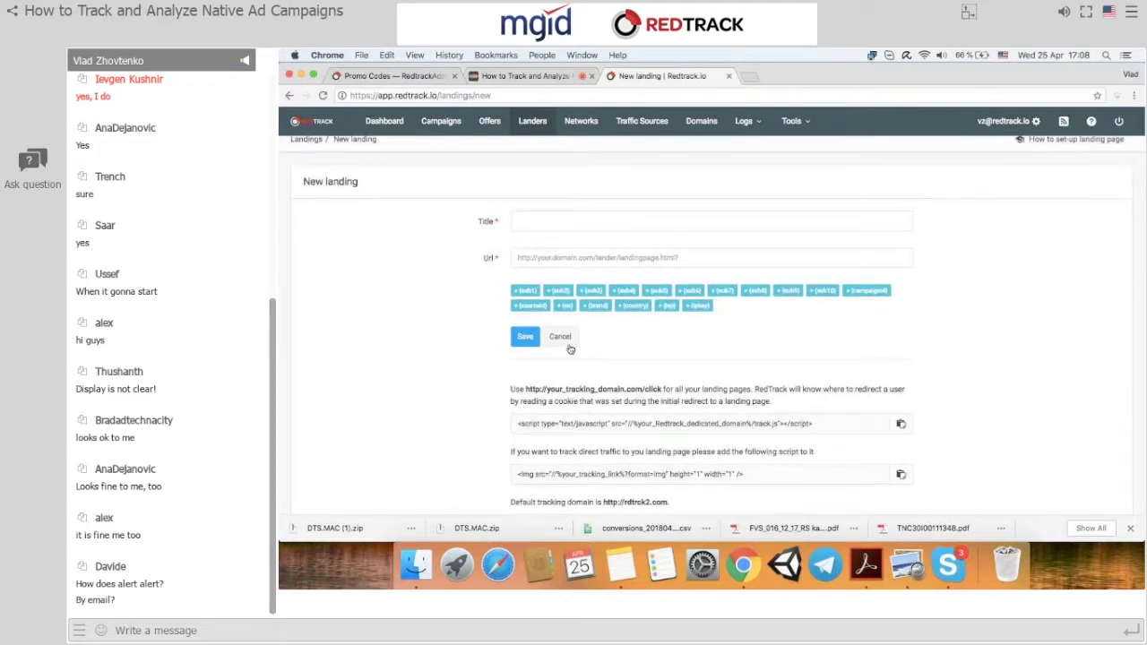
click(706, 127)
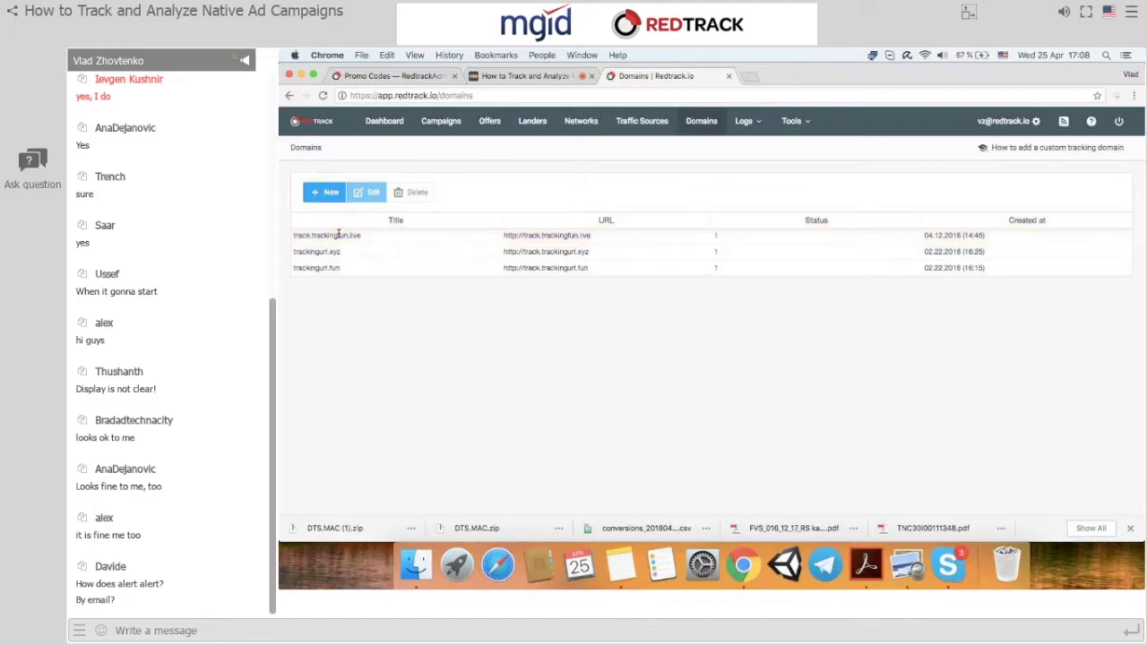
click(799, 127)
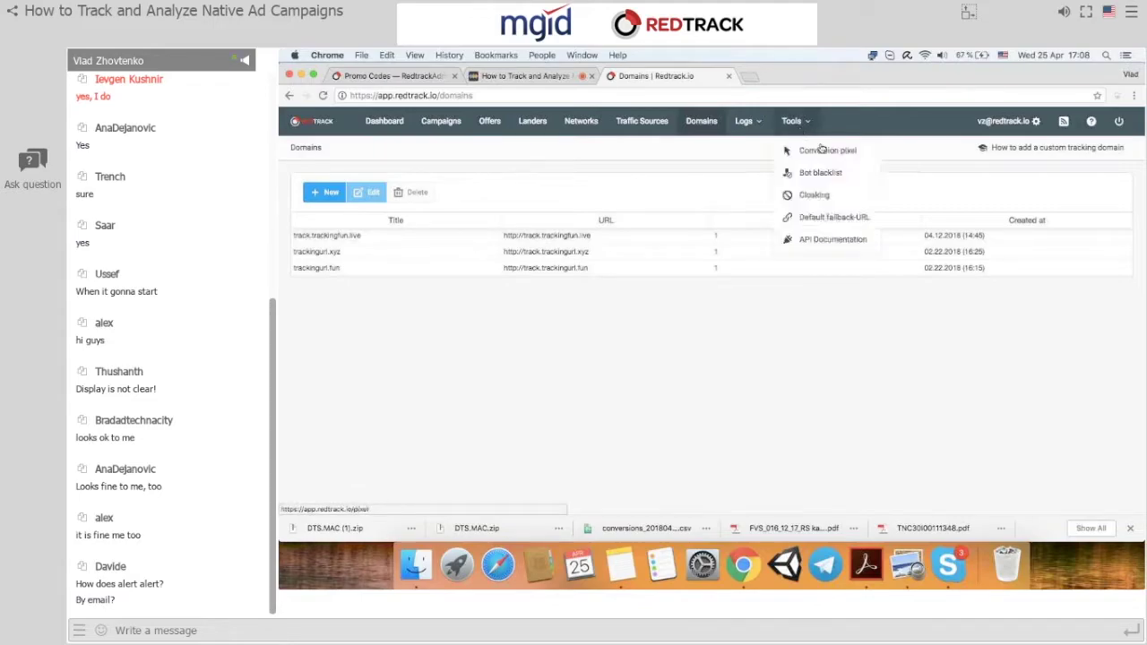
click(826, 151)
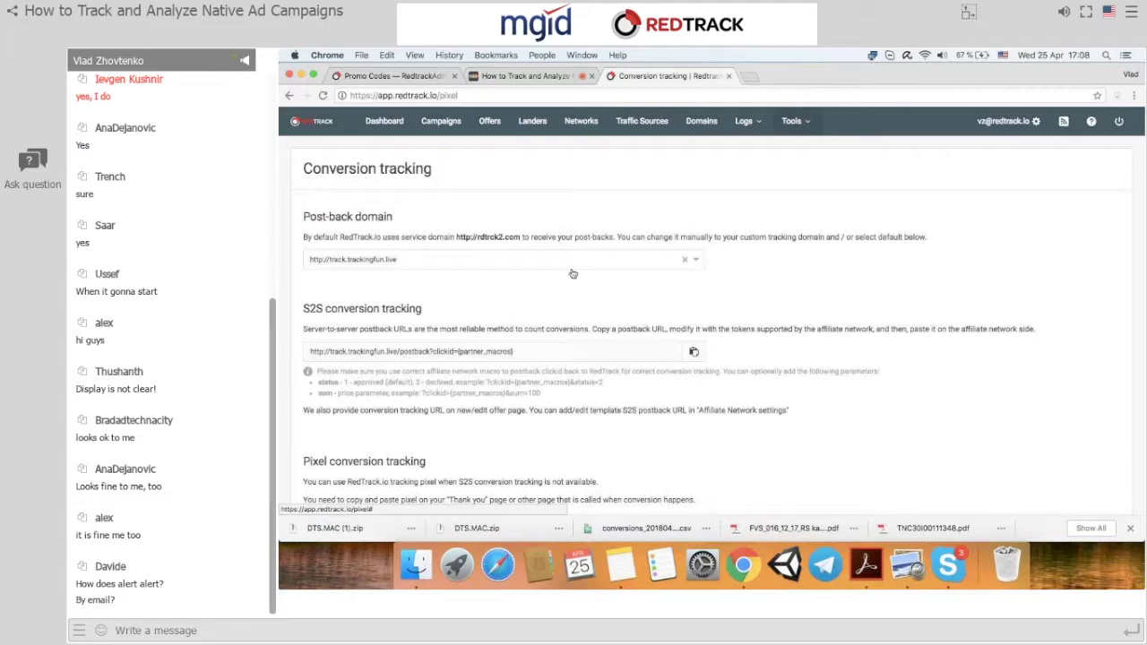
Assign the Shop#2 Adidas offer to the Peerfly affiliate network and save it.
click(642, 120)
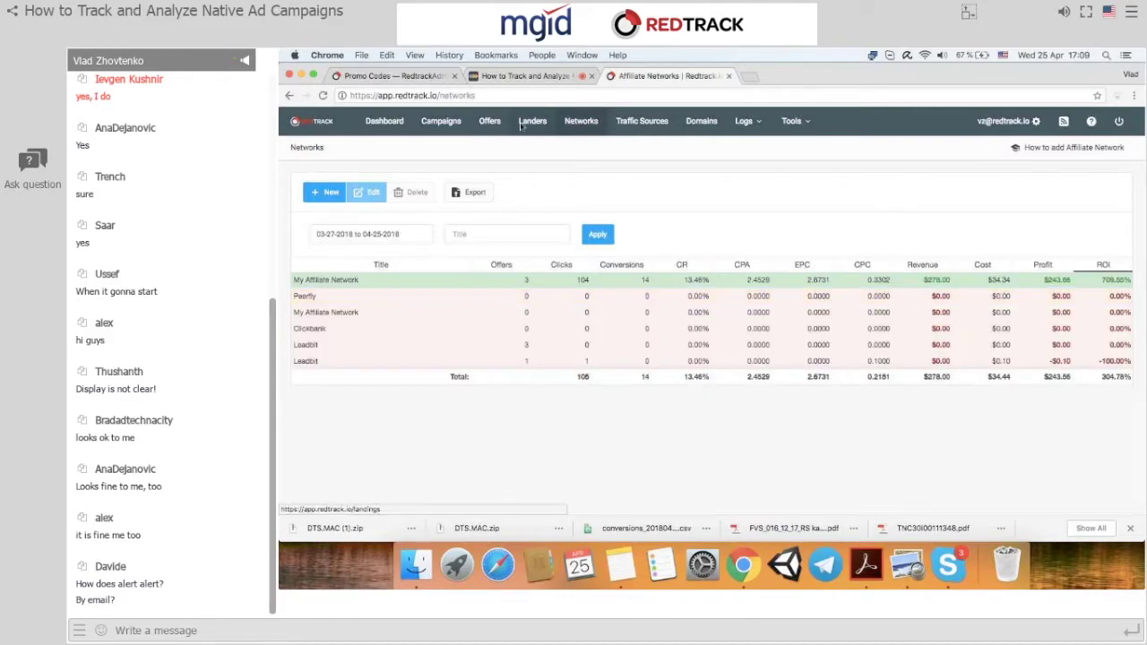
click(482, 125)
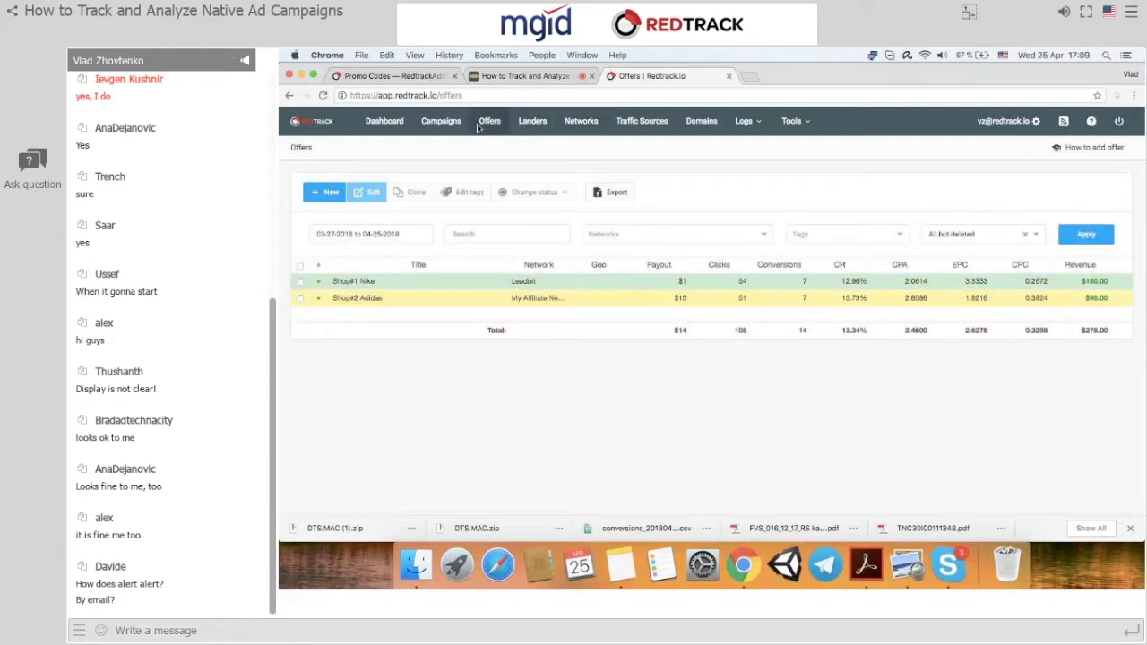
click(357, 297)
click(547, 266)
click(546, 306)
scroll(546, 305, down, 5)
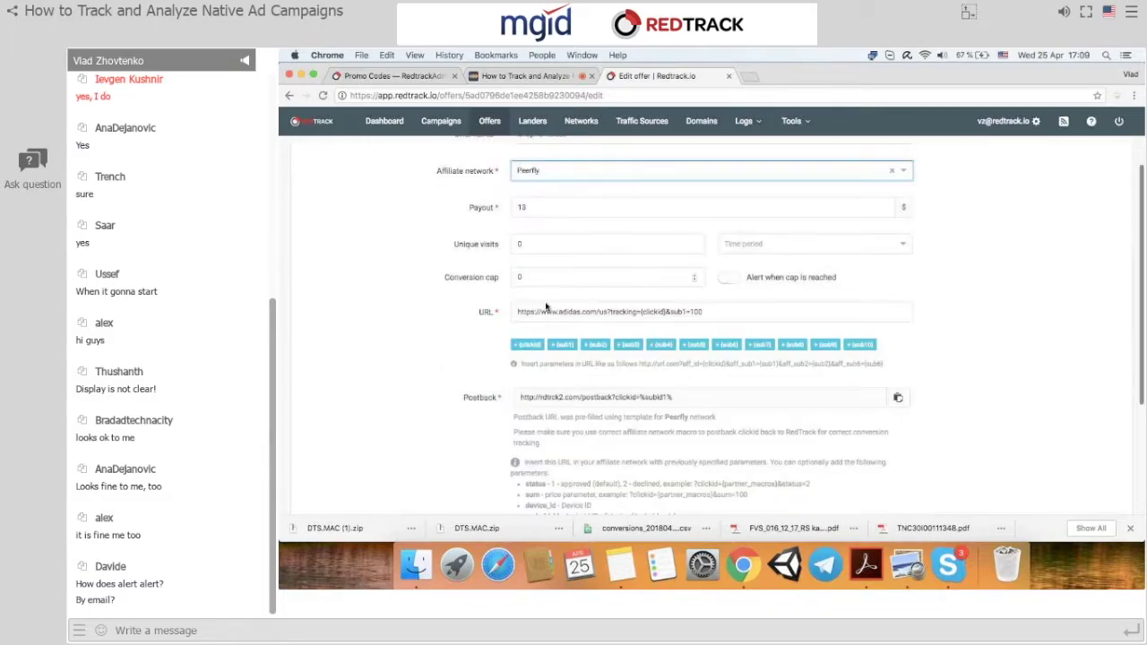
click(525, 474)
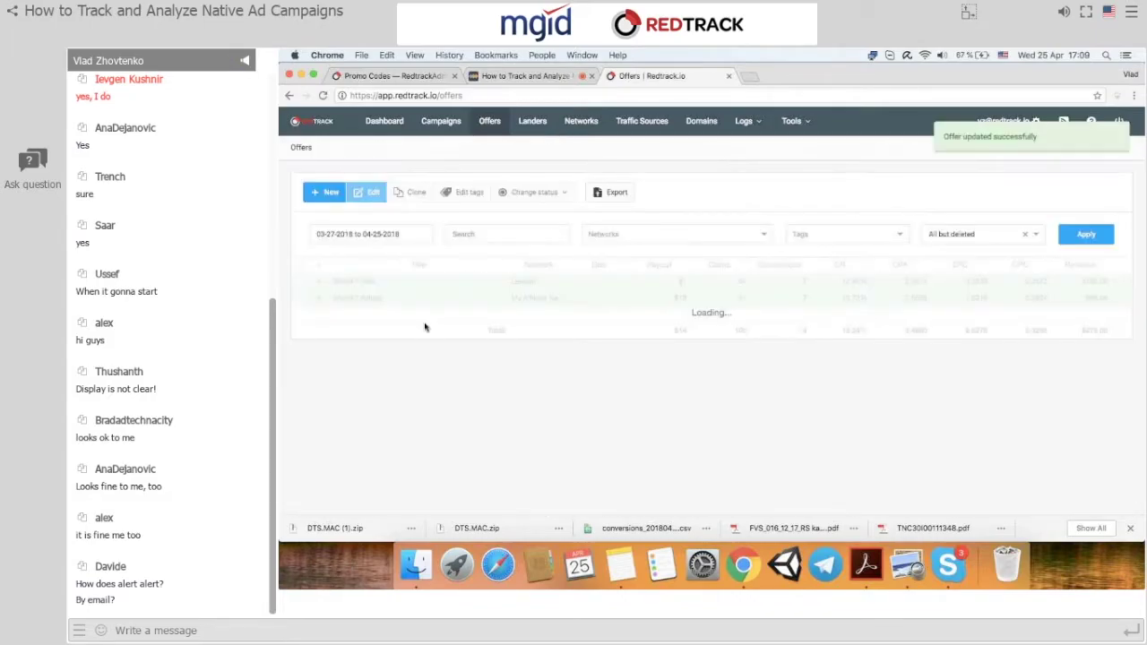
Look over the Landers and Domains lists, then go to the Campaigns list.
click(533, 121)
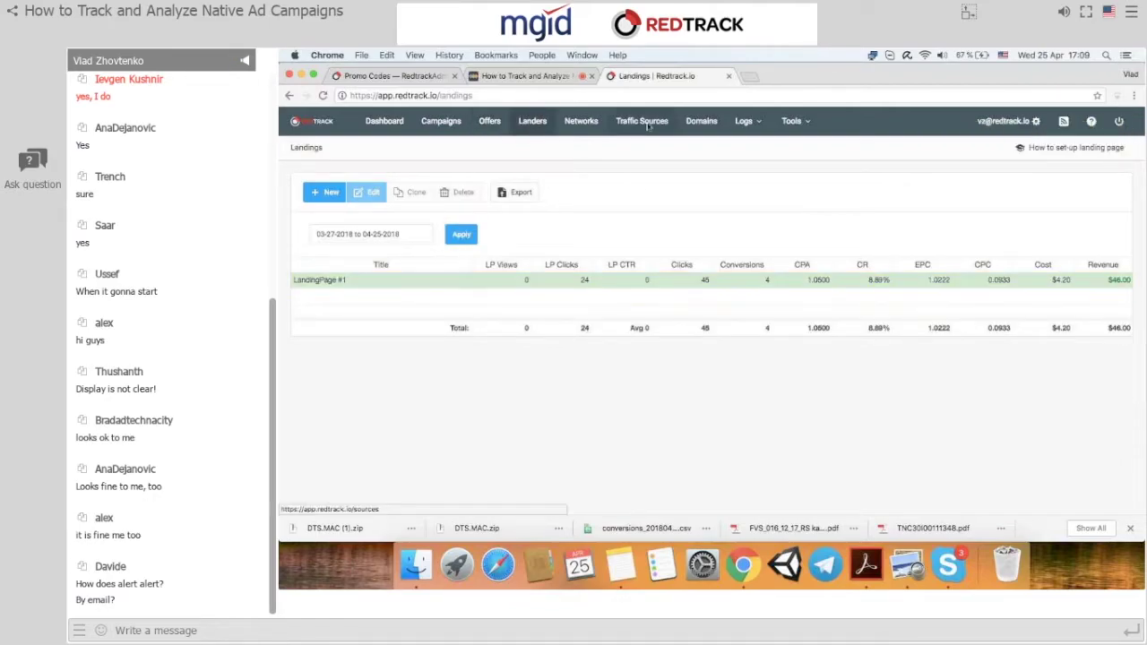
click(693, 123)
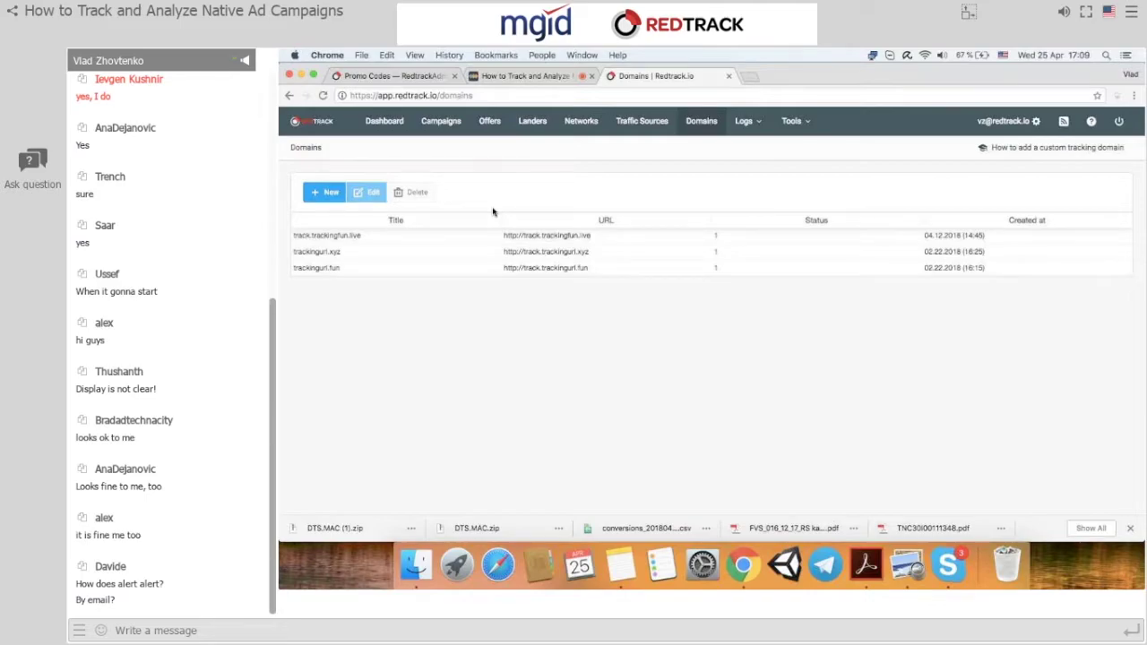
click(441, 121)
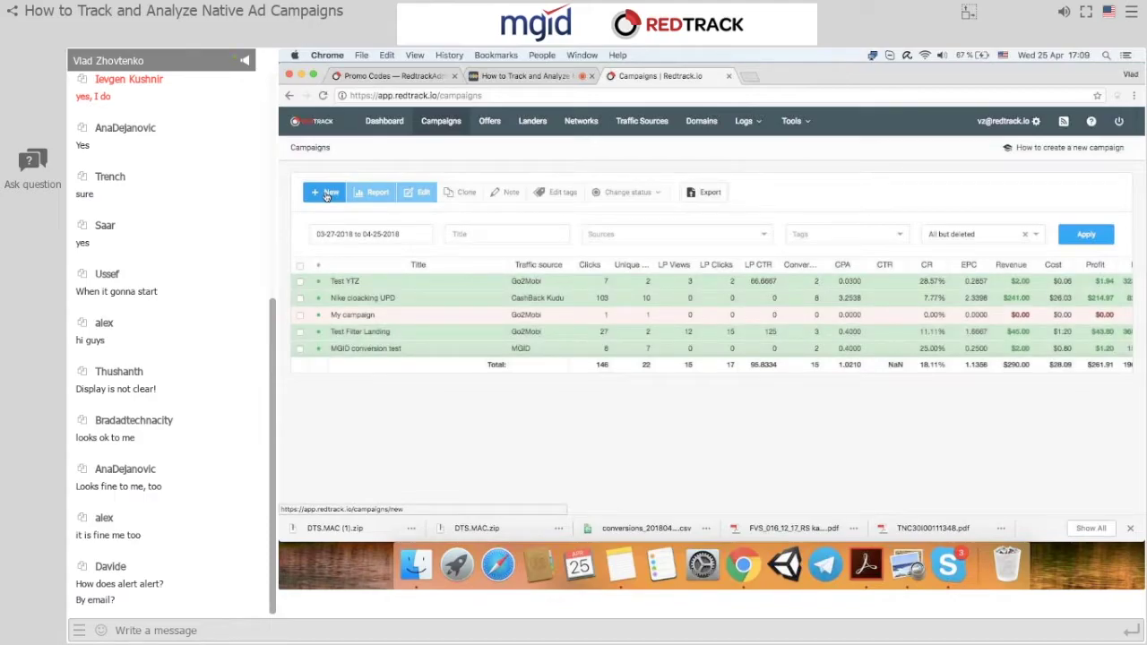
click(327, 196)
Create a new campaign named Test MGID with MGID as its traffic source.
click(327, 197)
click(462, 223)
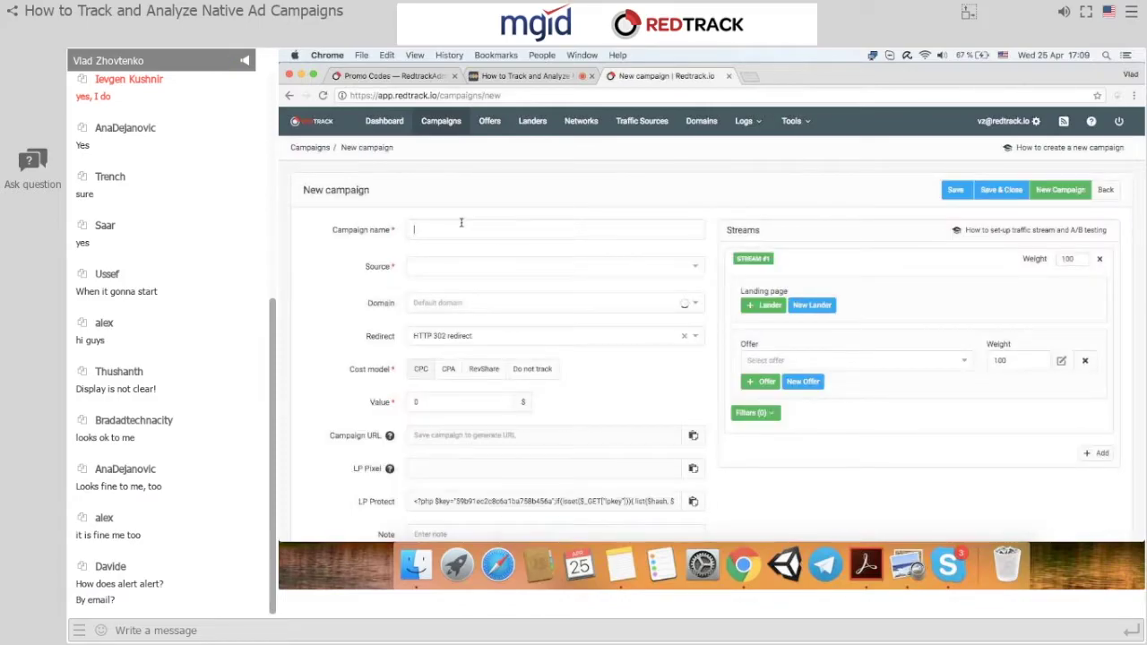
text(Test)
key(Down)
key(Down)
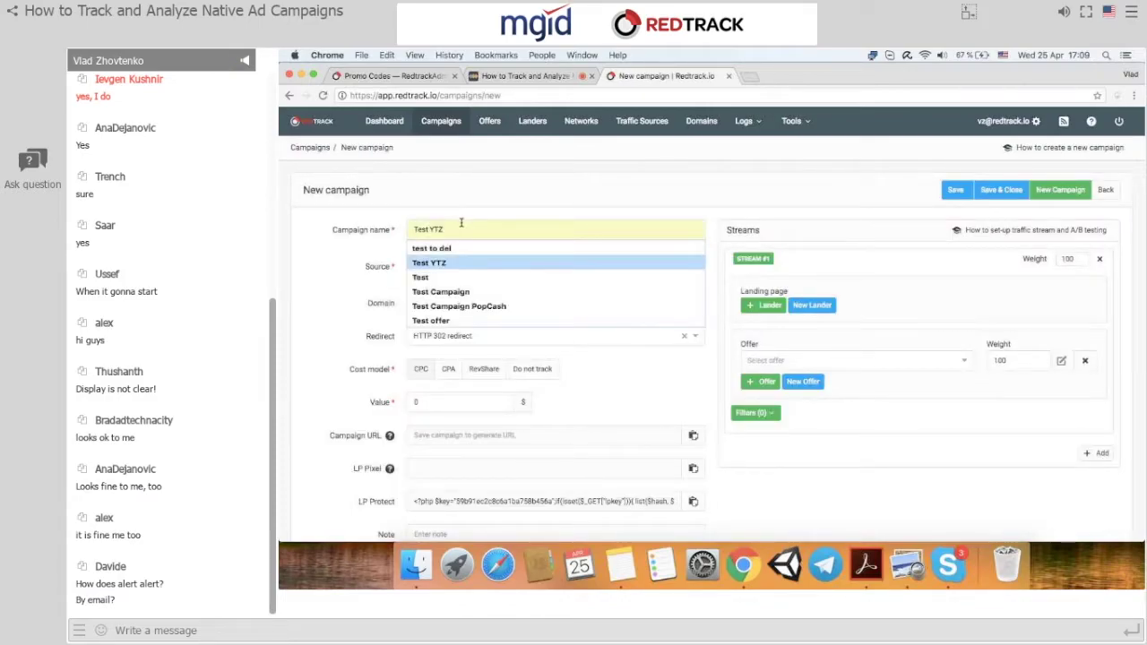
key(BackSpace)
text(t)
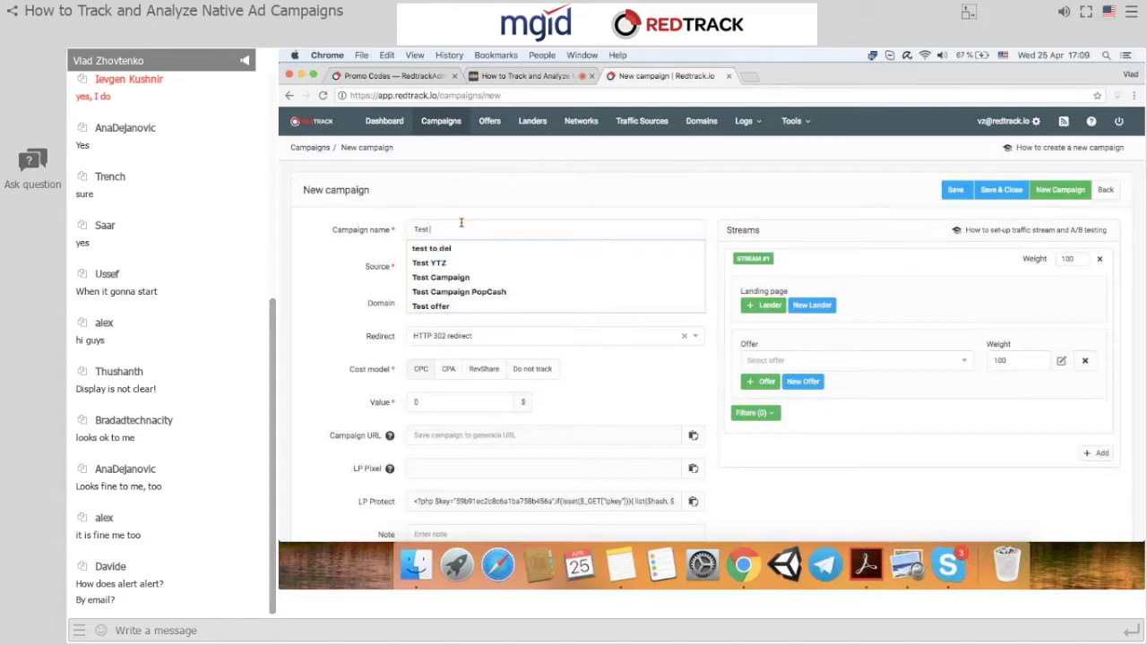
text( MGID)
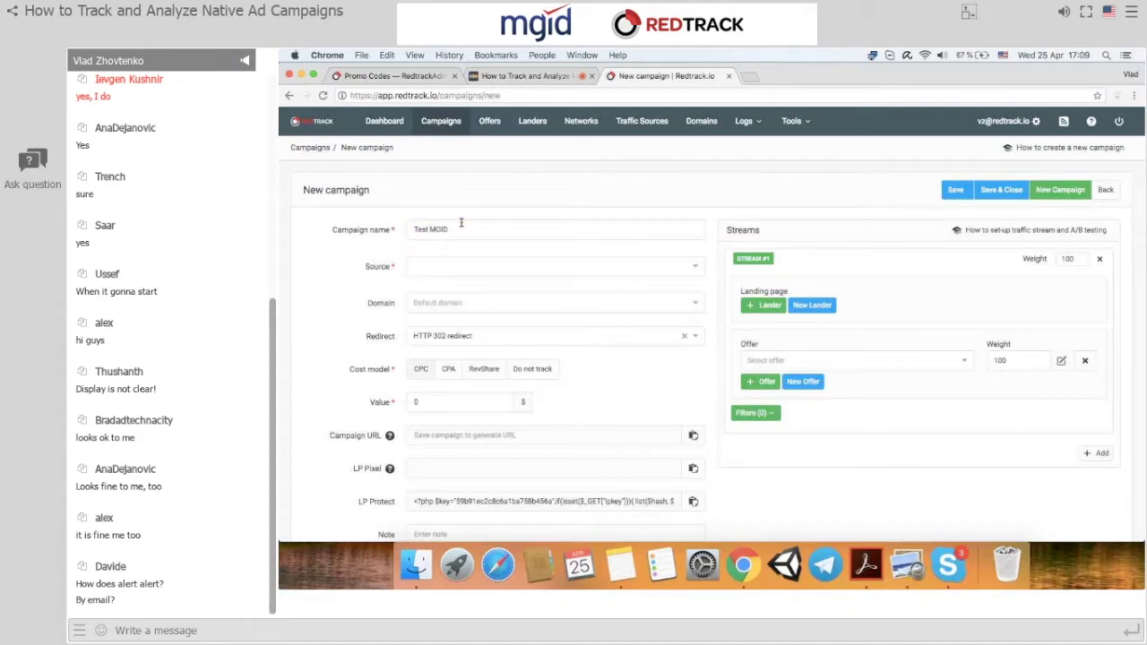
click(470, 267)
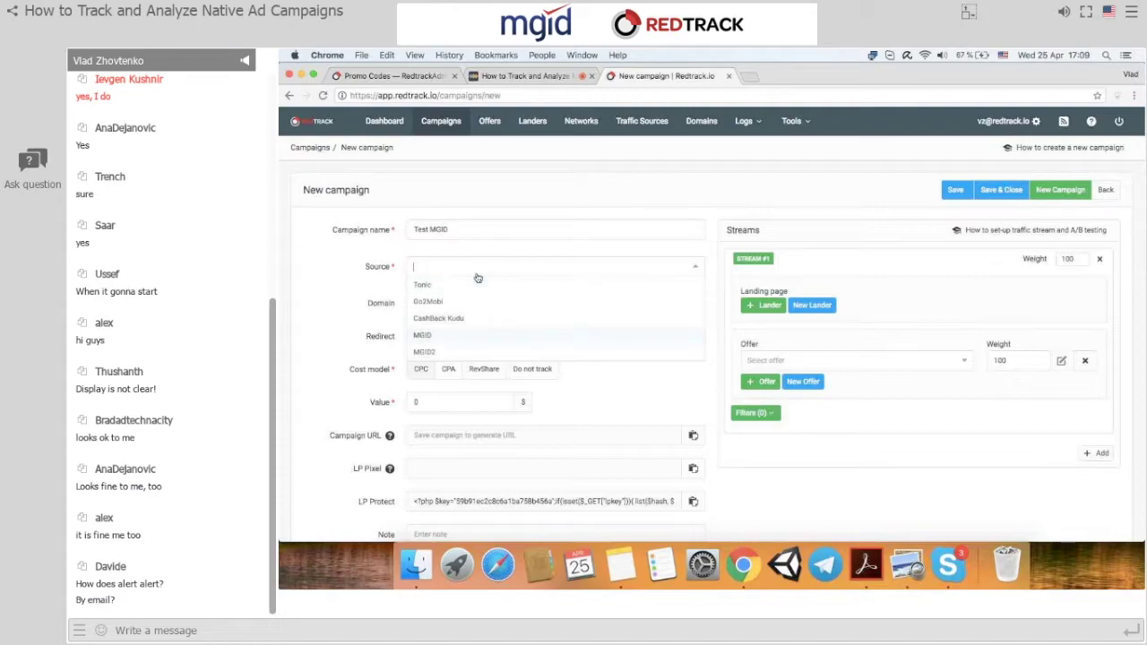
click(450, 336)
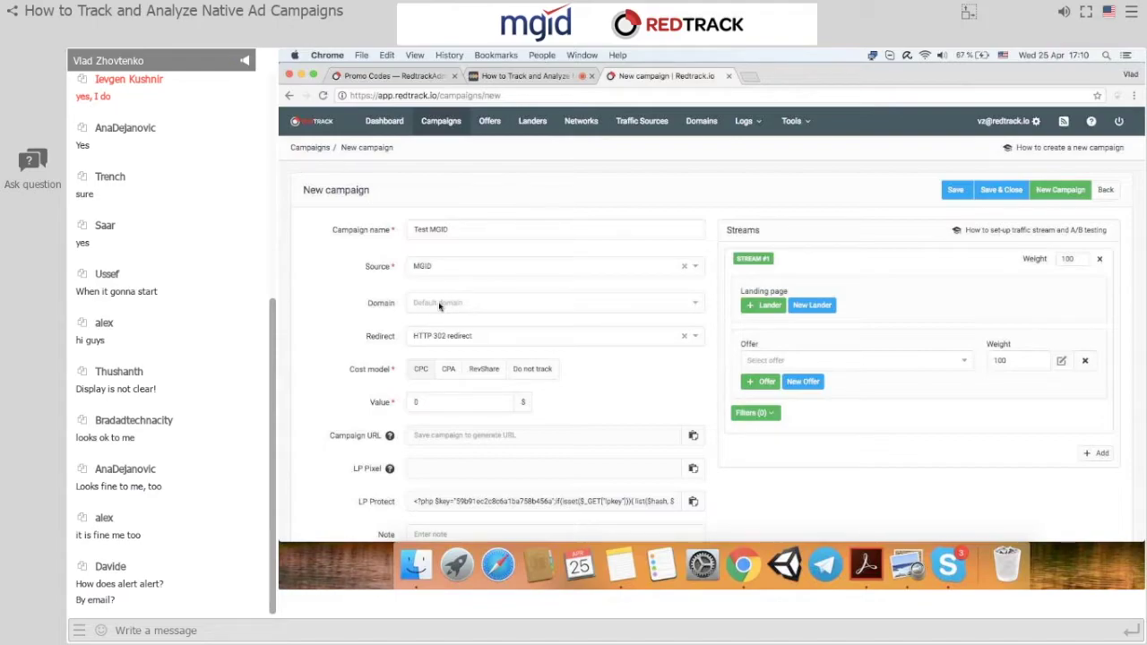
Keep the HTTP 302 redirect and set Shop#1 Nike as the stream's offer, with no landing page.
key(Down)
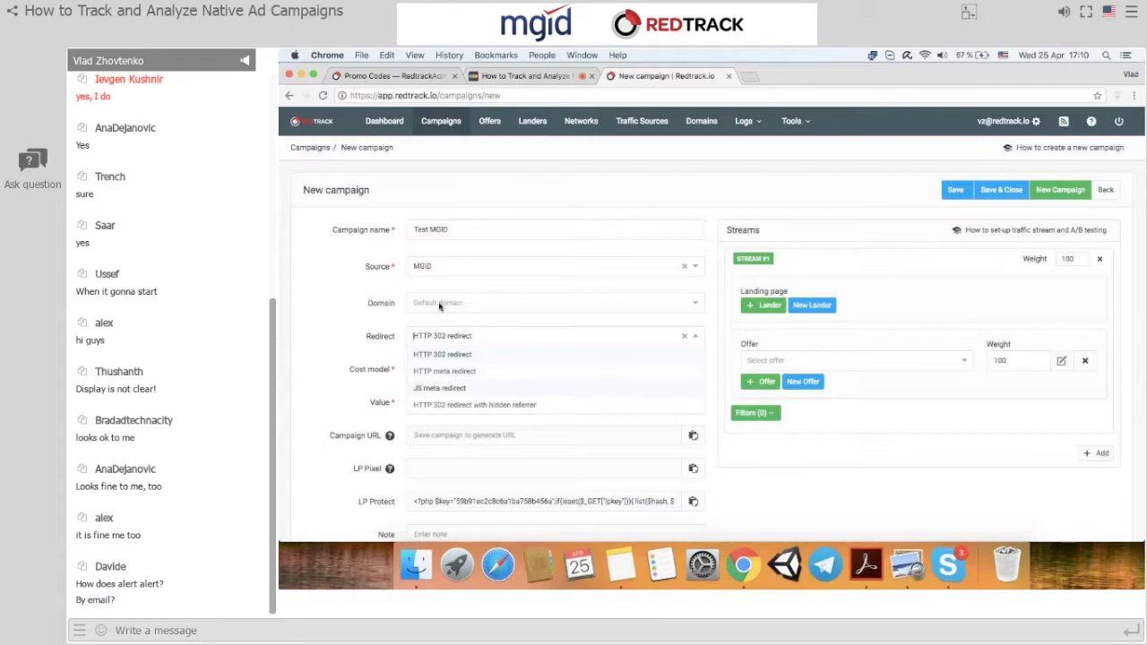
key(Escape)
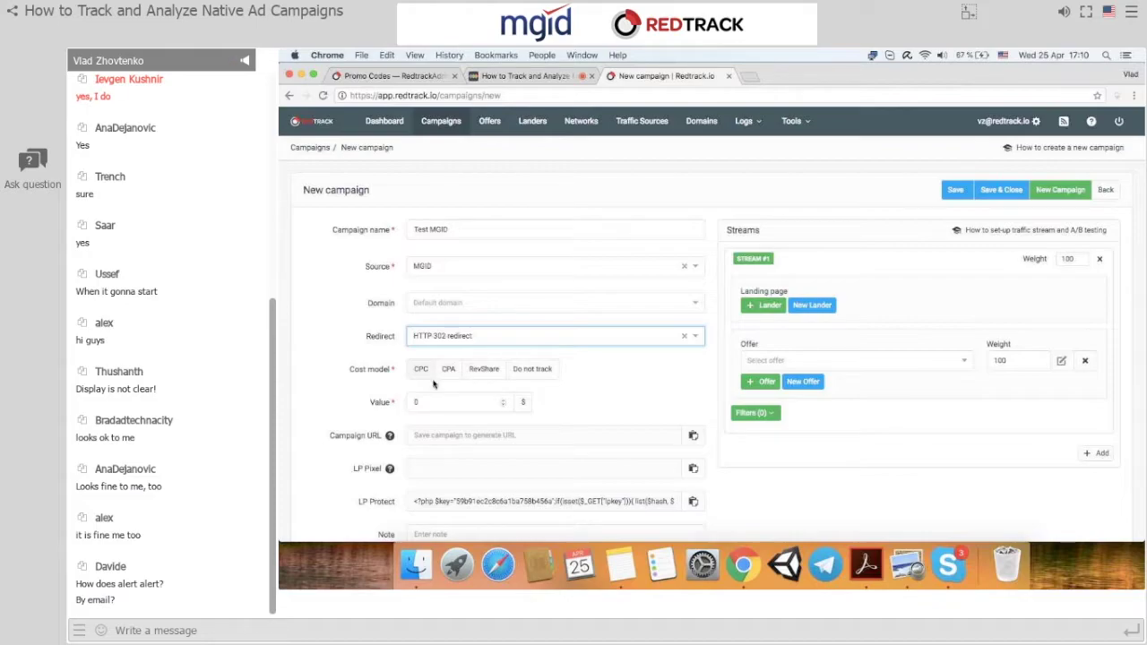
scroll(426, 368, down, 1)
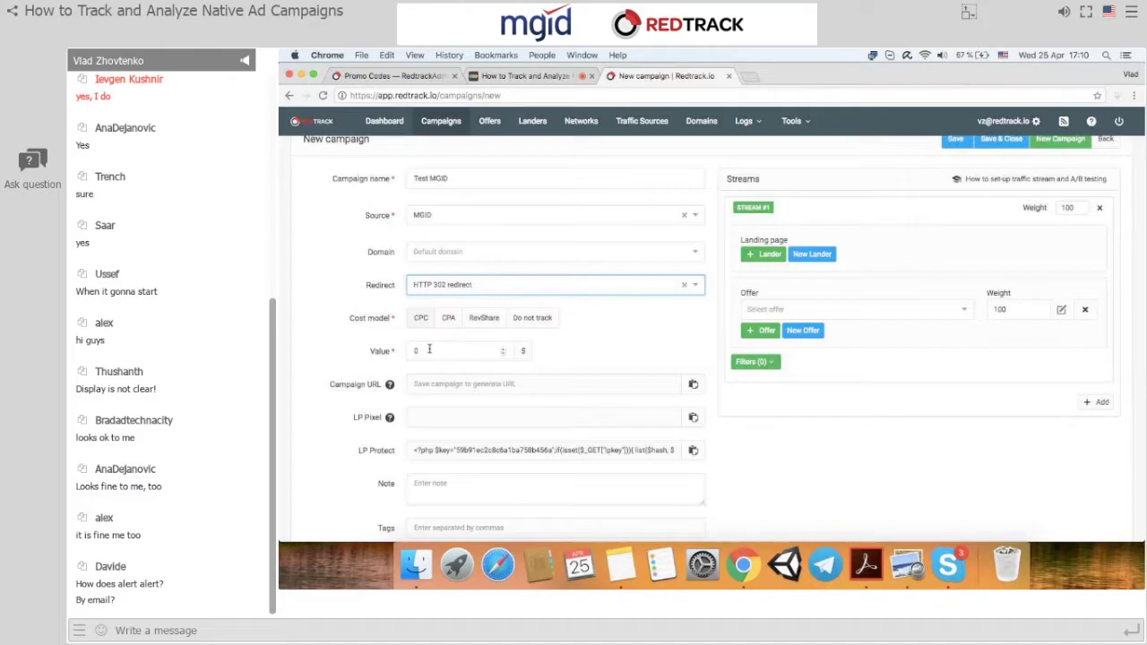
scroll(429, 349, down, 1)
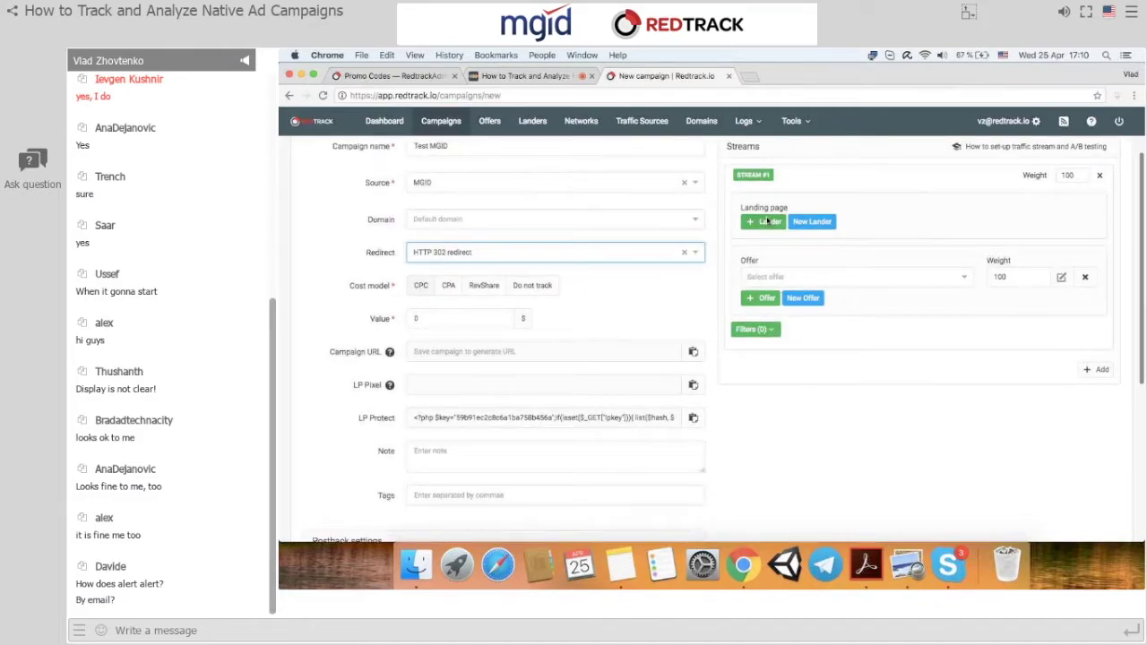
click(799, 276)
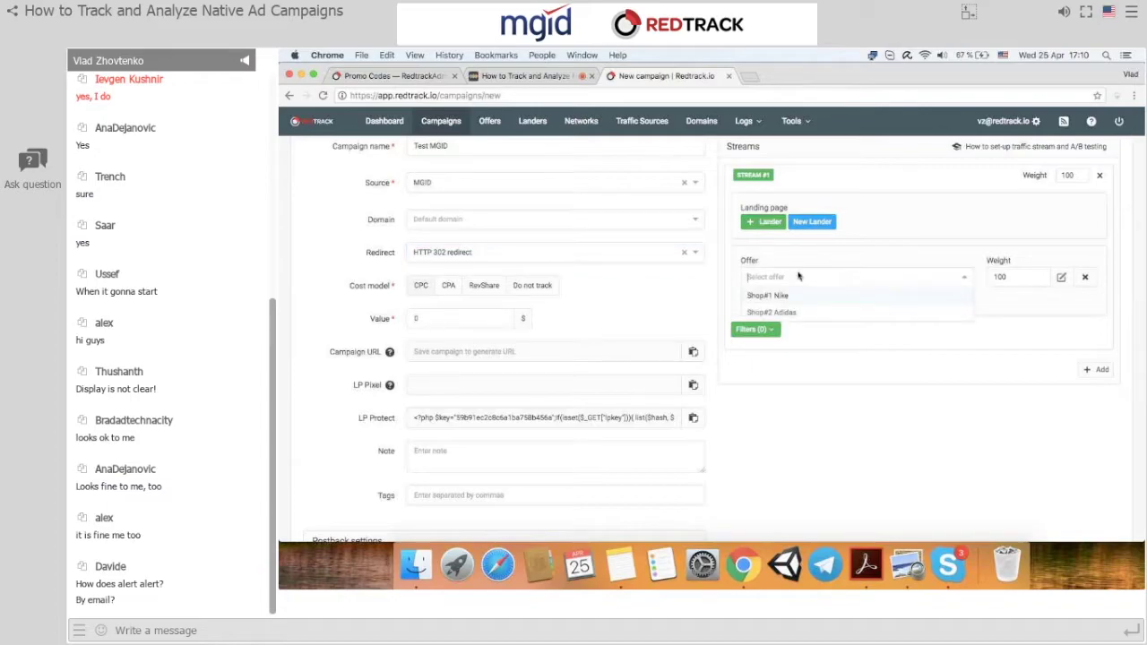
click(771, 295)
click(767, 222)
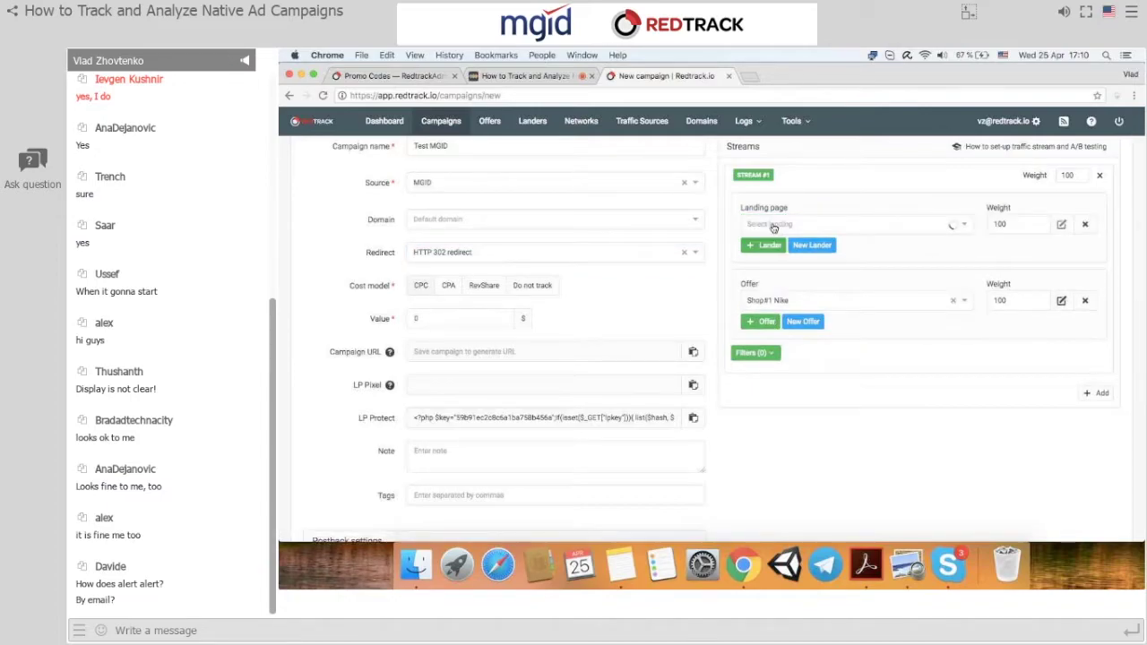
click(783, 243)
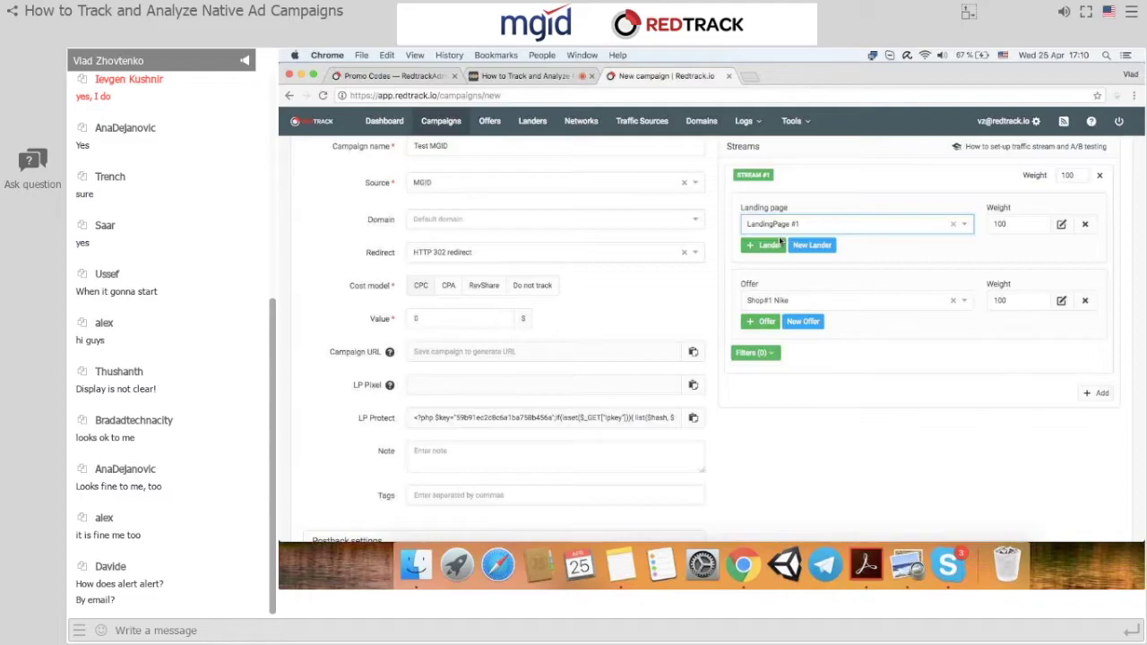
click(1082, 224)
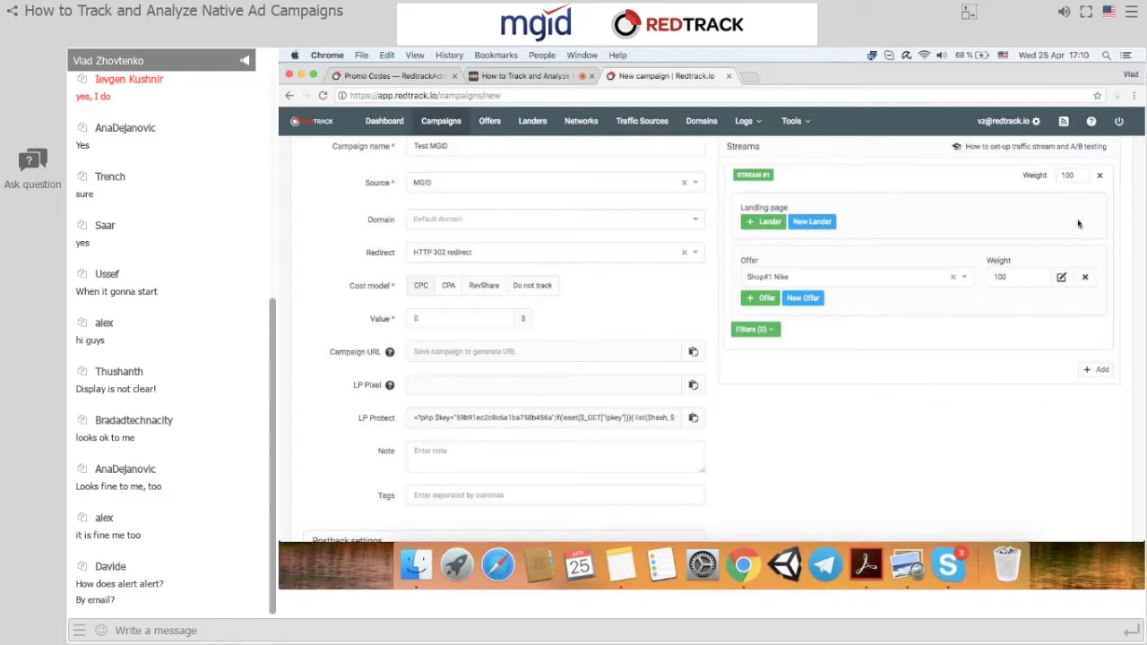
scroll(832, 380, down, 4)
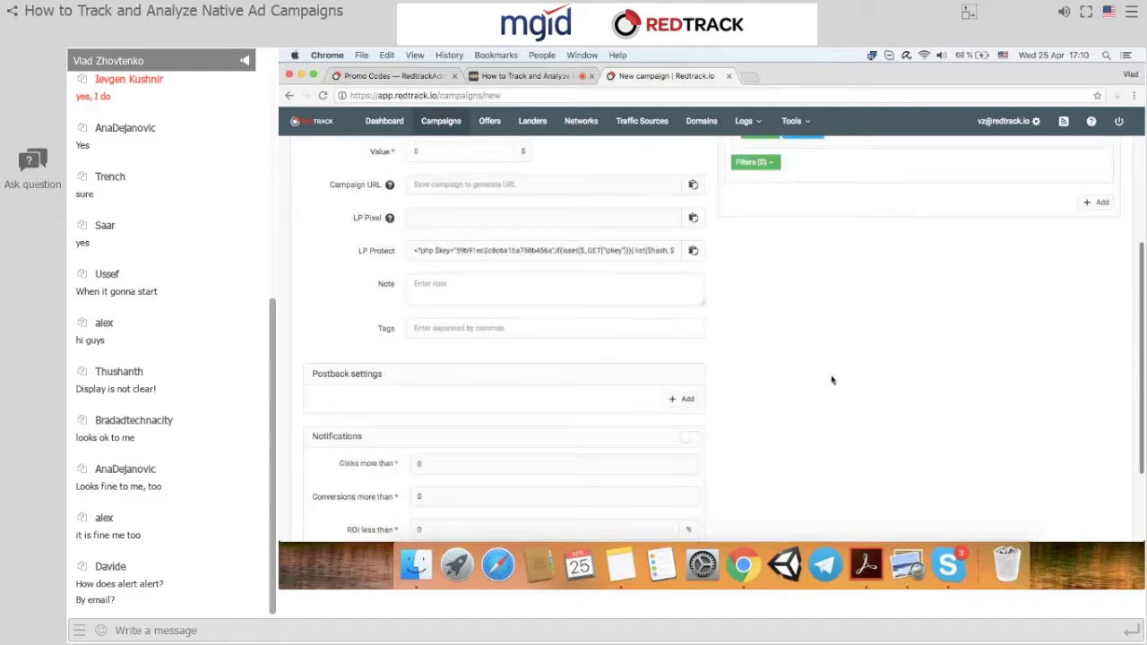
Add an MGID postback to Test MGID, save the campaign, and return to the webinar tab.
click(683, 394)
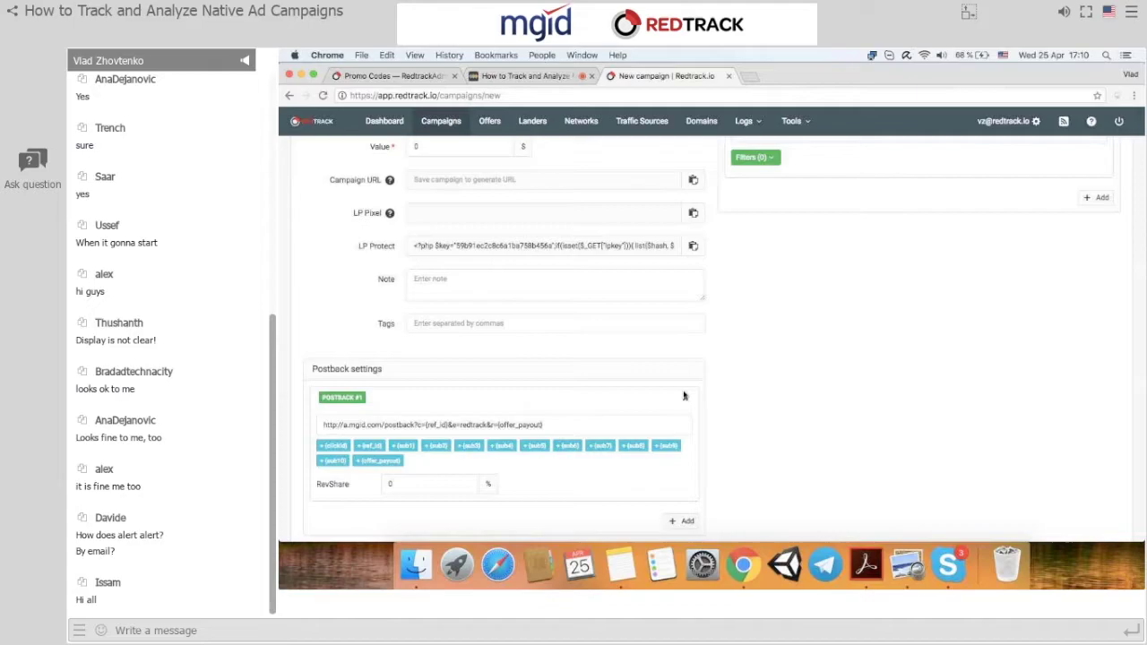
scroll(526, 419, down, 1)
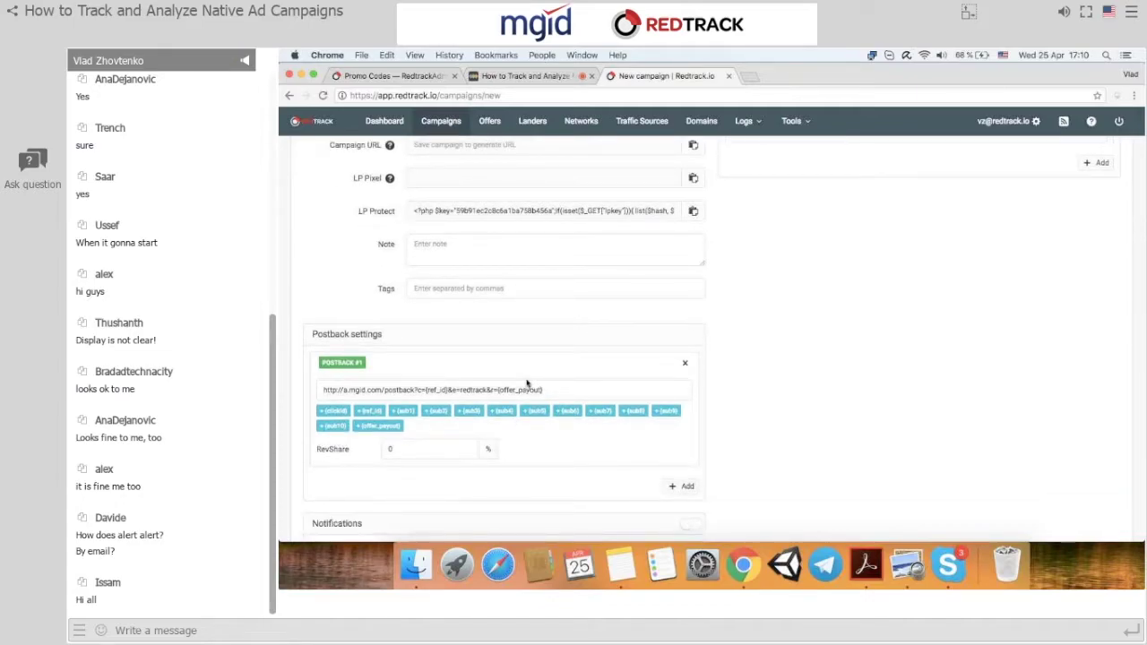
scroll(538, 387, down, 3)
scroll(542, 389, up, 10)
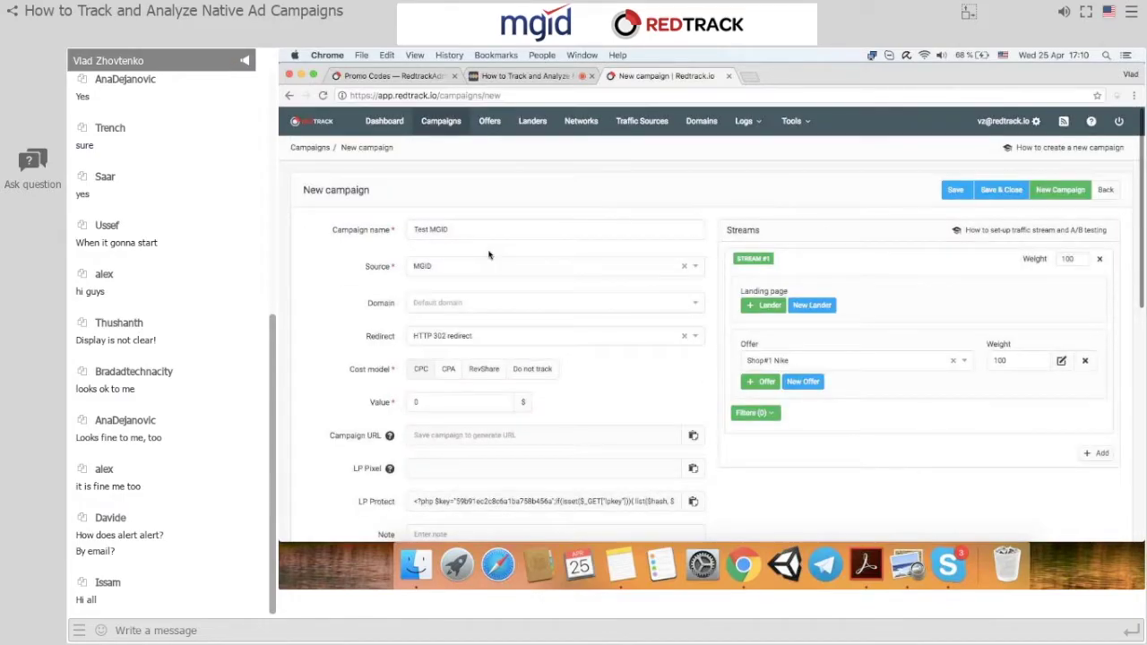
click(950, 190)
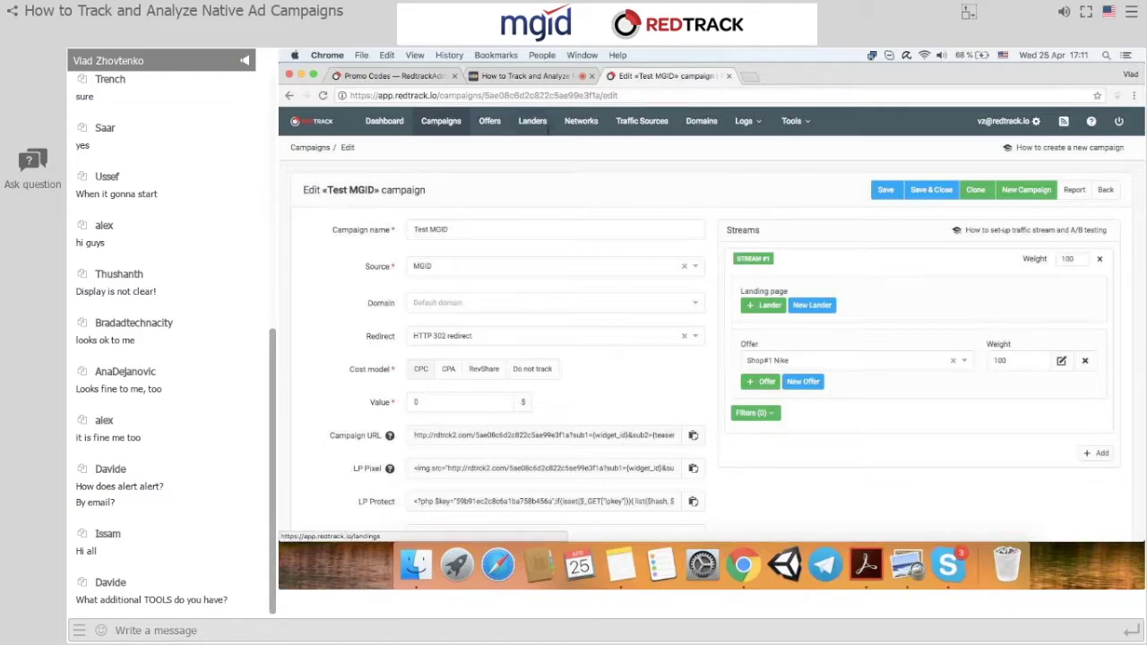
click(533, 77)
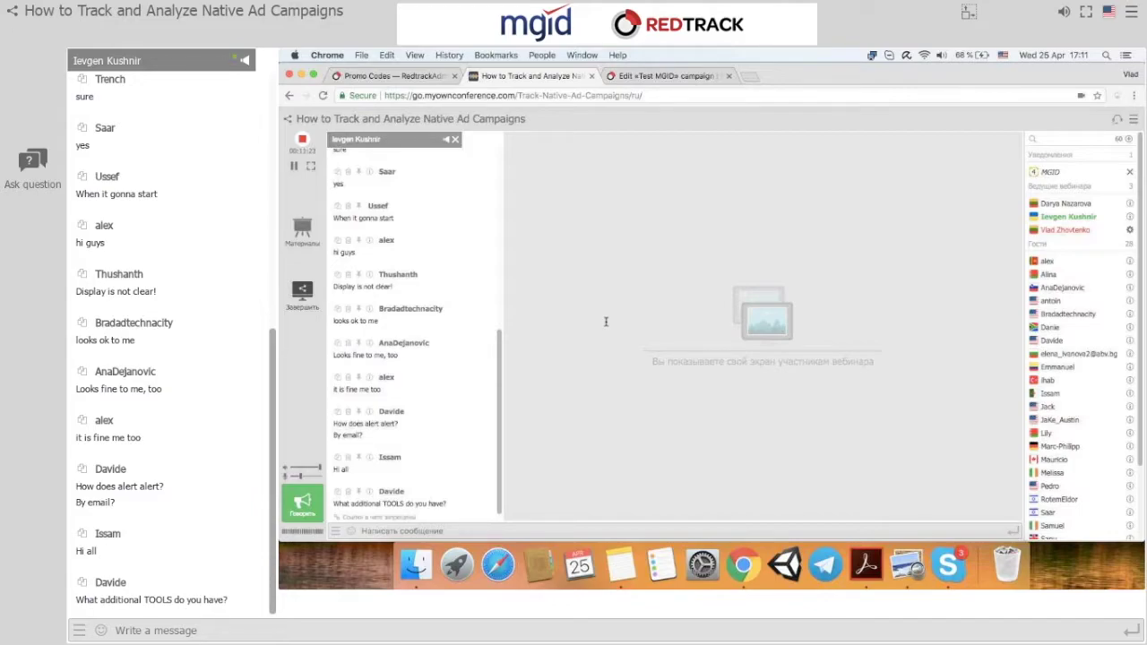
Send 'Yes we can hear you' in the webinar chat, then switch to the MGID dashboard tab.
click(392, 529)
text(We will)
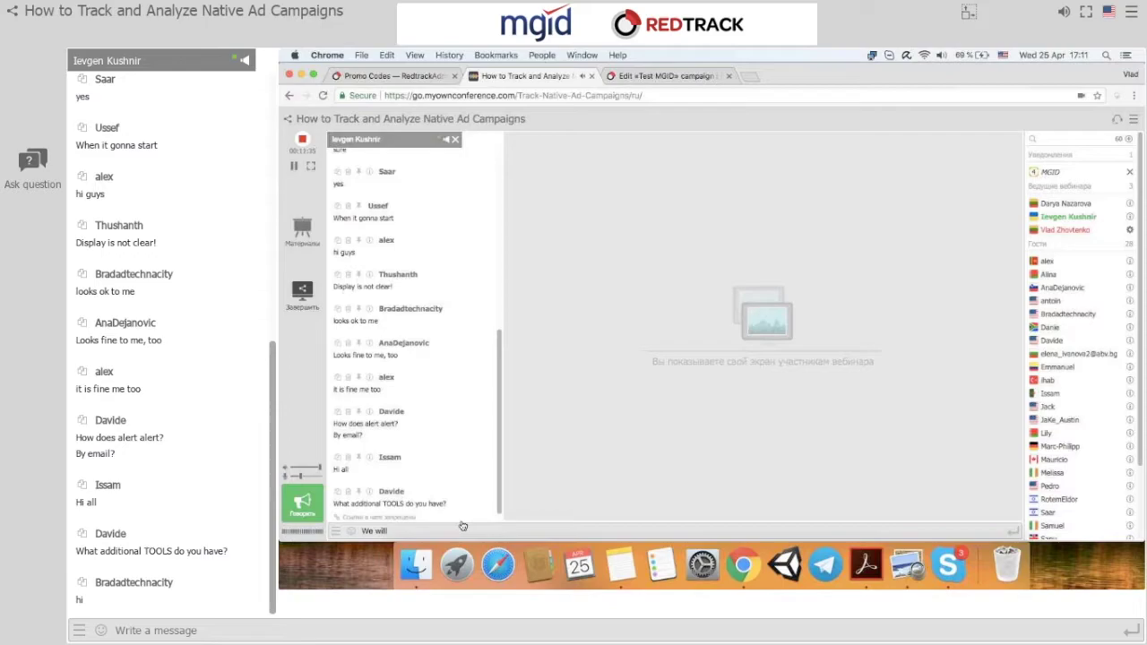
key(BackSpace)
key(BackSpace)
key(BackSpace)
key(BackSpace)
key(BackSpace)
key(BackSpace)
key(BackSpace)
text(Yes)
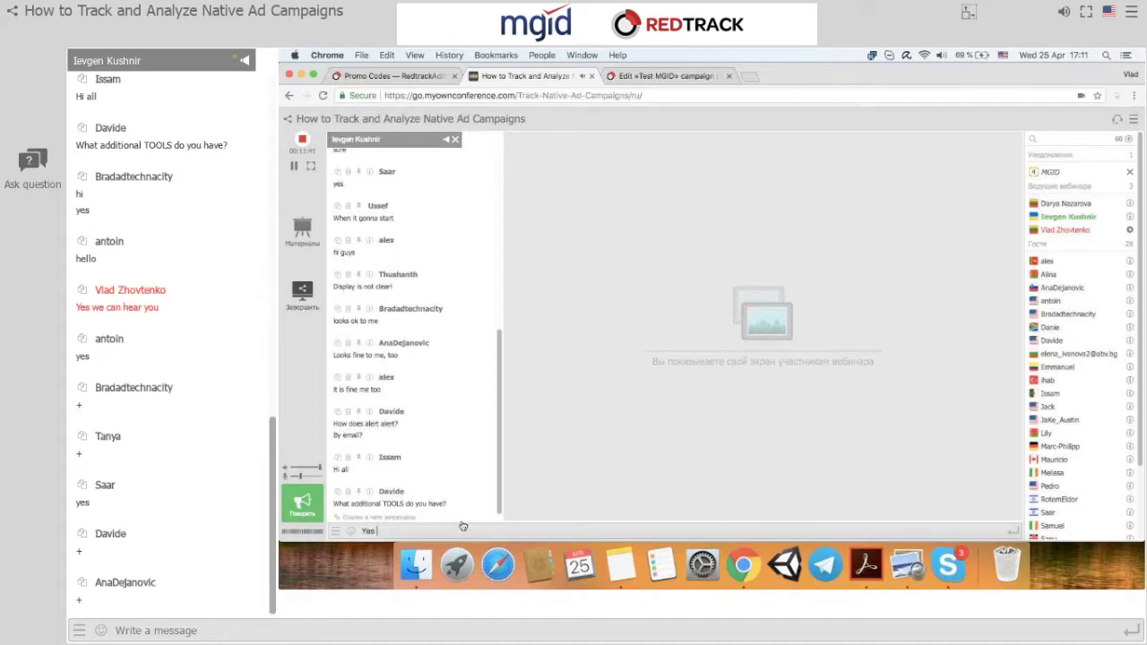
text( we can hear you)
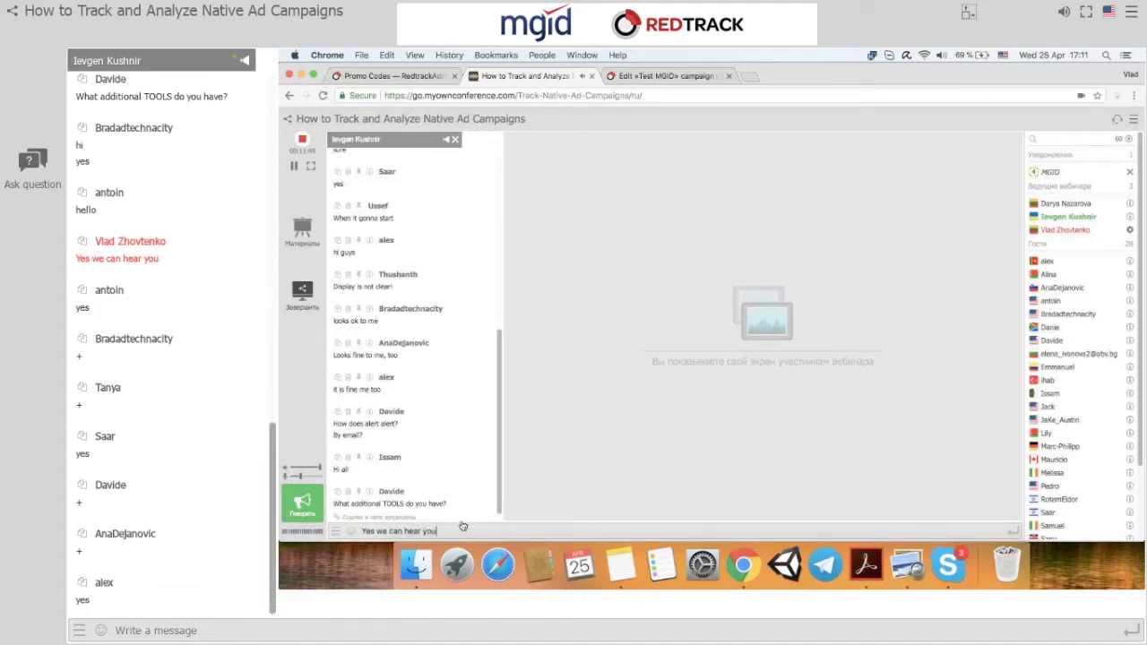
text( :)
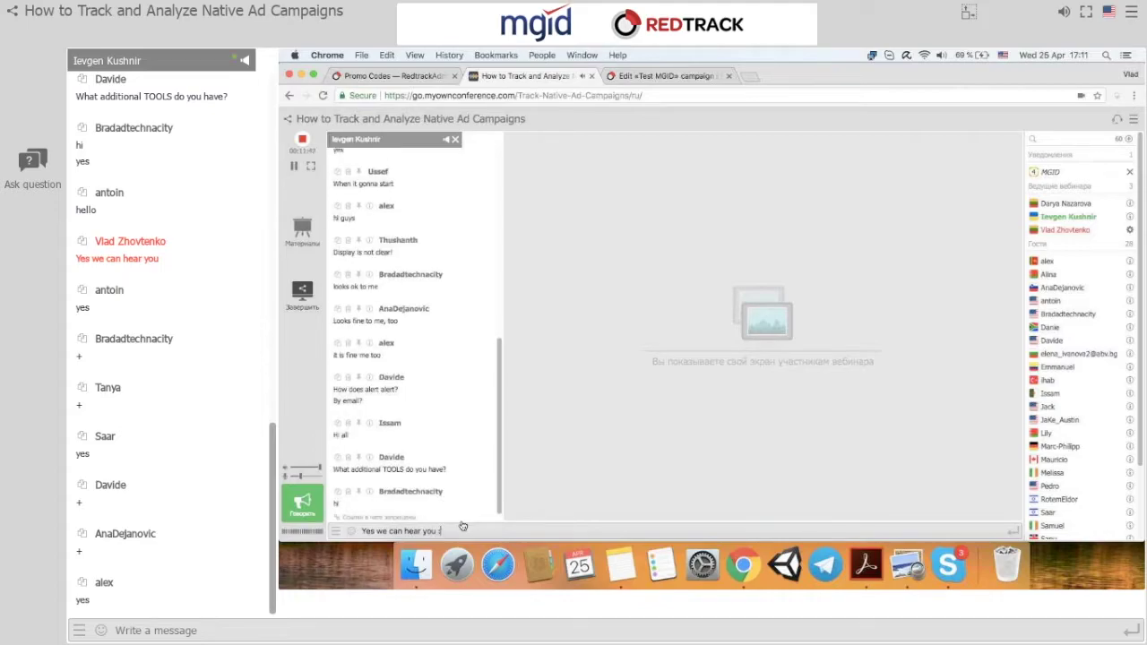
key(BackSpace)
key(BackSpace)
key(BackSpace)
key(BackSpace)
key(BackSpace)
key(BackSpace)
key(BackSpace)
text(r you)
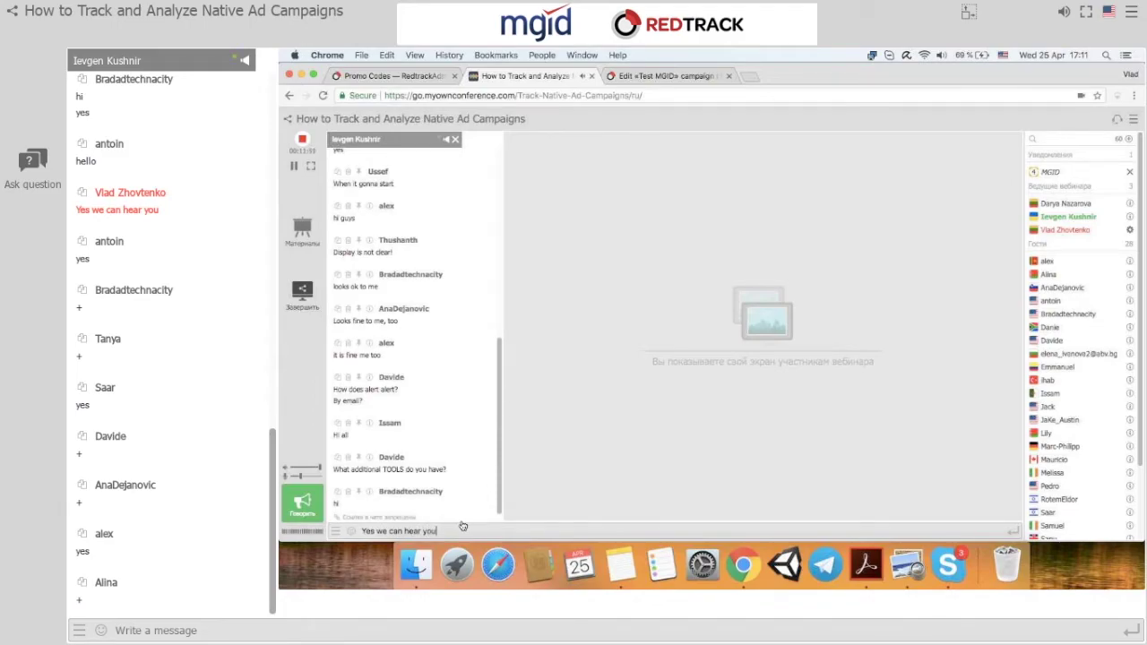
key(Return)
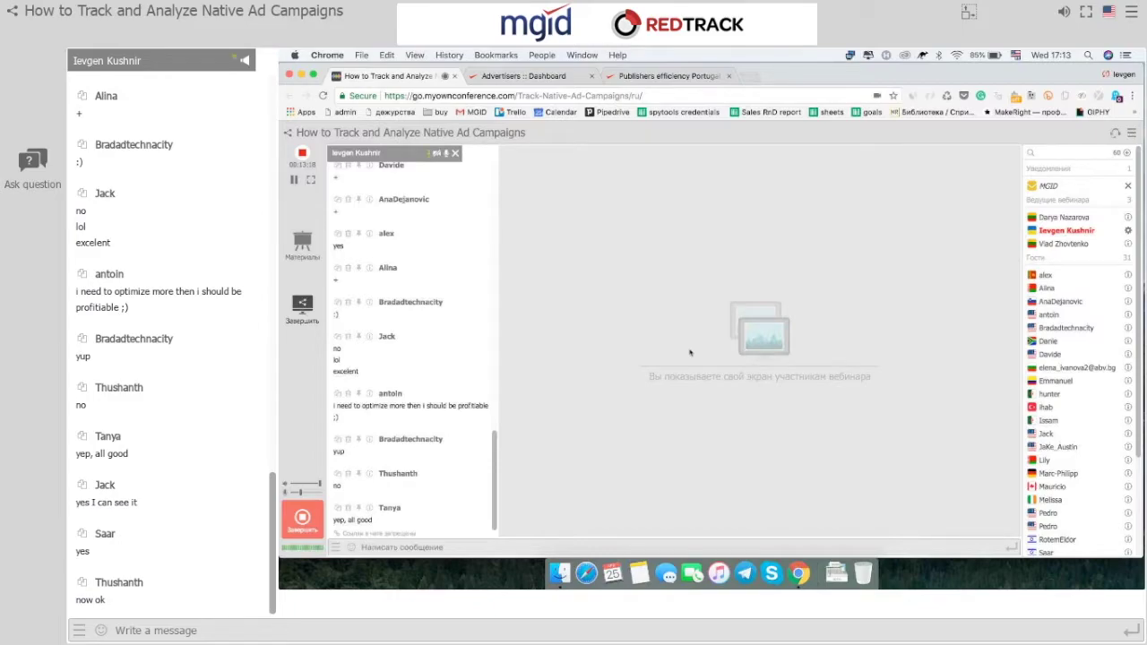
click(523, 76)
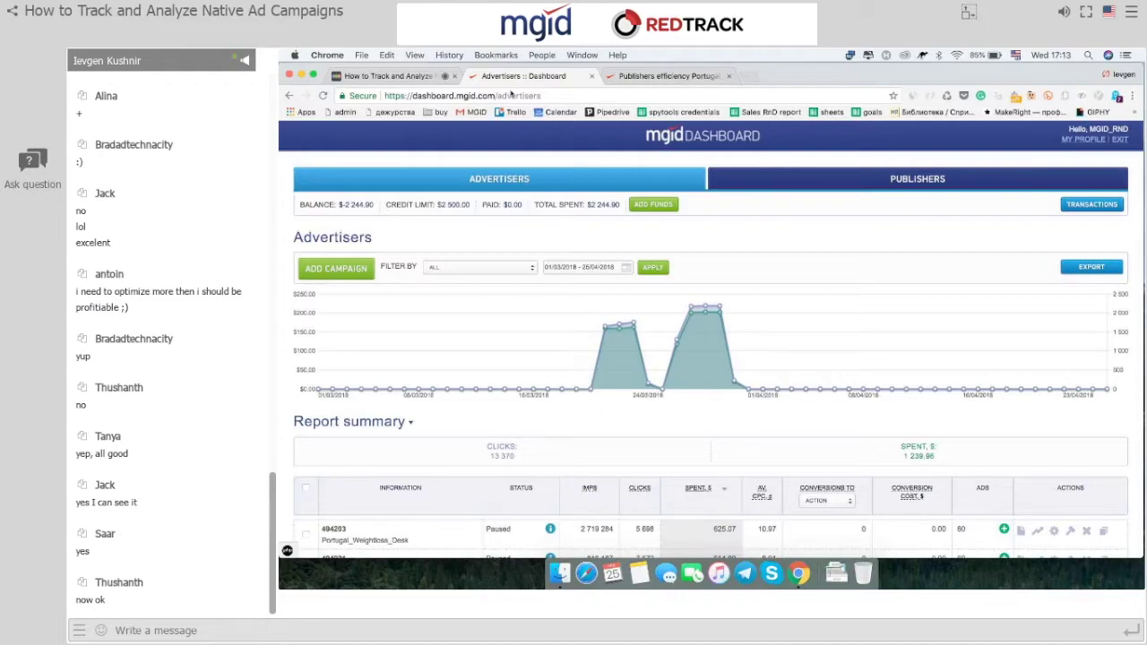
Review the MGID campaign table, then start a new campaign with ADD CAMPAIGN.
scroll(759, 250, down, 2)
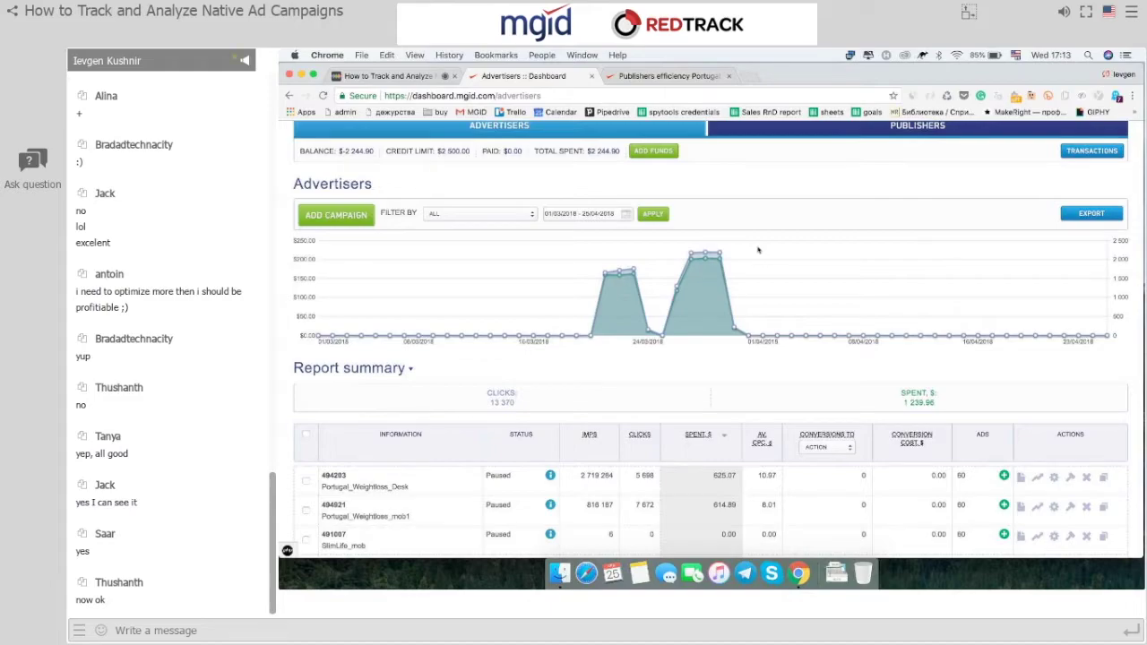
scroll(759, 250, down, 5)
scroll(760, 251, down, 2)
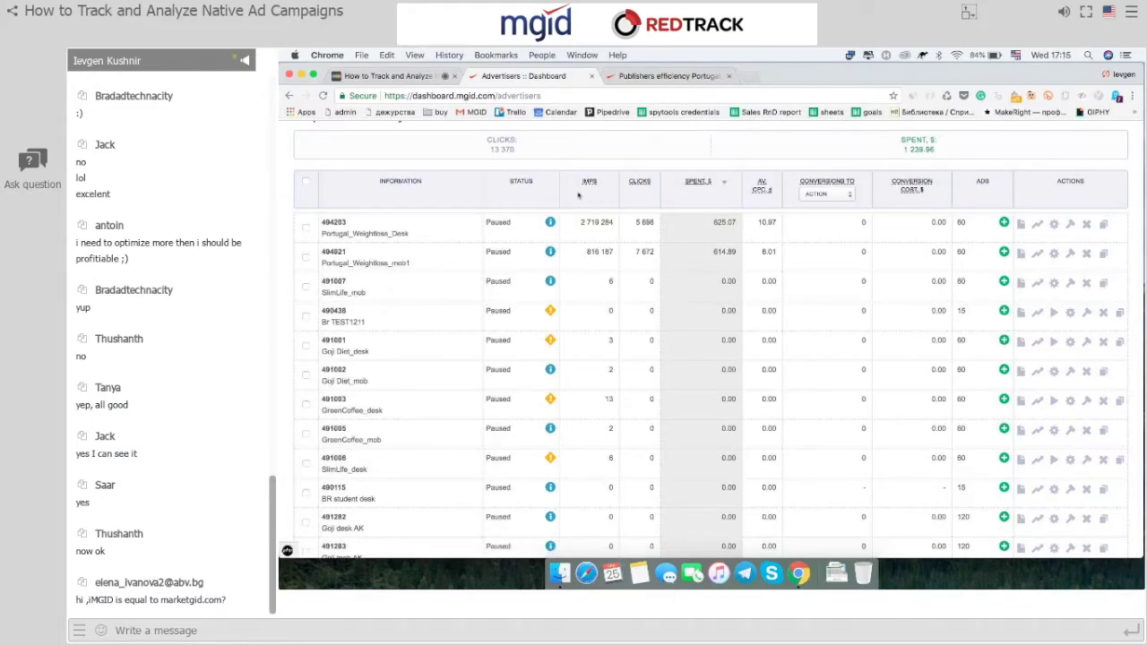
scroll(578, 195, up, 5)
scroll(578, 195, up, 2)
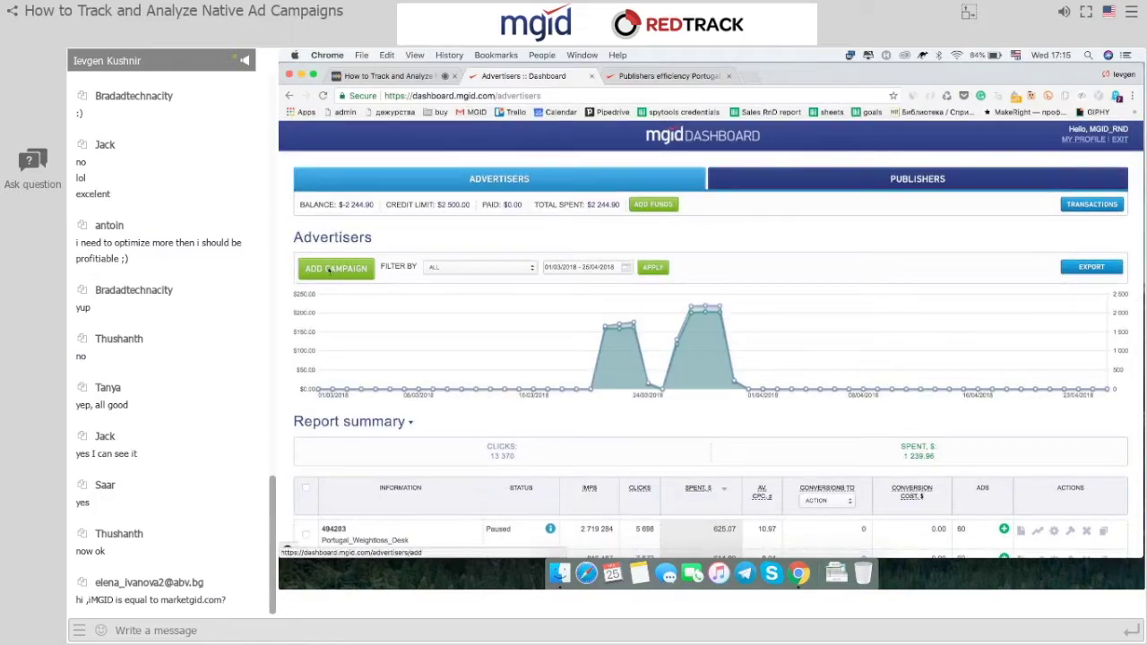
click(330, 270)
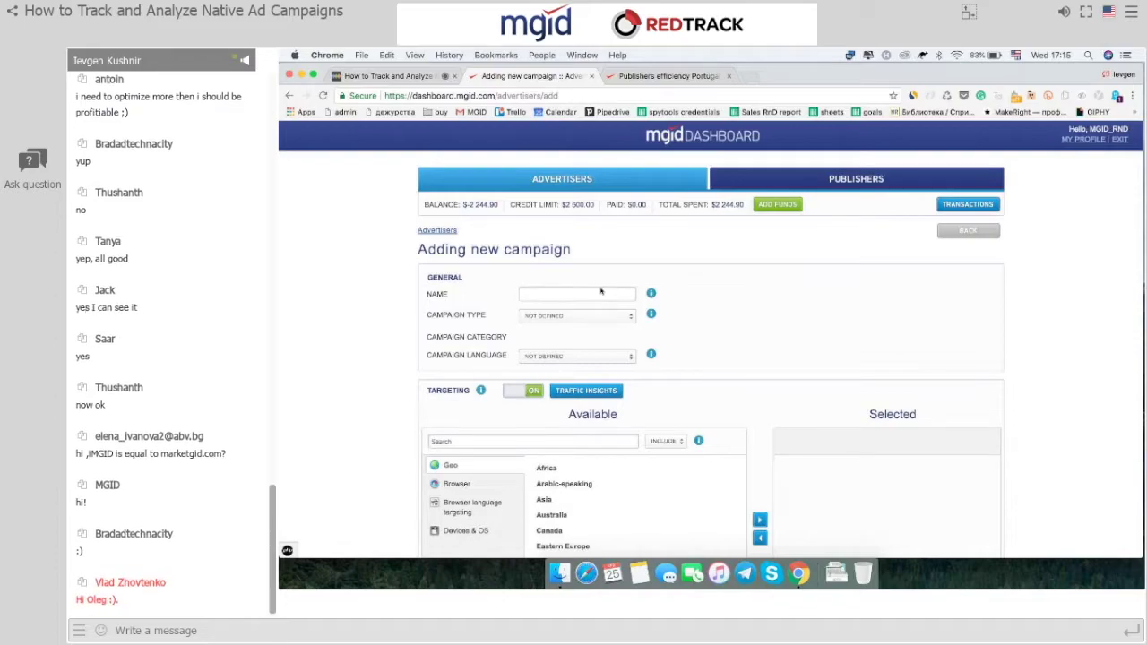
Name the campaign redtrack and set its type to Product Promotions.
text(Re)
click(573, 309)
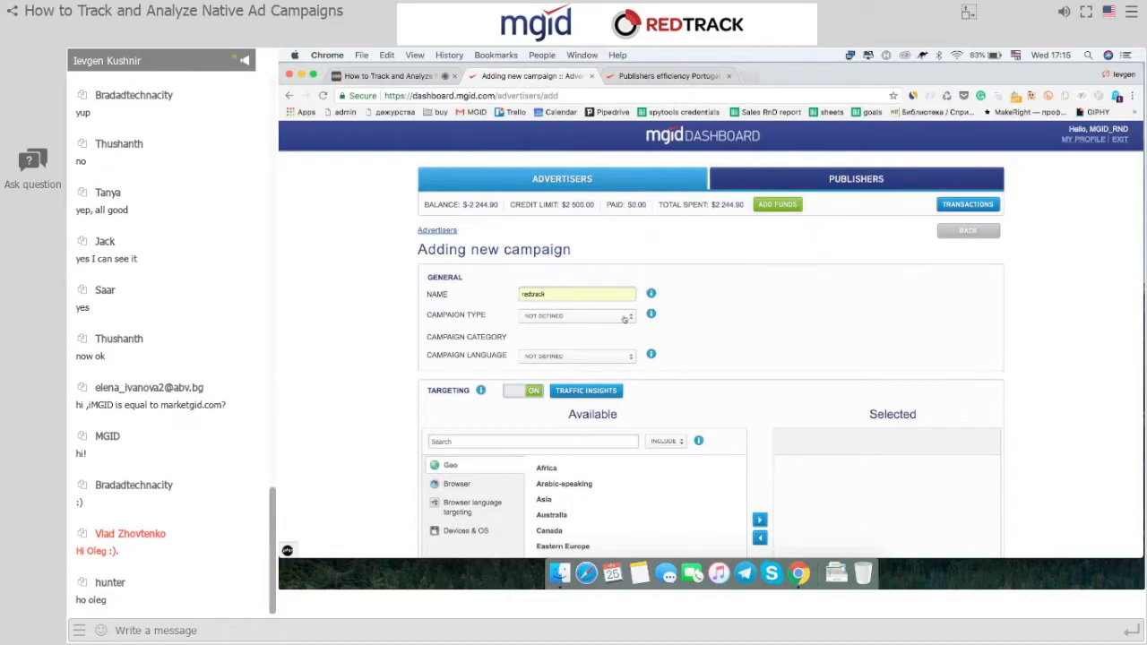
click(624, 318)
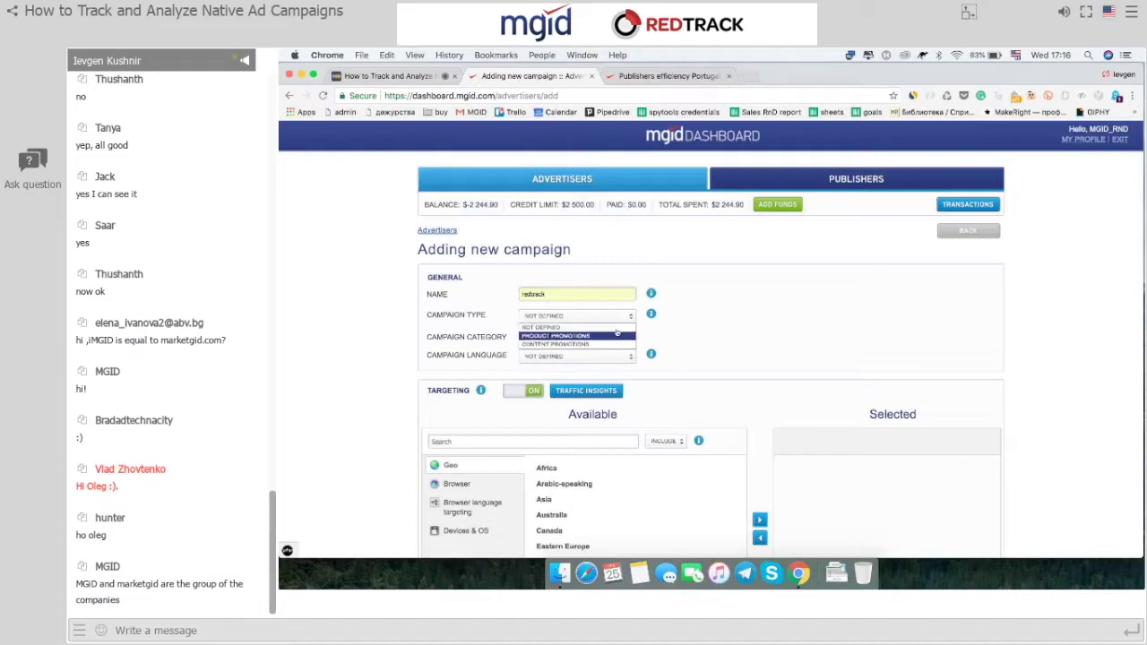
click(616, 334)
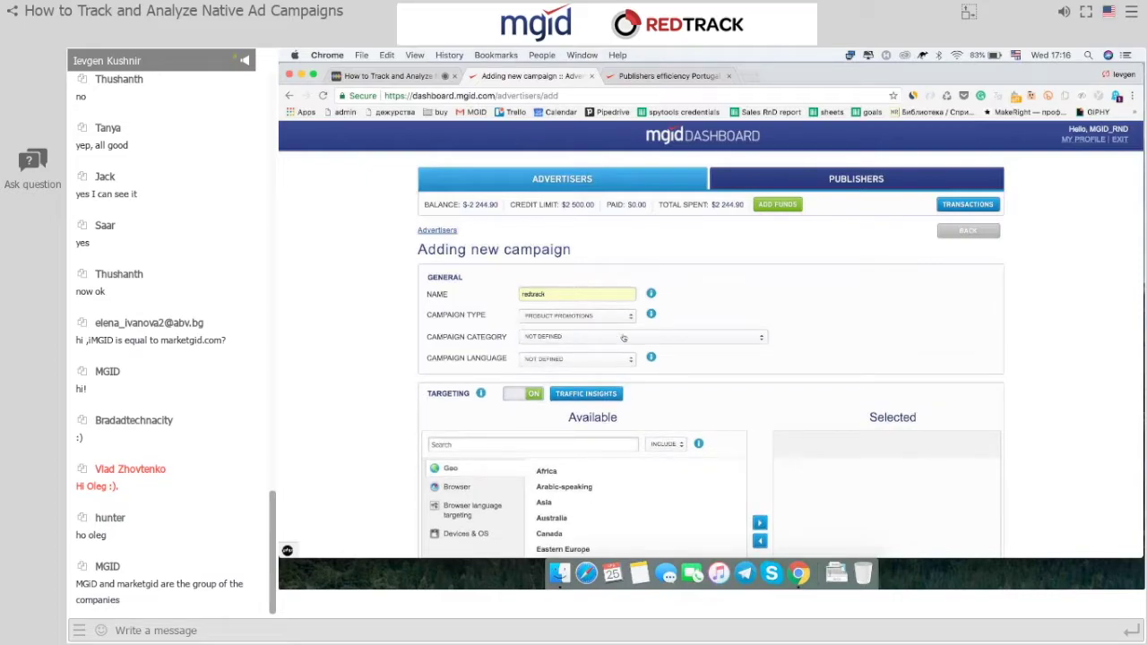
Set the campaign category to Sporting Goods and the language to English.
click(624, 337)
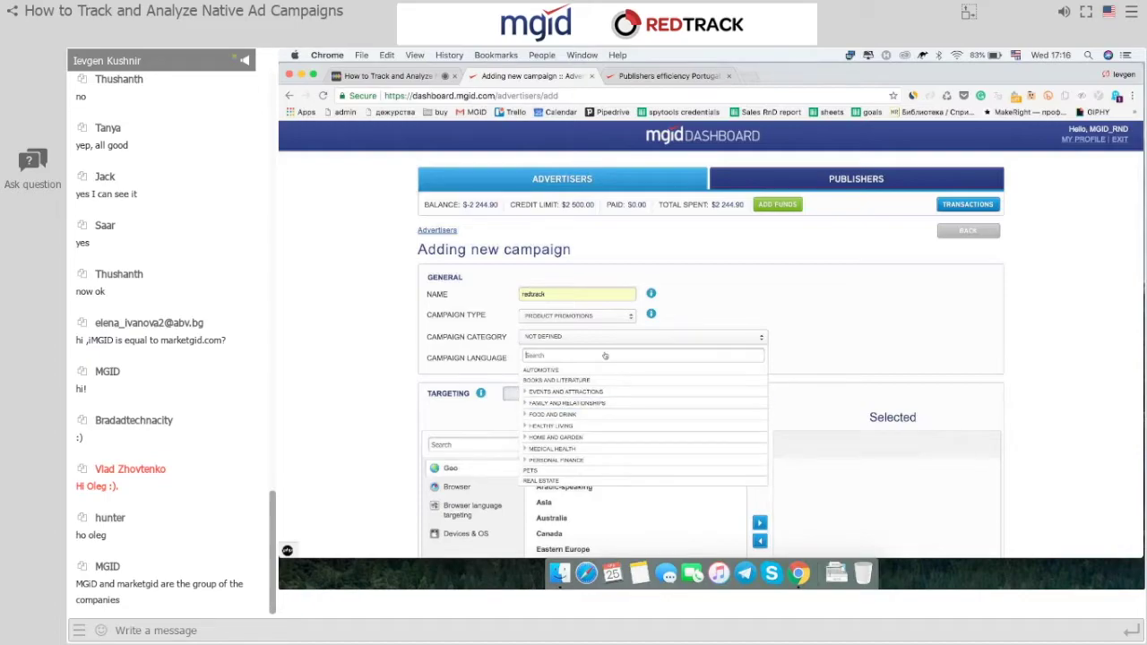
text(sport)
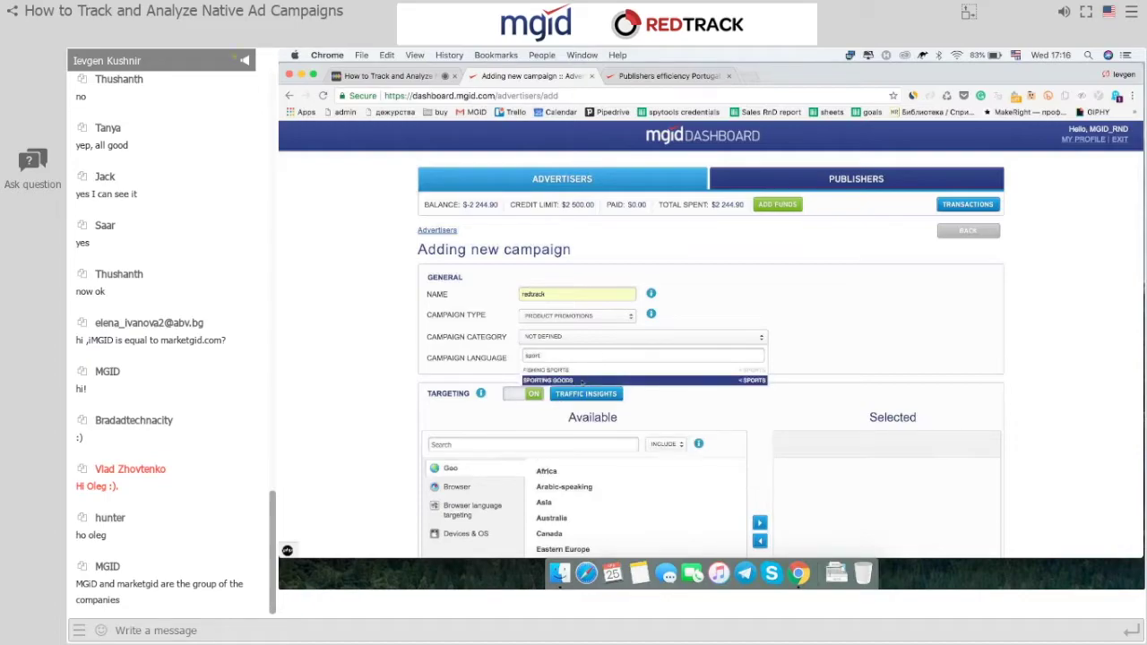
click(581, 381)
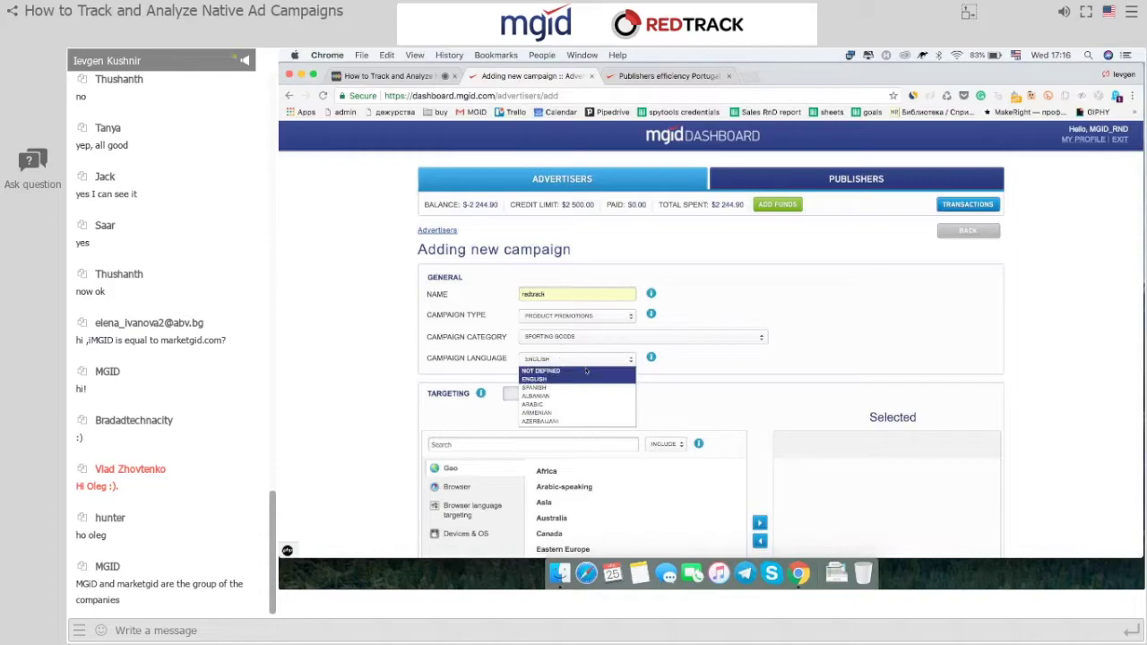
click(575, 379)
scroll(745, 371, down, 3)
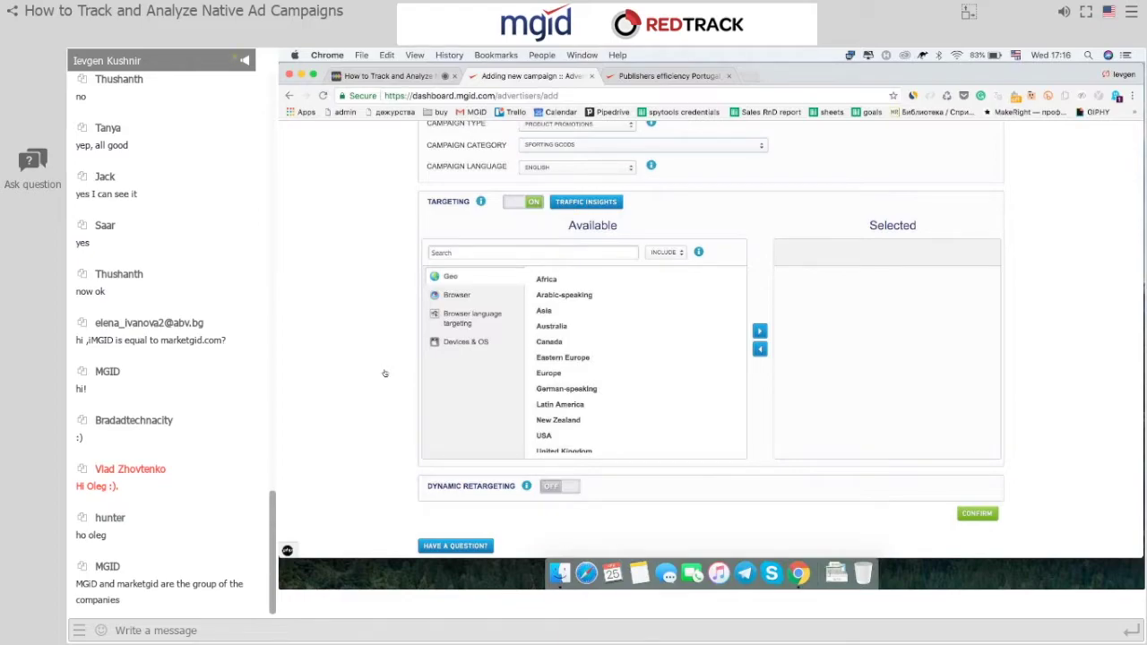
click(615, 202)
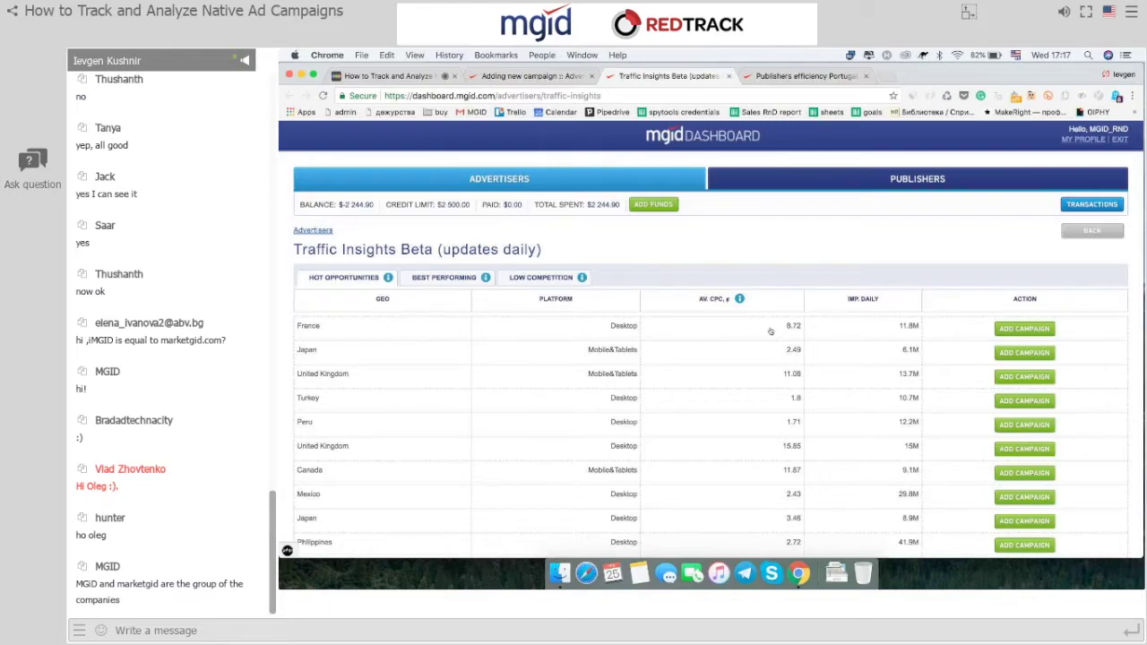
scroll(770, 332, down, 3)
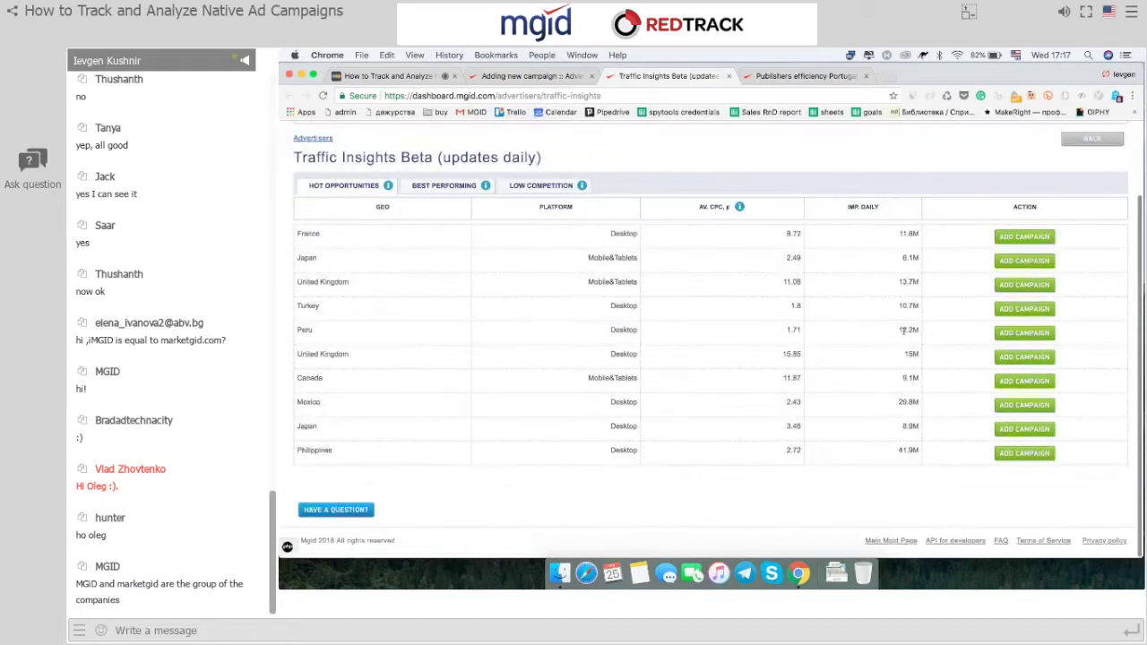
scroll(904, 332, up, 3)
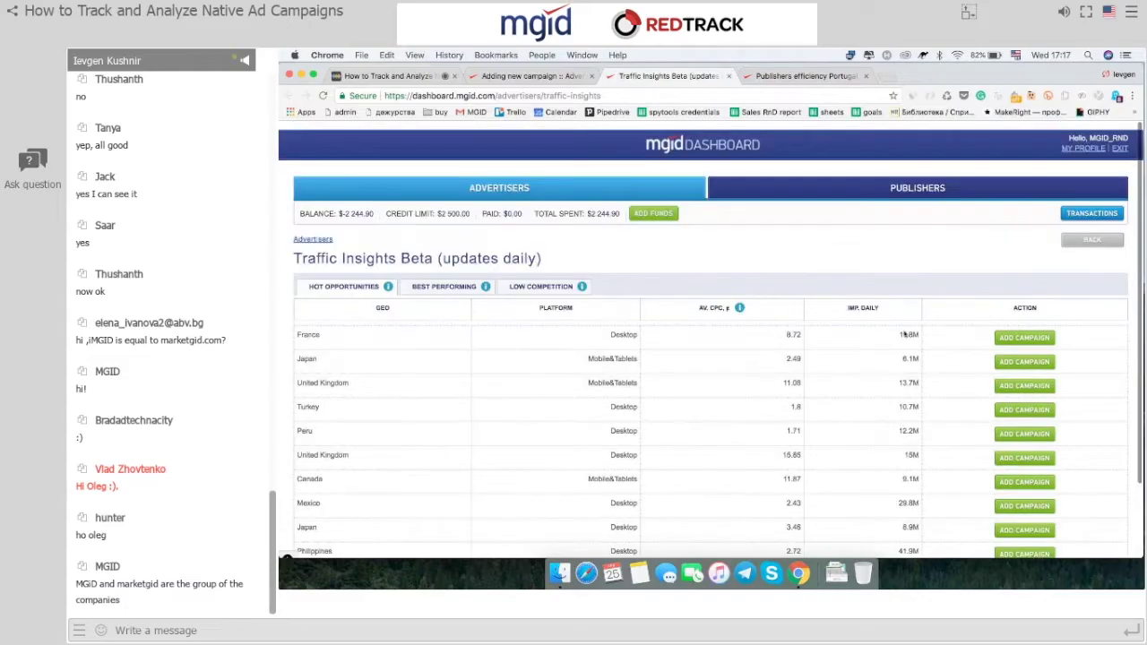
click(729, 76)
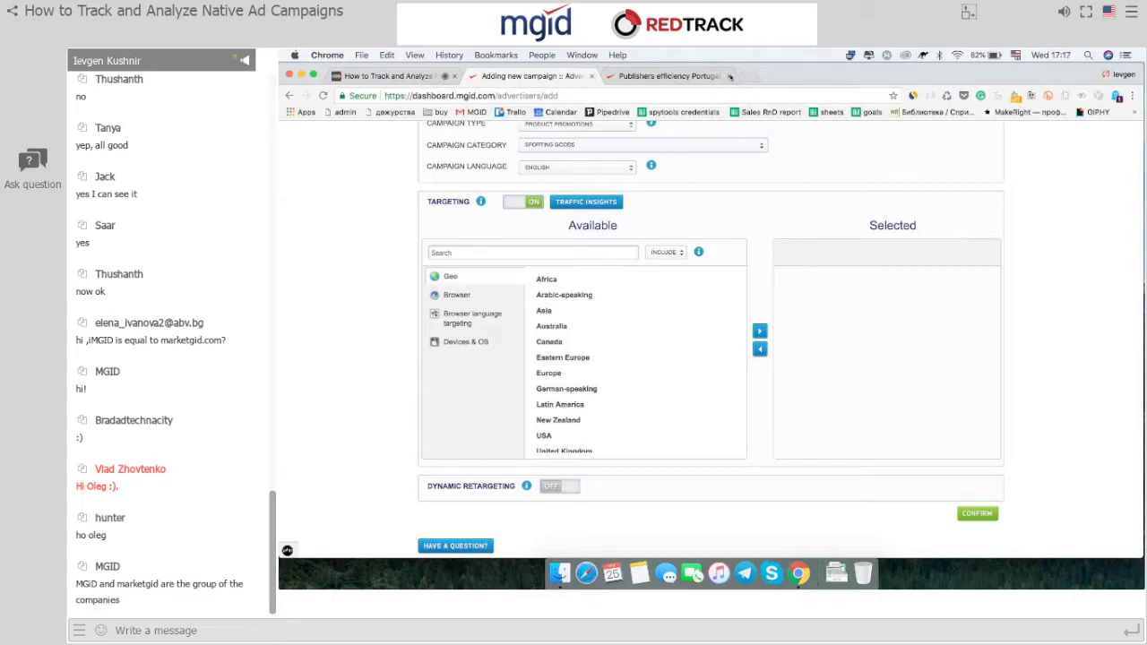
Add USA with all its regions to geo targeting and highlight browsers Opera Mobile through MSIE.
click(566, 436)
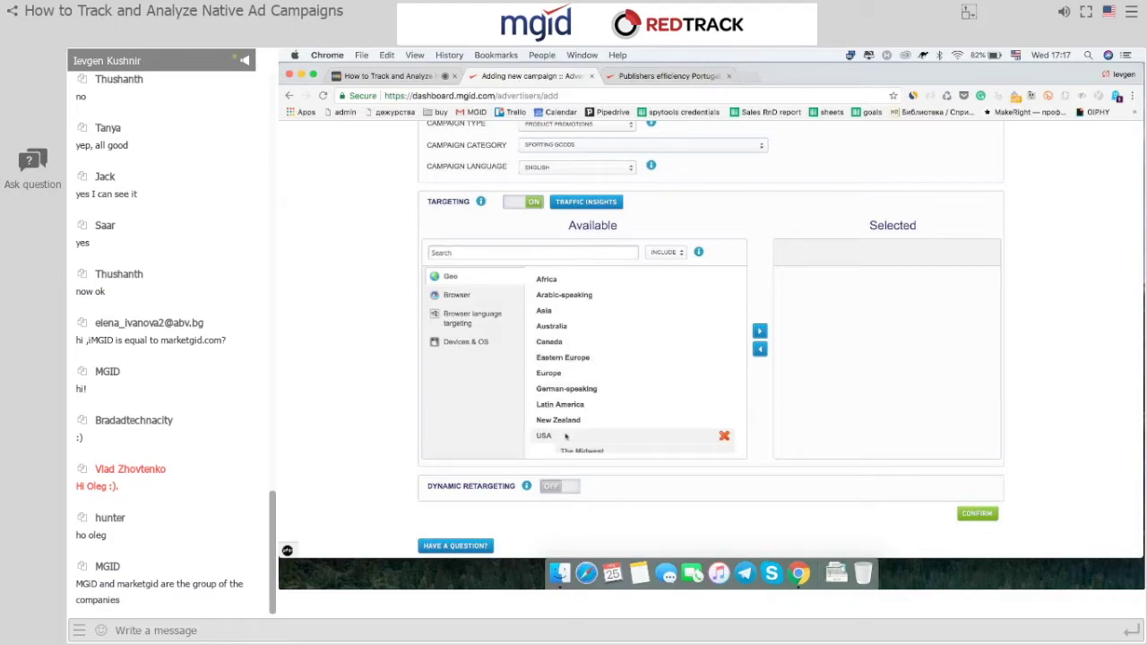
scroll(583, 395, down, 3)
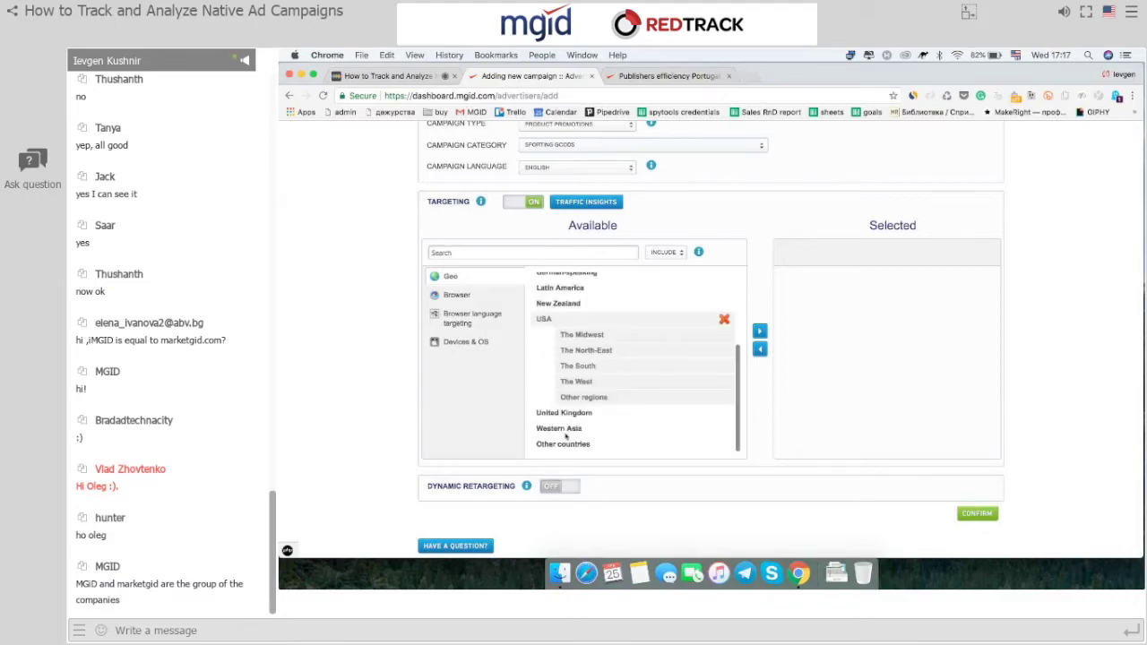
click(580, 368)
scroll(580, 367, down, 4)
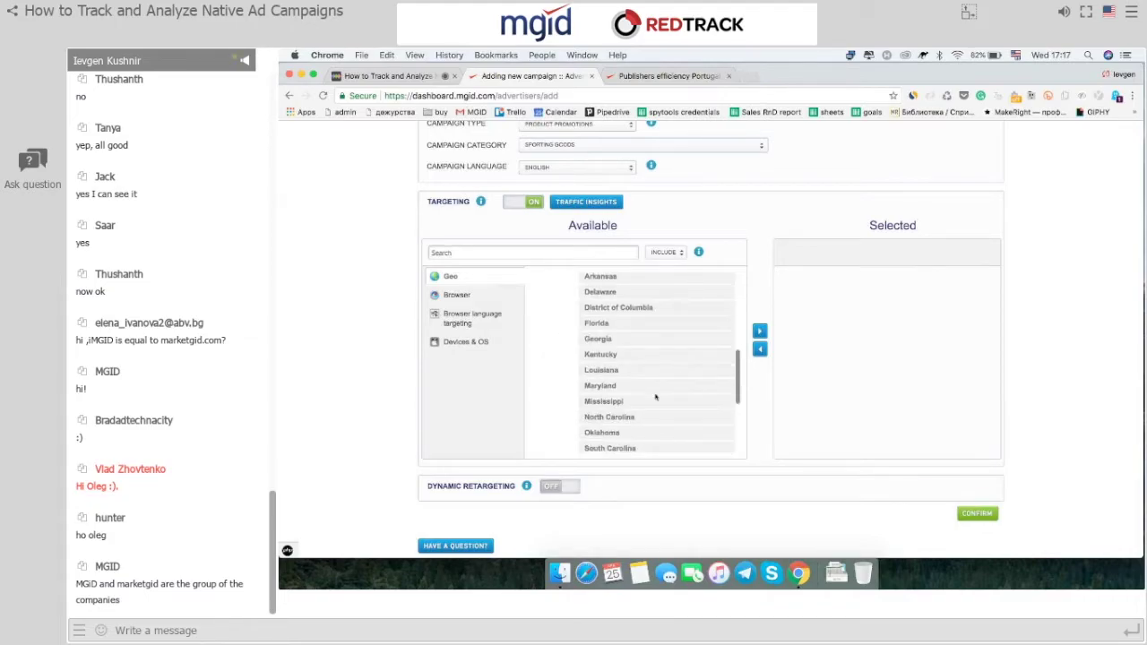
scroll(630, 357, down, 2)
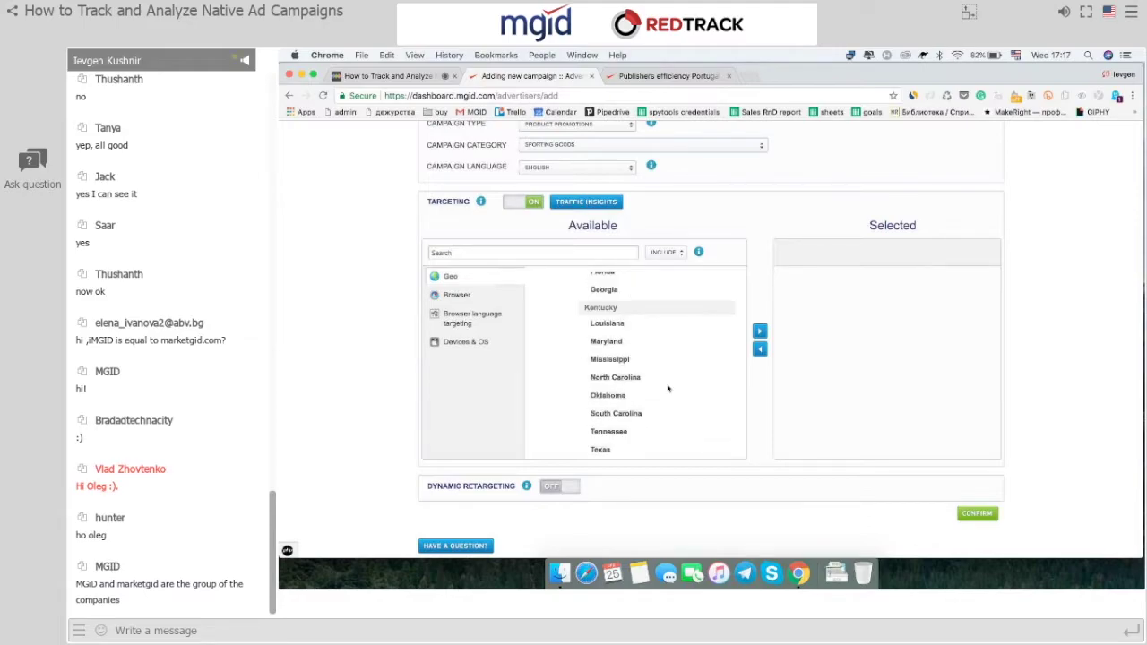
scroll(667, 388, up, 10)
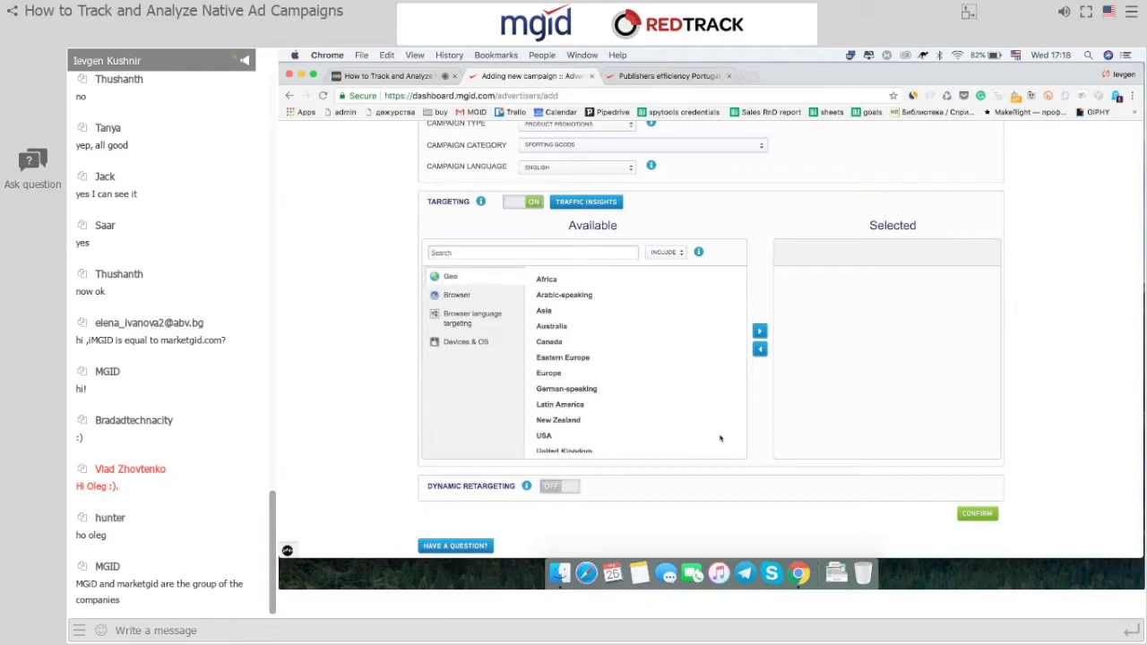
mouse_move(725, 436)
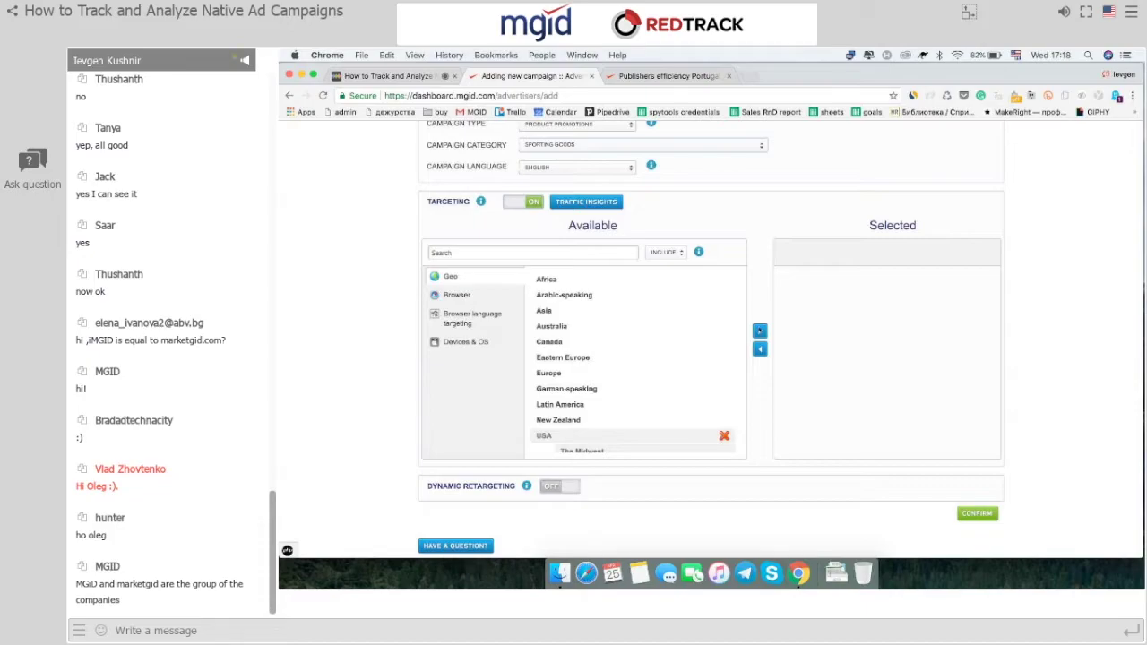
click(544, 436)
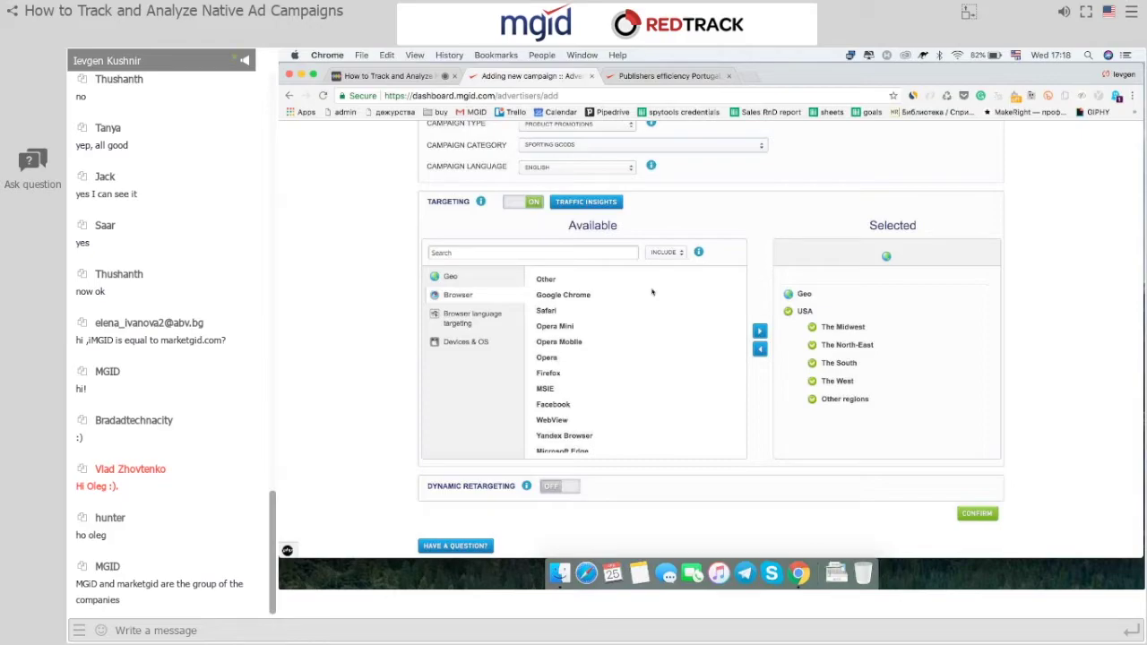
mouse_move(559, 345)
mouse_down()
mouse_move(543, 359)
mouse_move(541, 389)
mouse_up()
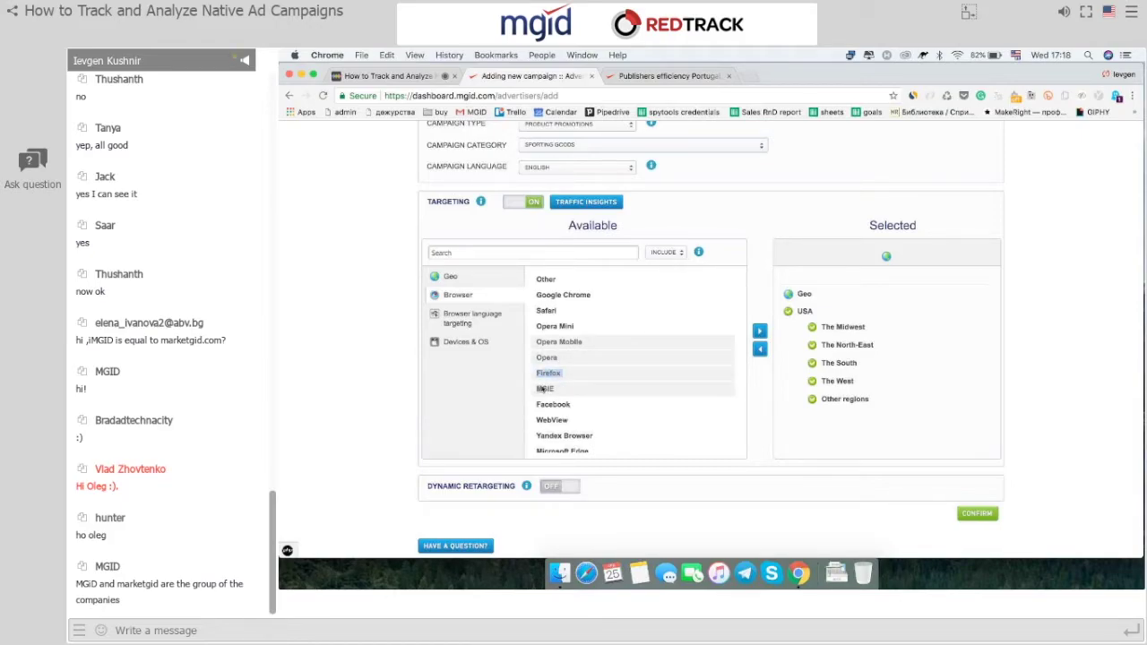
Add Opera Mobile, Opera, Firefox and MSIE to the selected browsers.
click(759, 330)
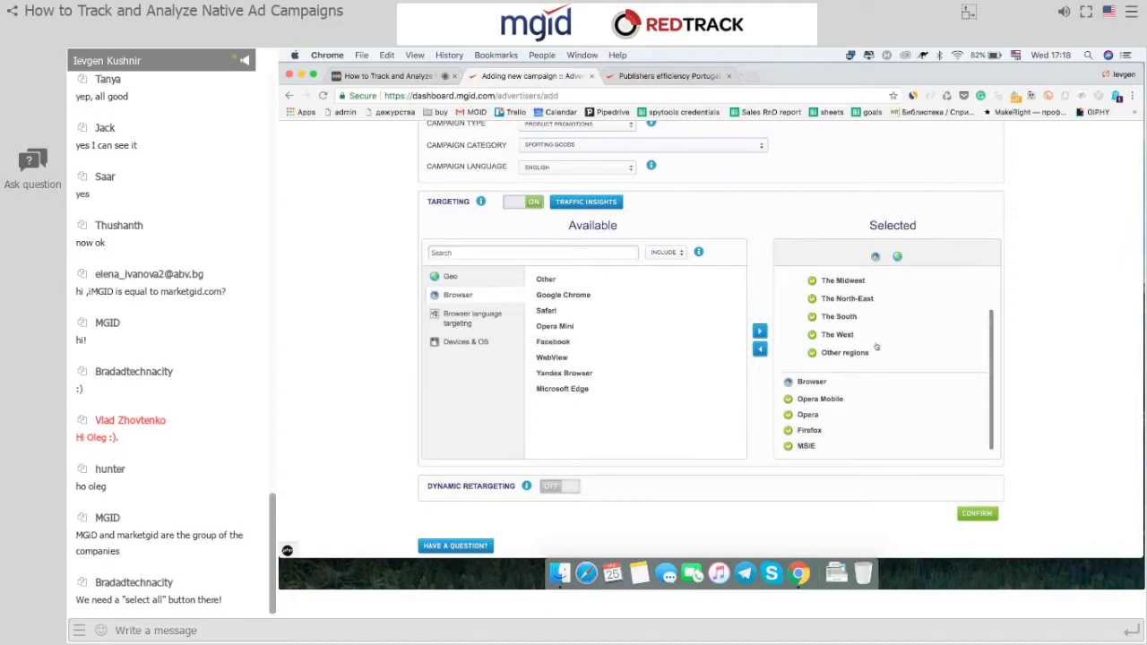
click(483, 316)
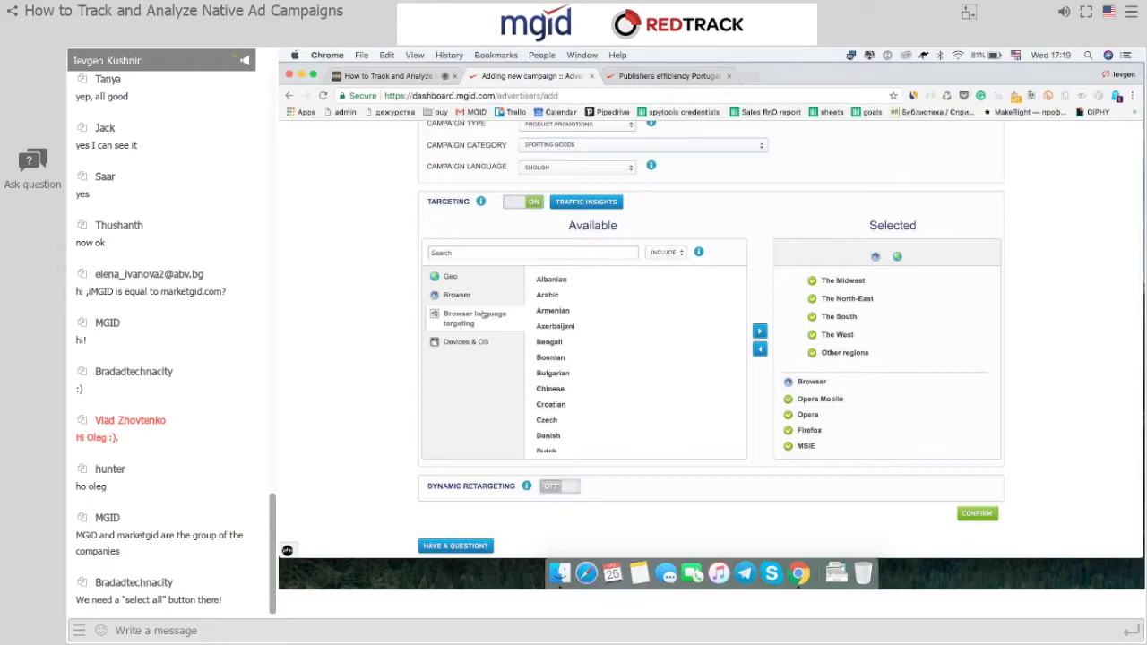
Add Spanish to the campaign's browser language targeting.
scroll(576, 423, down, 8)
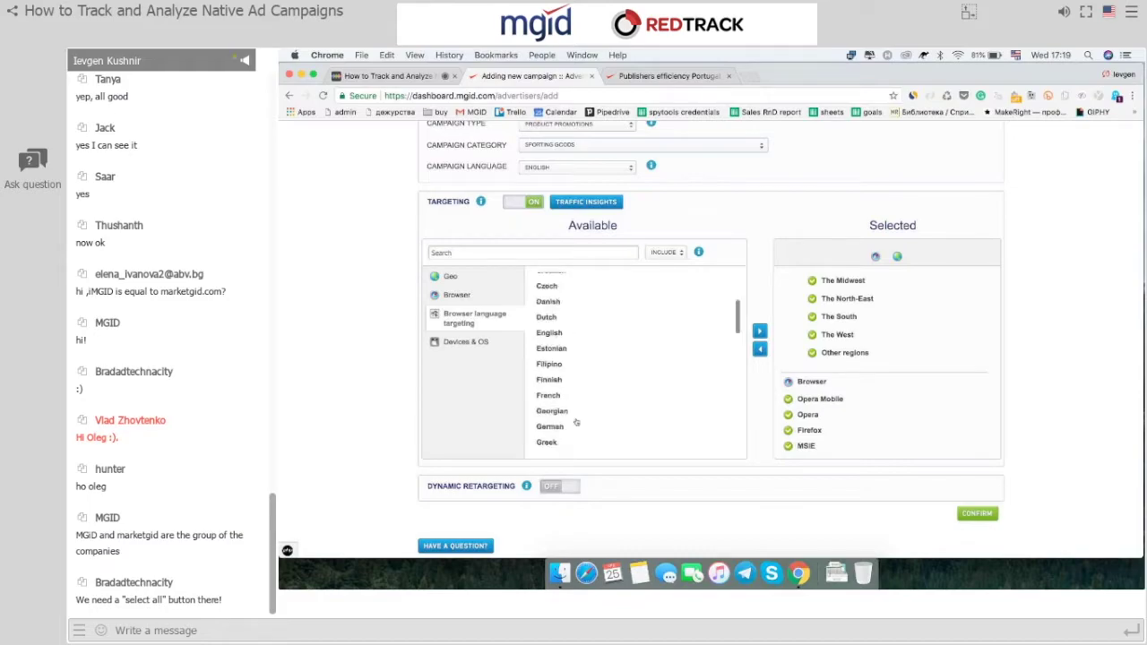
scroll(577, 422, down, 5)
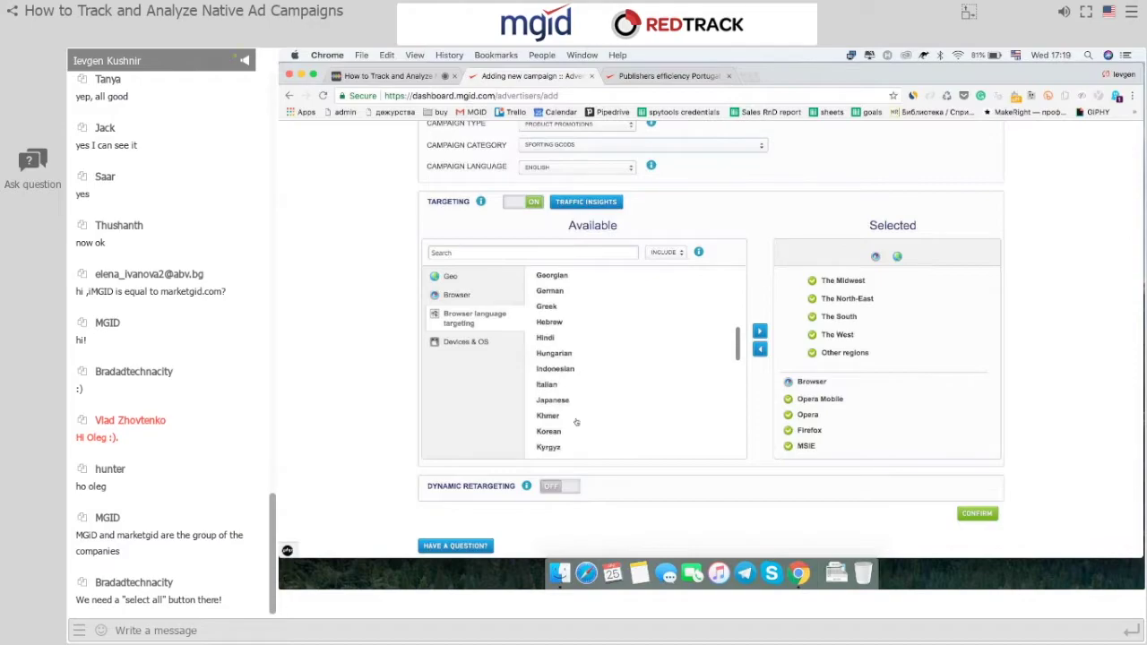
scroll(582, 385, down, 5)
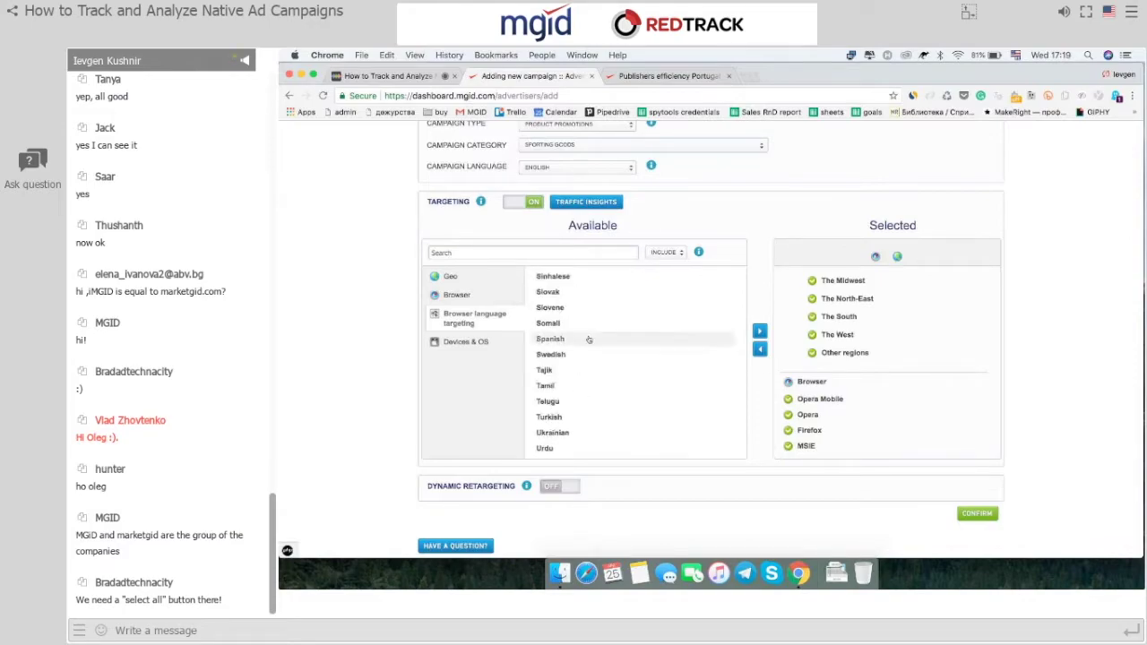
click(589, 339)
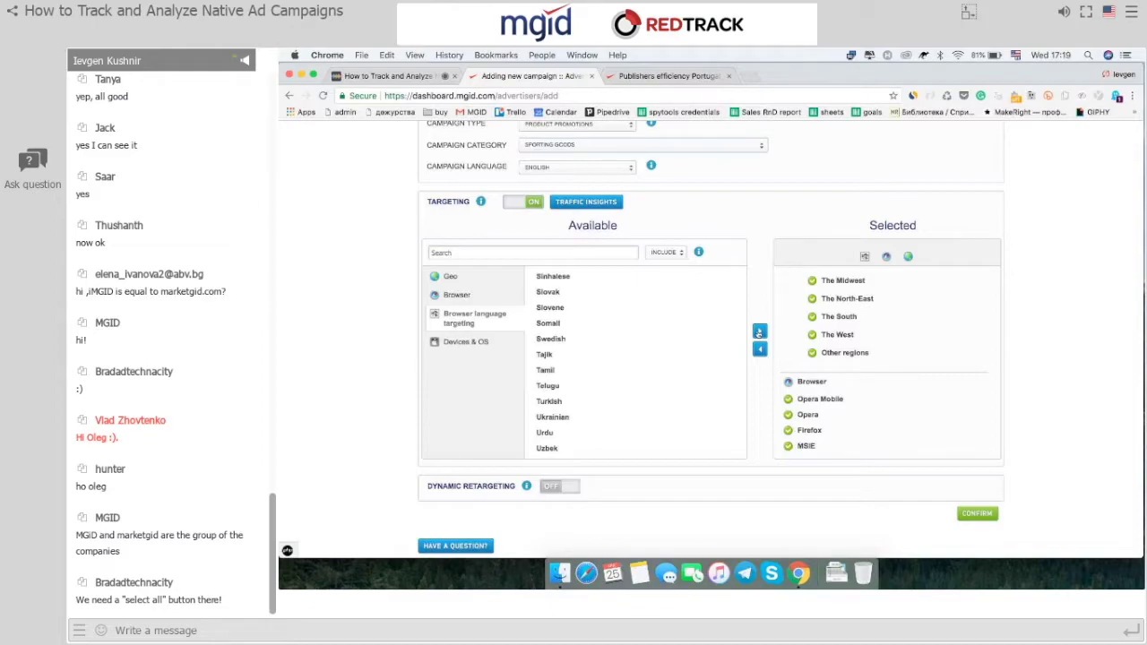
click(466, 342)
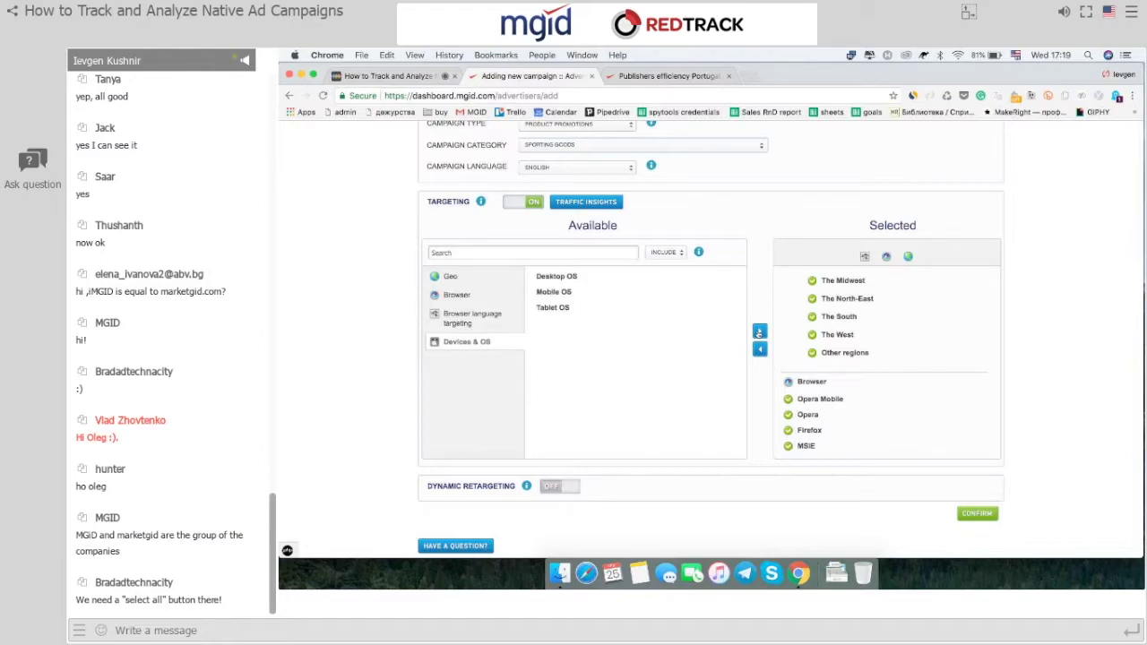
Expand Desktop OS, Mobile OS and iOS in the Devices & OS targeting list.
click(561, 278)
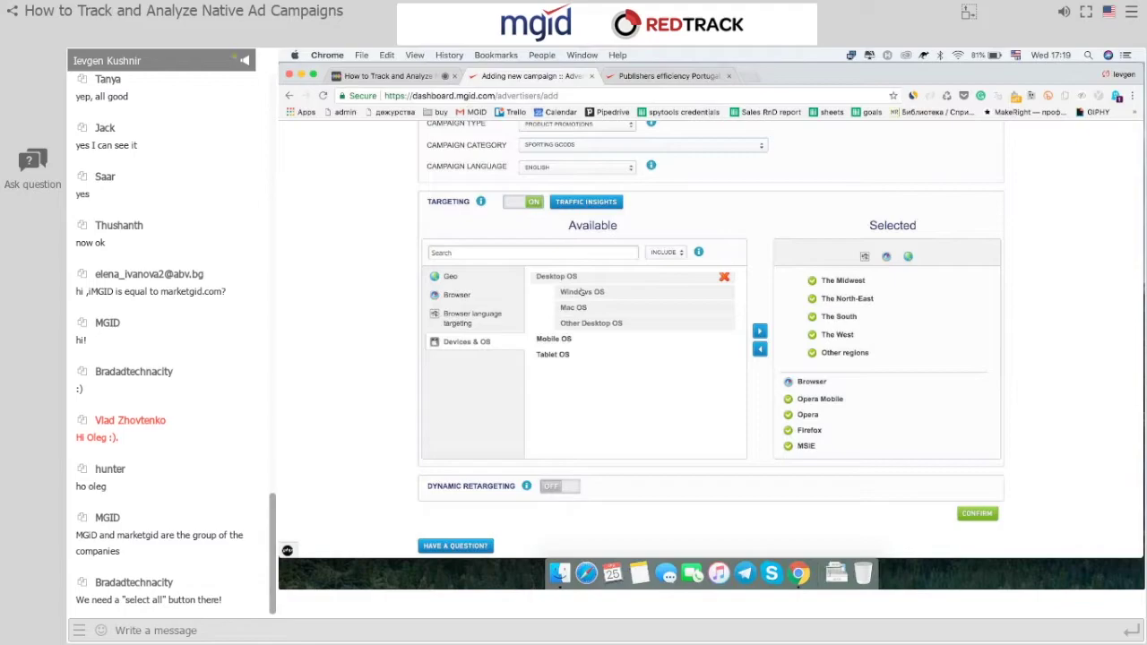
click(560, 340)
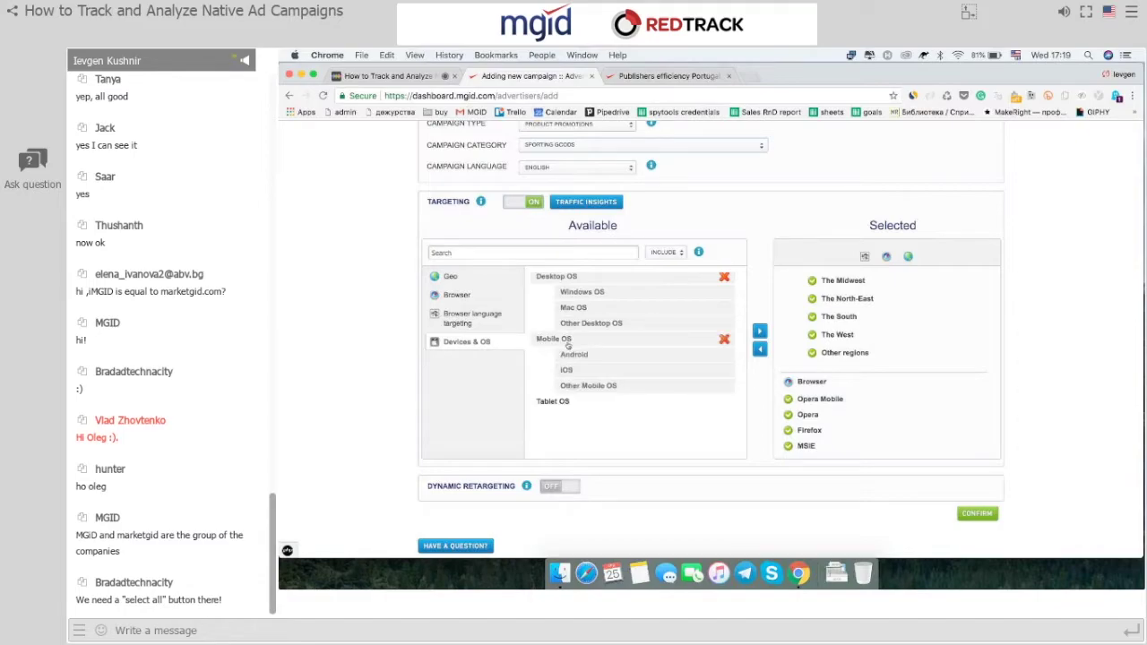
click(595, 372)
scroll(627, 373, down, 3)
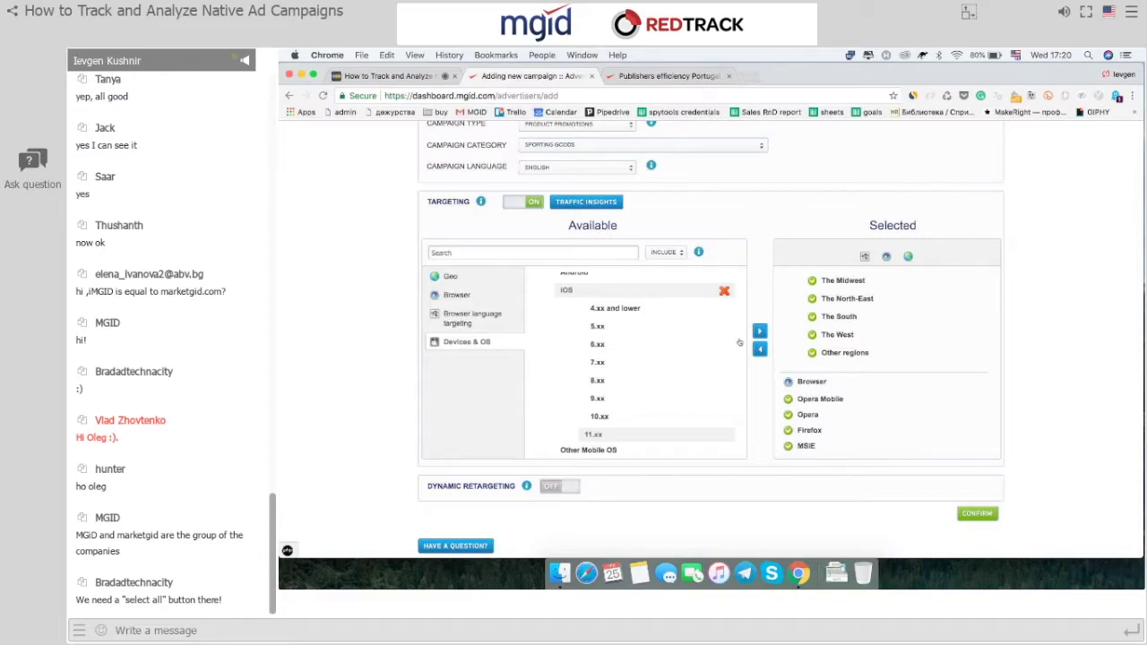
scroll(528, 318, down, 2)
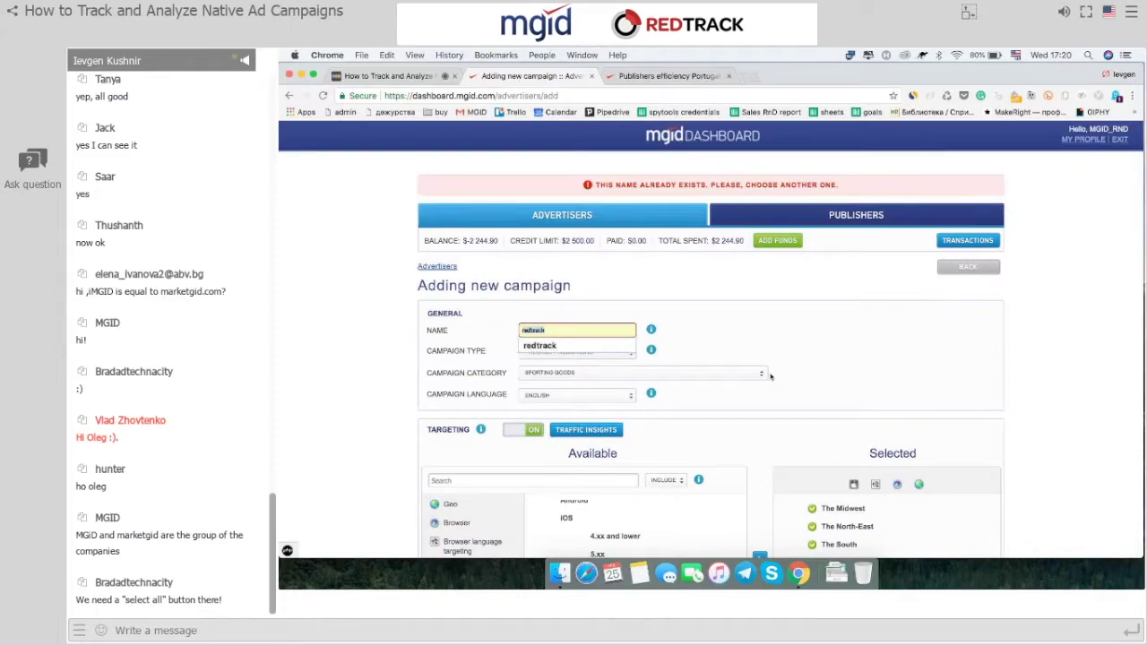
Rename the duplicate campaign to redtrack1111 and resubmit it.
click(611, 330)
text(11)
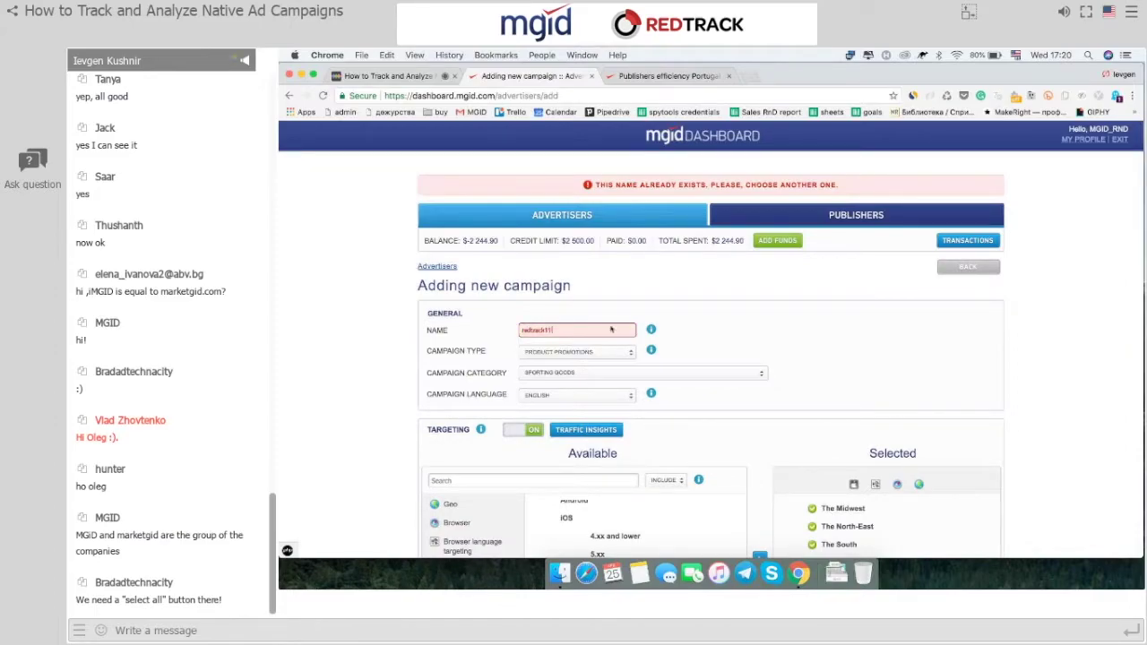
text(11)
scroll(611, 330, down, 5)
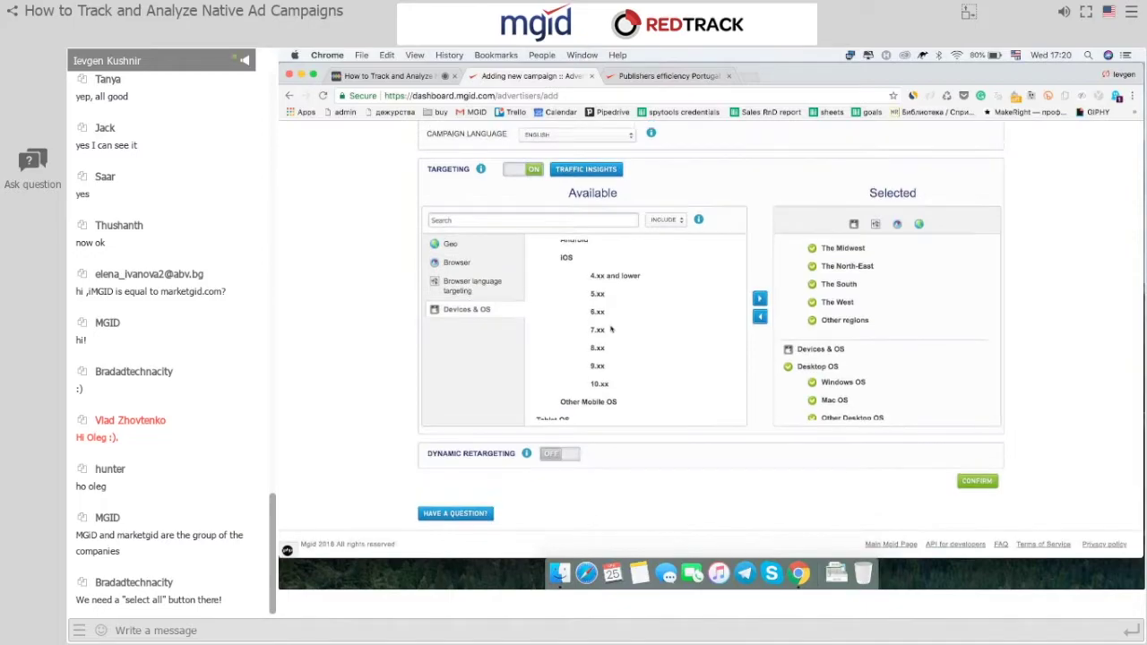
click(976, 478)
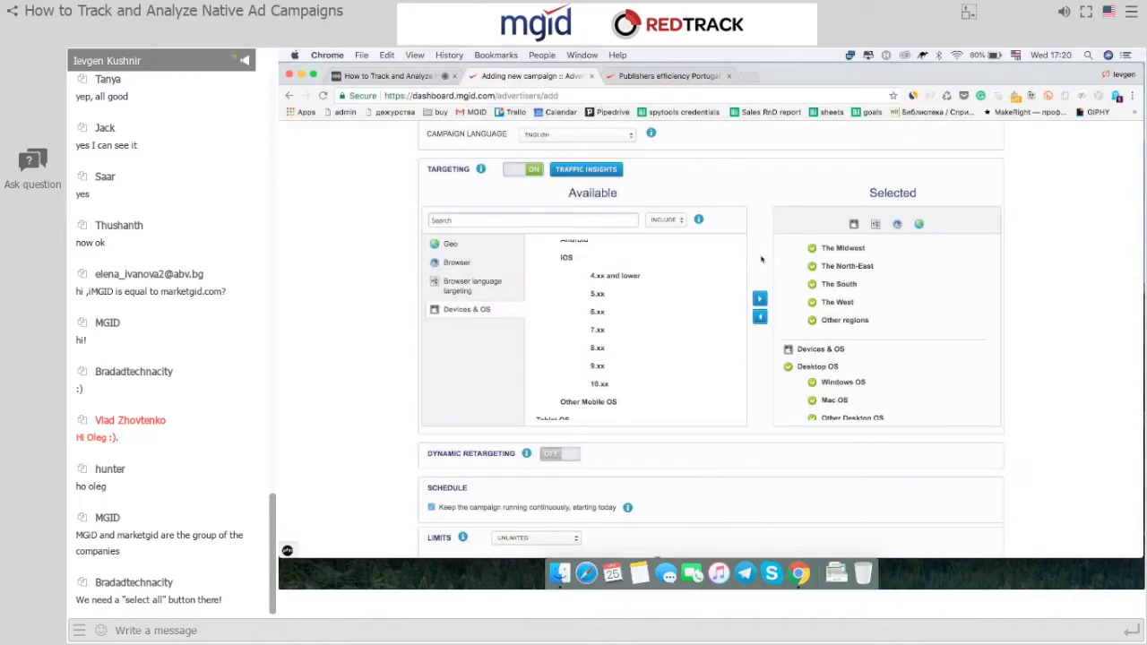
Turn off 'Keep the campaign running continuously, starting today' in Schedule.
scroll(761, 259, down, 3)
scroll(761, 259, down, 3)
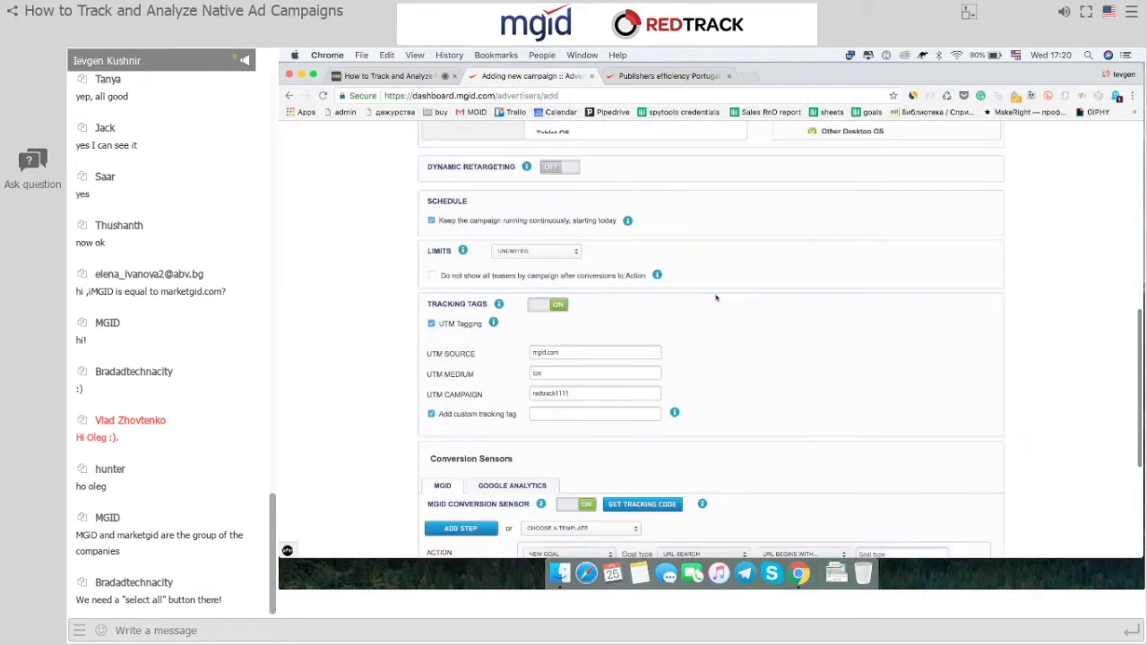
click(430, 221)
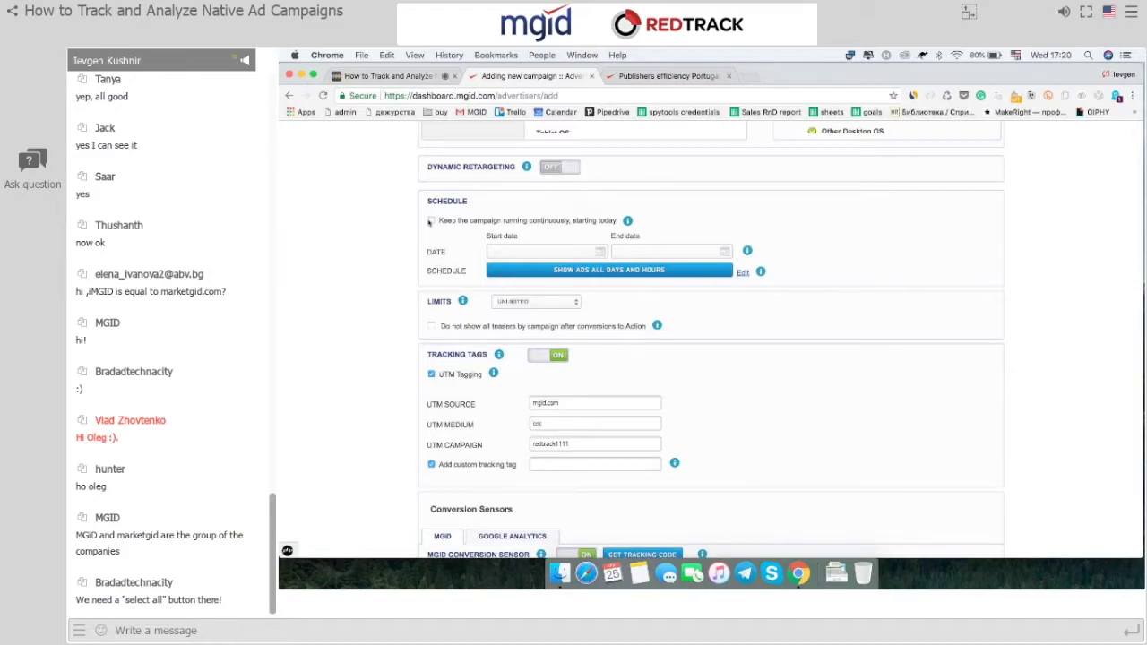
Set the campaign to run from 26 April 2018 to 30 April 2018 and open the day-and-hour schedule.
click(542, 252)
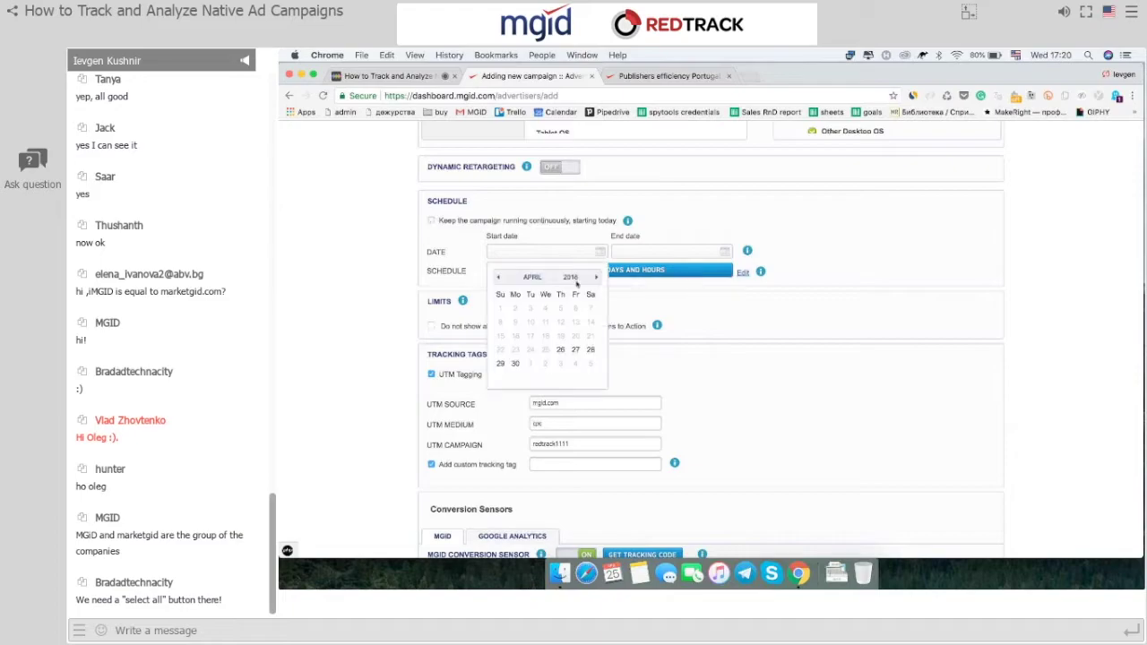
click(561, 351)
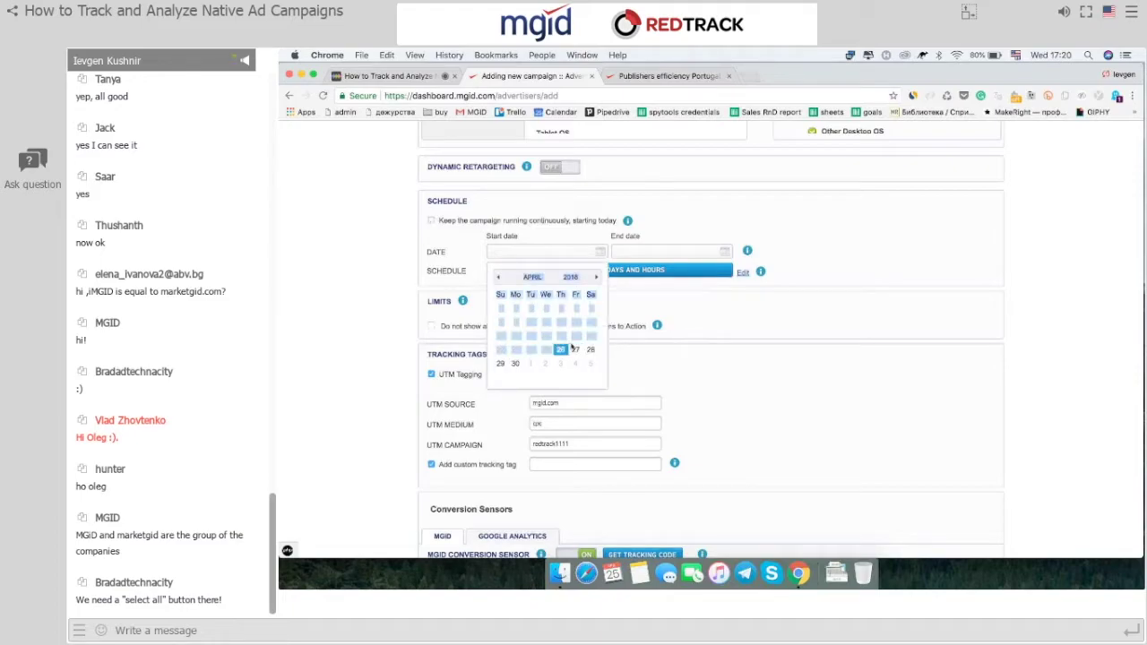
click(733, 253)
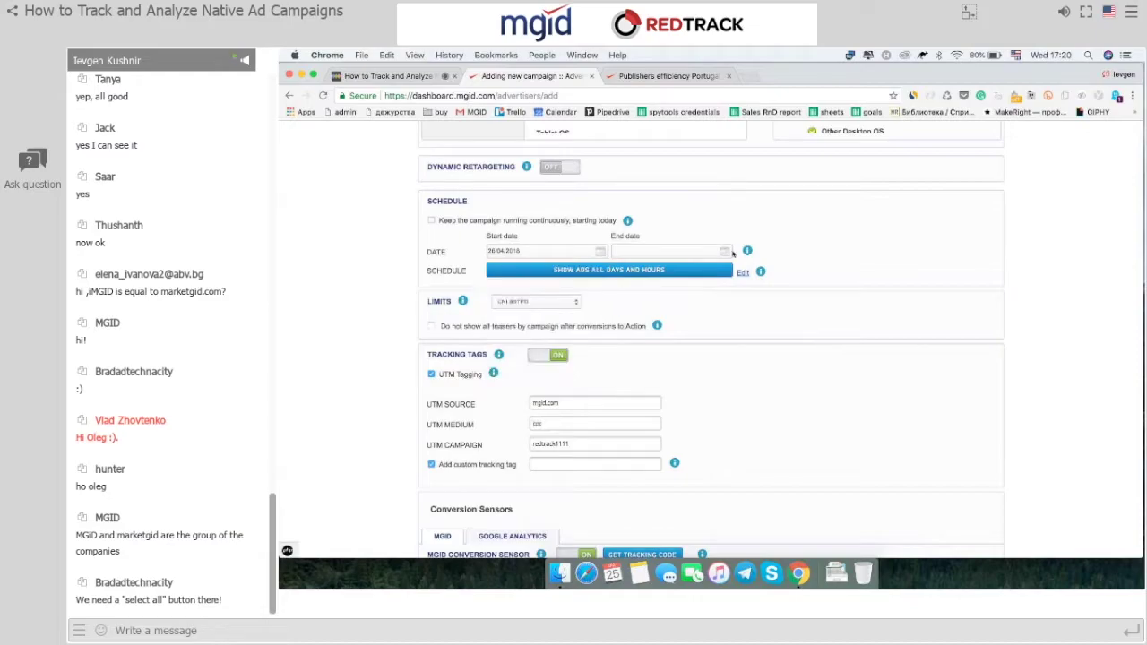
click(639, 364)
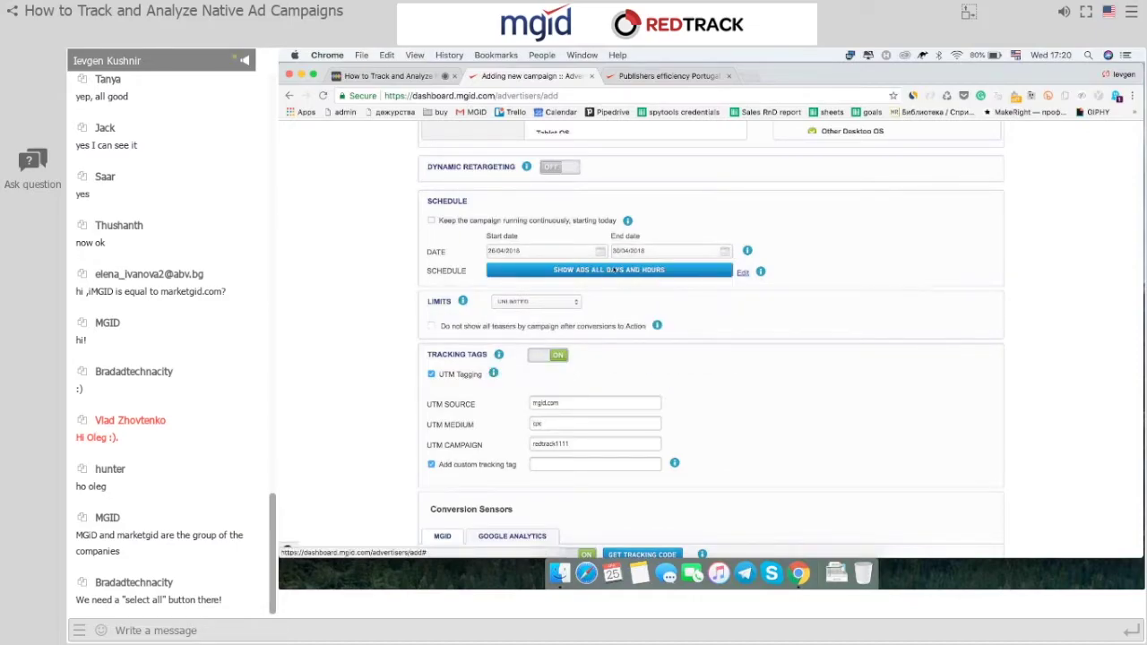
click(615, 270)
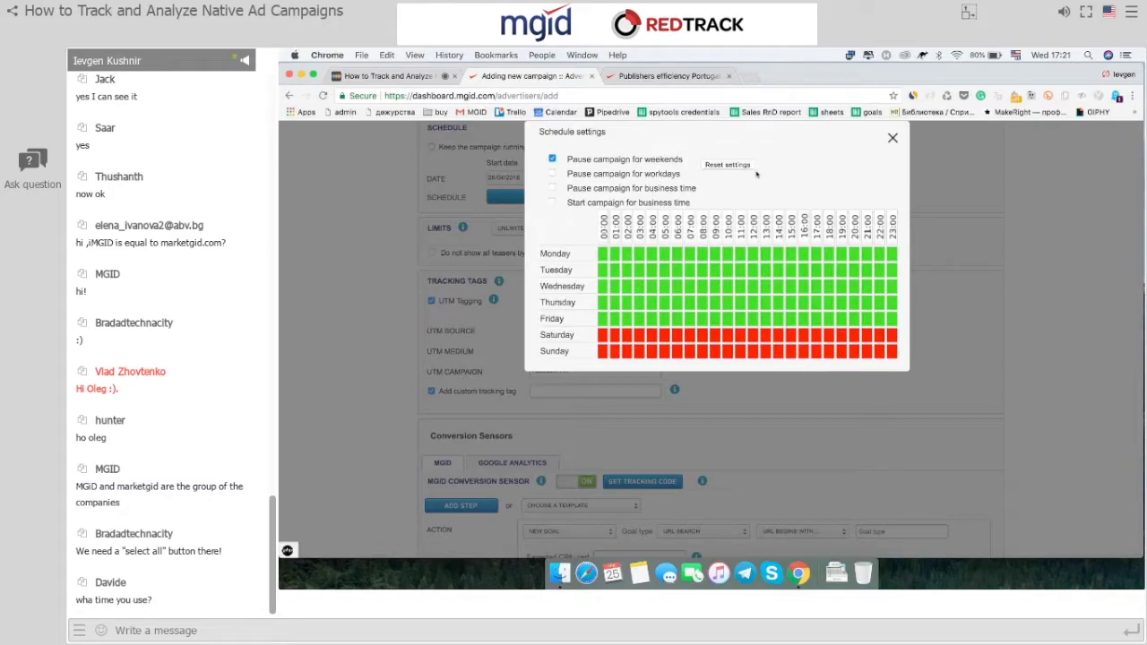
Enable business-time pausing (Monday–Friday, 09:00–18:00) and close the schedule settings.
click(552, 189)
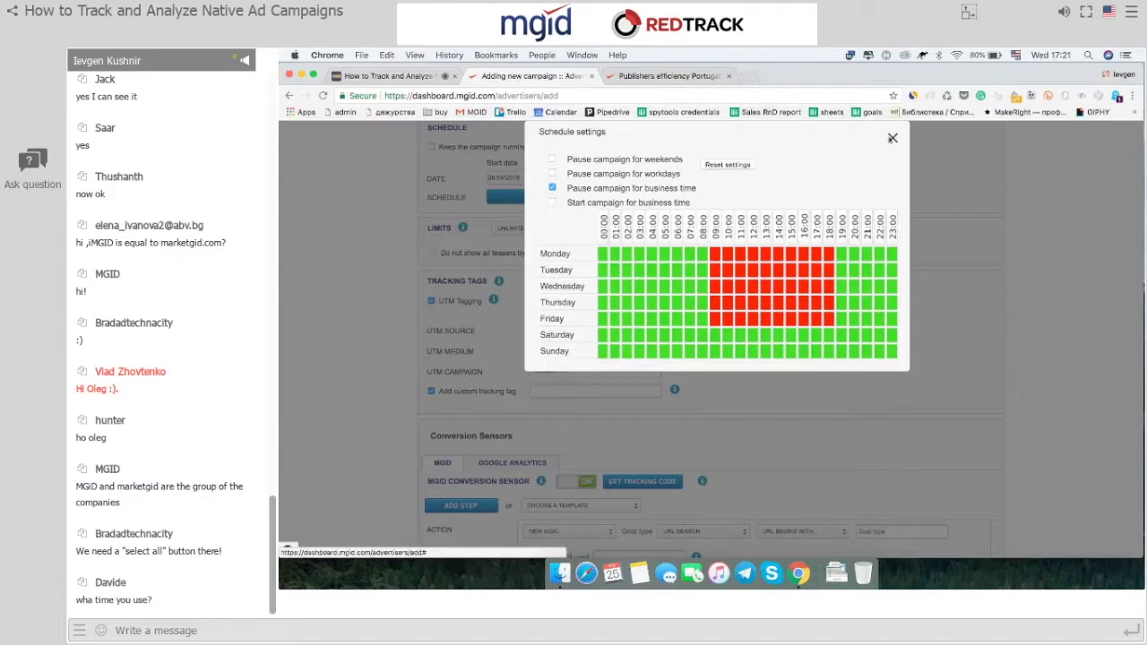
click(893, 138)
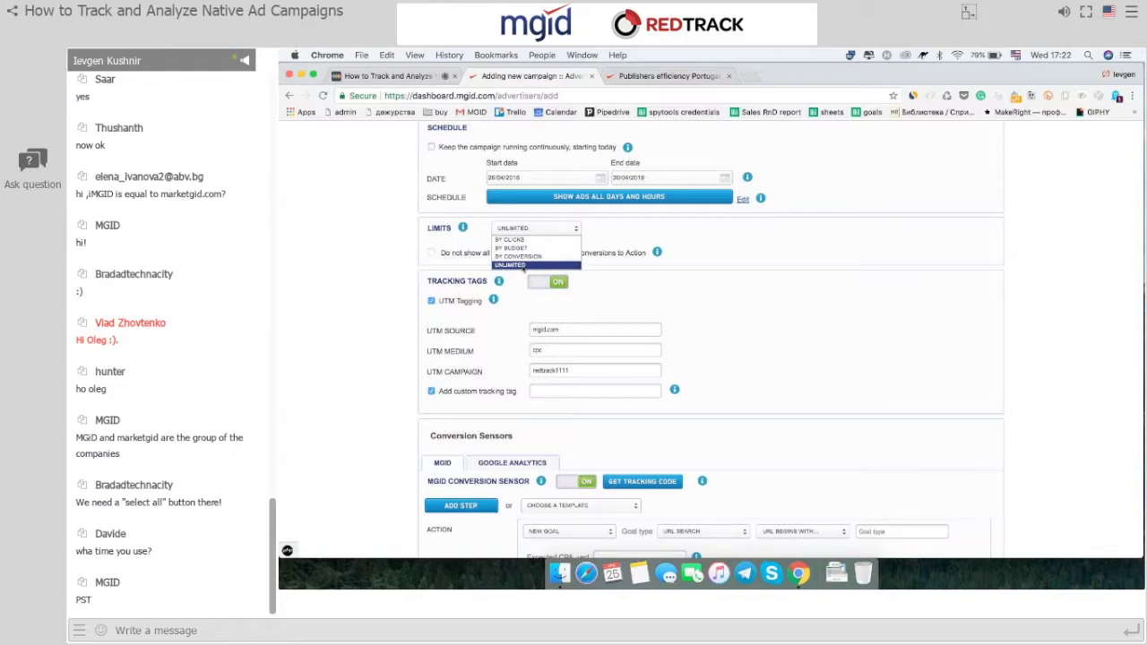
Try click limits (5, 10000) and budget limits, then set the campaign limit to By conversion.
click(526, 240)
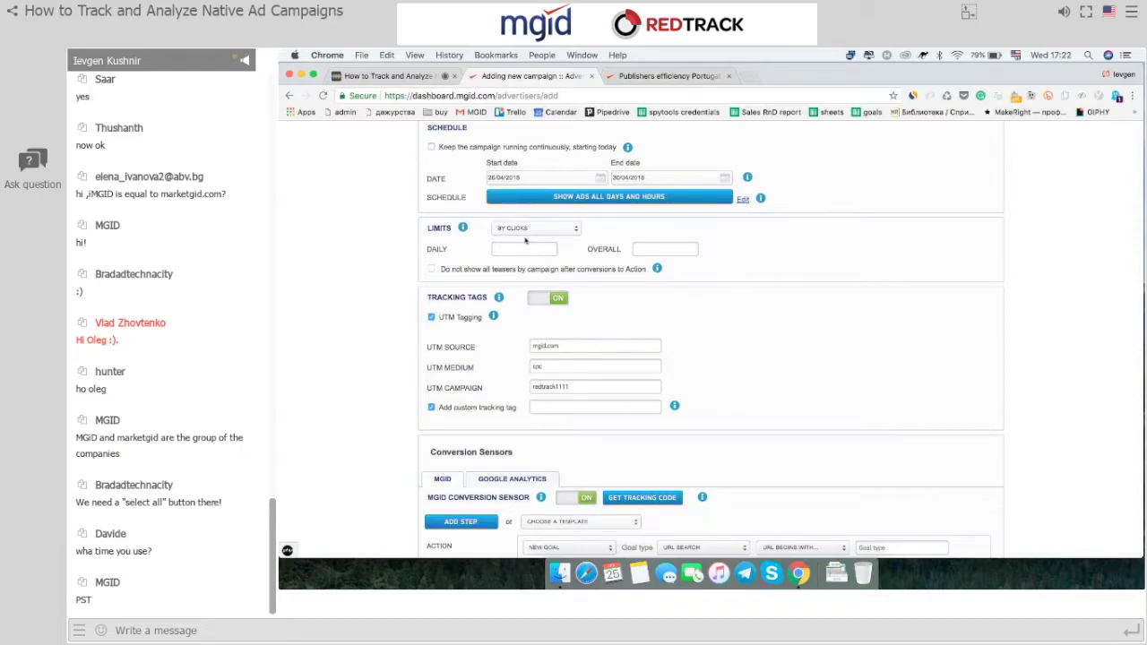
click(514, 252)
text(5)
text(10000)
click(538, 227)
click(556, 227)
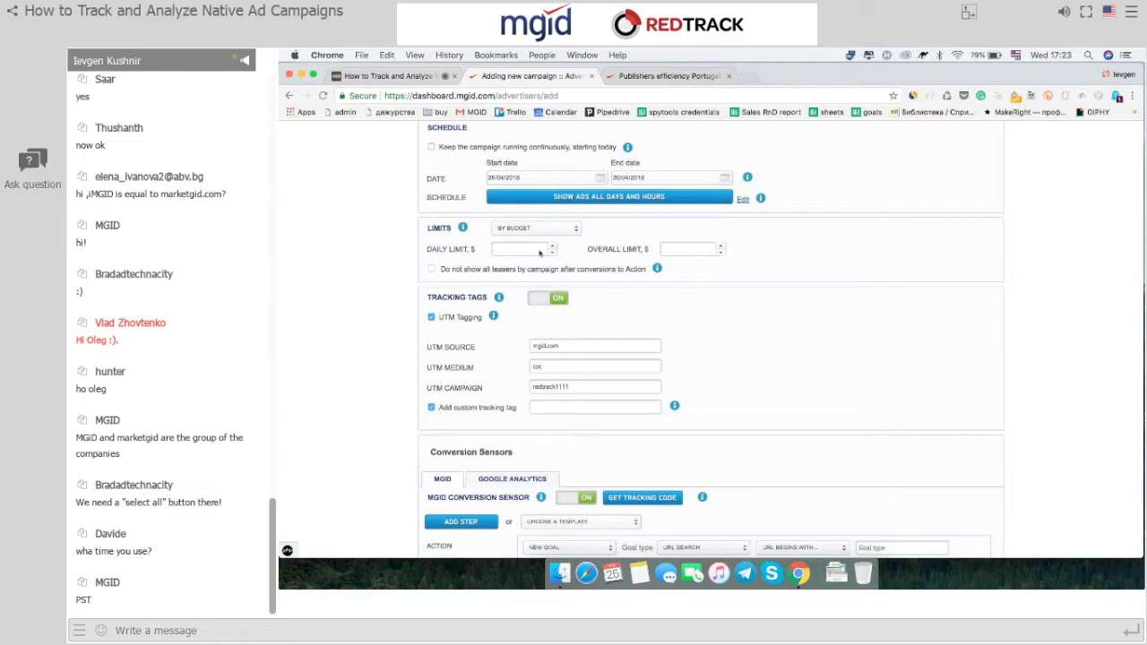
text(100)
text(1000)
click(525, 256)
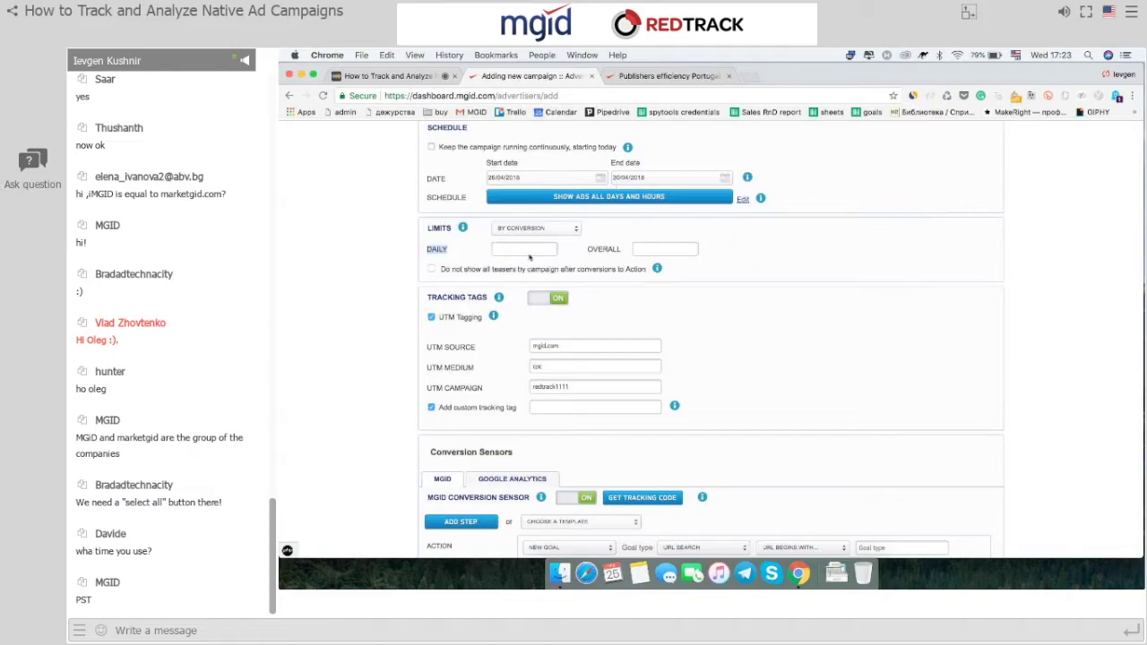
click(529, 257)
scroll(529, 257, down, 3)
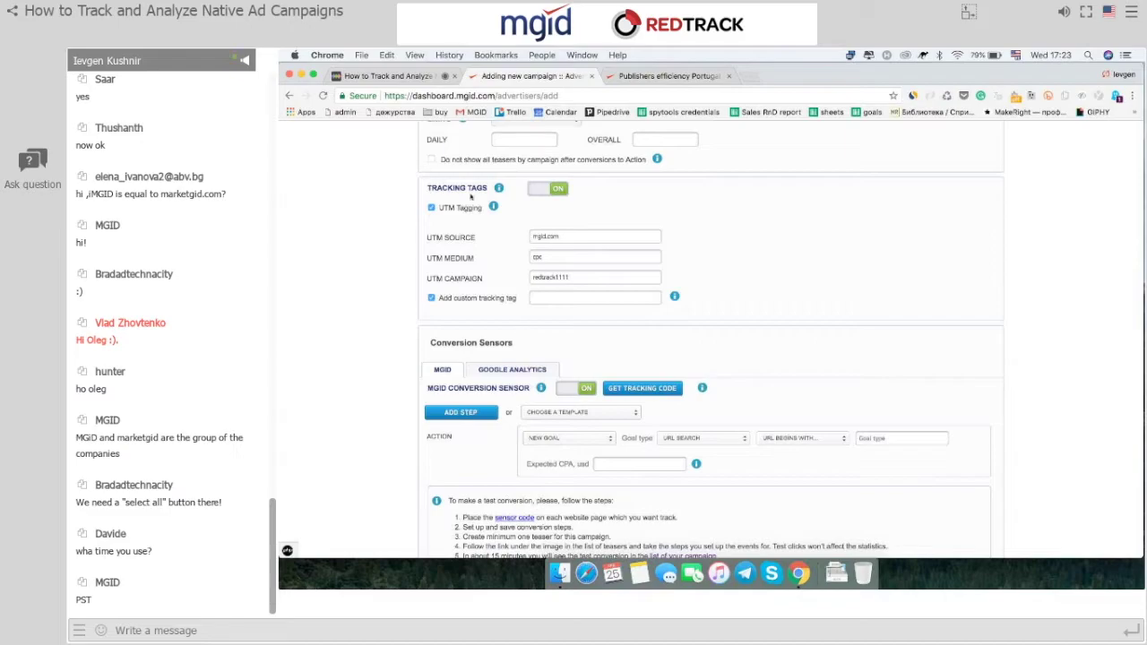
Back on the new campaign form, enter {click_id} as the custom tracking tag.
click(380, 76)
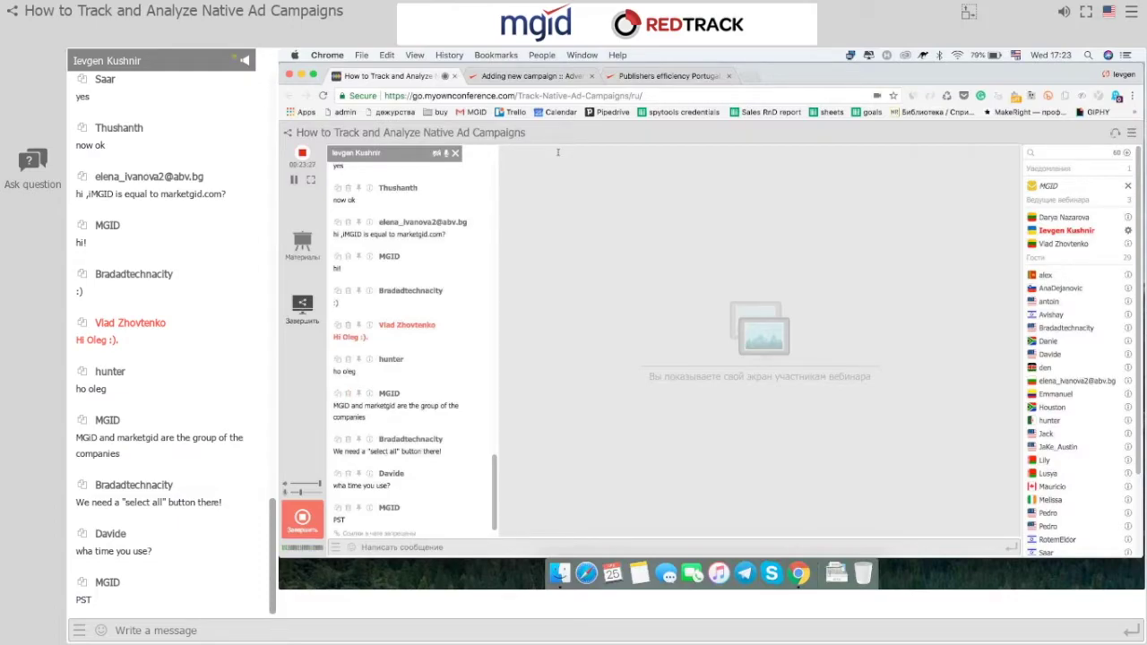
click(573, 76)
scroll(411, 328, down, 3)
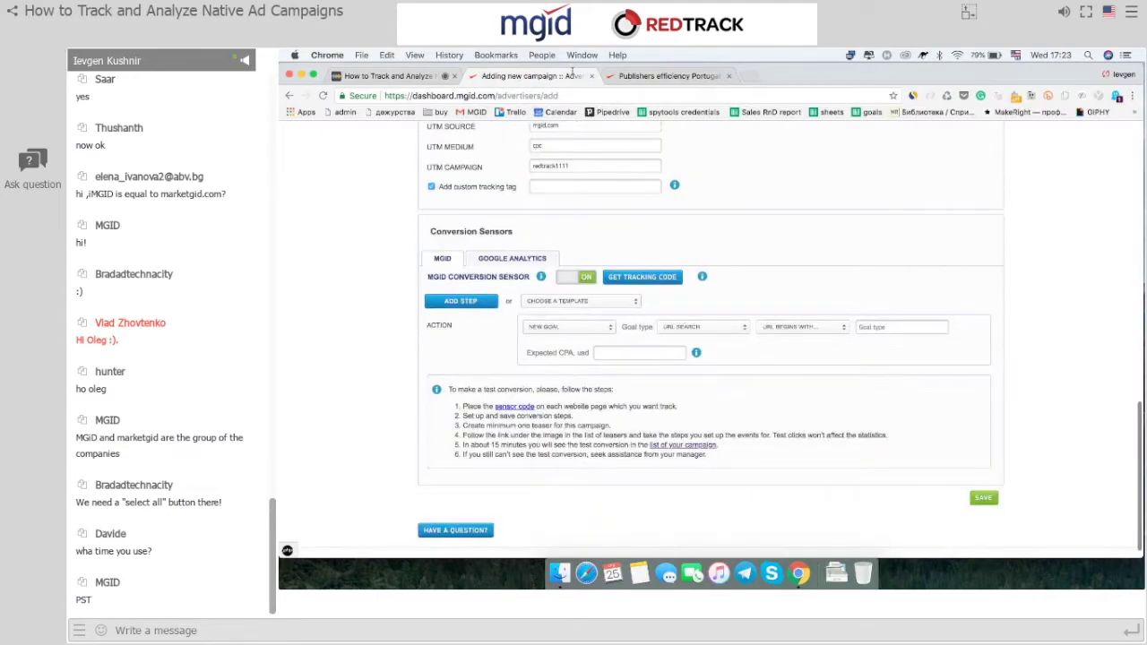
scroll(411, 327, up, 3)
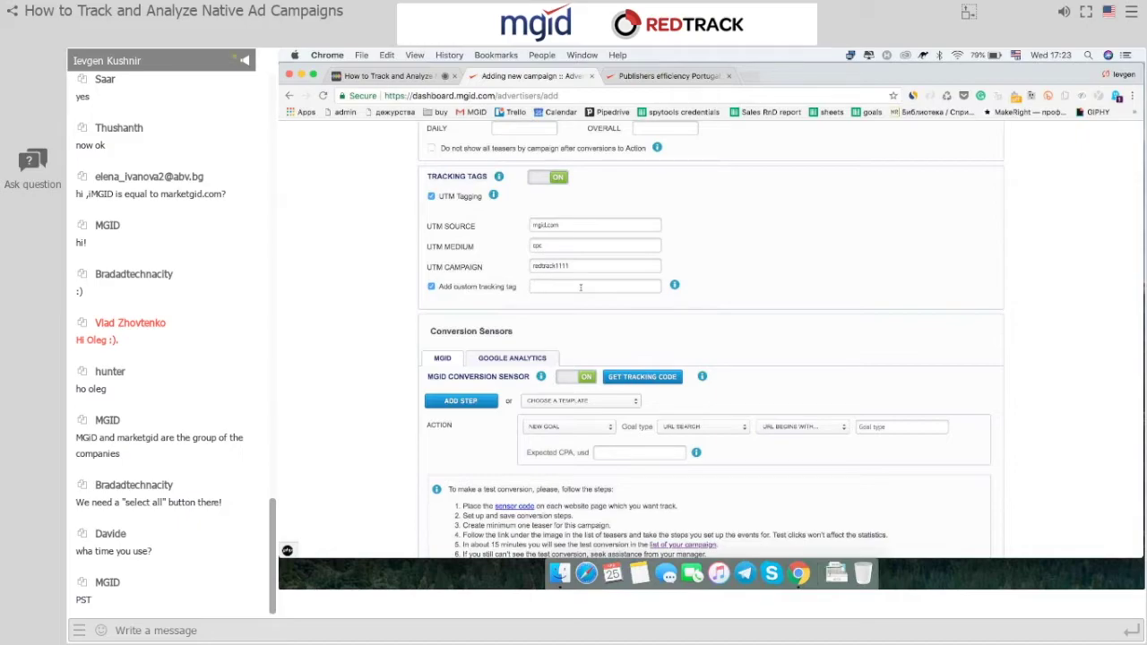
text({{click}})
key(BackSpace)
key(BackSpace)
key(BackSpace)
text(ck_id)
scroll(761, 284, down, 3)
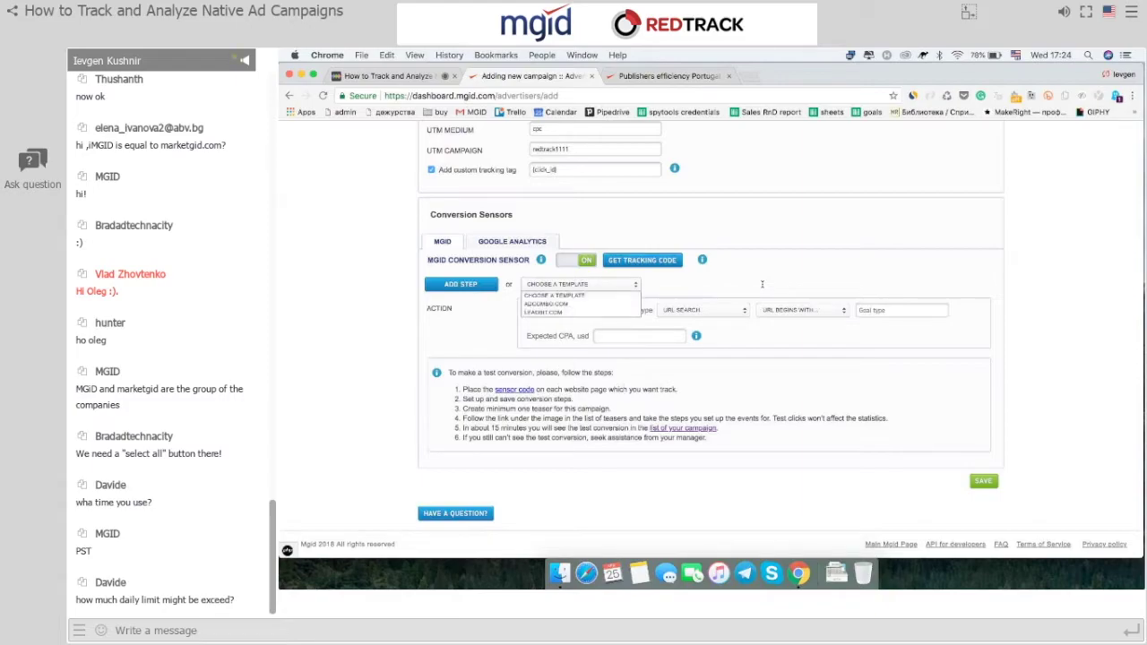
click(487, 289)
click(487, 287)
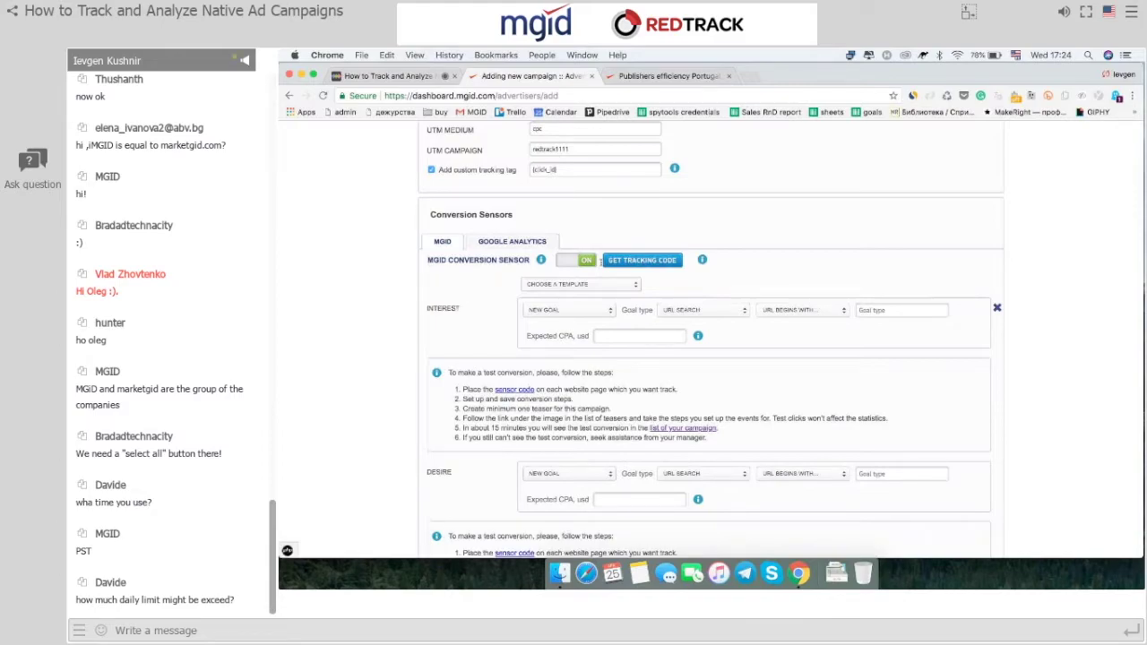
scroll(985, 458, up, 1)
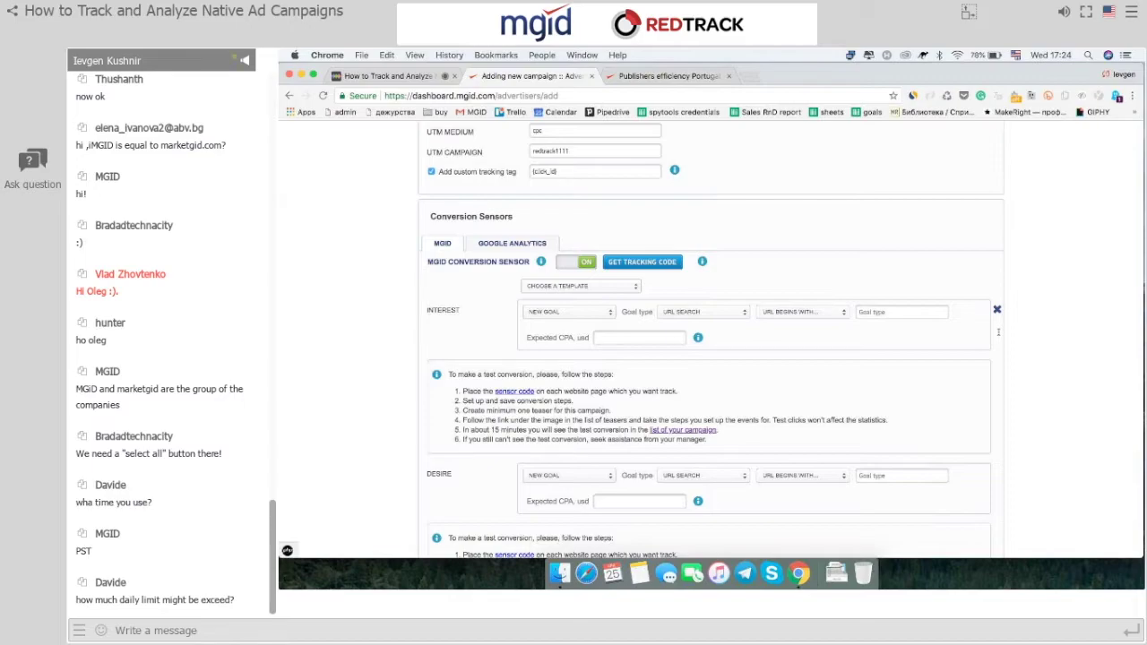
scroll(998, 333, down, 5)
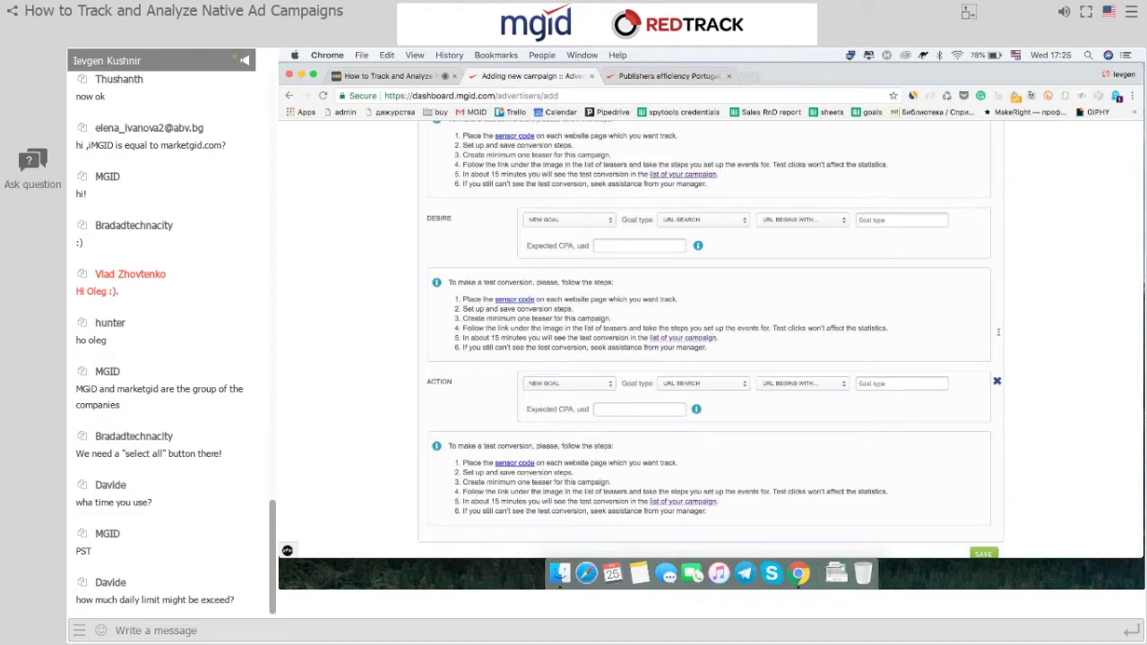
scroll(999, 332, up, 5)
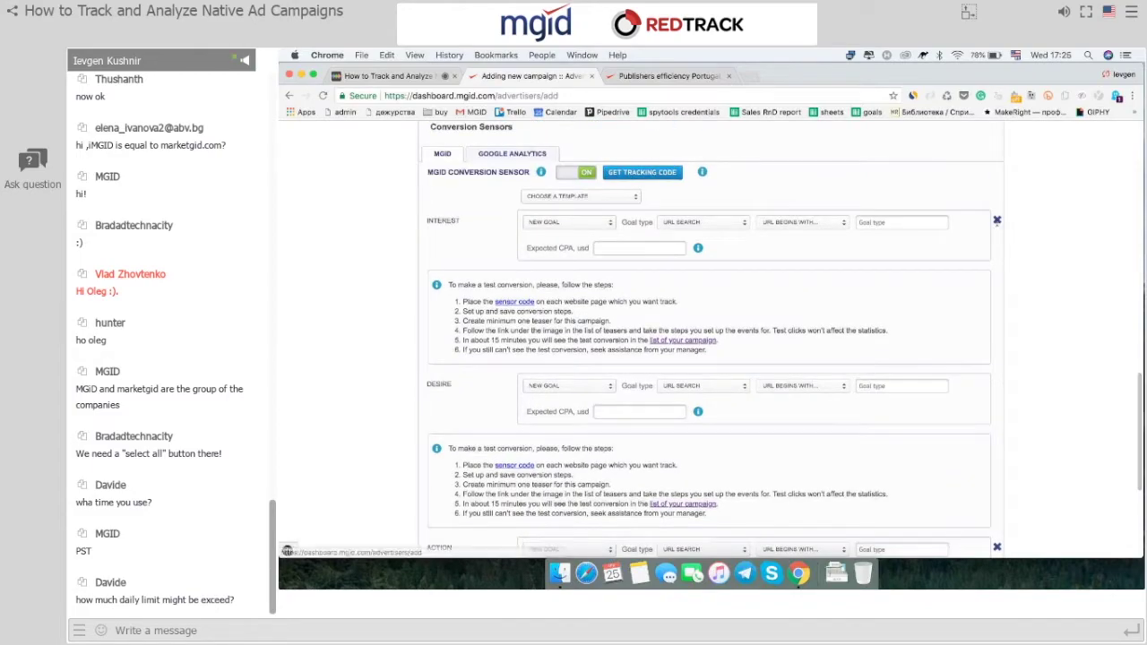
click(997, 222)
click(851, 363)
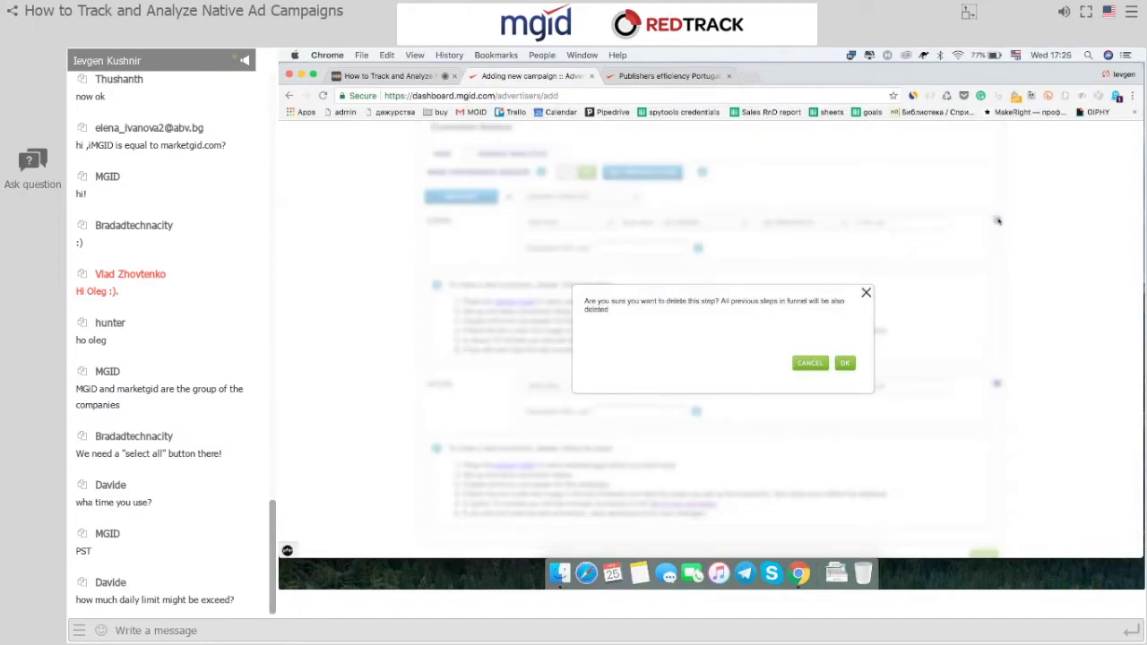
click(850, 364)
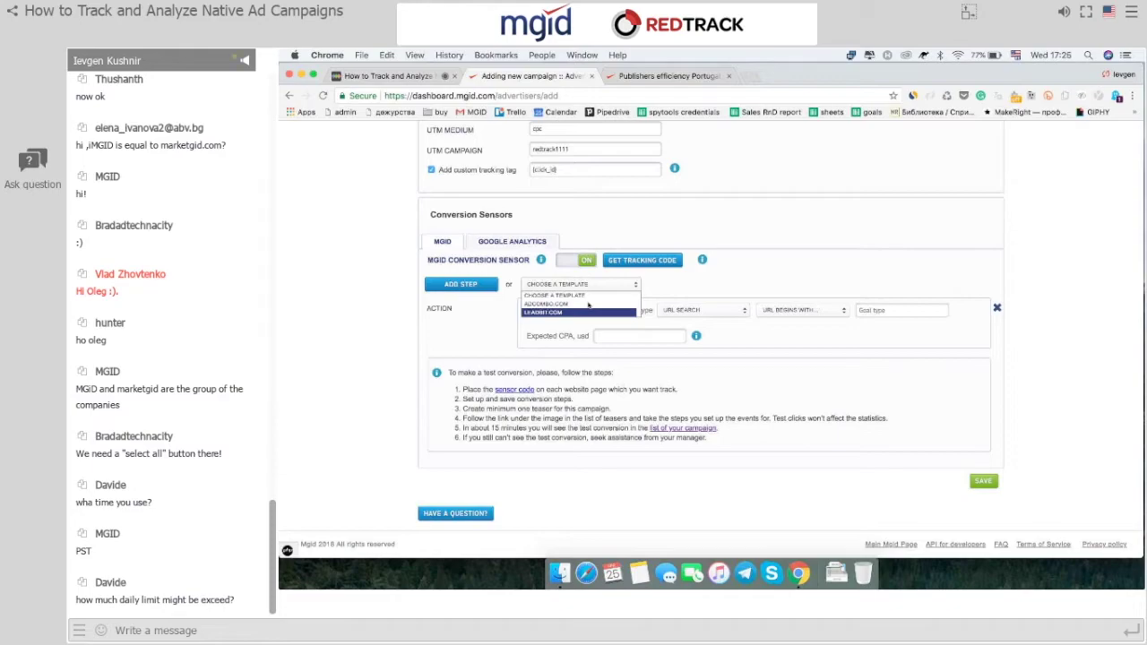
Leave the funnel template empty and make the ACTION step a new POSTBACK goal.
key(Escape)
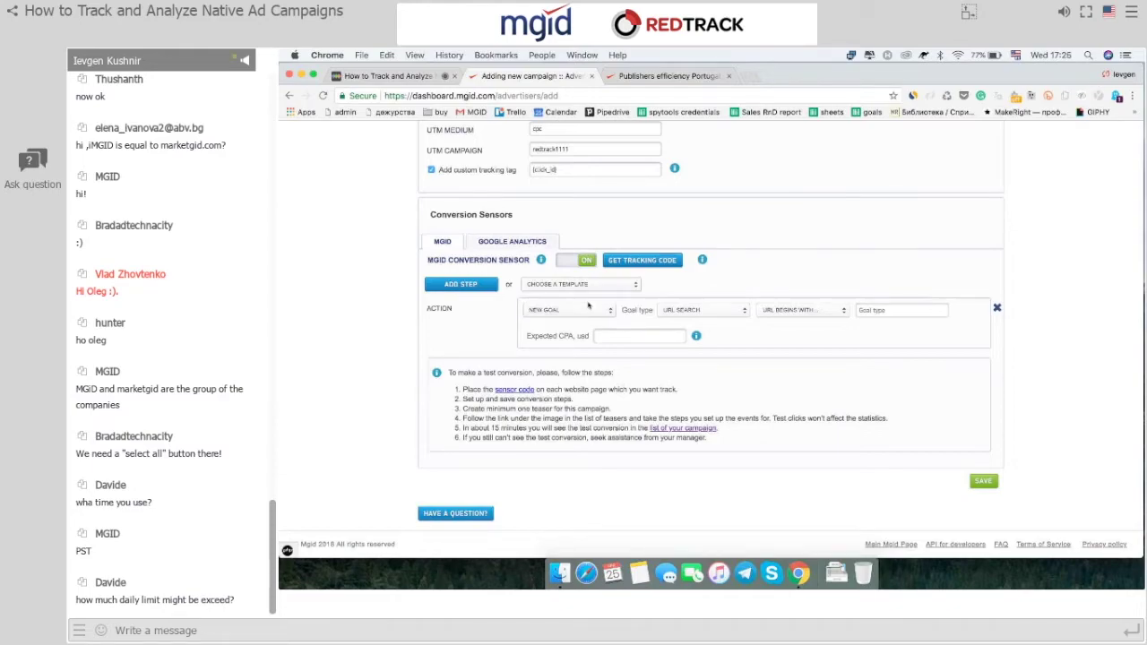
key(space)
key(Escape)
click(588, 309)
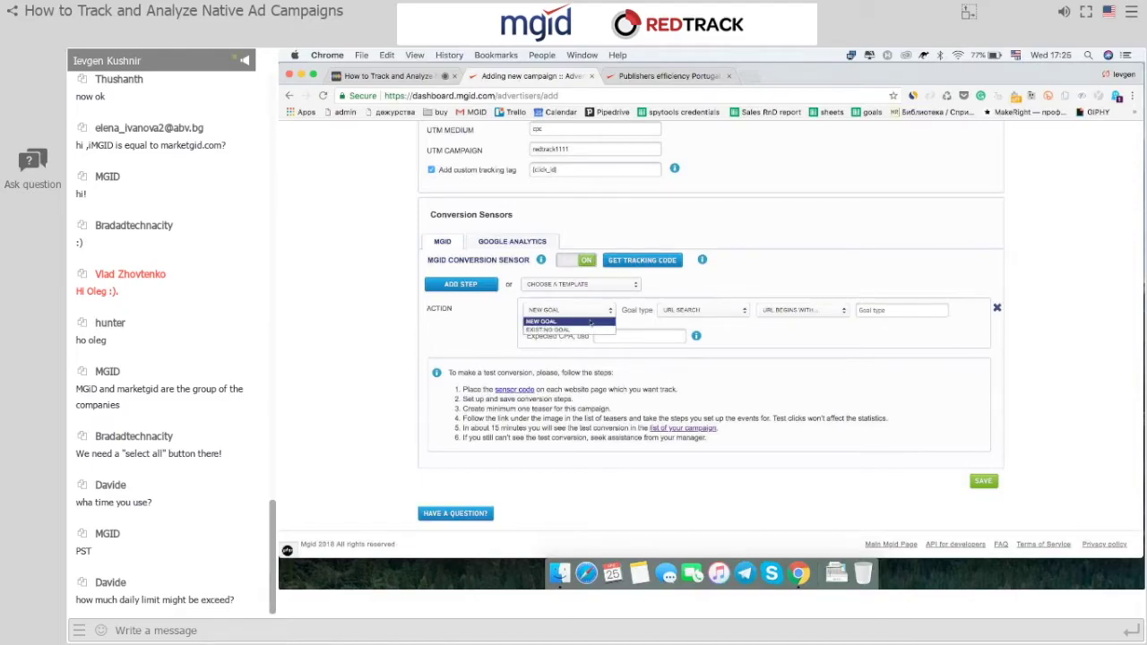
click(590, 322)
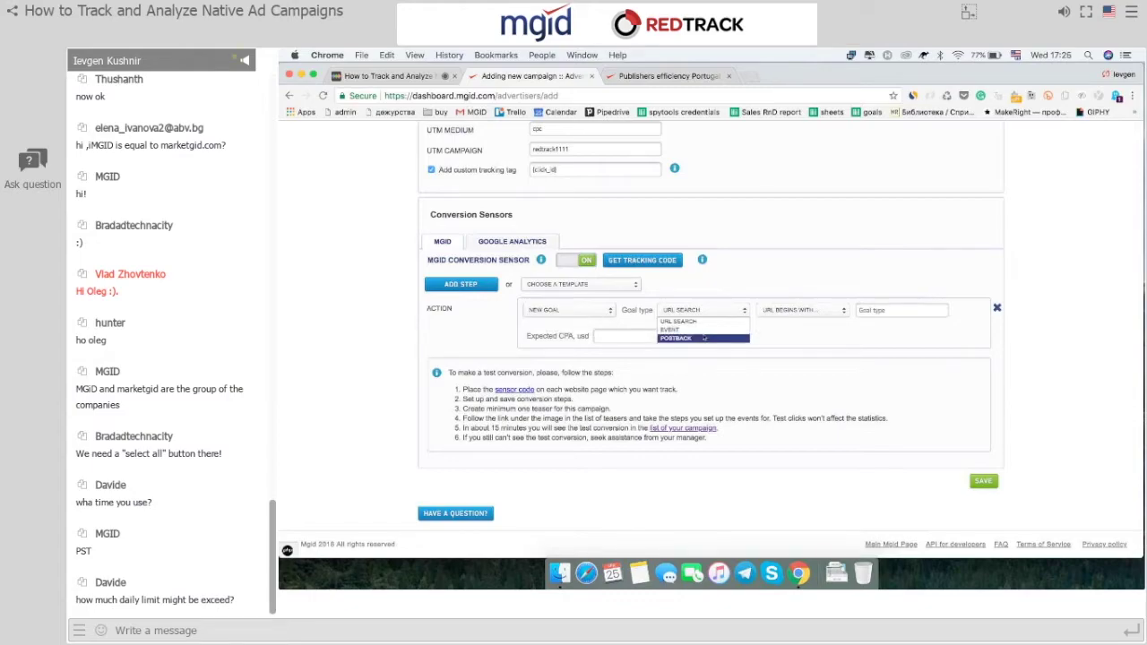
click(705, 338)
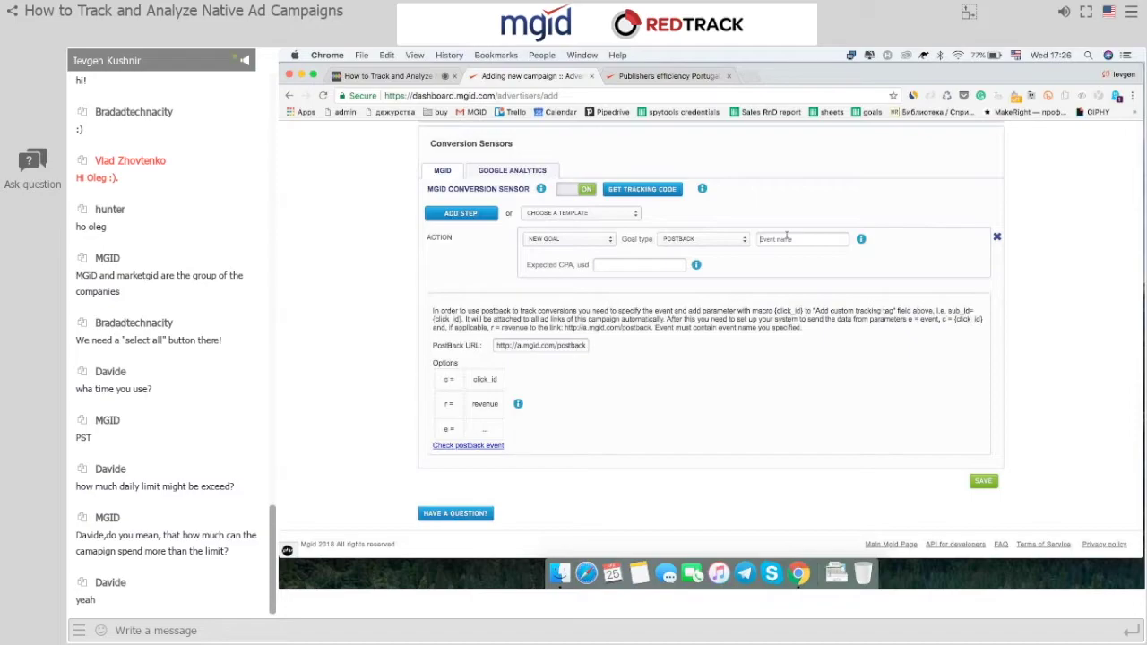
Enter leadK564 as the postback goal's event name.
text(la)
text(ad)
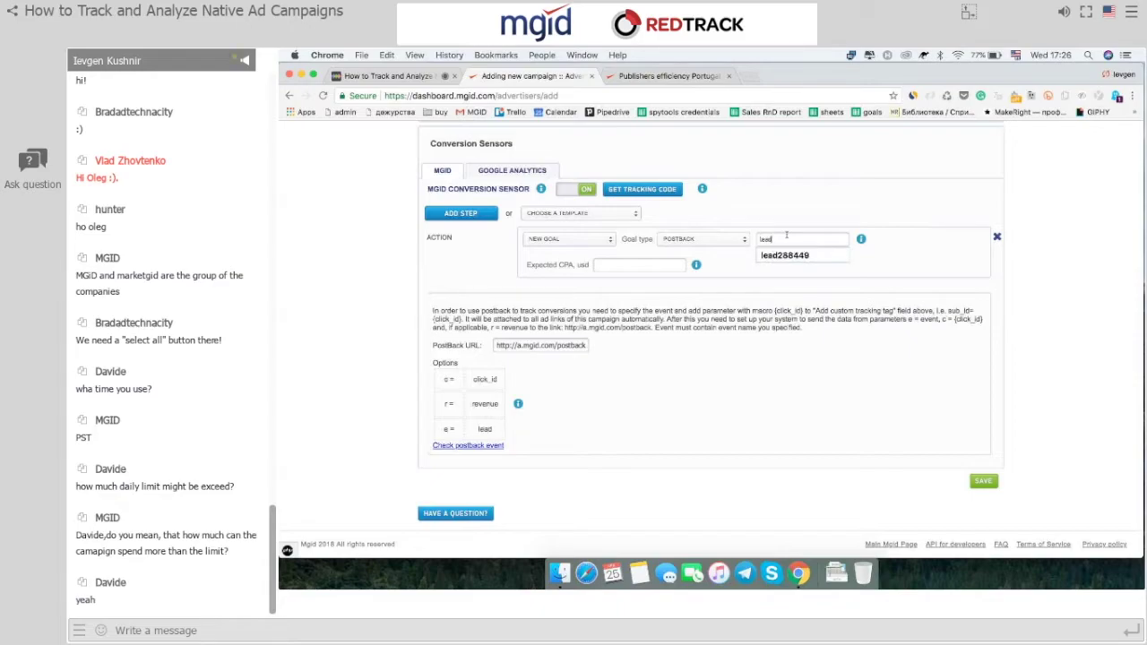
text(K)
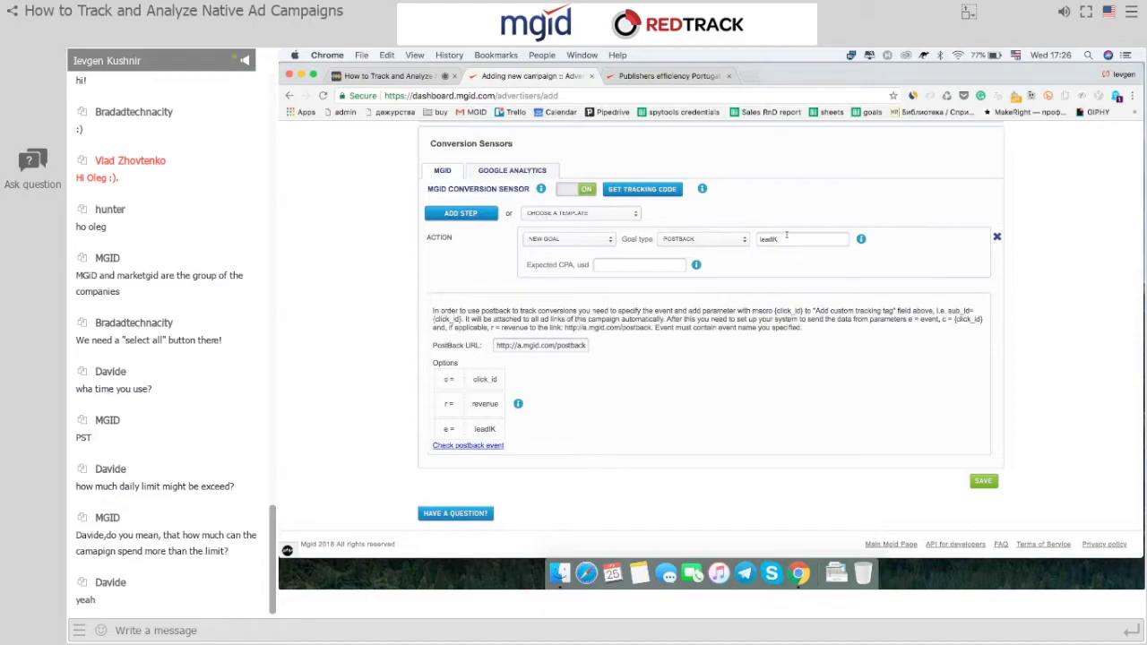
text(5t64)
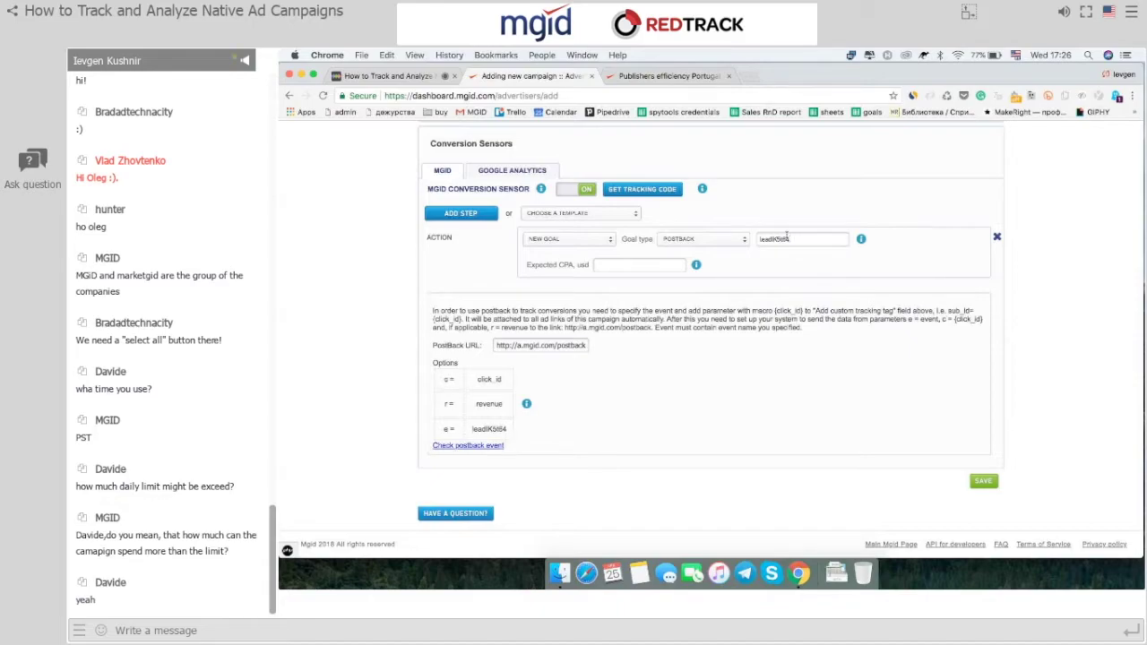
key(Left)
key(Left)
key(BackSpace)
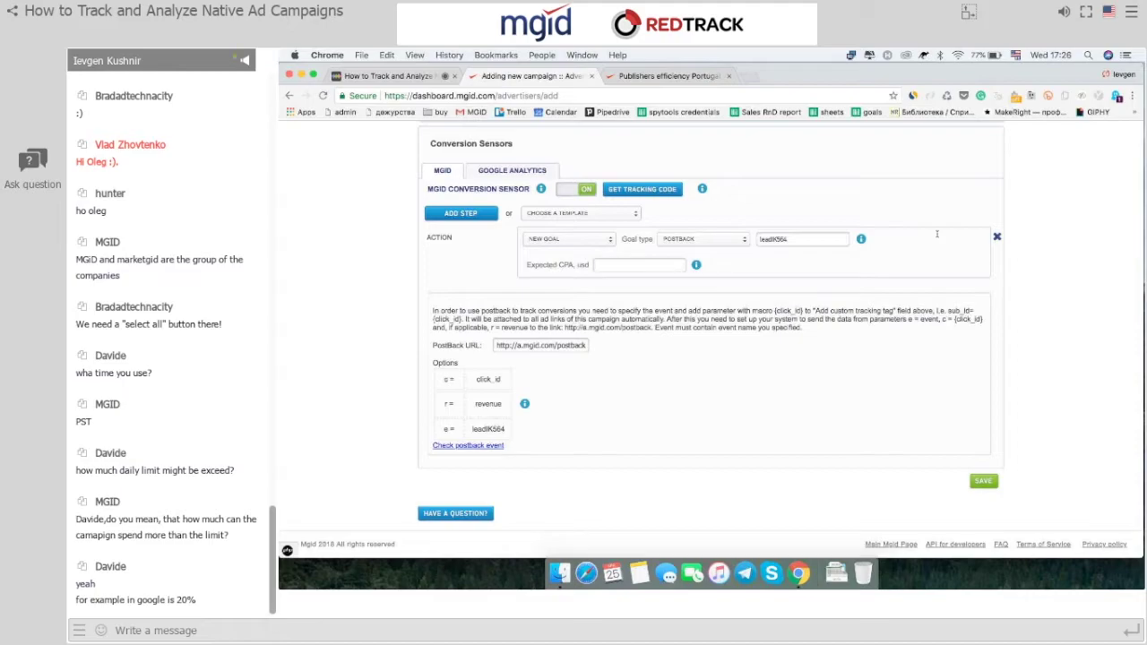
Enter 60 as the Expected CPA in USD.
click(650, 267)
text(60)
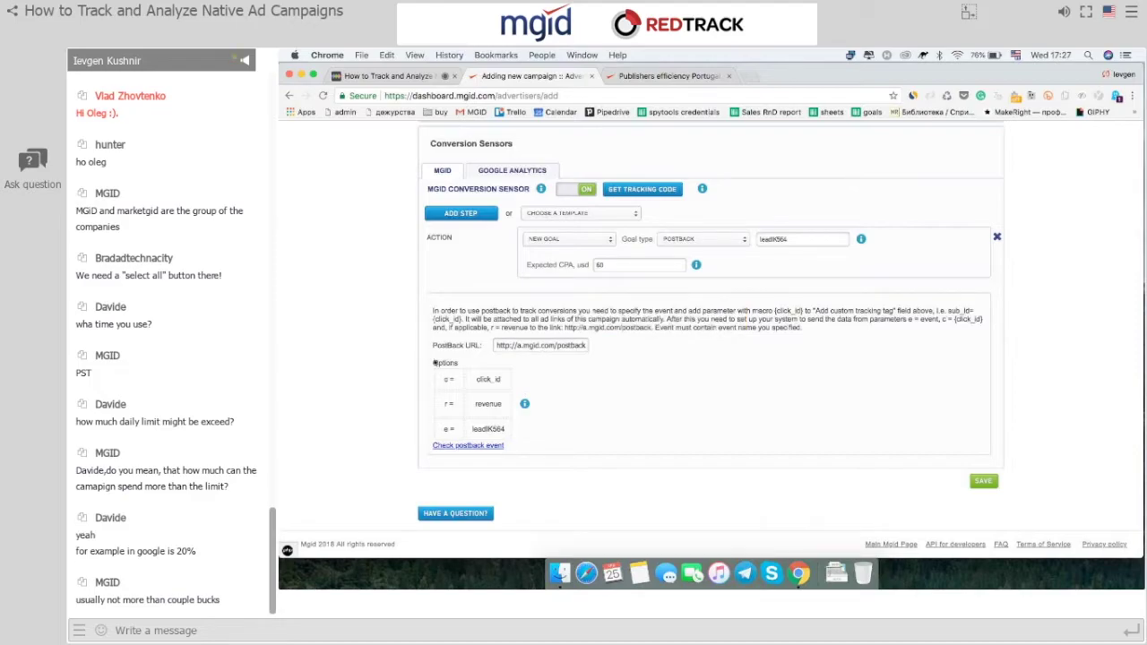
Select the postback event value leadK564 and submit the campaign form.
drag(434, 363, 487, 413)
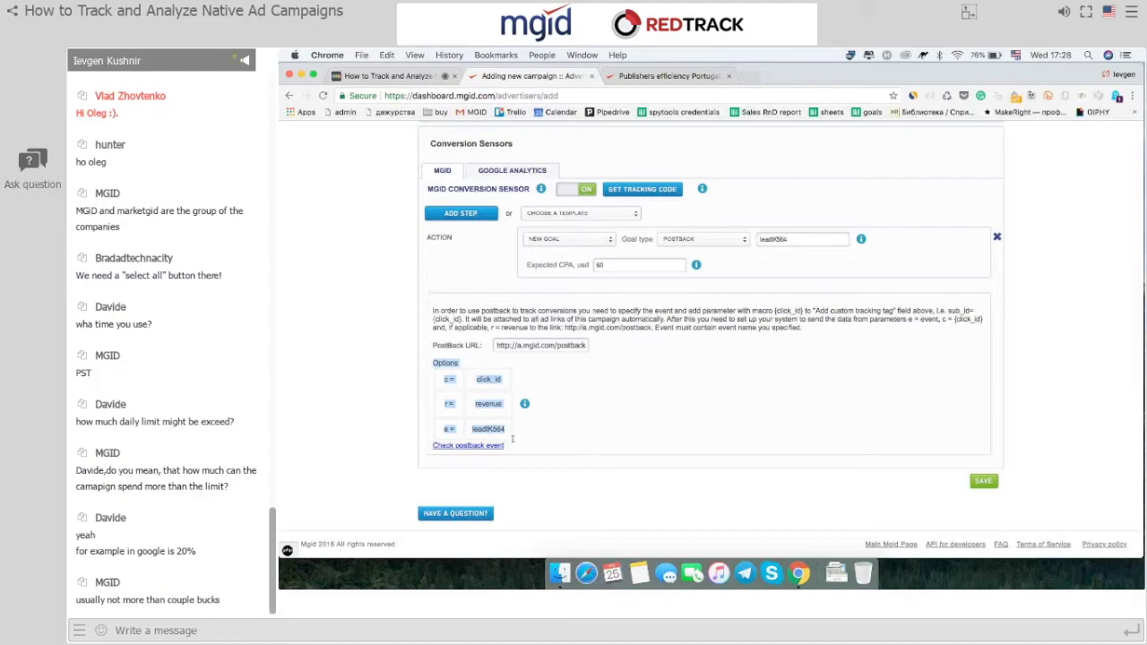
click(512, 438)
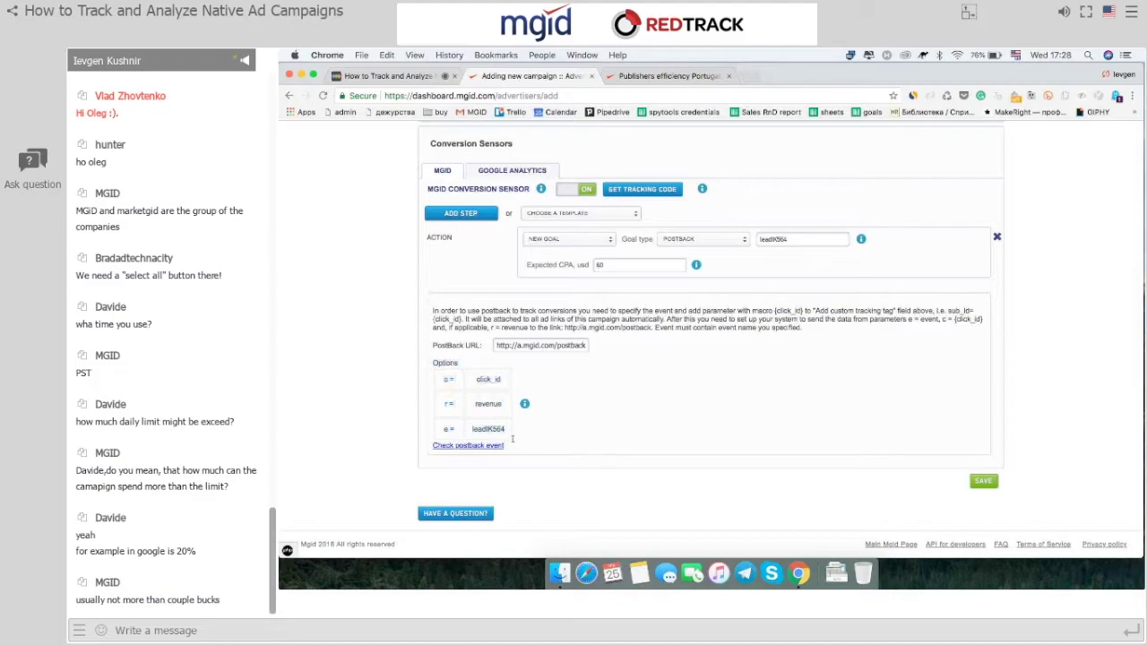
double_click(513, 439)
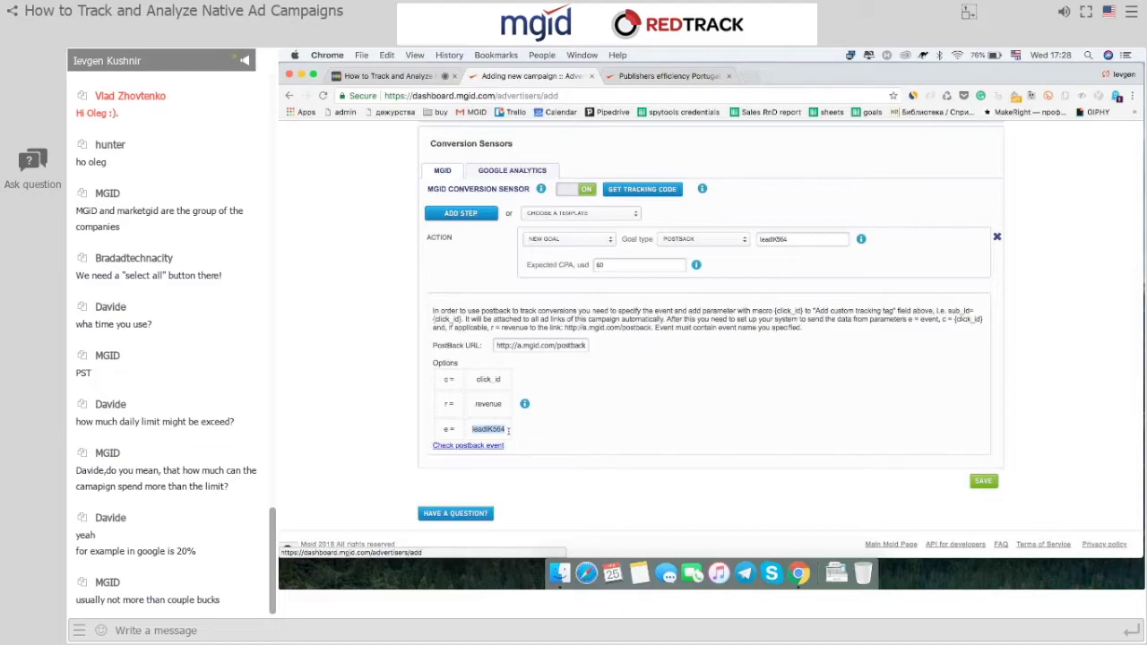
key(Return)
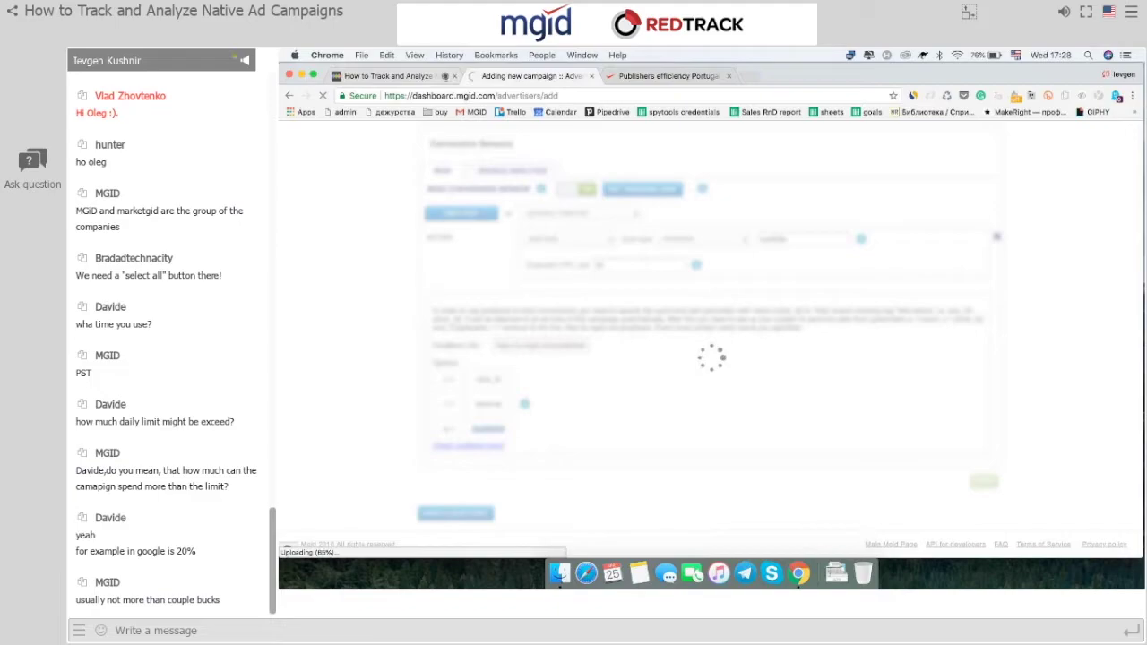
Save the new campaign and get the 'campaign has been added successfully' confirmation.
click(387, 76)
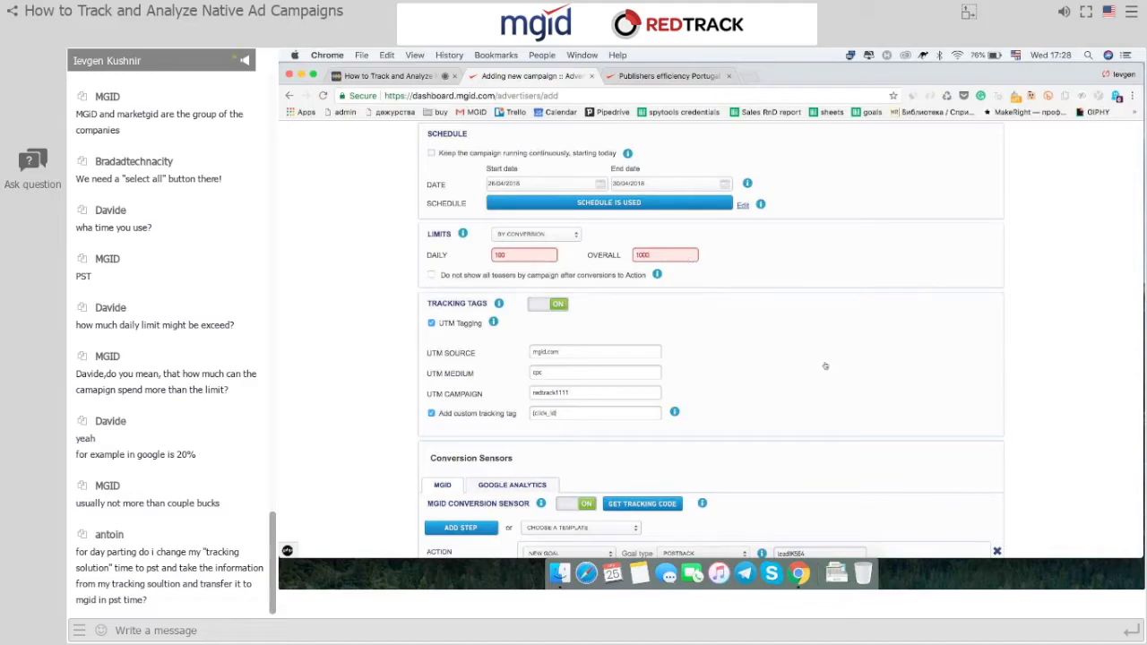
click(984, 482)
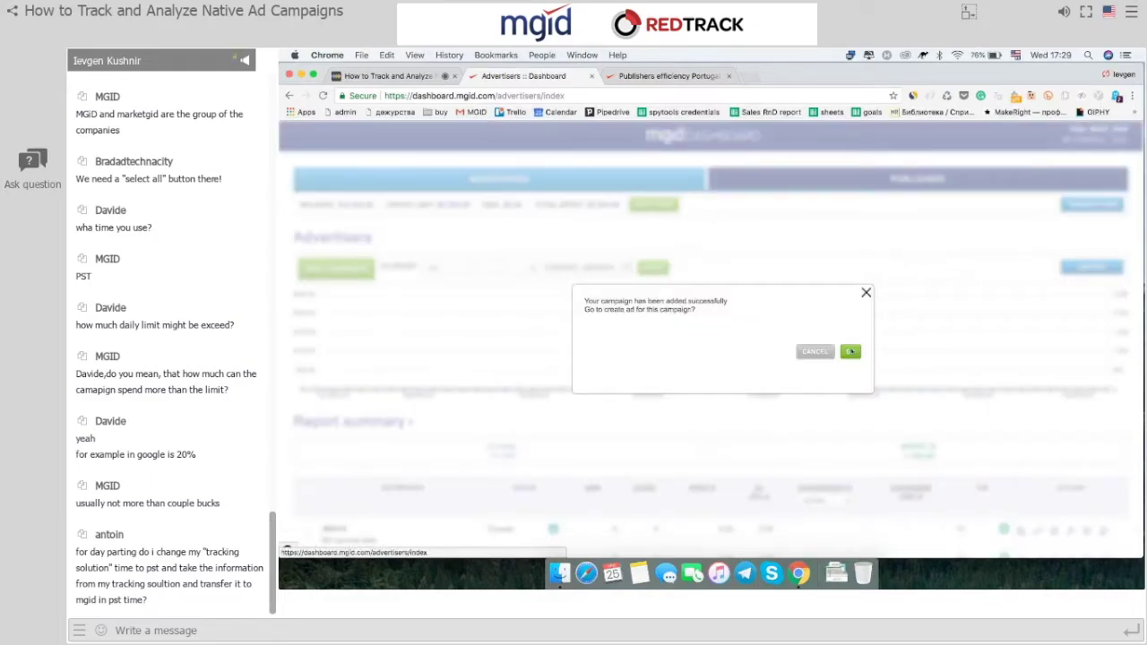
Open the Adding new ad form for redtrack1111 and go to the ad title field.
click(851, 352)
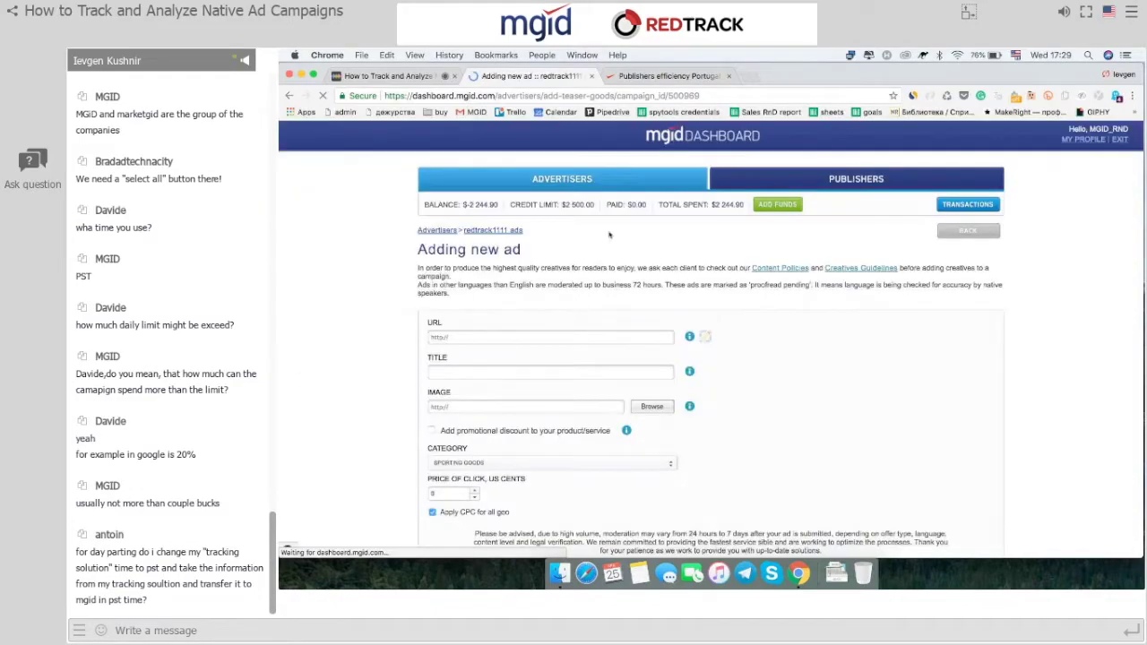
scroll(601, 240, down, 1)
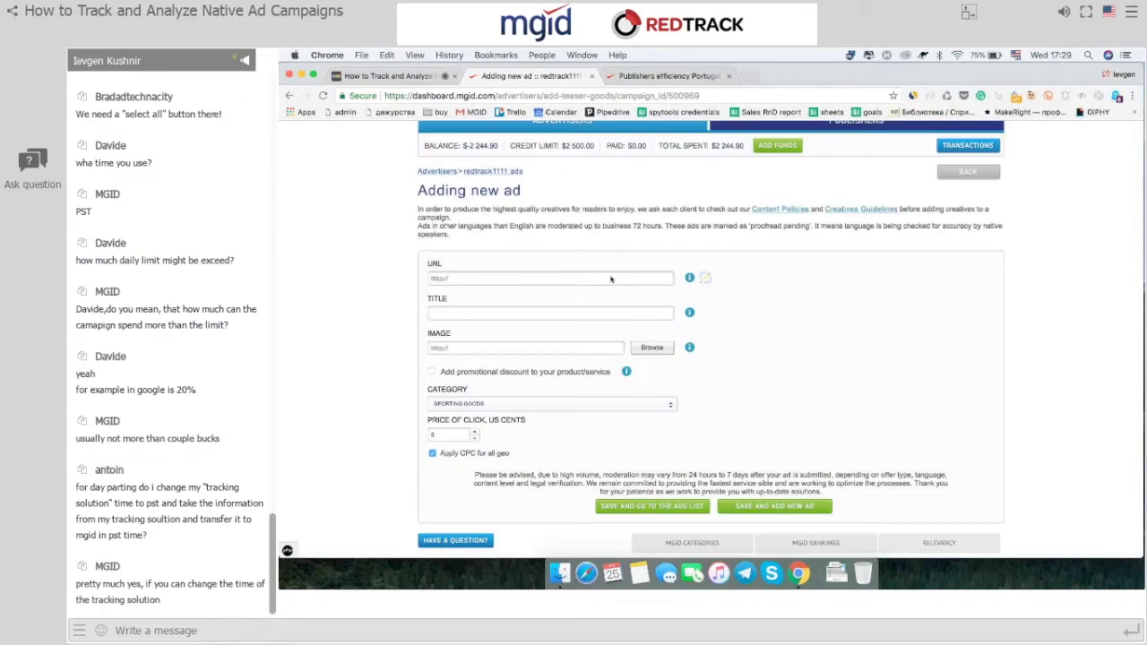
click(580, 312)
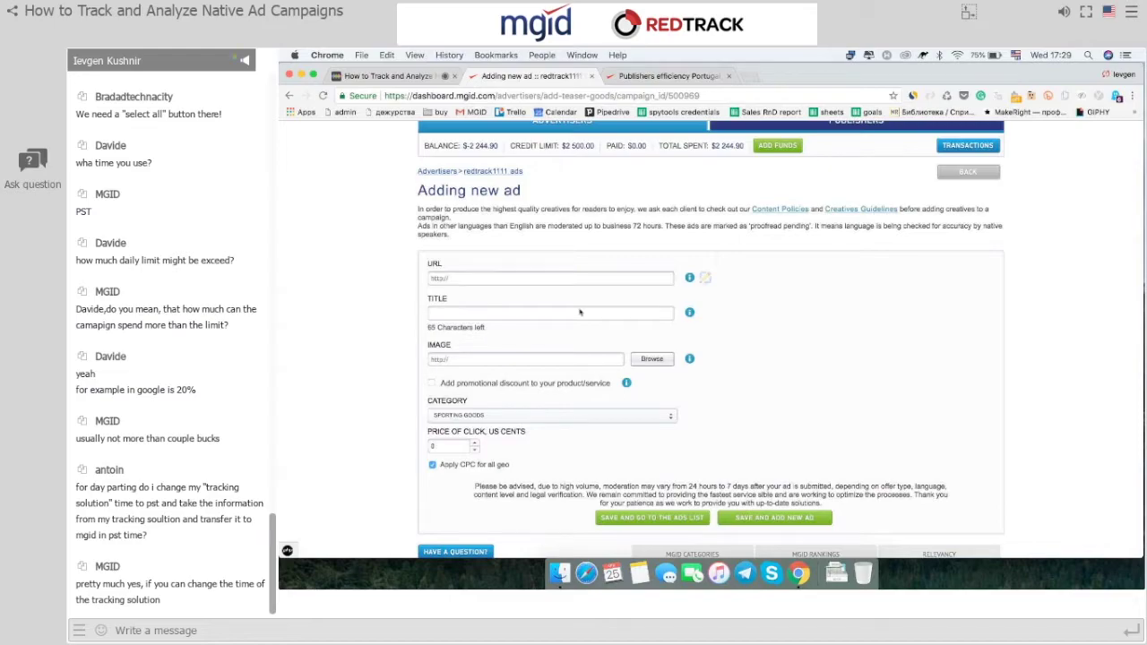
Title the new ad 'RedTrack The best Tracking solution Ever' and open the category list.
text(RedTrack The best Tracking solution Ever)
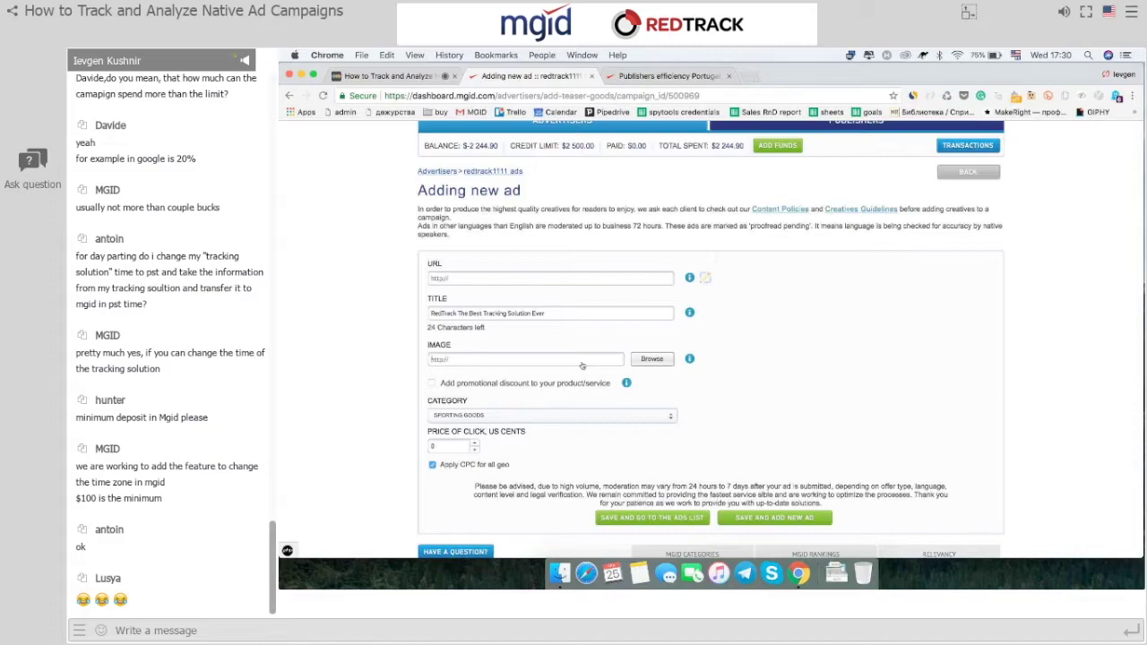
scroll(582, 365, down, 2)
click(621, 349)
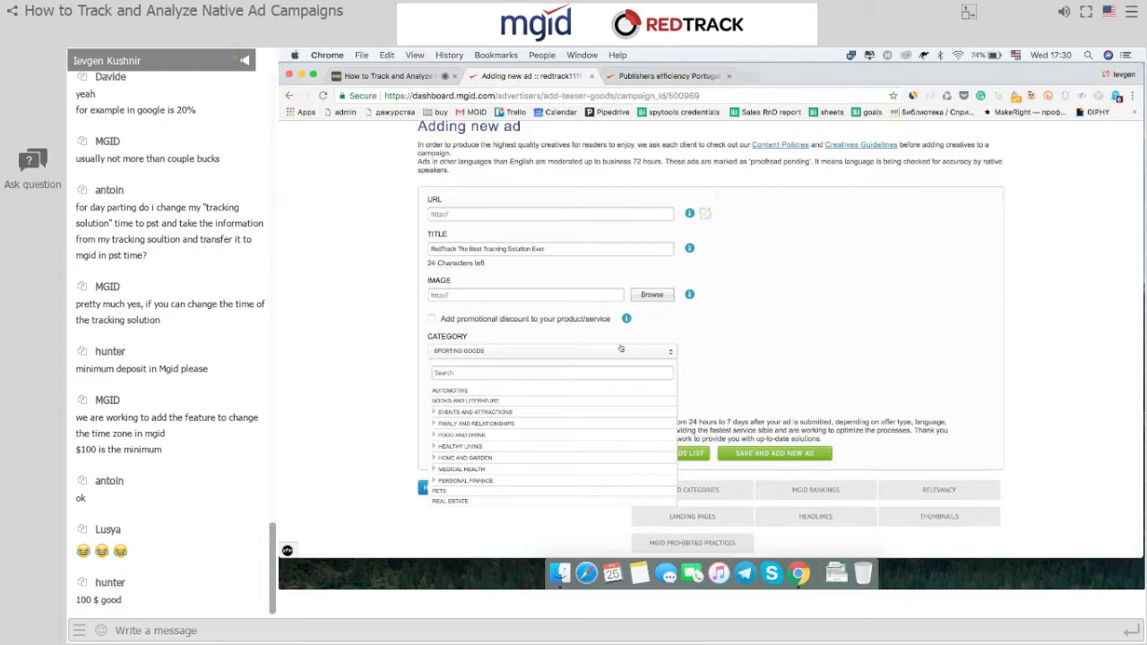
Keep Sporting Goods as the ad category and set the price per click to 15 cents.
click(620, 349)
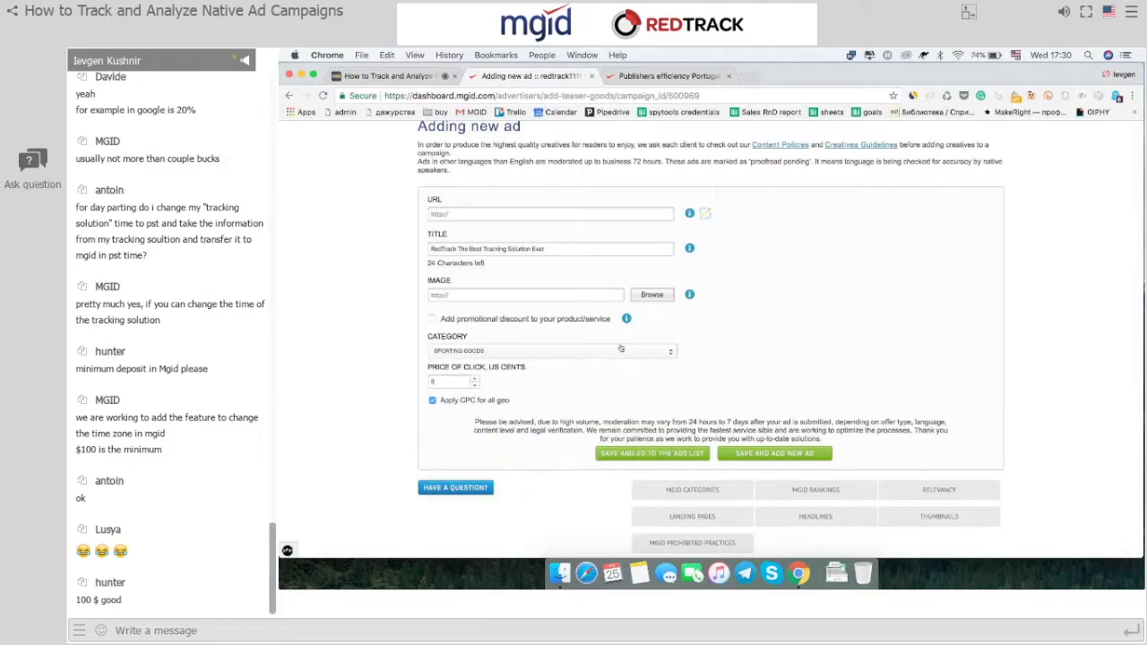
click(456, 385)
key(BackSpace)
text(15)
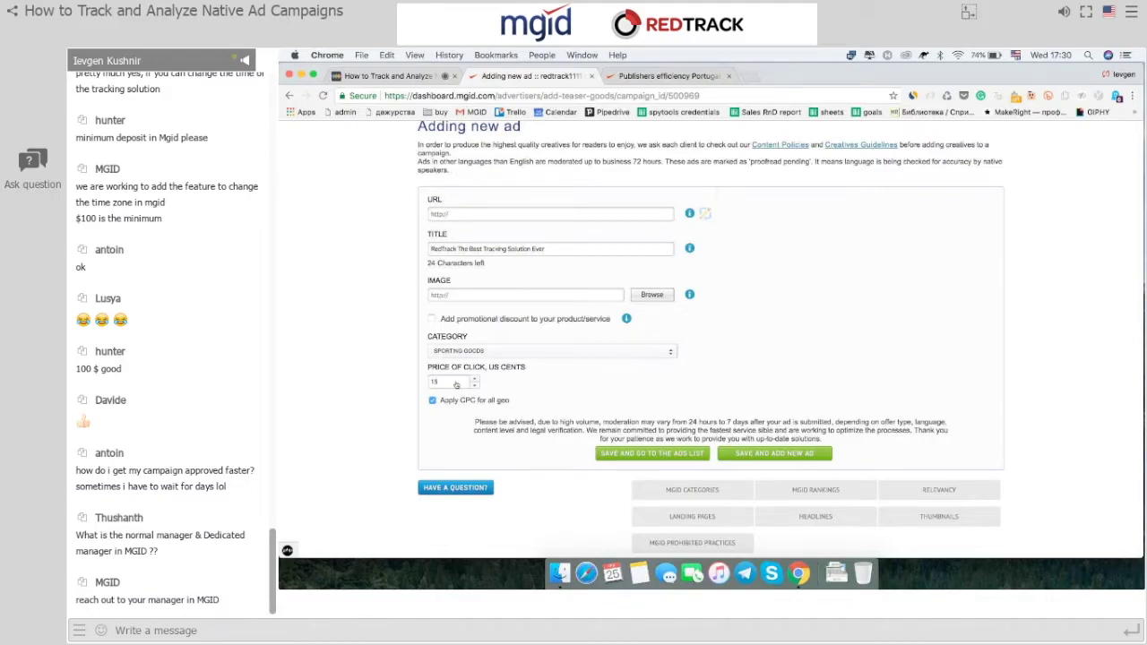
Go back to the redtrack1111 ads list.
scroll(456, 385, down, 2)
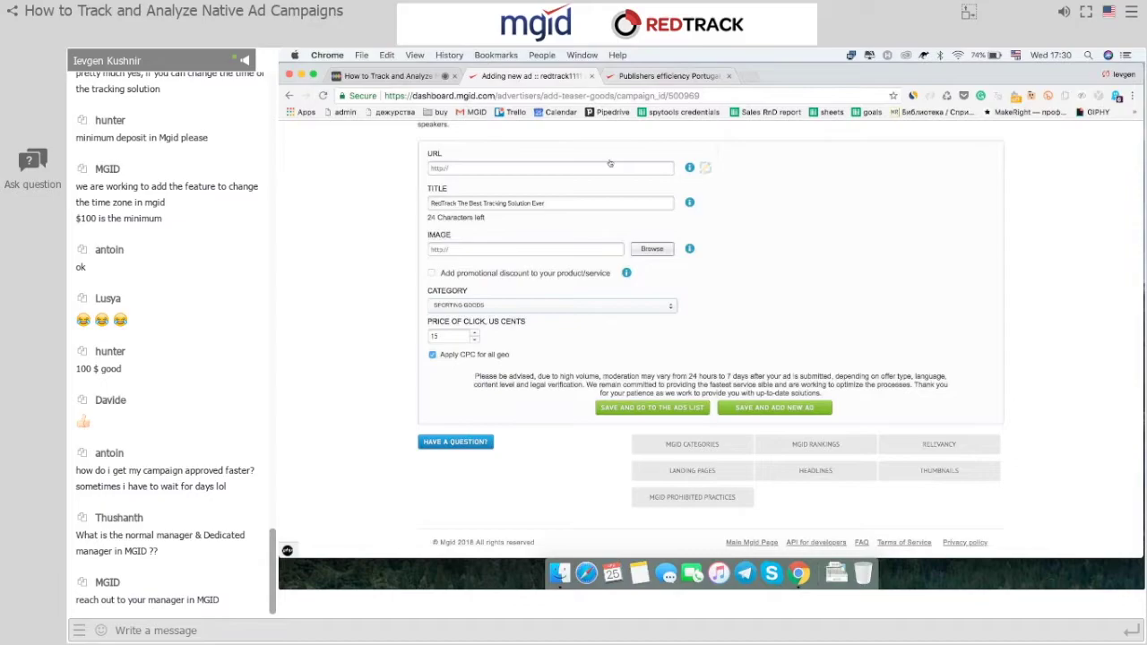
scroll(610, 164, up, 3)
click(493, 177)
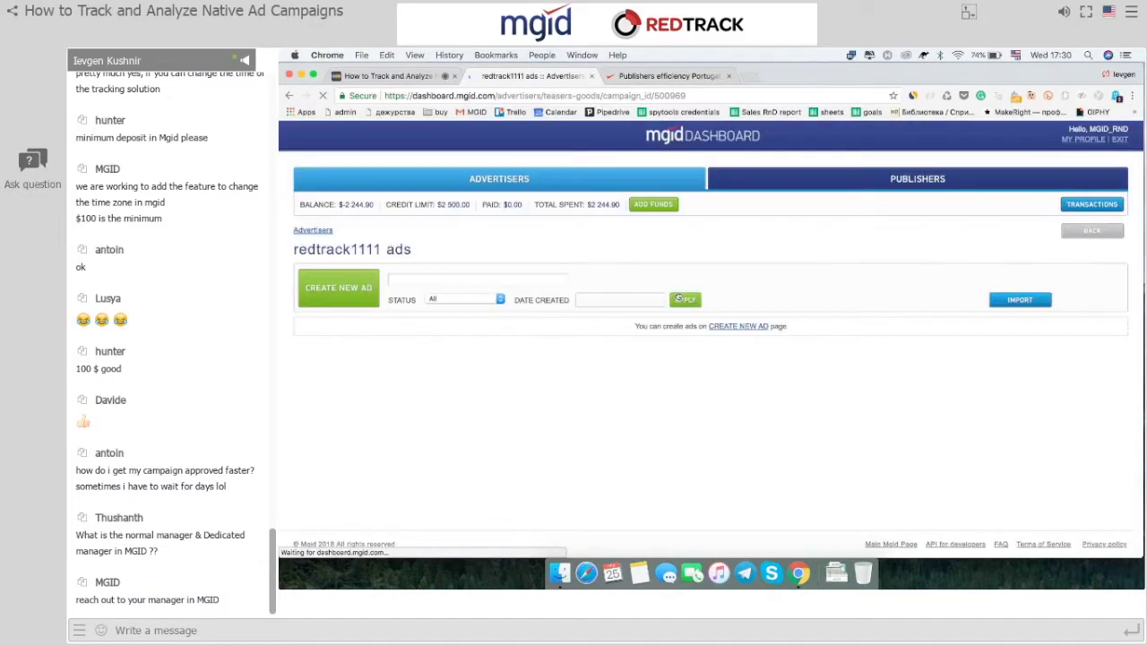
Apply the chosen date range to the redtrack1111 ads list.
click(499, 213)
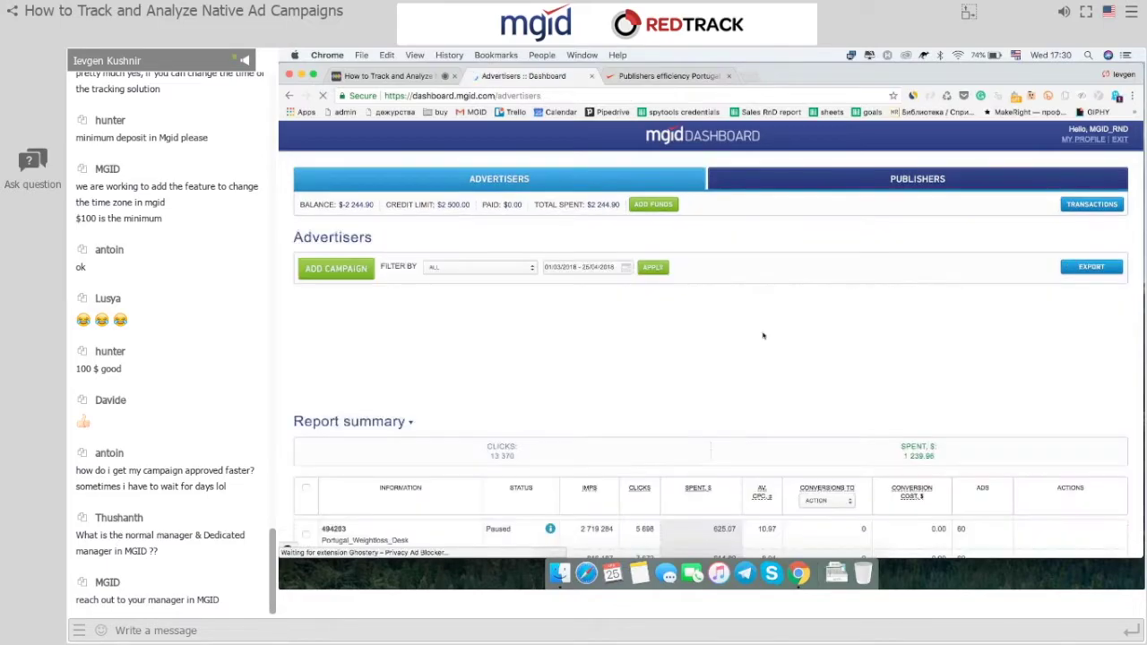
scroll(763, 335, down, 10)
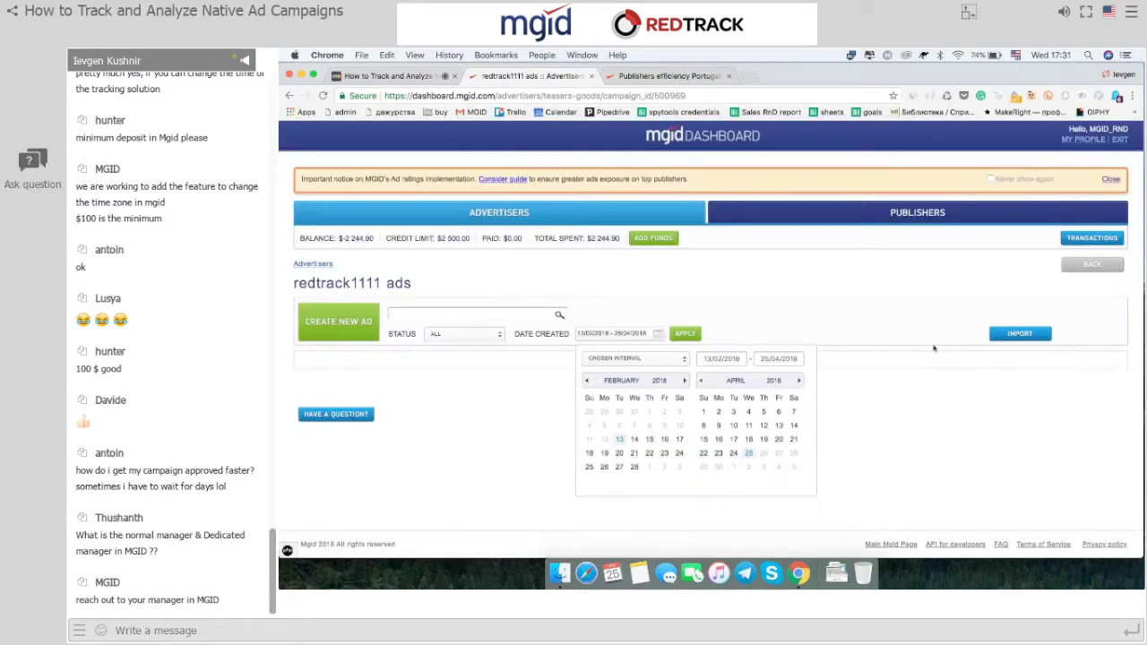
click(685, 333)
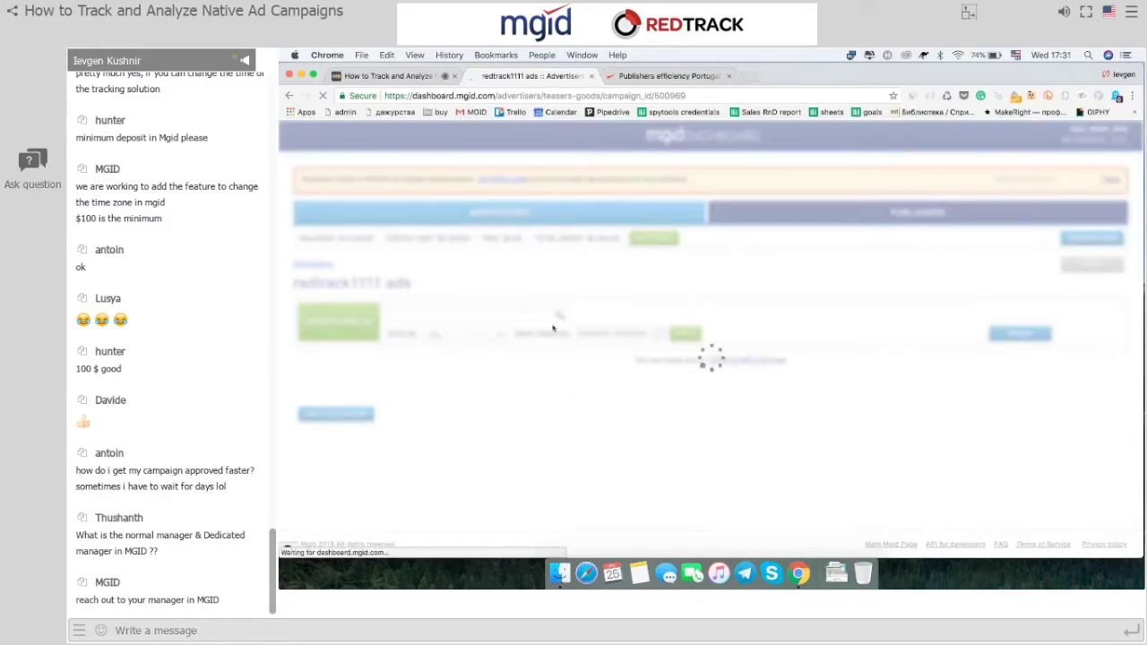
Filter the ads to On Moderation status, find none, and return to the Advertisers dashboard.
click(478, 333)
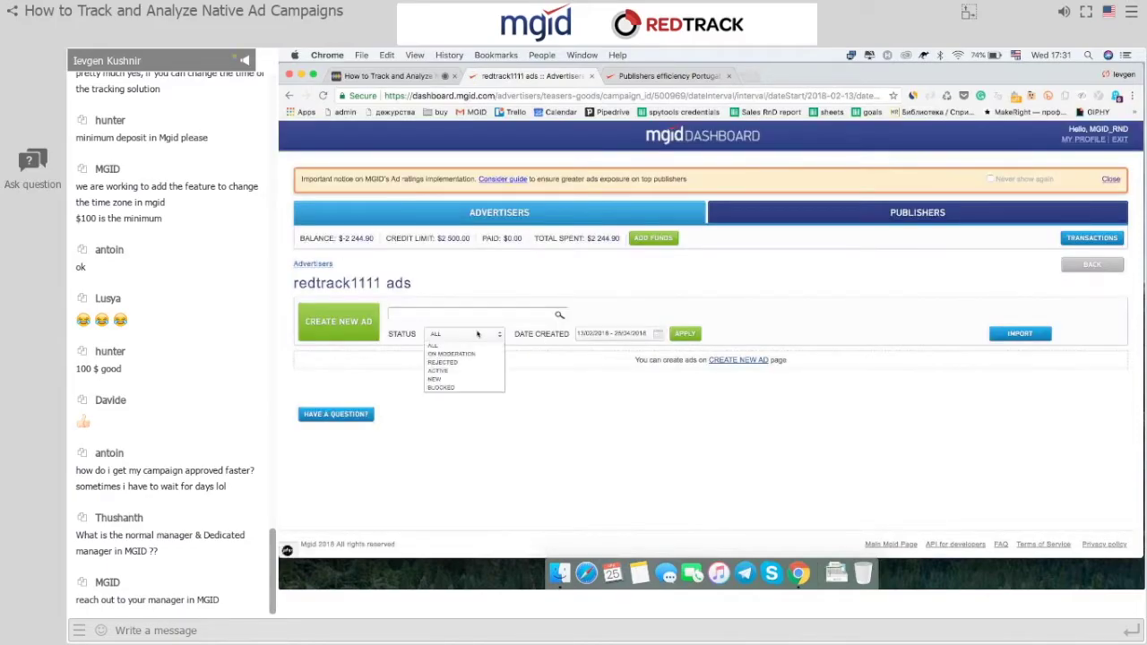
click(478, 345)
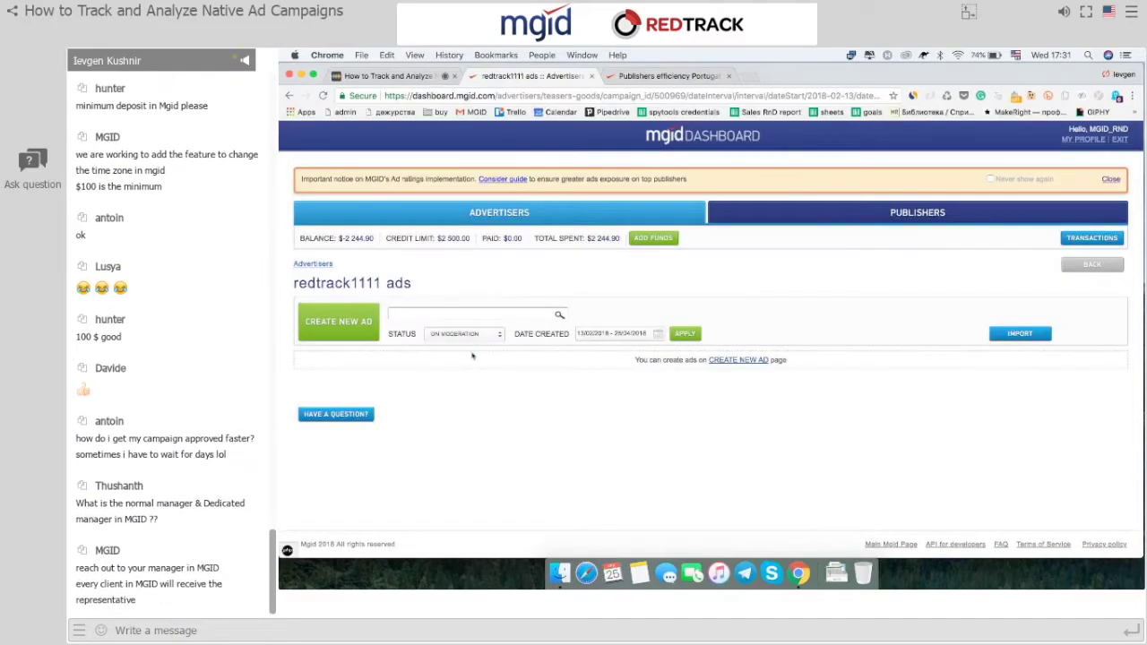
click(687, 334)
click(324, 95)
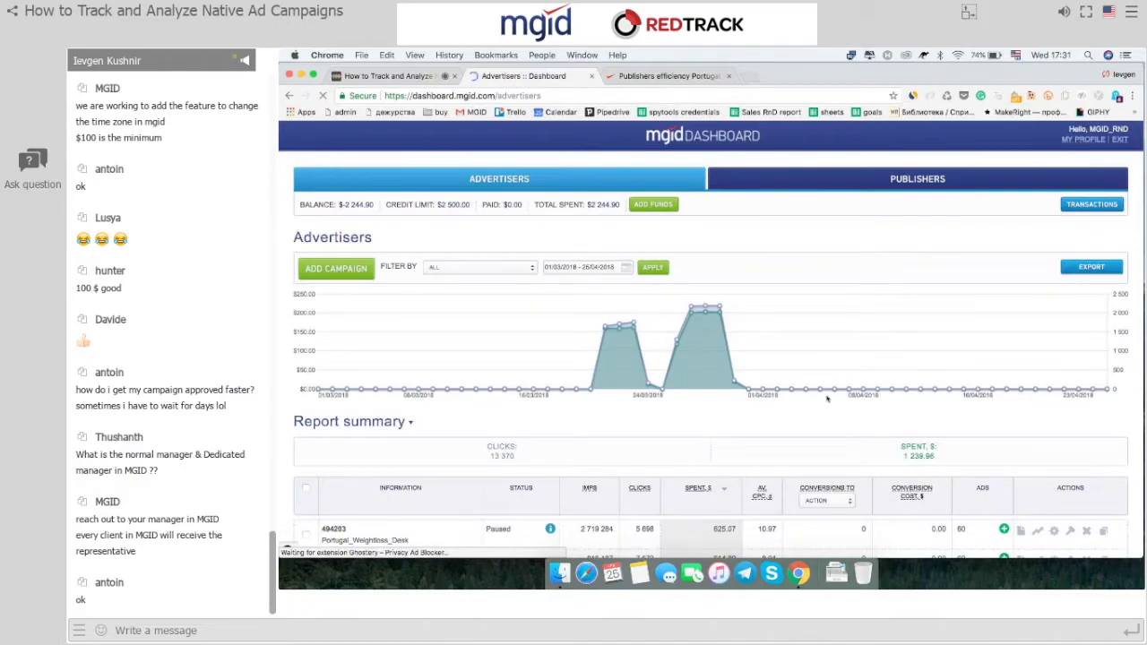
Open the redtrack campaign (500646) ads and review its two nike.com ads on moderation.
scroll(827, 399, down, 10)
click(1020, 423)
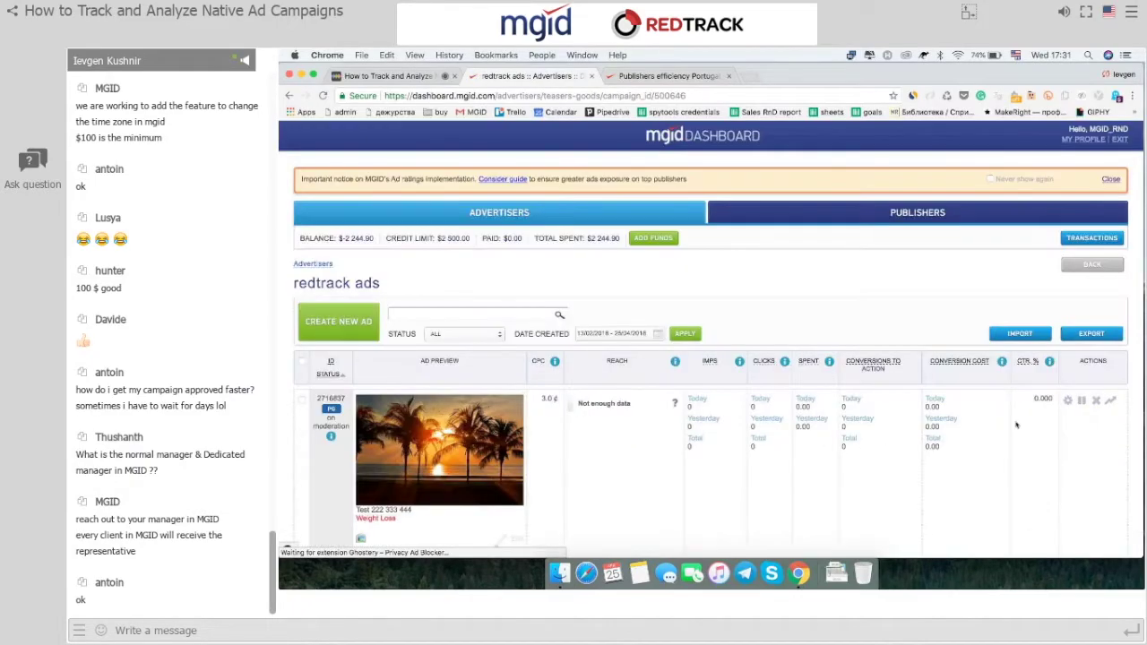
scroll(751, 511, down, 2)
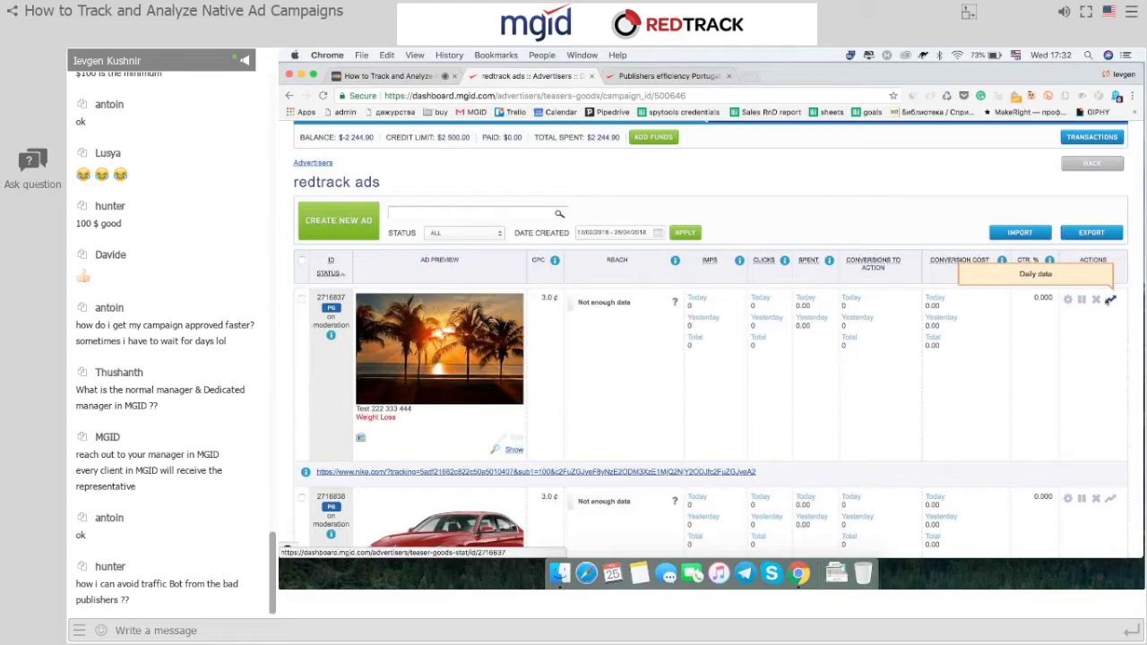
scroll(692, 363, down, 4)
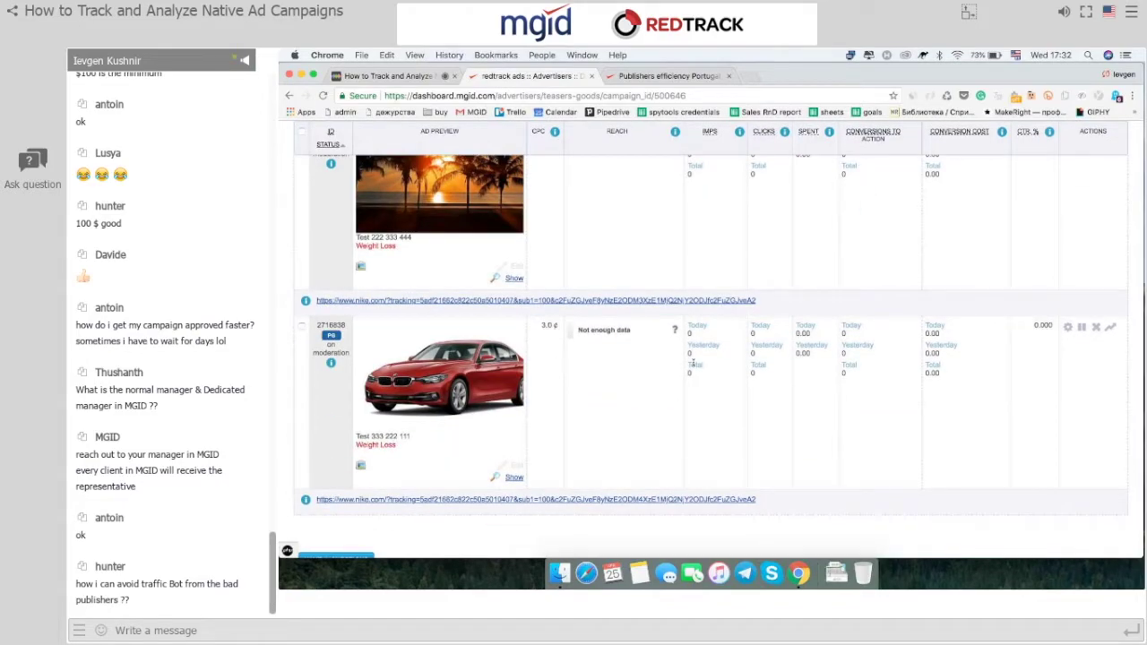
scroll(692, 364, up, 3)
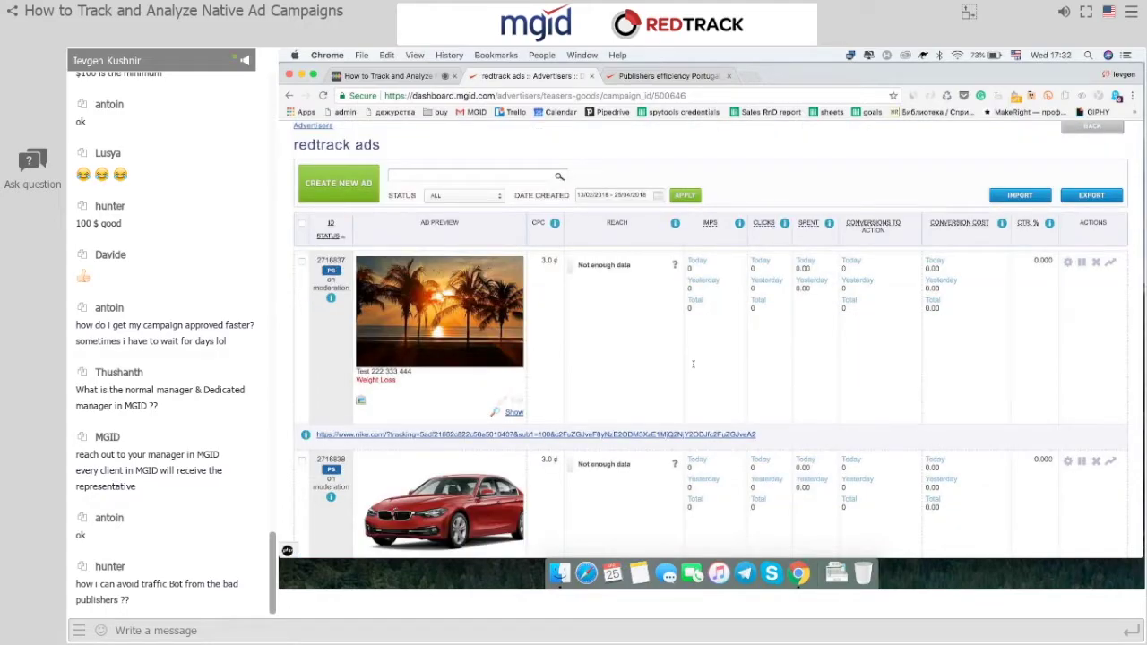
Follow the first ad's tracking link to Nike.com and open the Nike React kids' shoes.
click(624, 434)
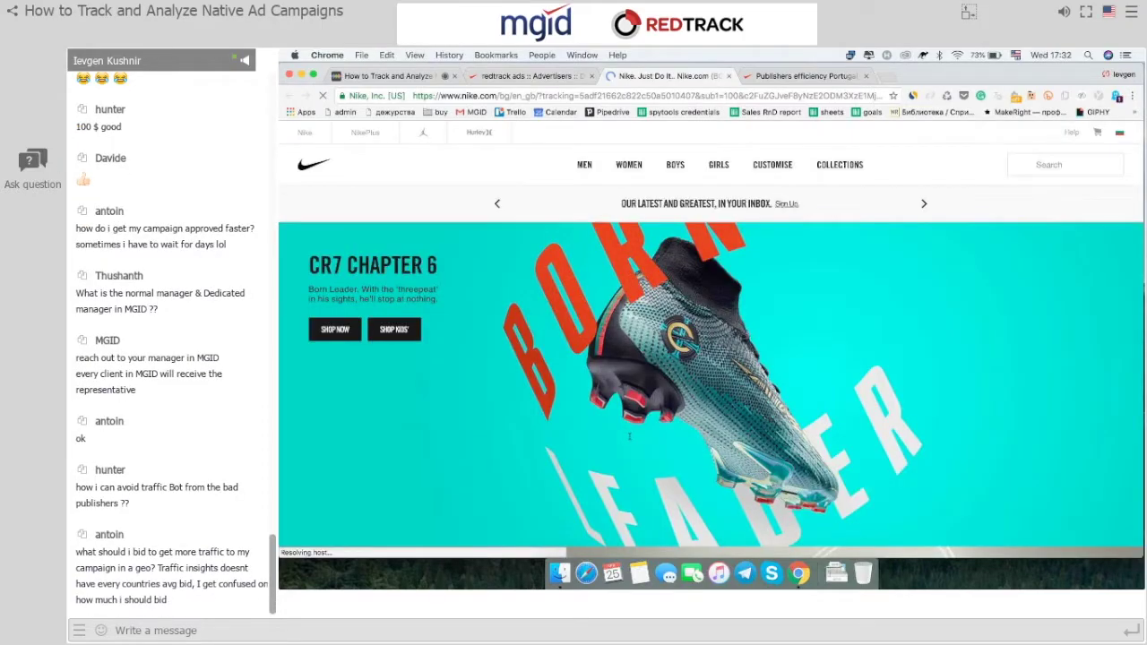
scroll(631, 437, down, 3)
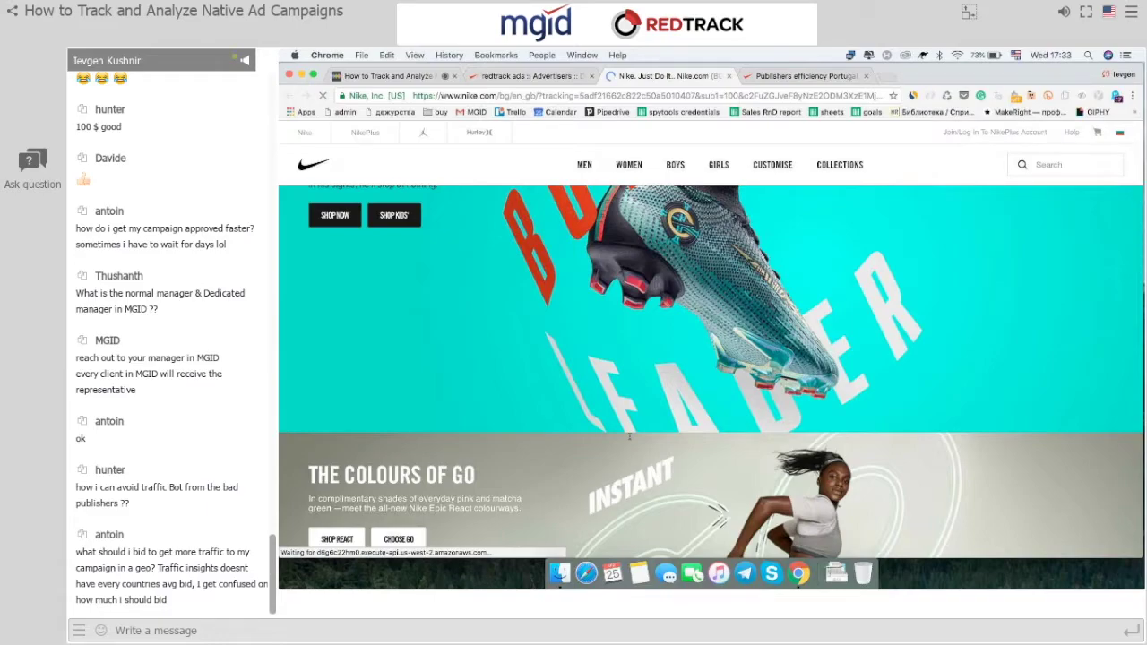
scroll(630, 437, down, 5)
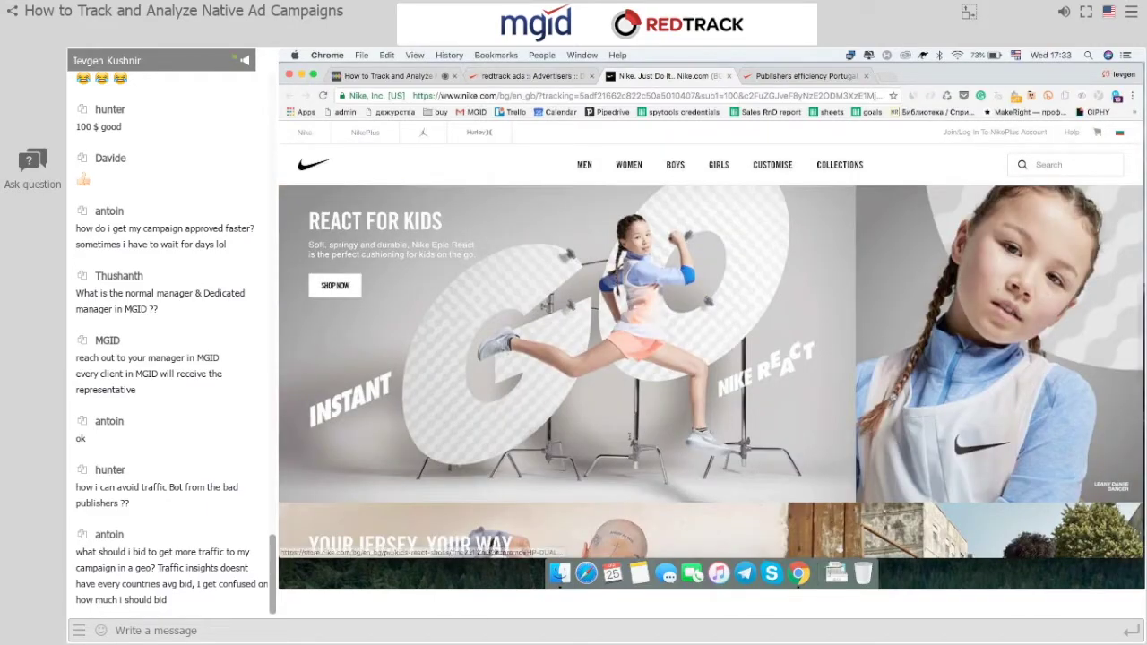
click(335, 285)
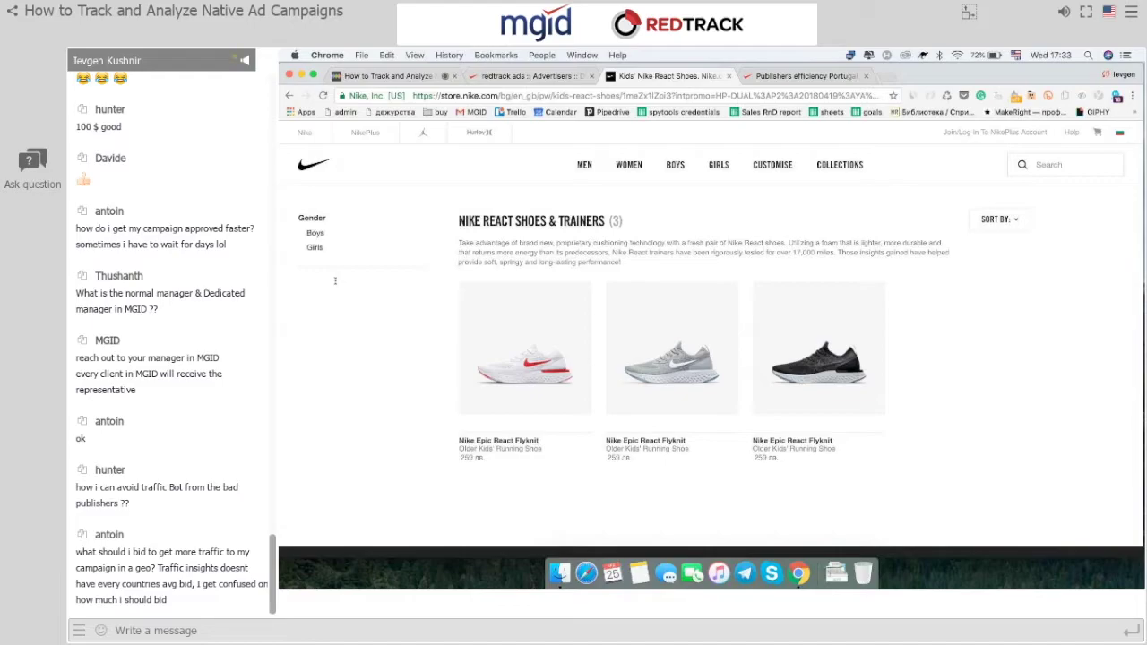
Return to the MGID redtrack ads list and then to the webinar room.
click(520, 76)
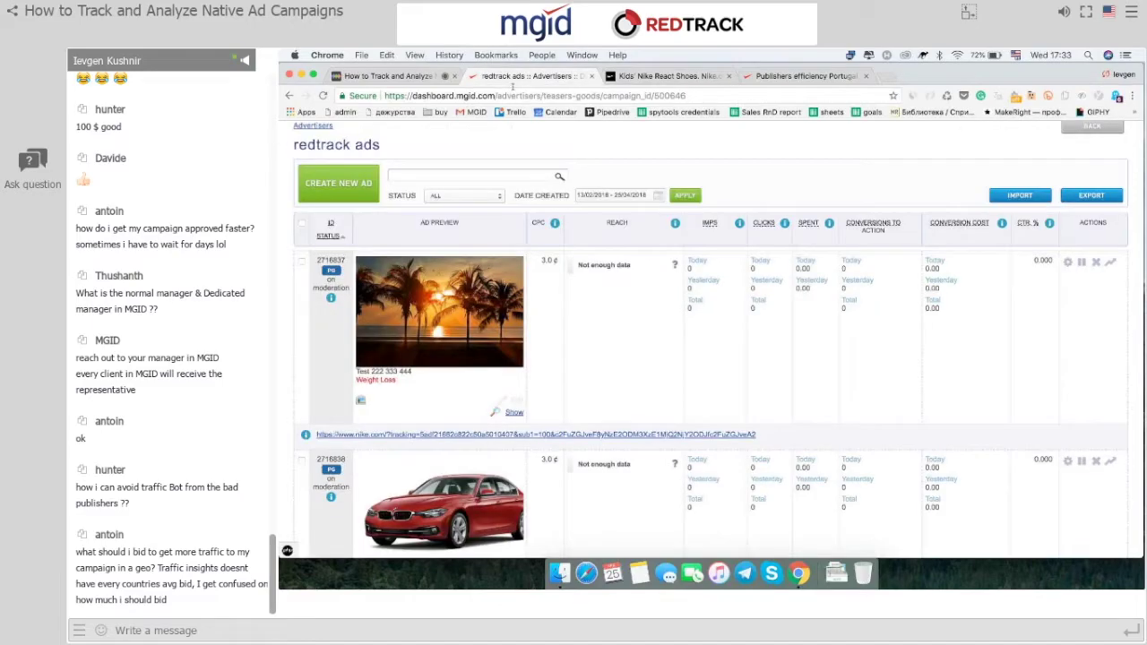
scroll(575, 293, up, 3)
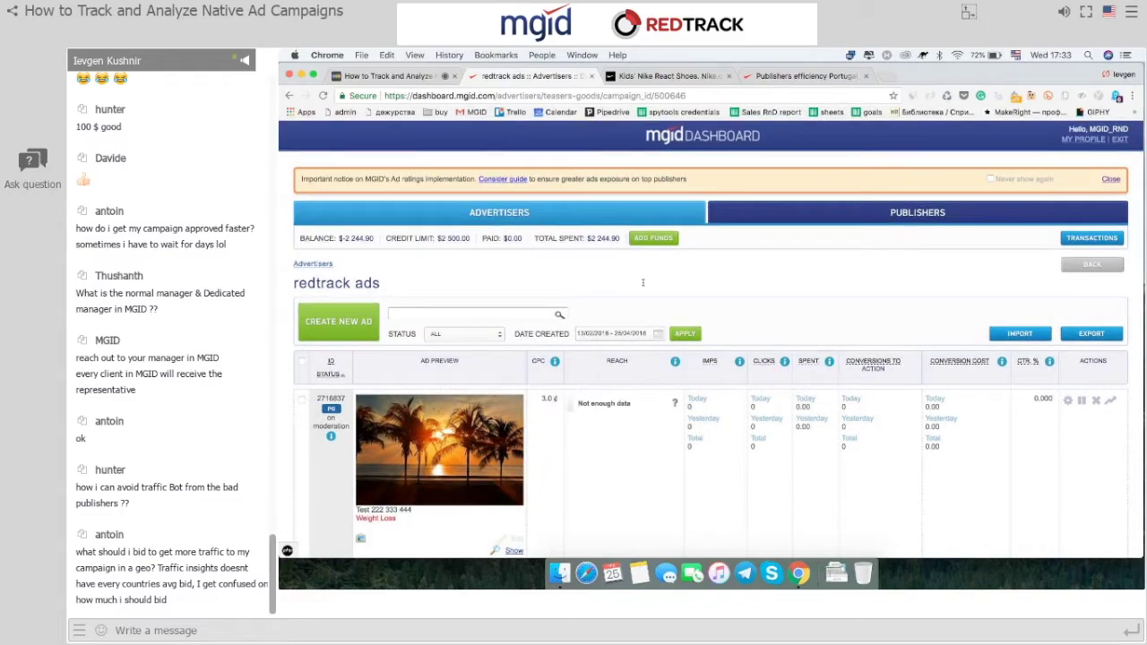
click(448, 76)
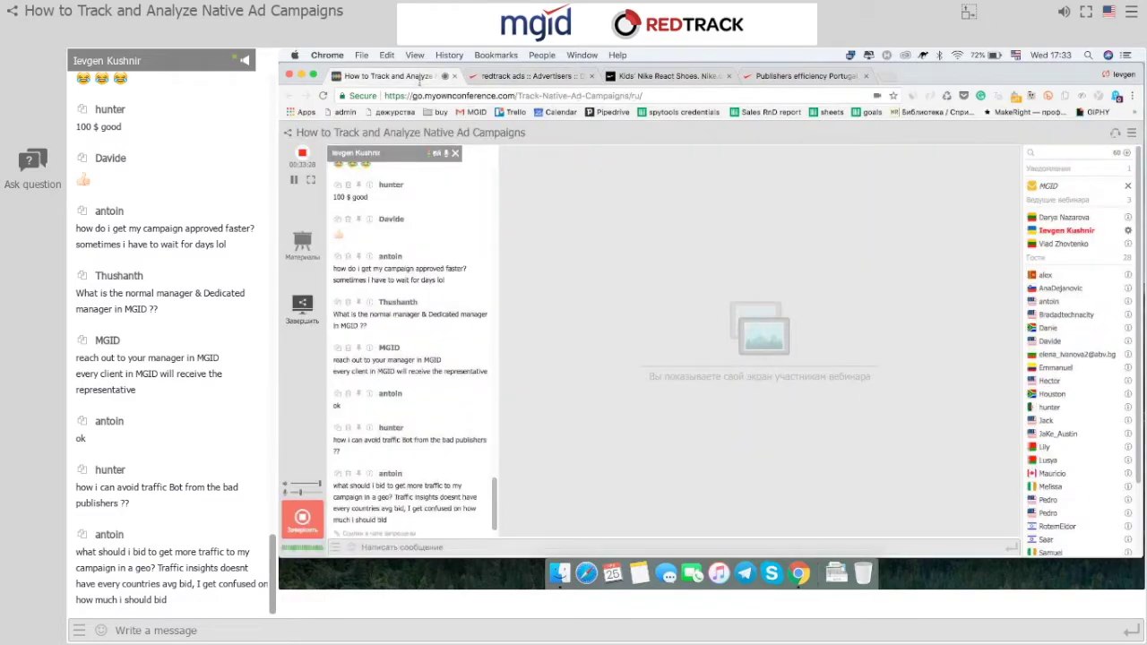
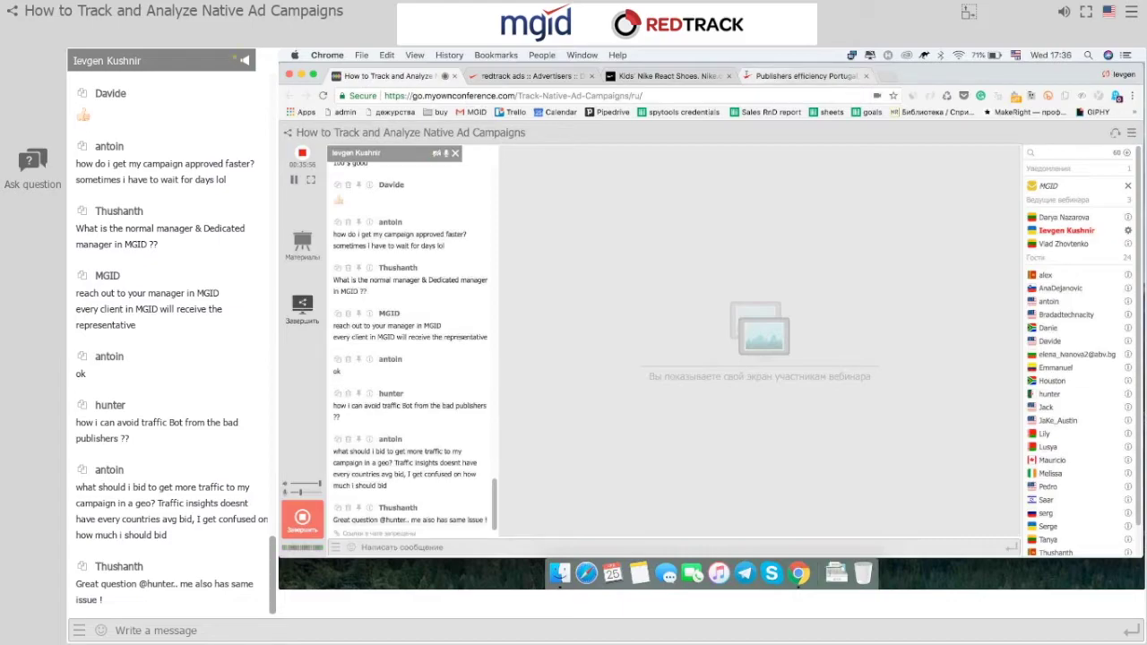
Show the MGID 'redtrack ads' campaign page in the shared browser.
click(528, 76)
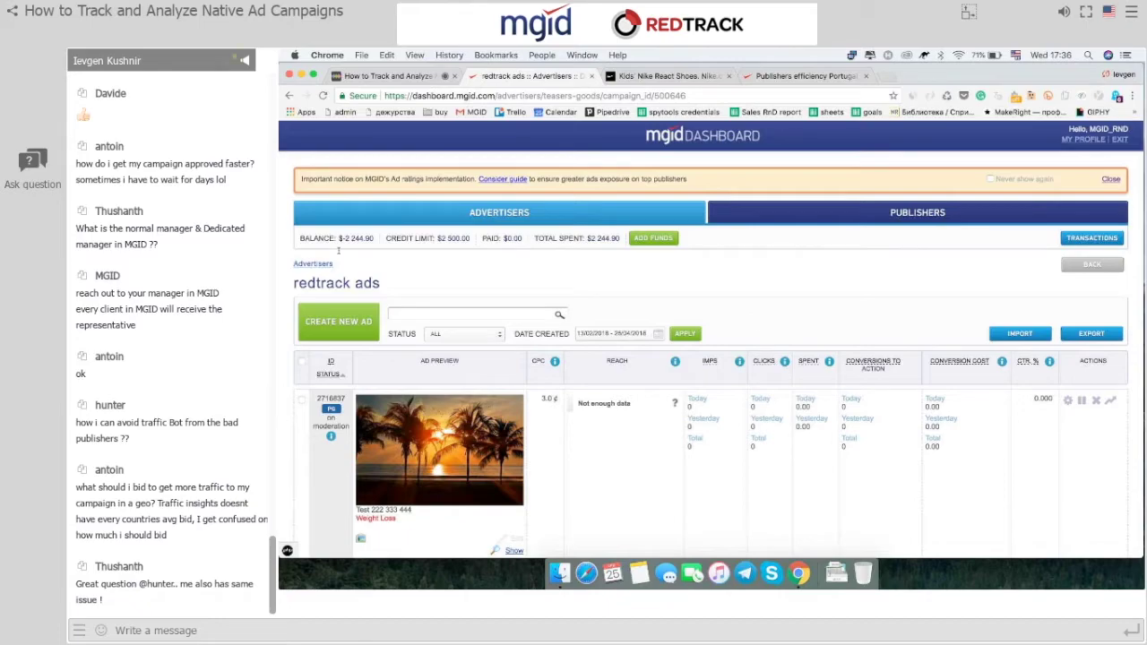
Open the Publishers efficiency report for the Portugal_Weightloss_Desk campaign from the Advertisers list.
click(289, 95)
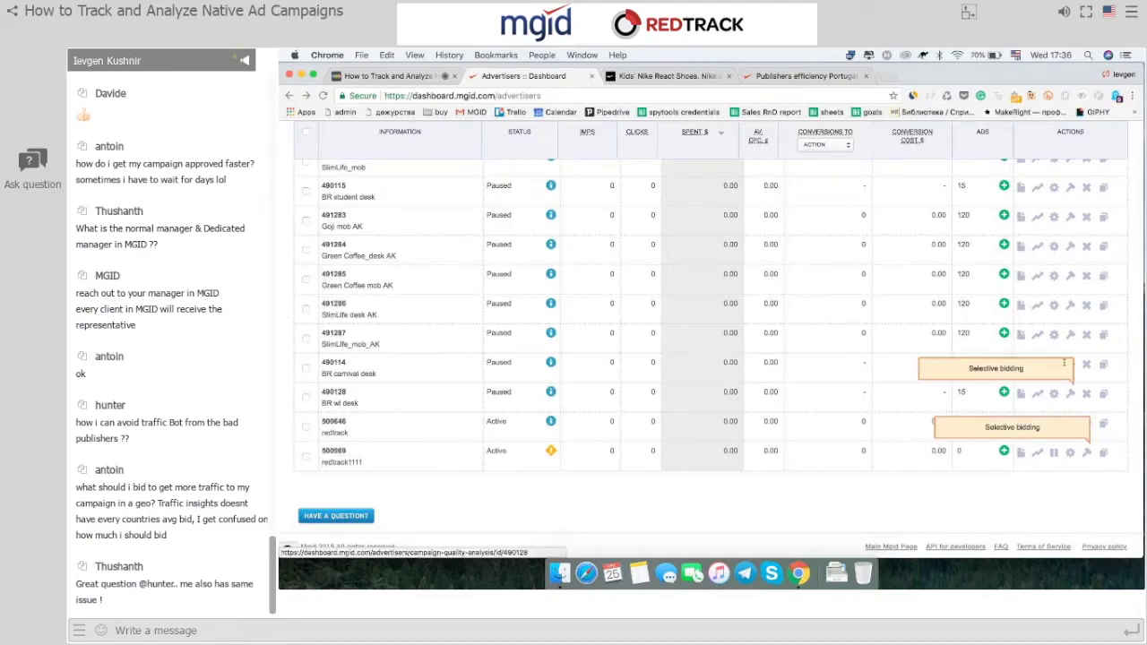
scroll(1069, 509, up, 10)
scroll(1069, 509, down, 5)
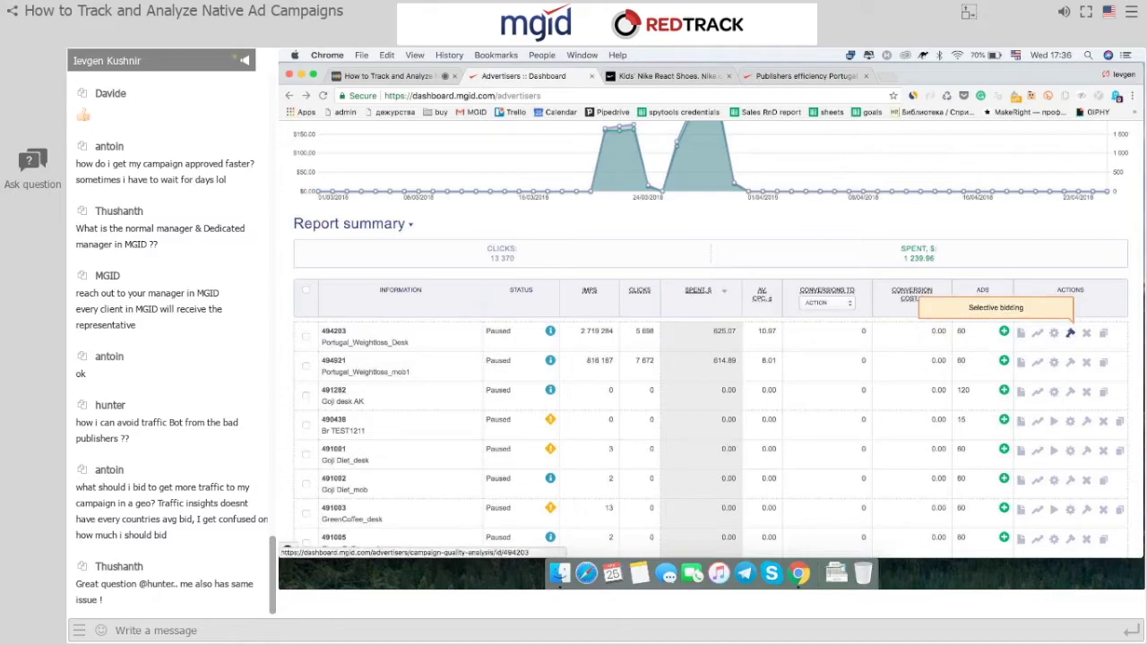
click(1070, 333)
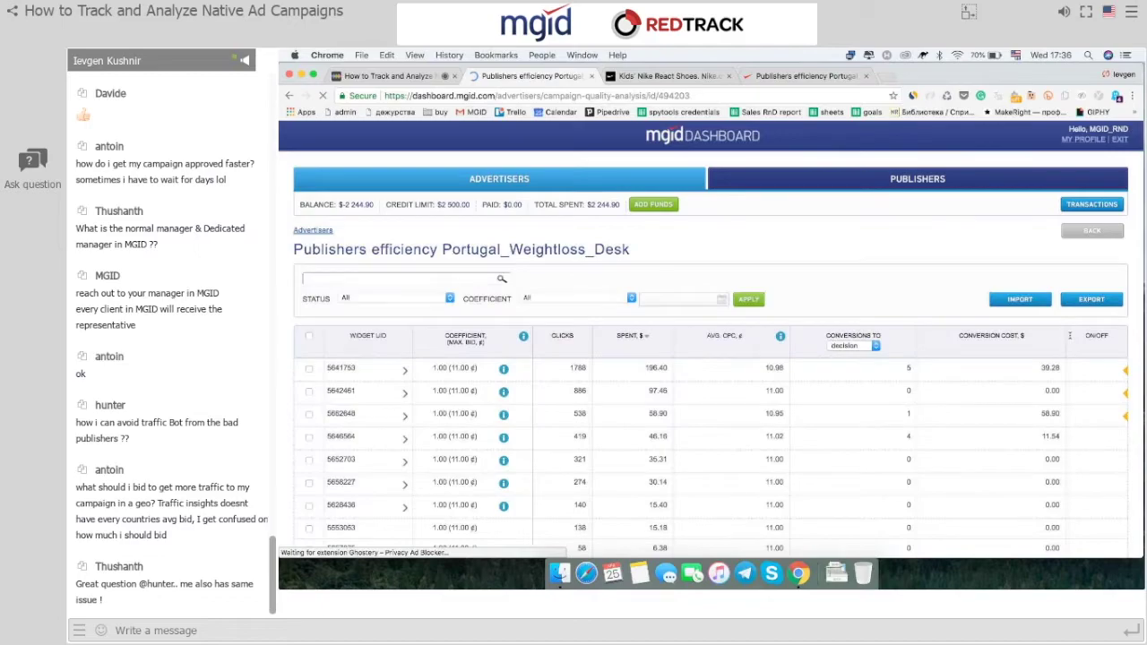
Expand widget 5641753 to list its sub-IDs and enter 2 as its coefficient.
scroll(1069, 335, down, 2)
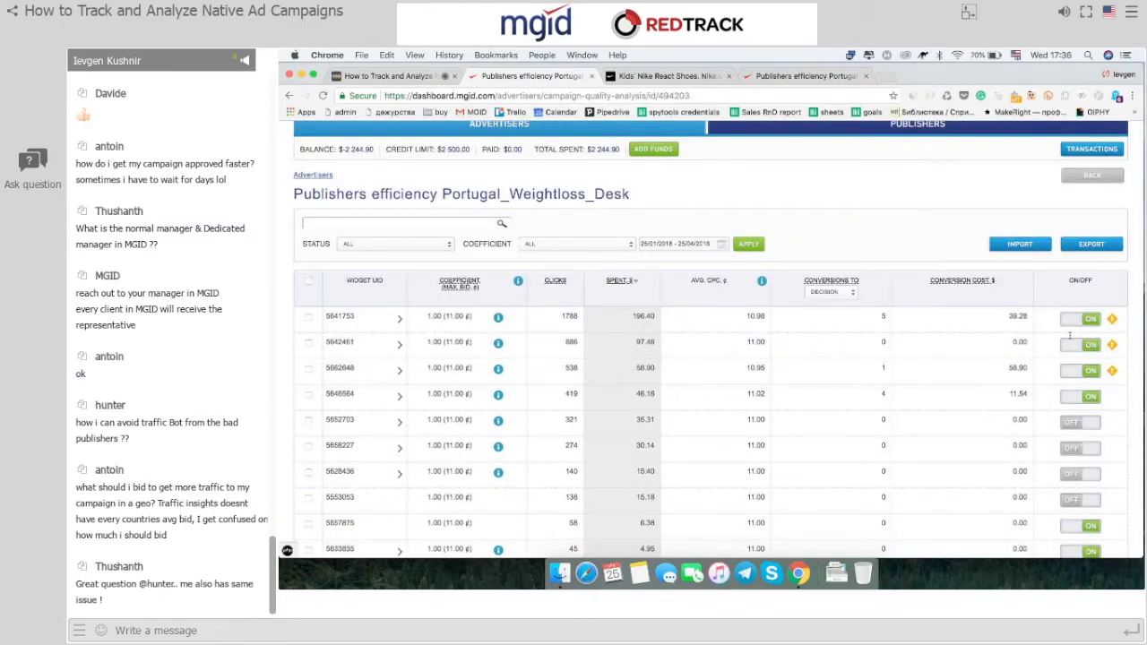
scroll(1069, 335, down, 2)
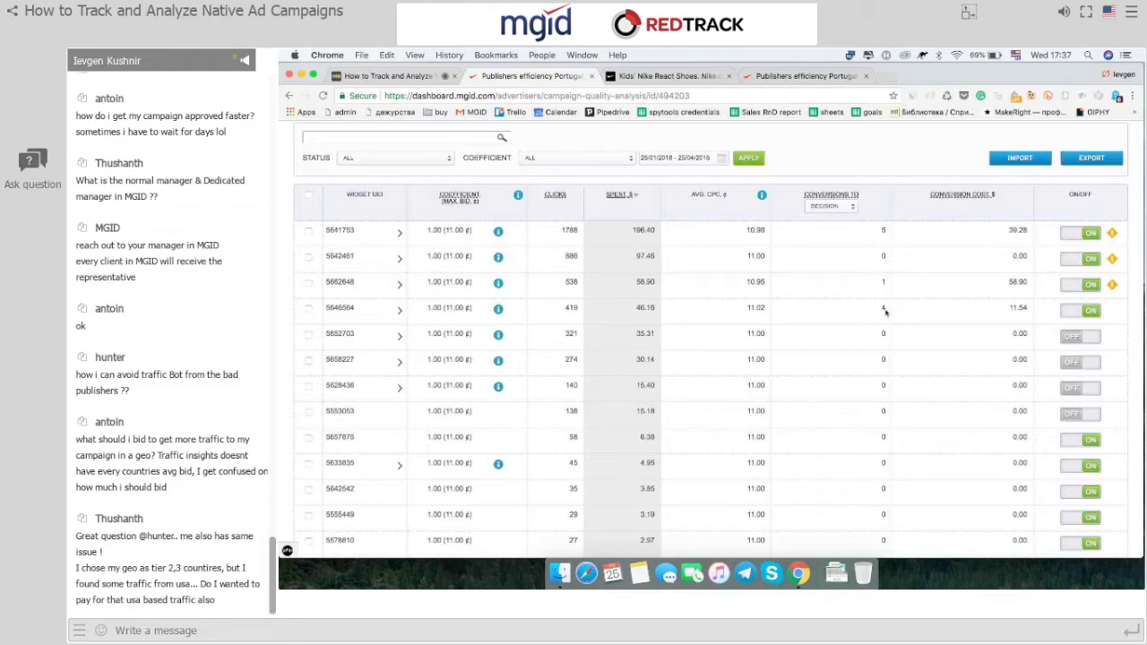
double_click(338, 230)
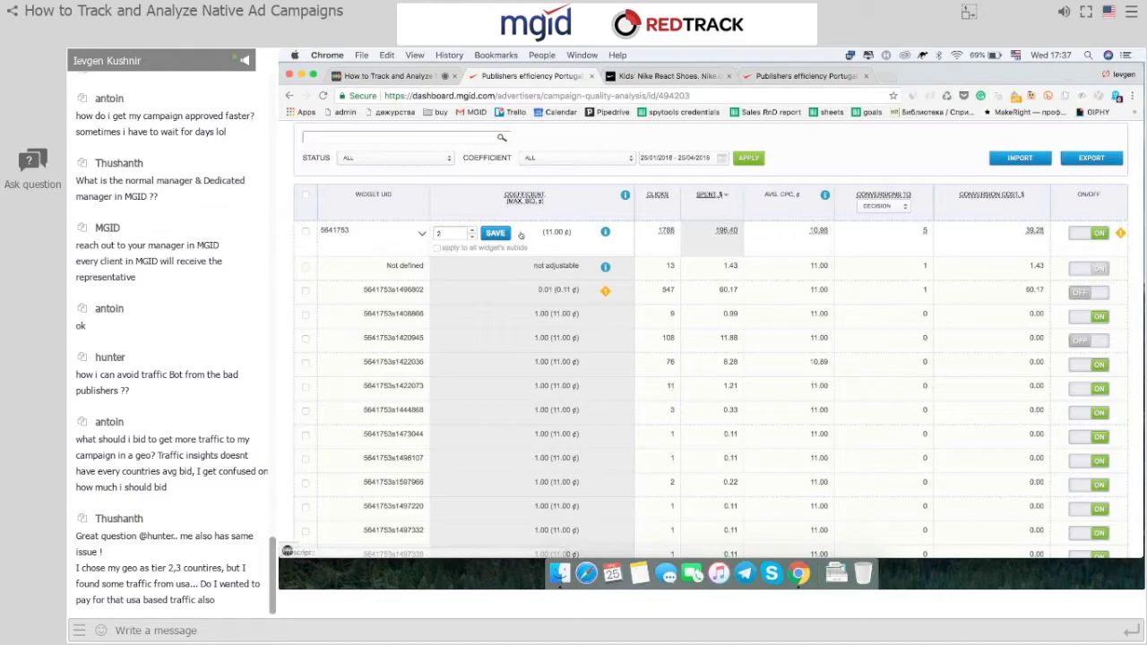
Save coefficient 2 for widget 5641753 and collapse its sub-ID rows.
click(496, 234)
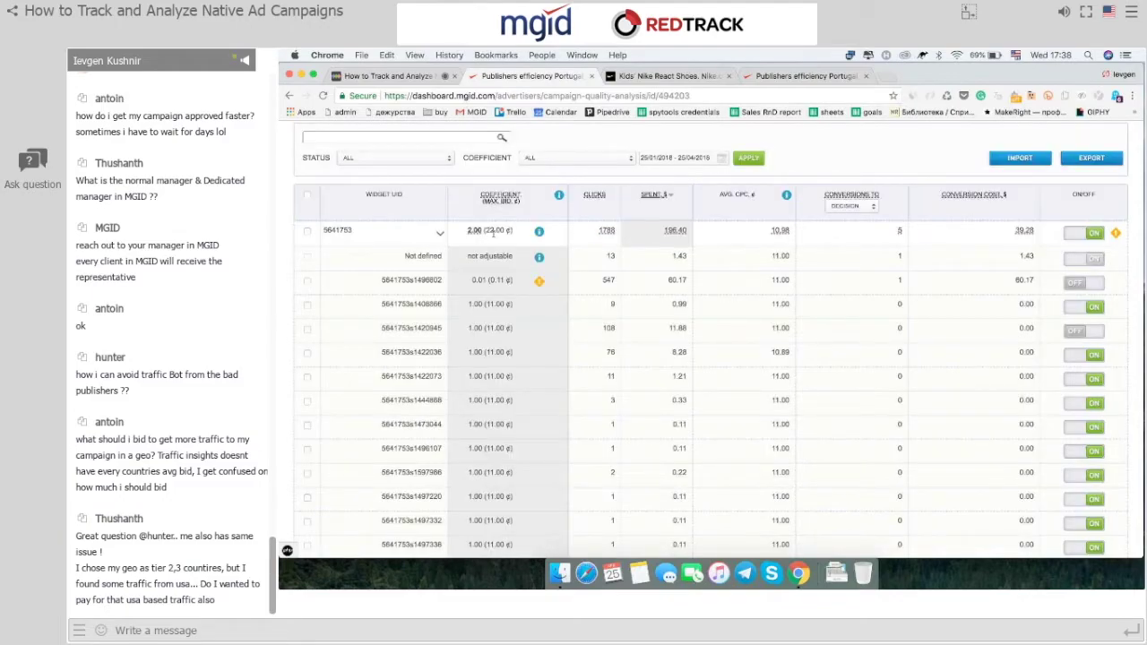
mouse_move(539, 231)
click(374, 235)
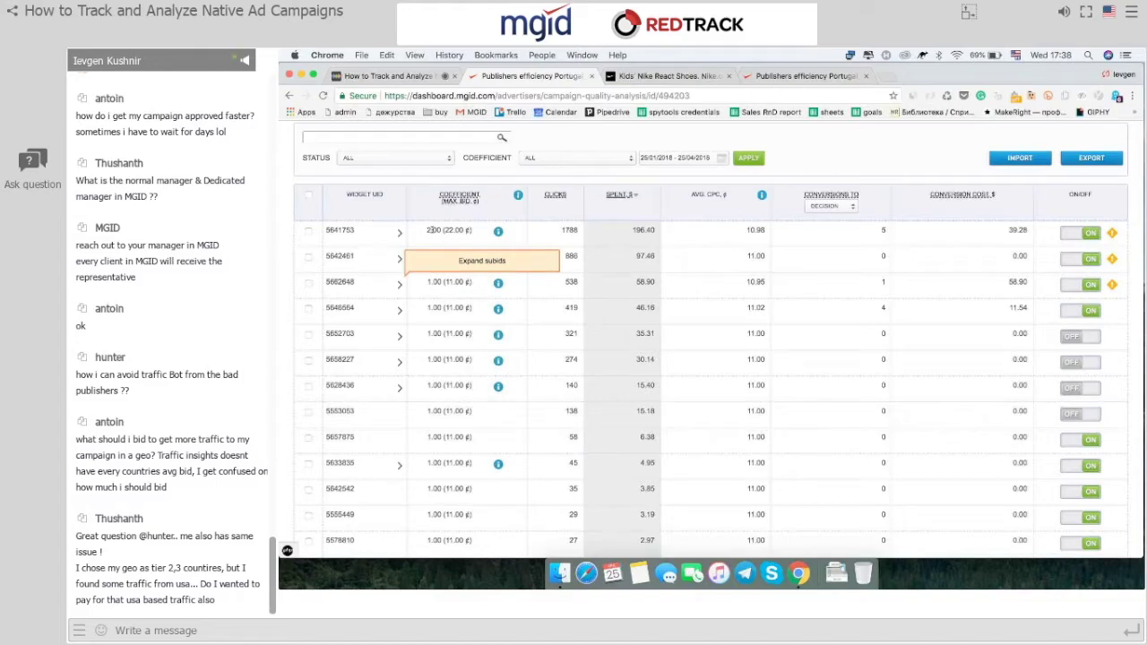
Expand widget 5662648 and save a 1.50 coefficient for sub-ID 5662648s1506415.
click(400, 284)
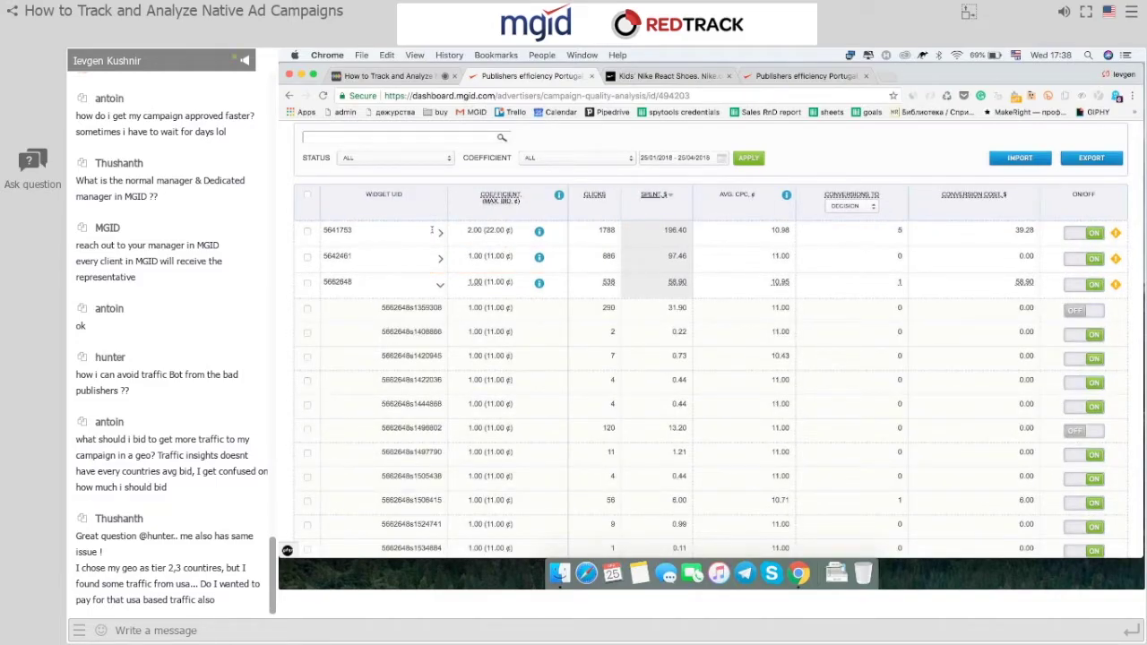
double_click(436, 500)
click(453, 502)
text(.5)
click(495, 505)
double_click(475, 501)
Return to the webinar room, briefly revisit the report, then go back to the webinar.
click(406, 78)
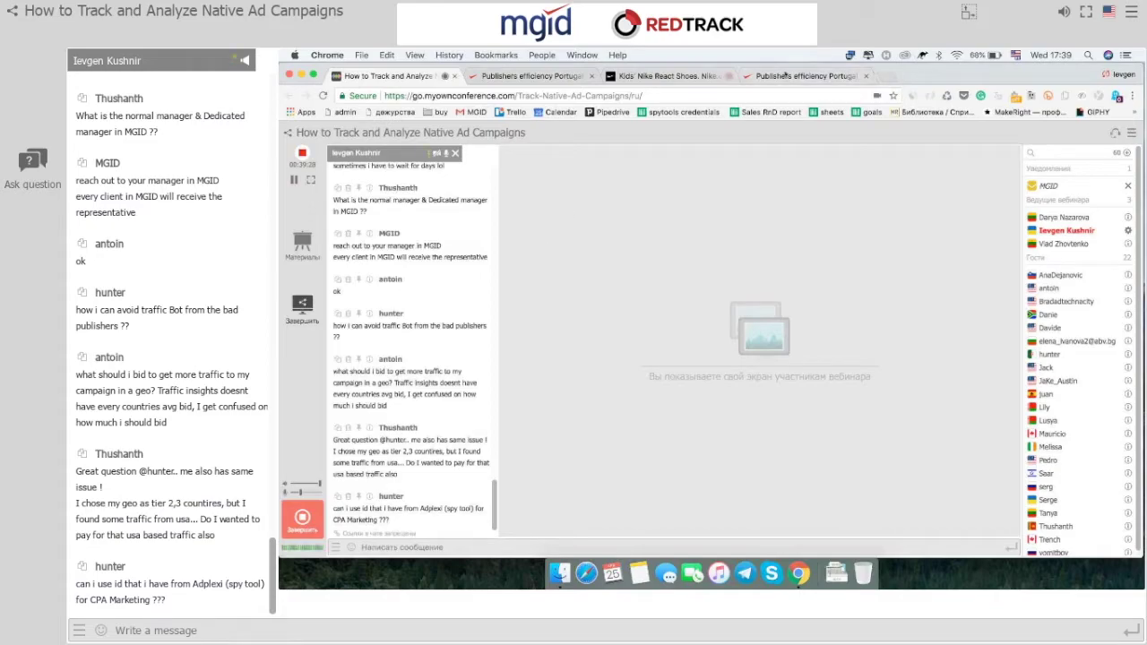
click(785, 76)
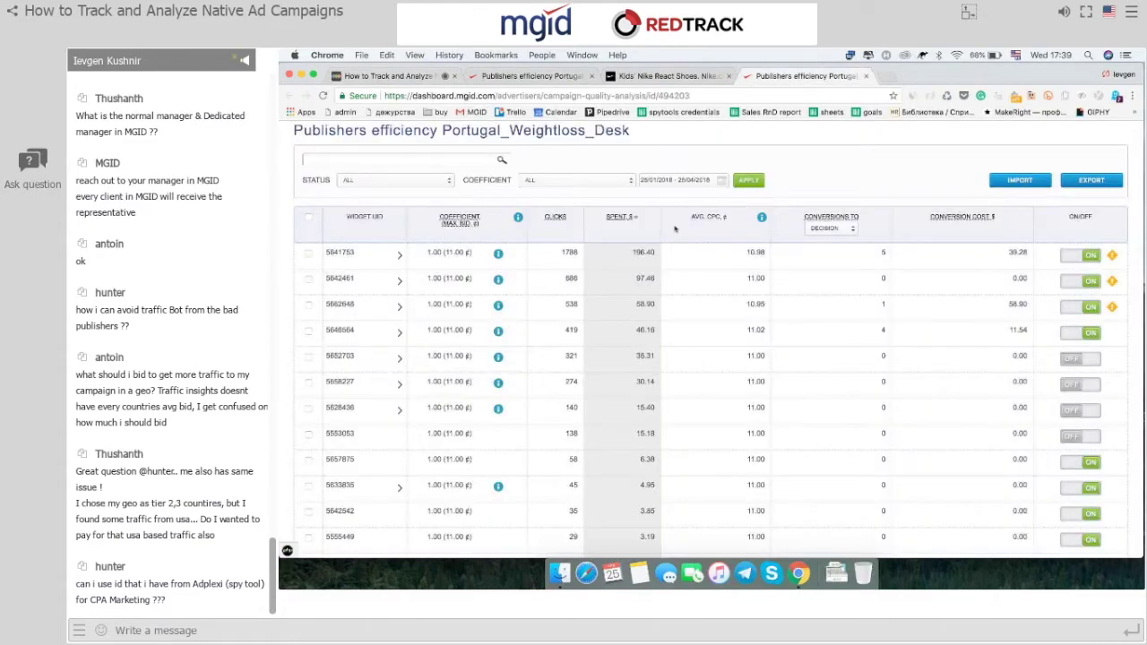
scroll(712, 418, down, 10)
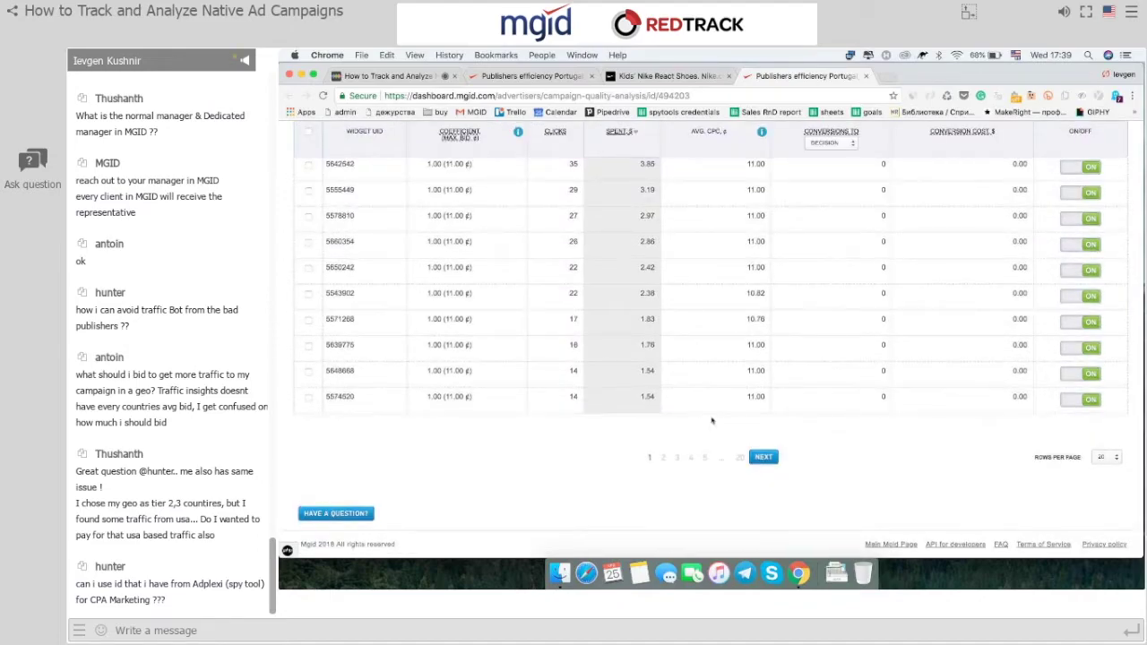
scroll(711, 419, up, 10)
scroll(712, 419, up, 3)
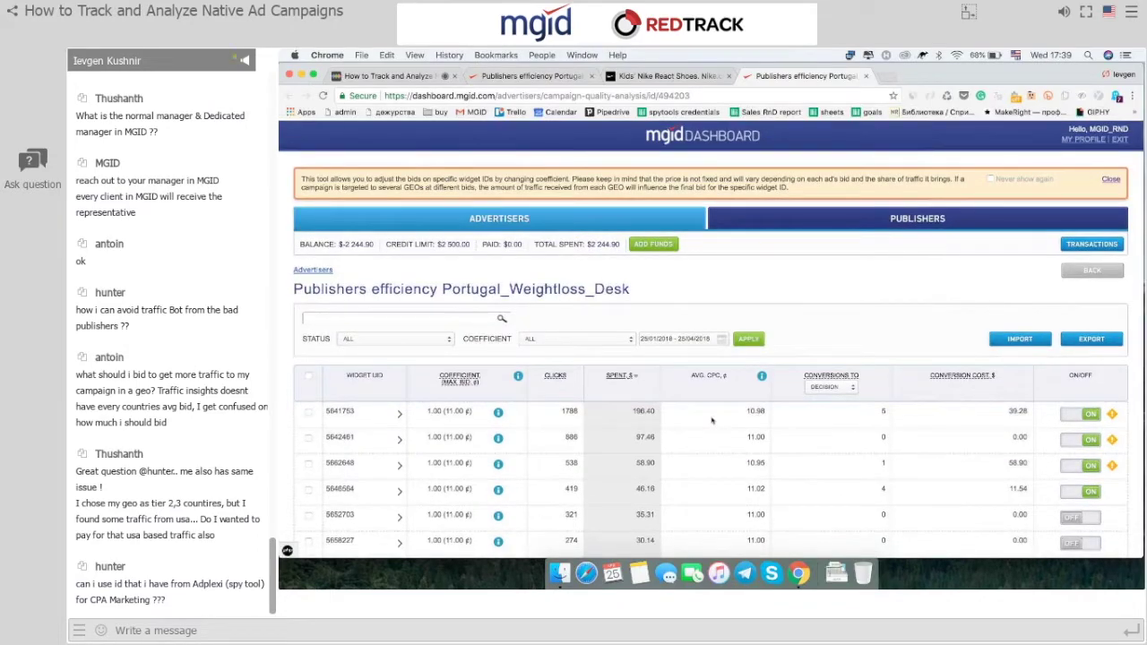
click(395, 75)
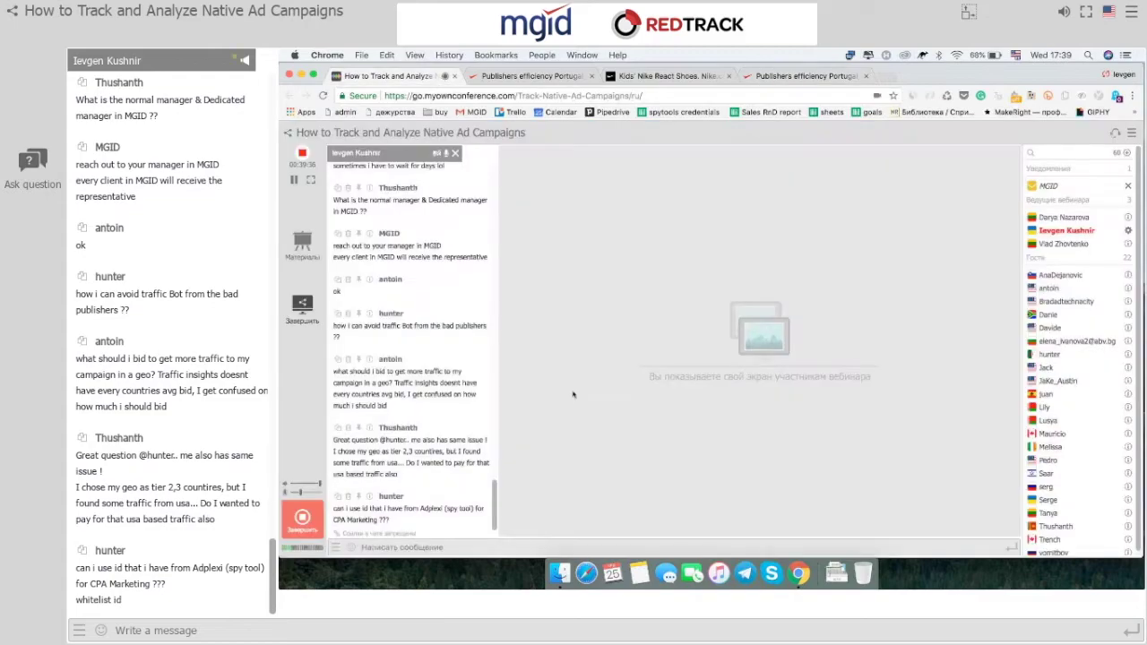
click(502, 544)
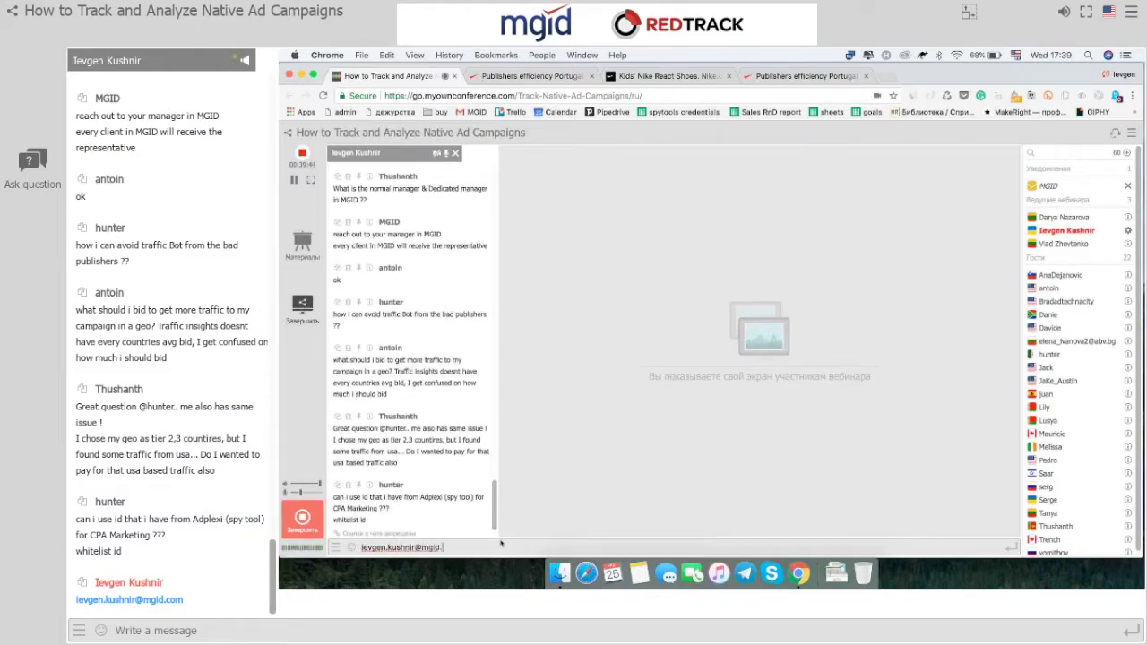
key(Return)
text(Sky)
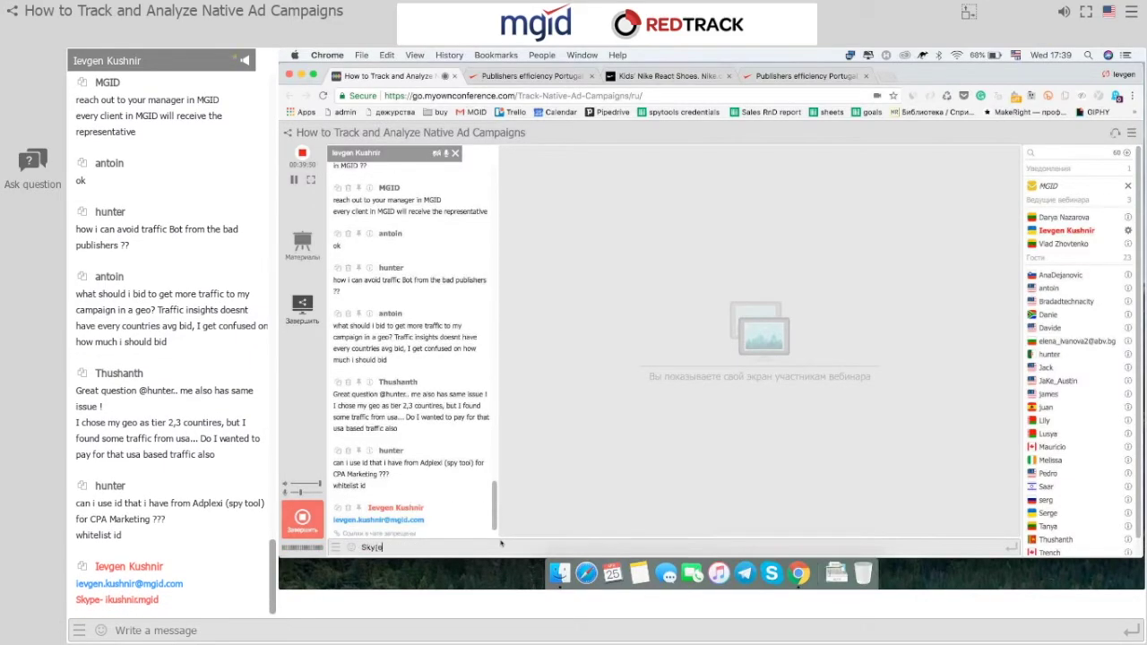
key(Return)
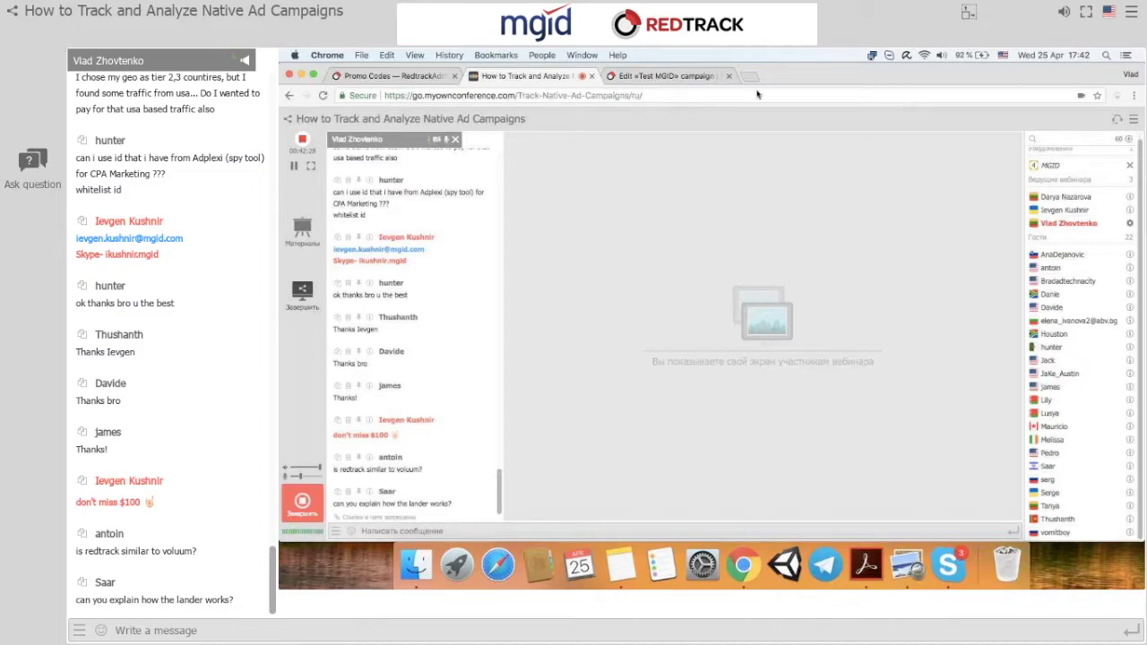
click(674, 78)
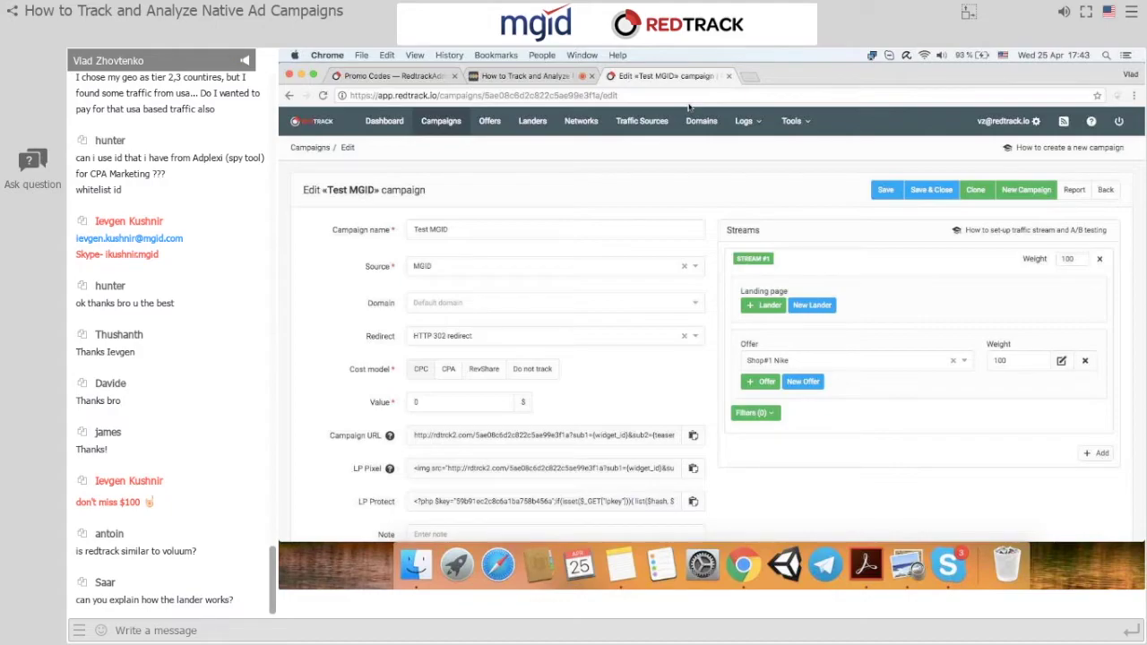
Open the Tools menu from the Test MGID campaign edit page.
click(791, 120)
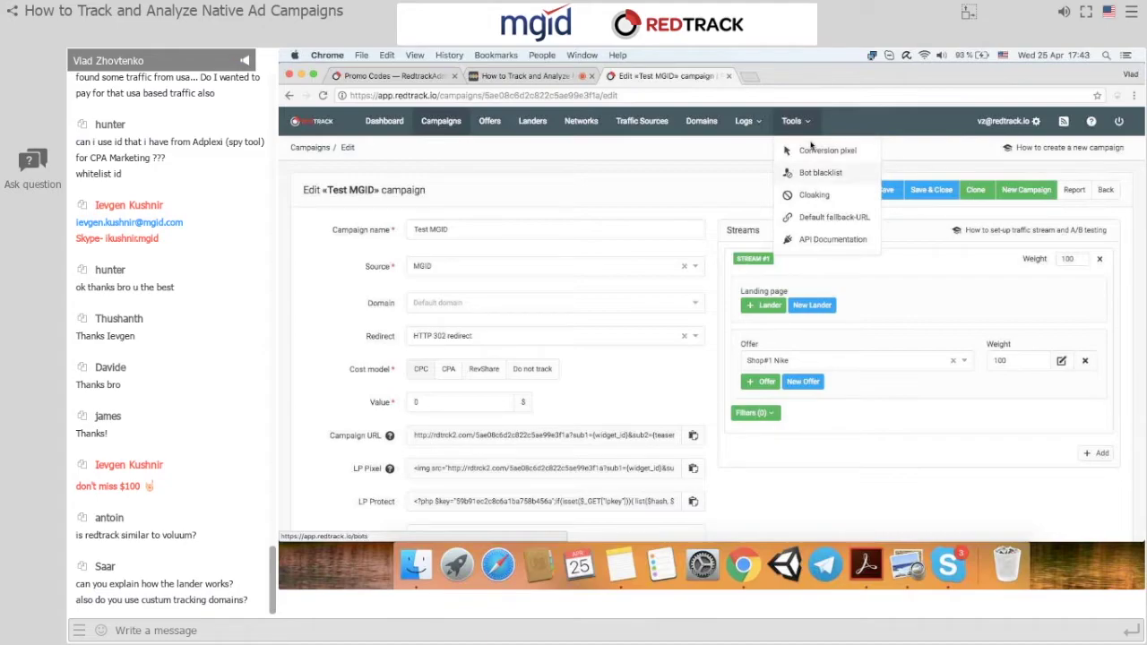
Open a blank New Bot Rule form in Bot blacklist, then go to the Cloaking page.
click(818, 172)
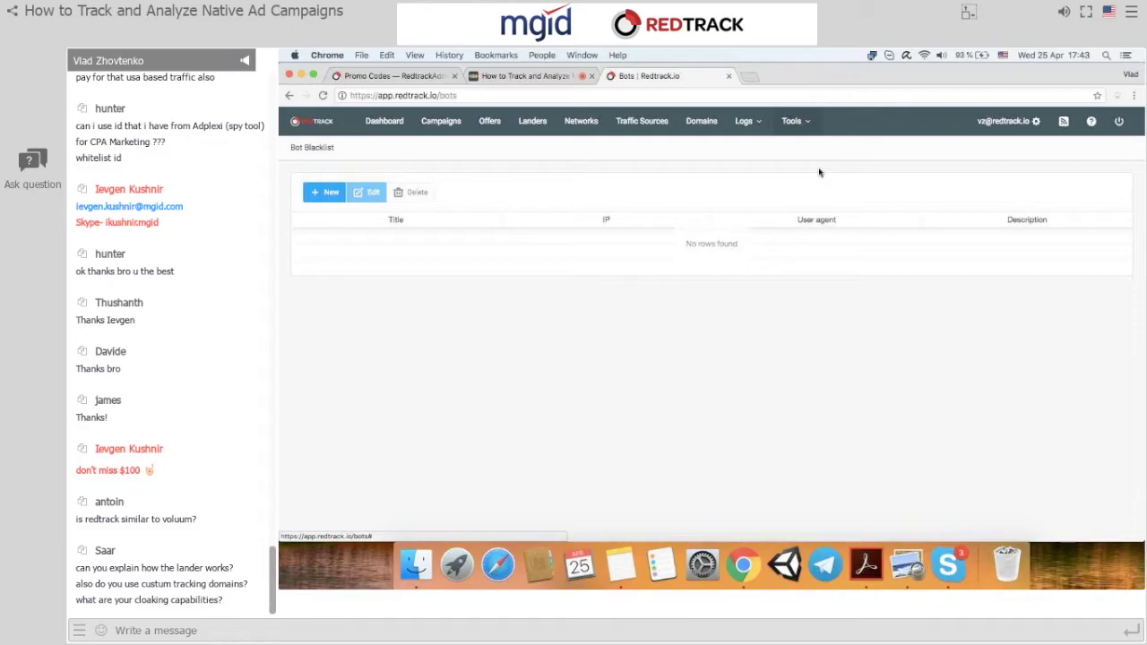
click(324, 192)
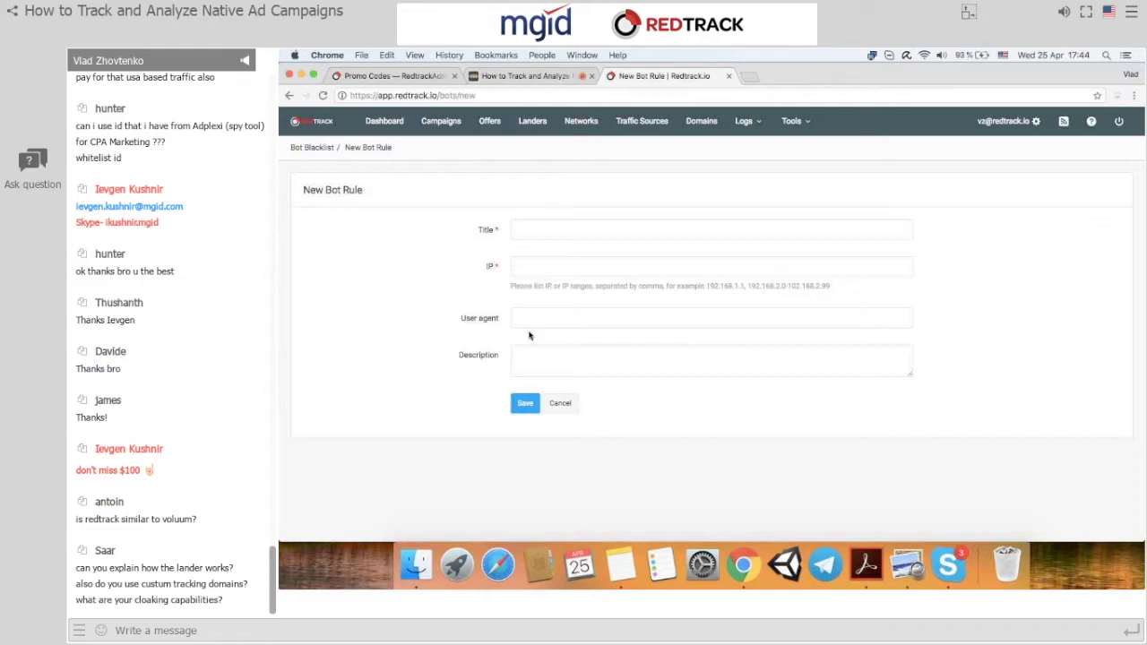
click(792, 121)
click(796, 194)
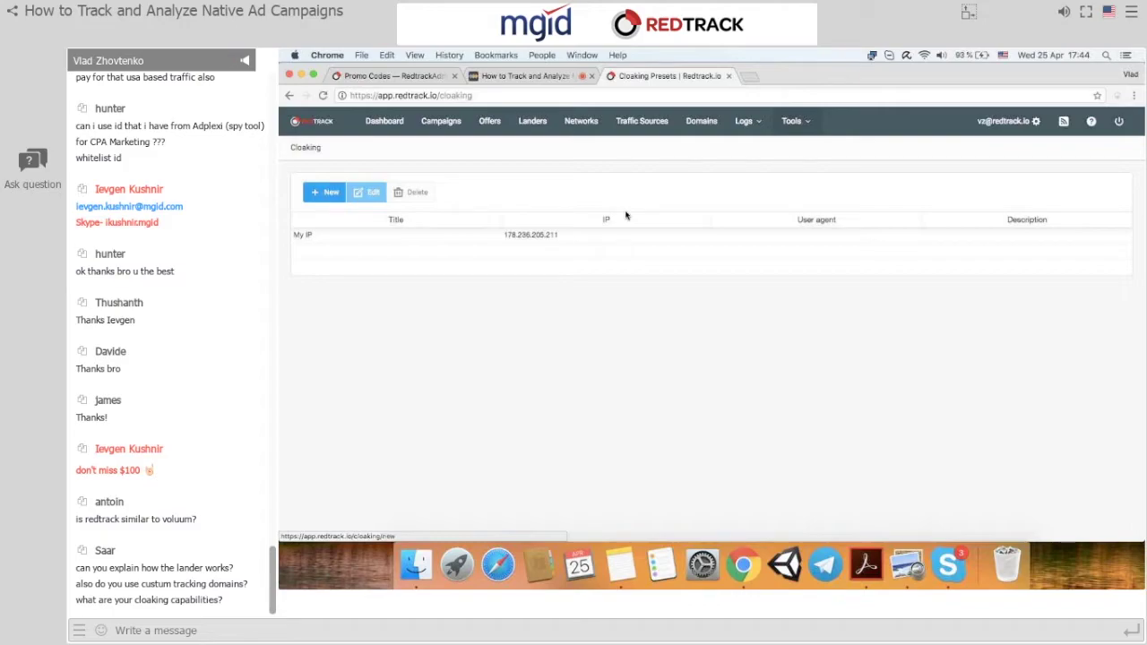
Open a blank New Cloaking Rule form, then go to the Default fallback-URL settings.
click(329, 185)
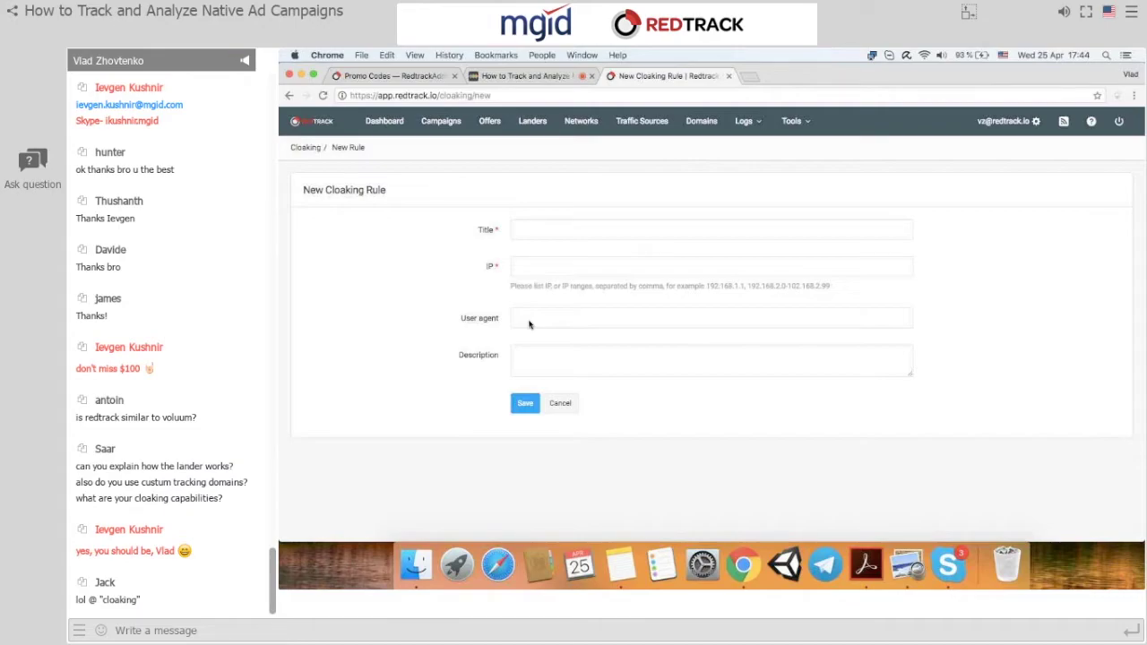
click(793, 119)
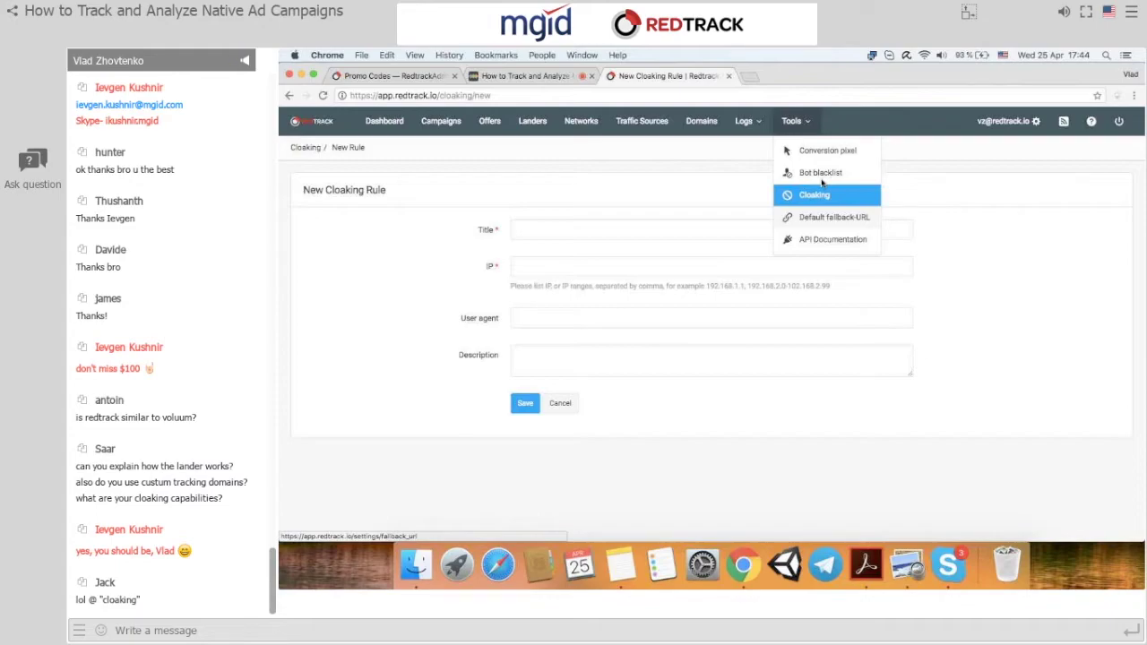
click(816, 218)
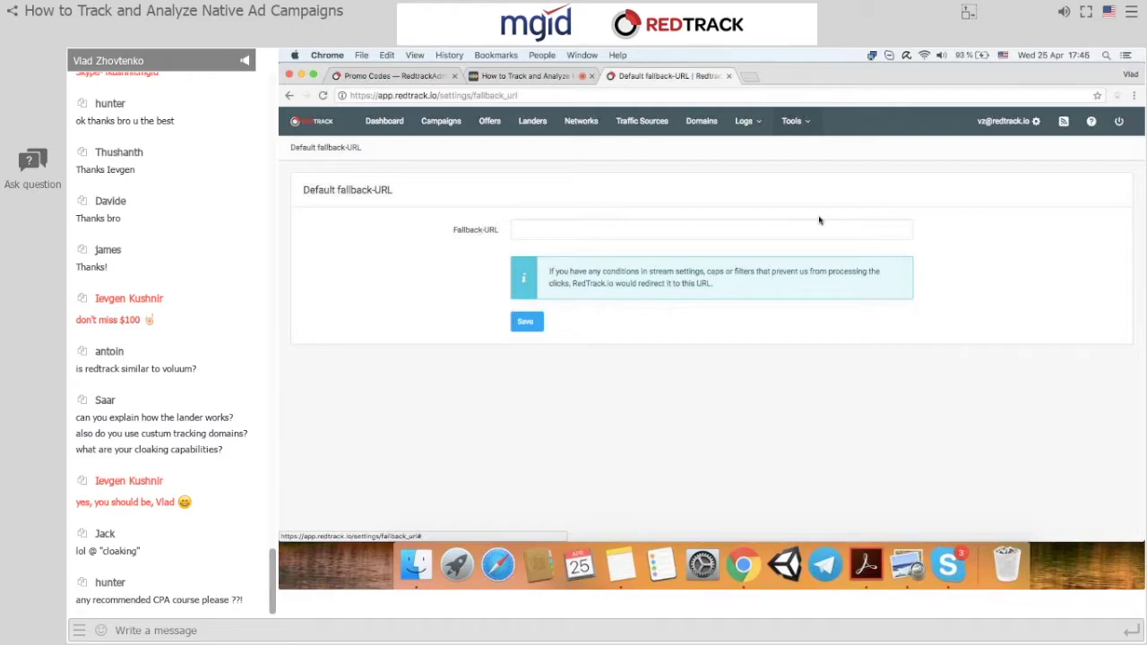
Look over Offers and a blank New offer form, then return to Campaigns and select Test YTZ.
click(489, 121)
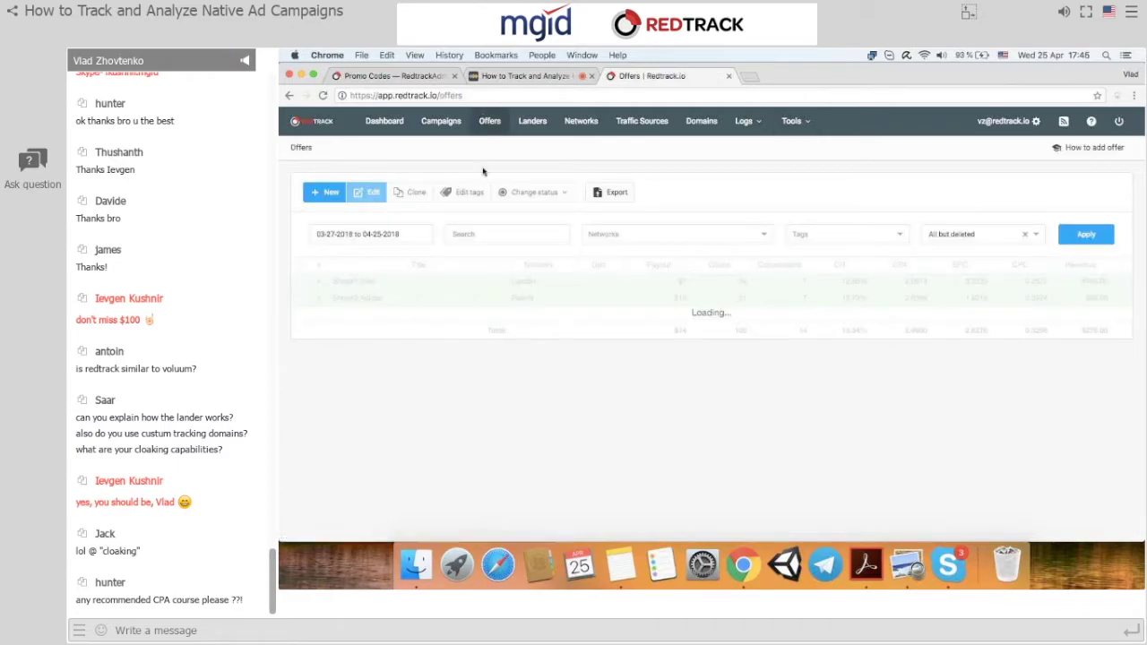
click(320, 198)
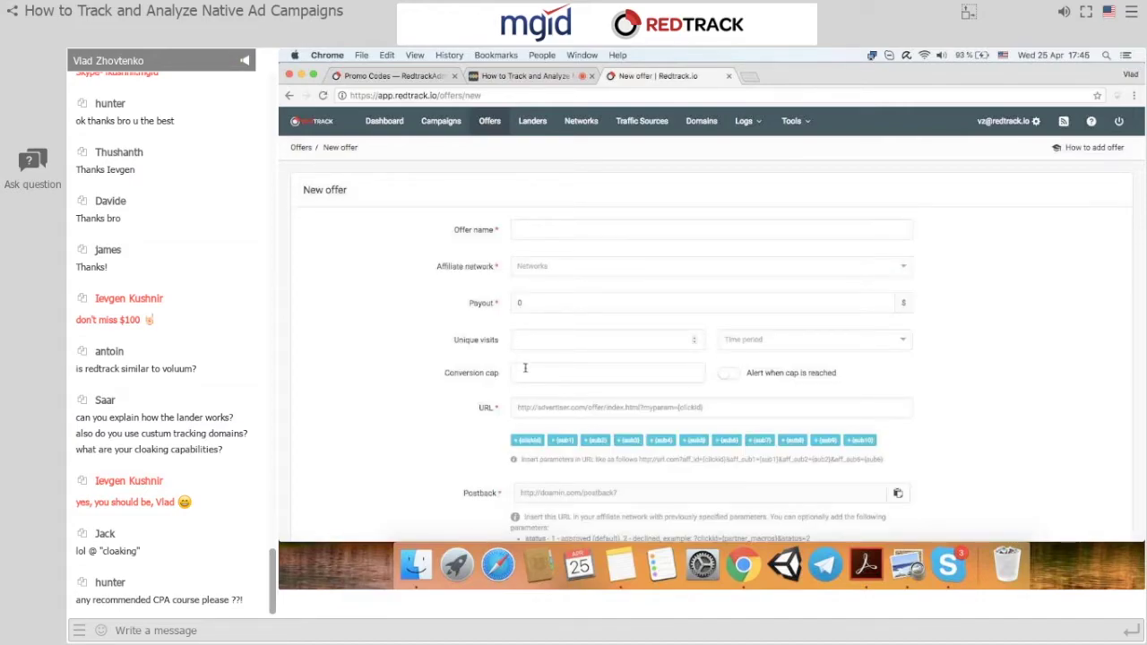
click(432, 122)
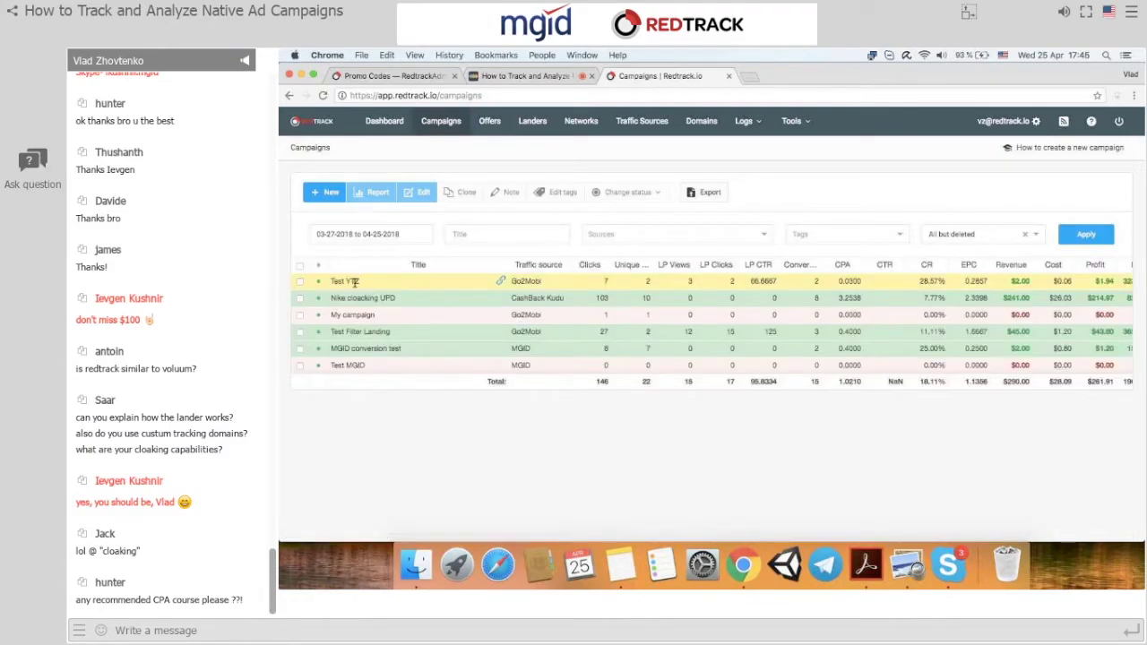
click(355, 282)
Give Test YTZ's first stream Shop#1 Nike and Shop#2 Adidas offers at 50/50, and add a second stream.
click(416, 194)
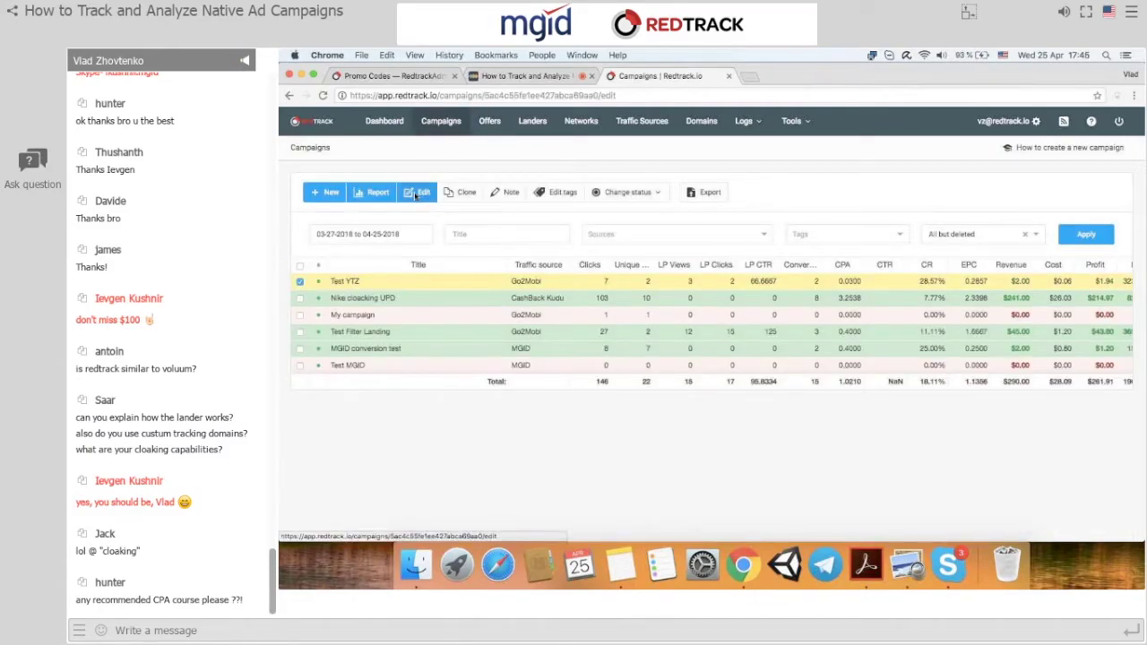
click(786, 362)
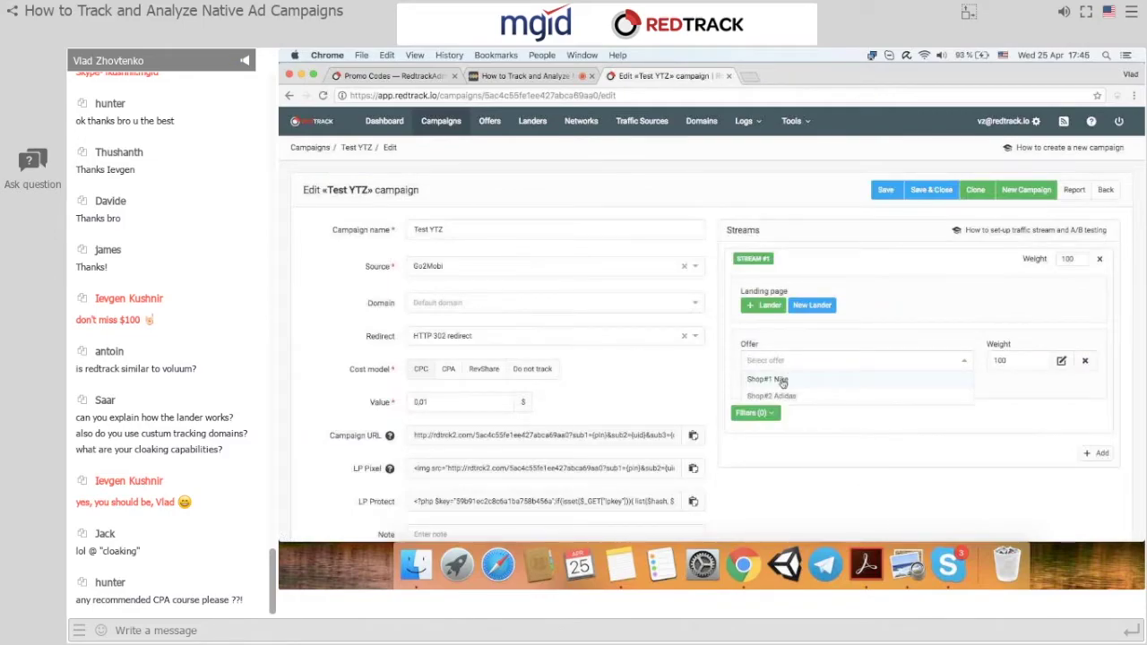
click(780, 379)
click(768, 383)
click(767, 383)
click(771, 418)
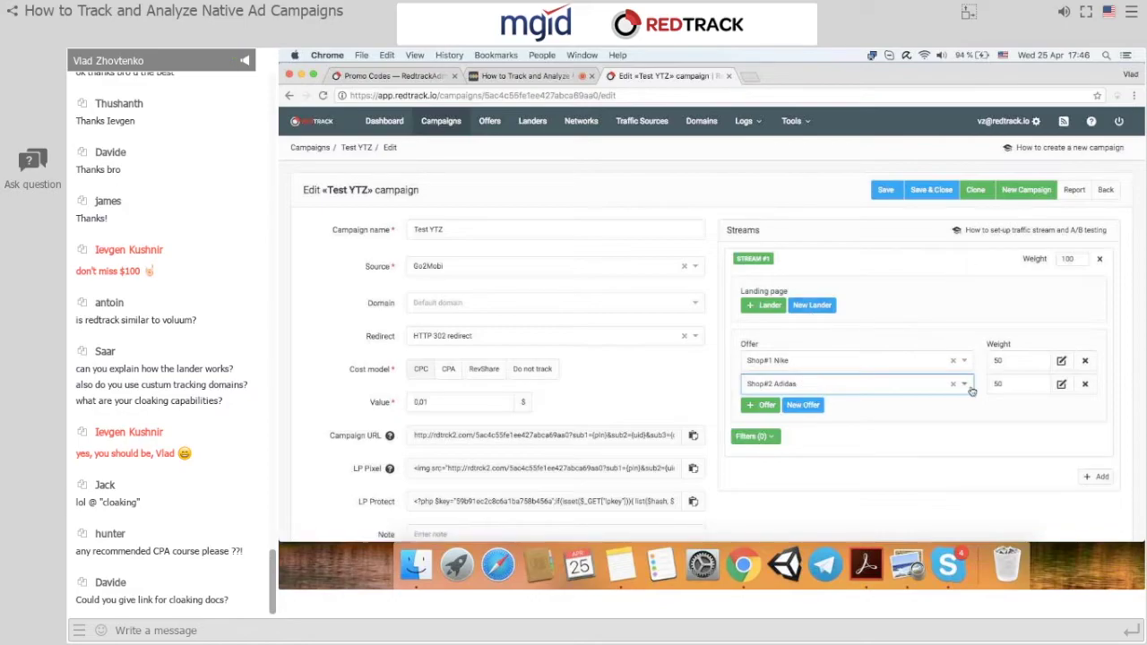
click(1094, 476)
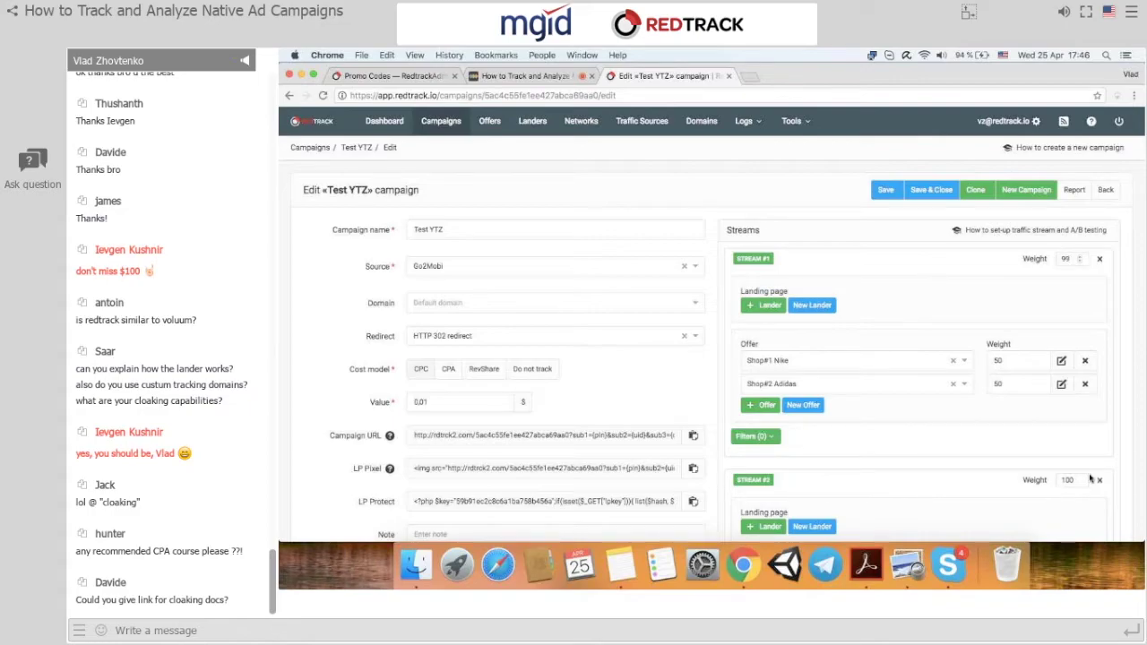
Set Stream #1's weight to 10 and open its Filters list (Countries, Cities, ISP, Cloaking, etc.).
click(1079, 257)
key(BackSpace)
click(971, 264)
scroll(950, 287, down, 3)
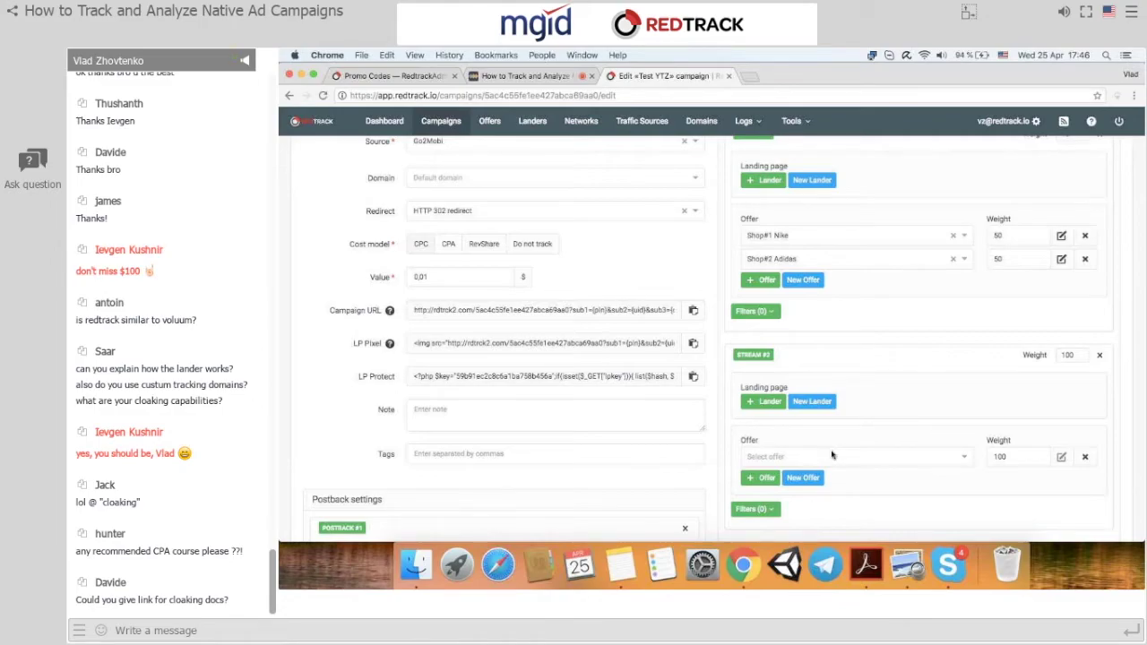
scroll(832, 456, up, 5)
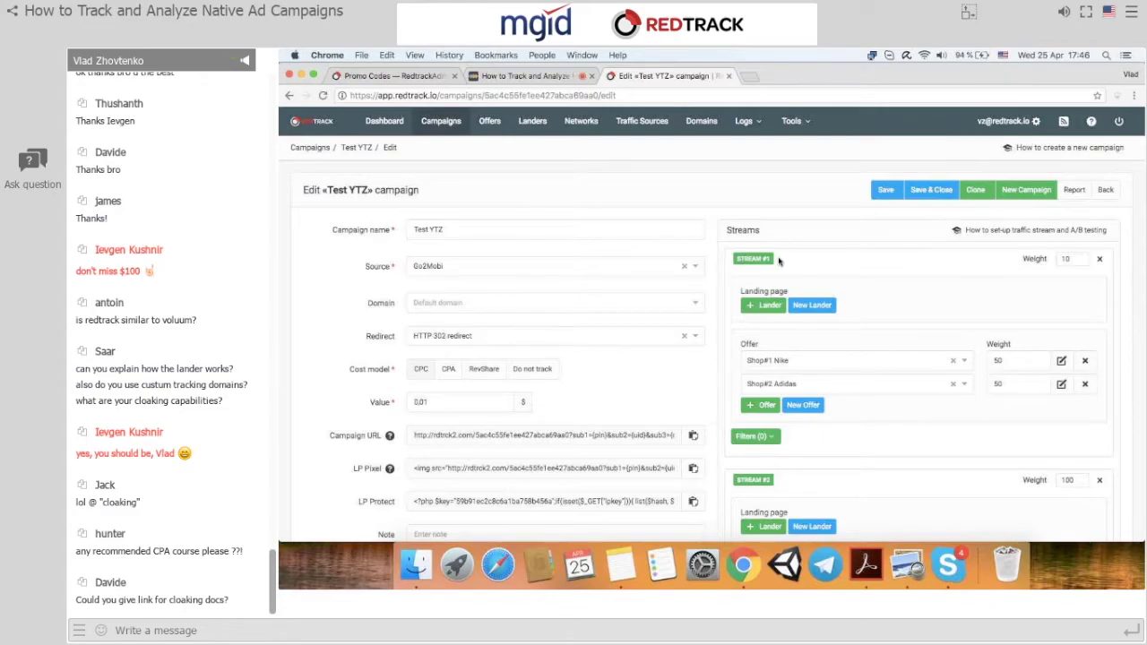
scroll(779, 260, down, 5)
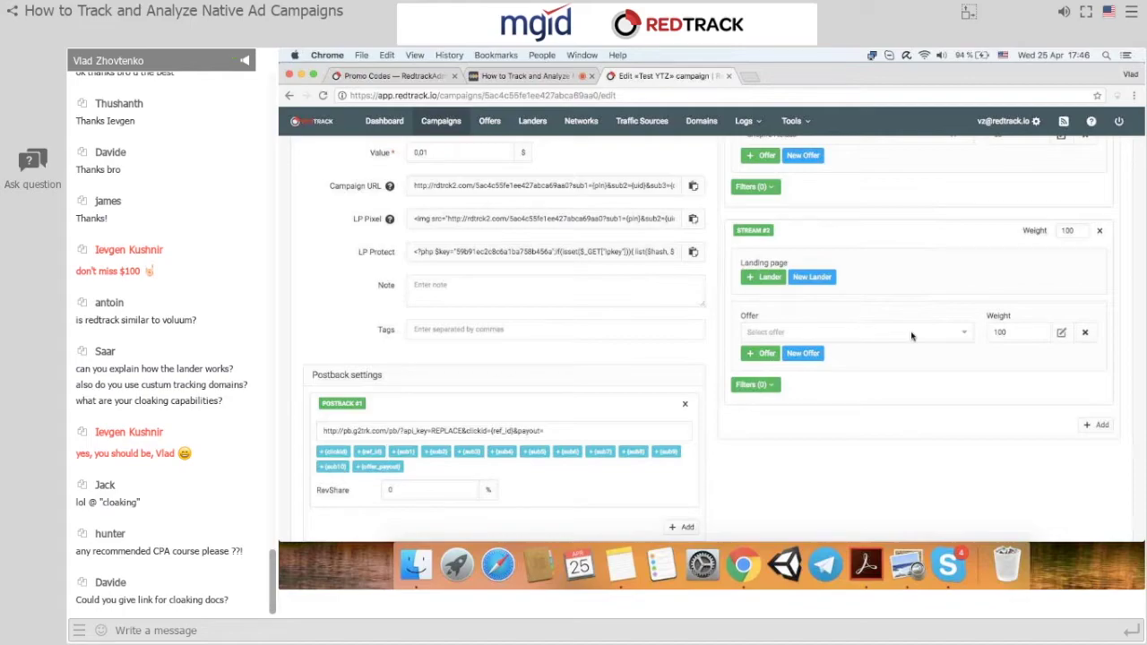
scroll(911, 337, up, 5)
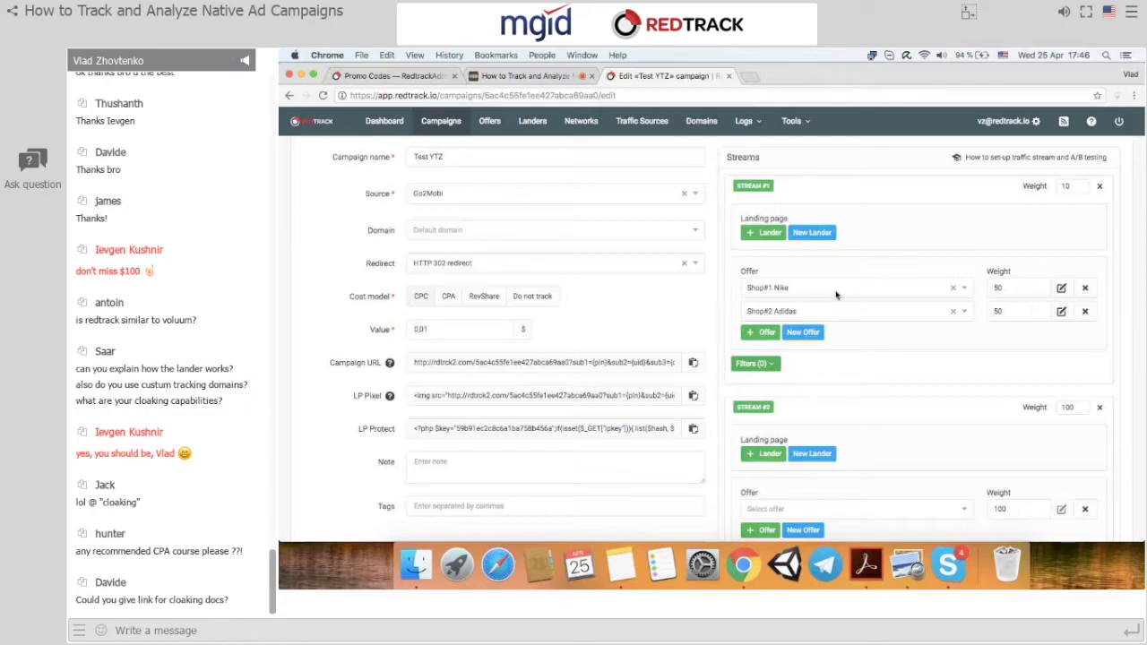
click(758, 363)
scroll(787, 289, down, 3)
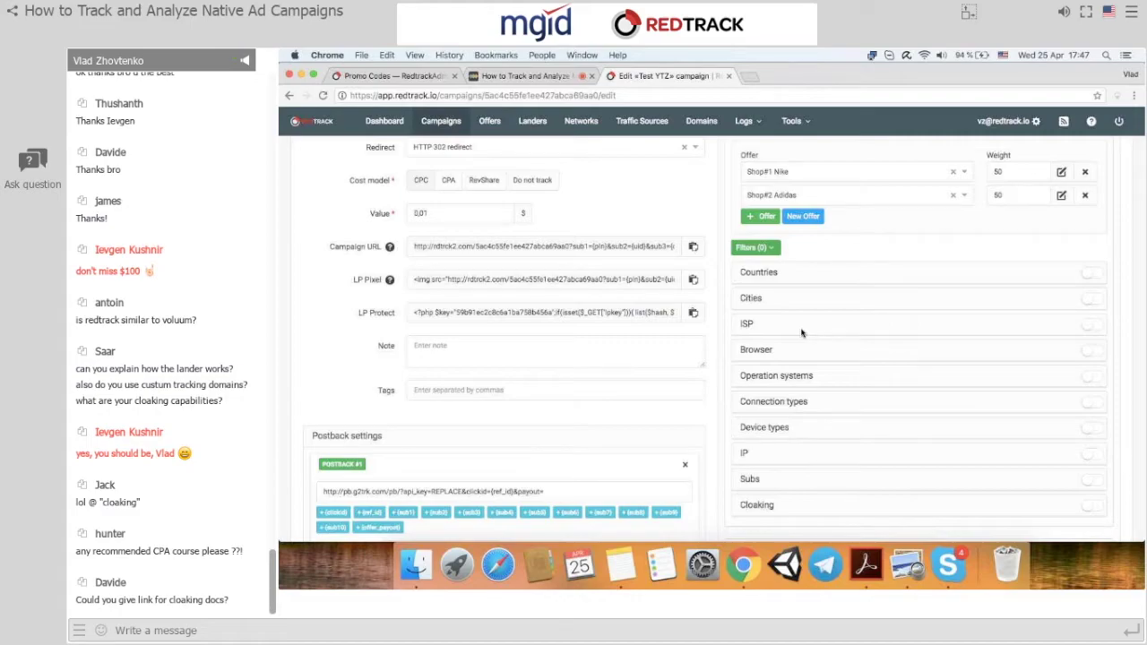
scroll(801, 333, up, 4)
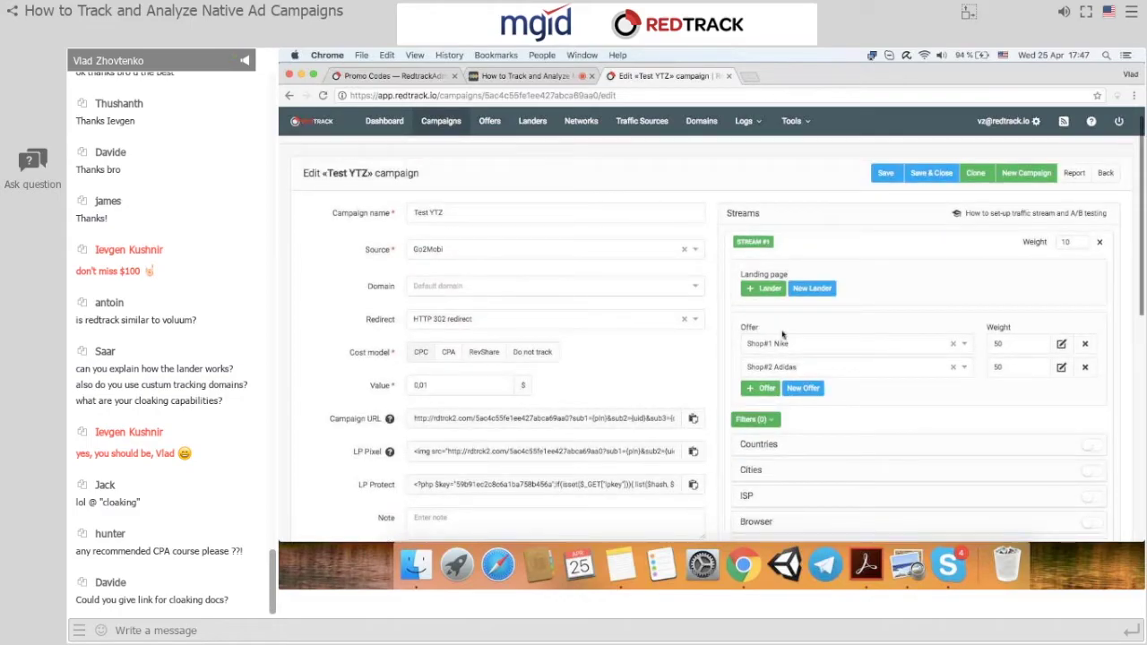
Turn on Stream #1's Operation systems filter set to Include, with iOS and Android.
scroll(783, 333, down, 10)
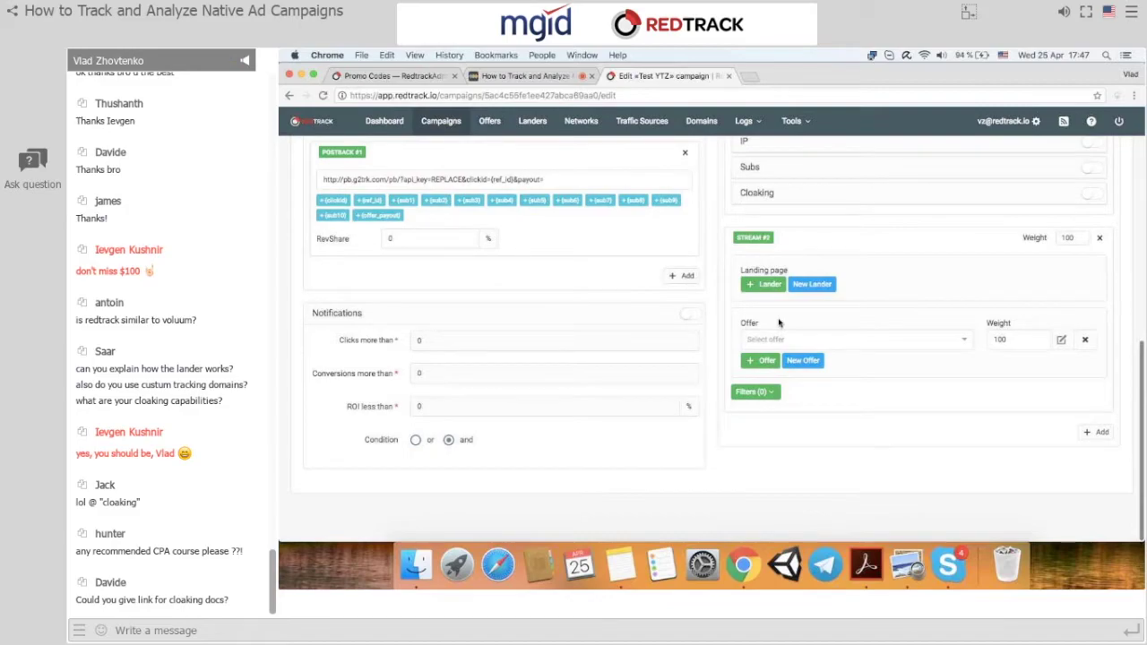
scroll(779, 323, up, 4)
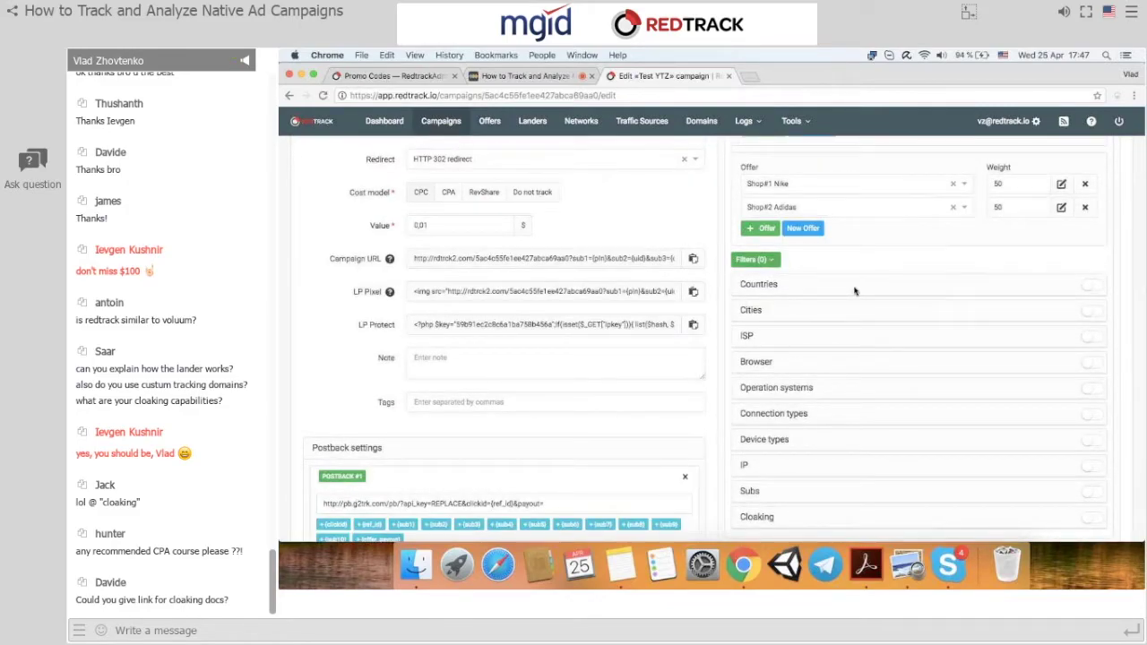
click(1093, 388)
click(850, 414)
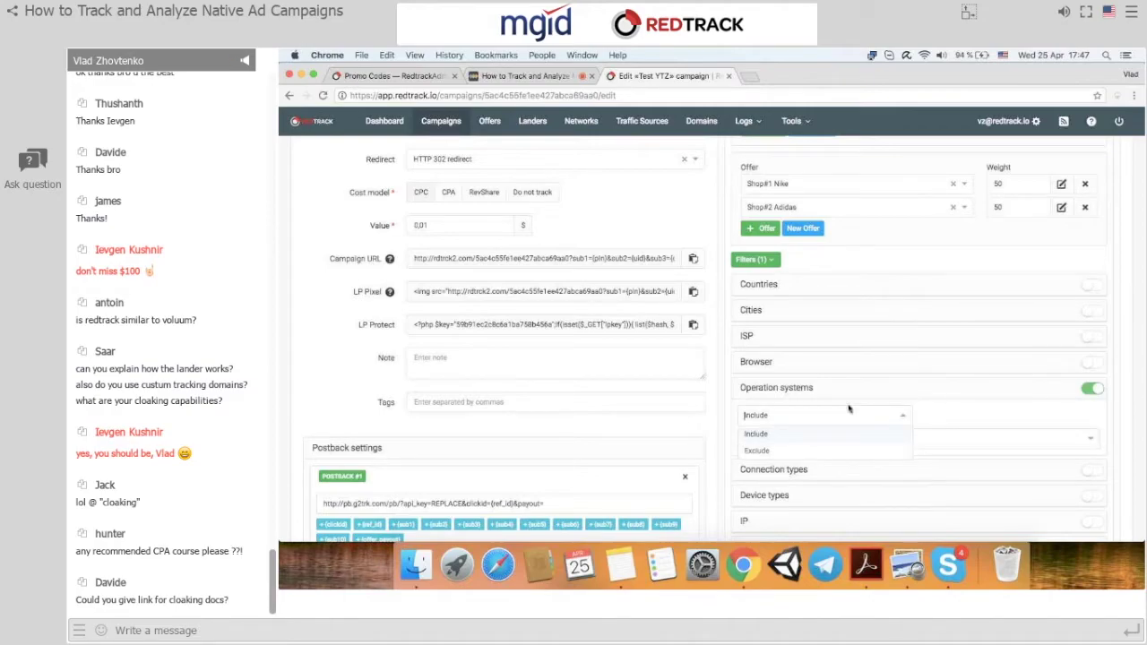
click(777, 433)
click(778, 438)
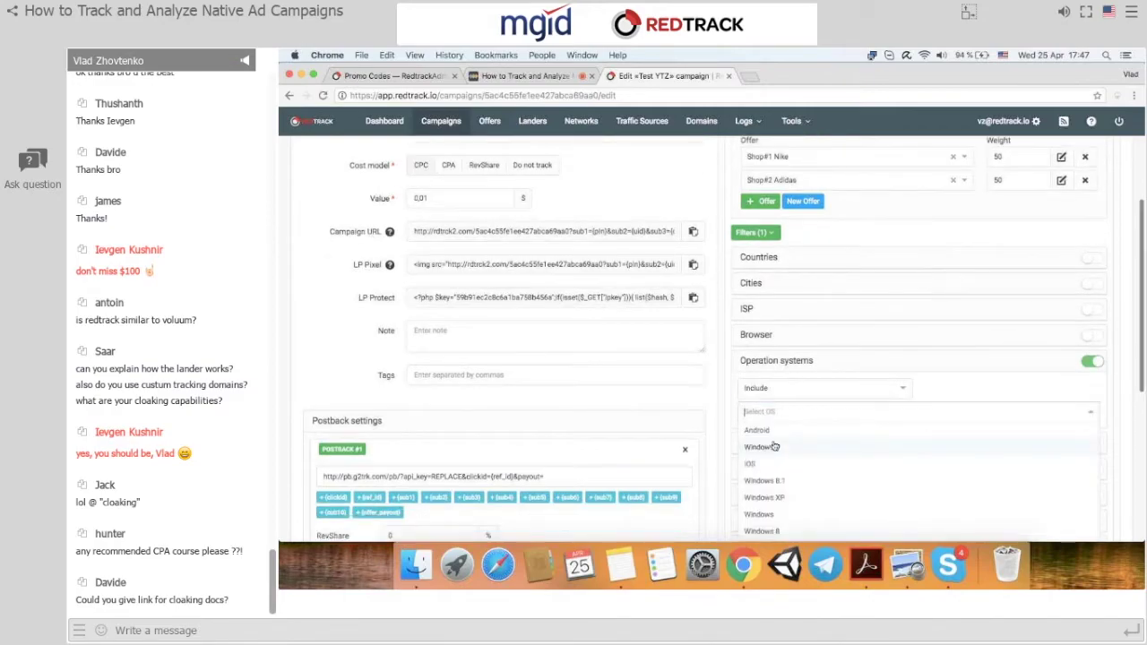
click(766, 466)
click(790, 417)
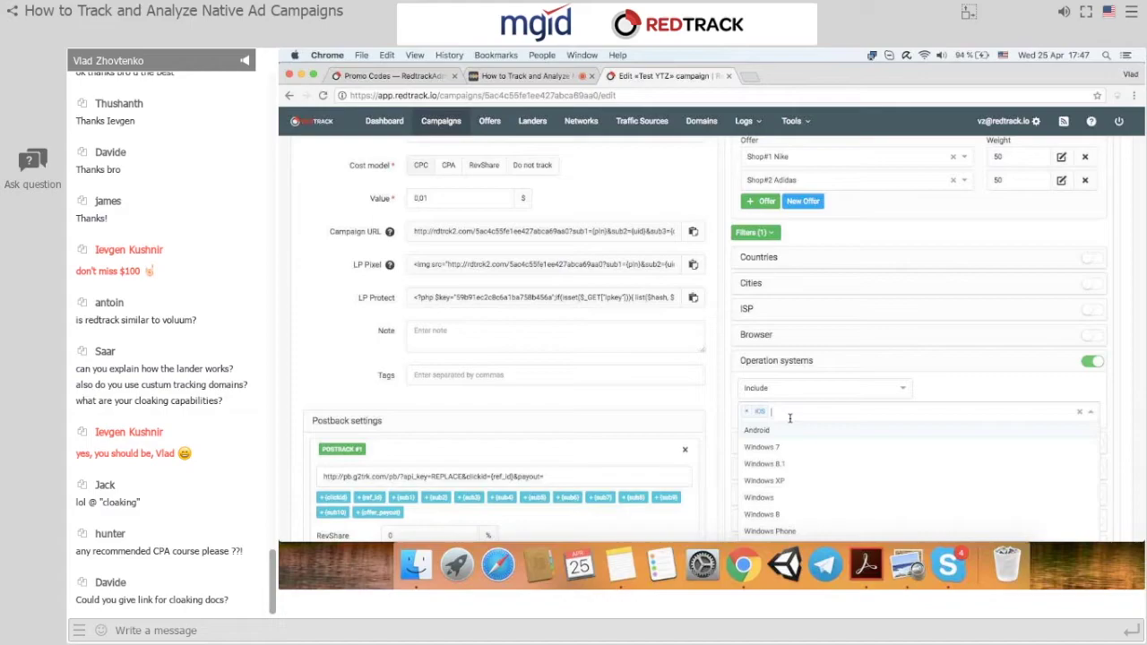
click(774, 429)
Review the edited stream, then leave for Campaigns, triggering the unsaved-changes warning.
scroll(779, 431, down, 2)
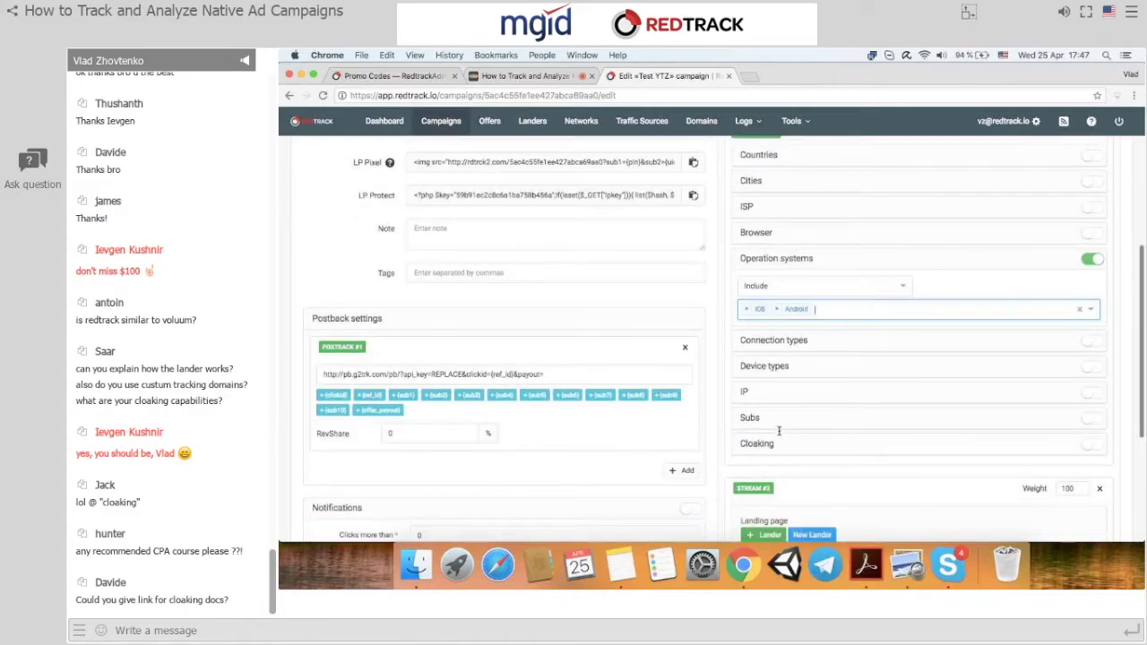
scroll(779, 431, up, 4)
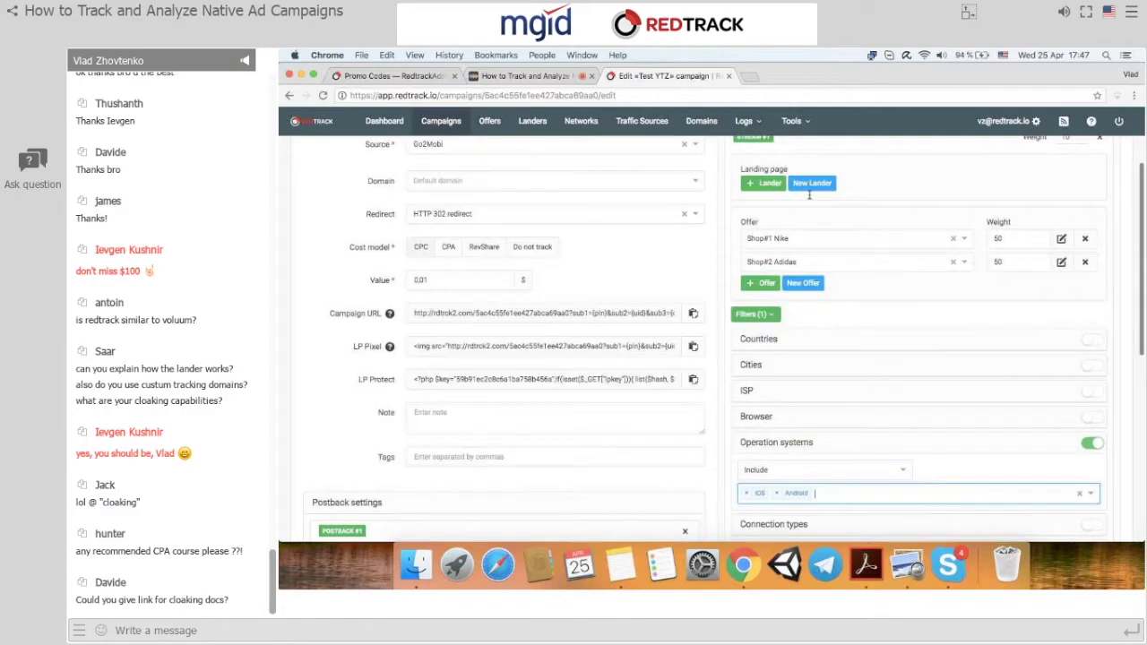
scroll(774, 204, down, 1)
scroll(780, 233, up, 2)
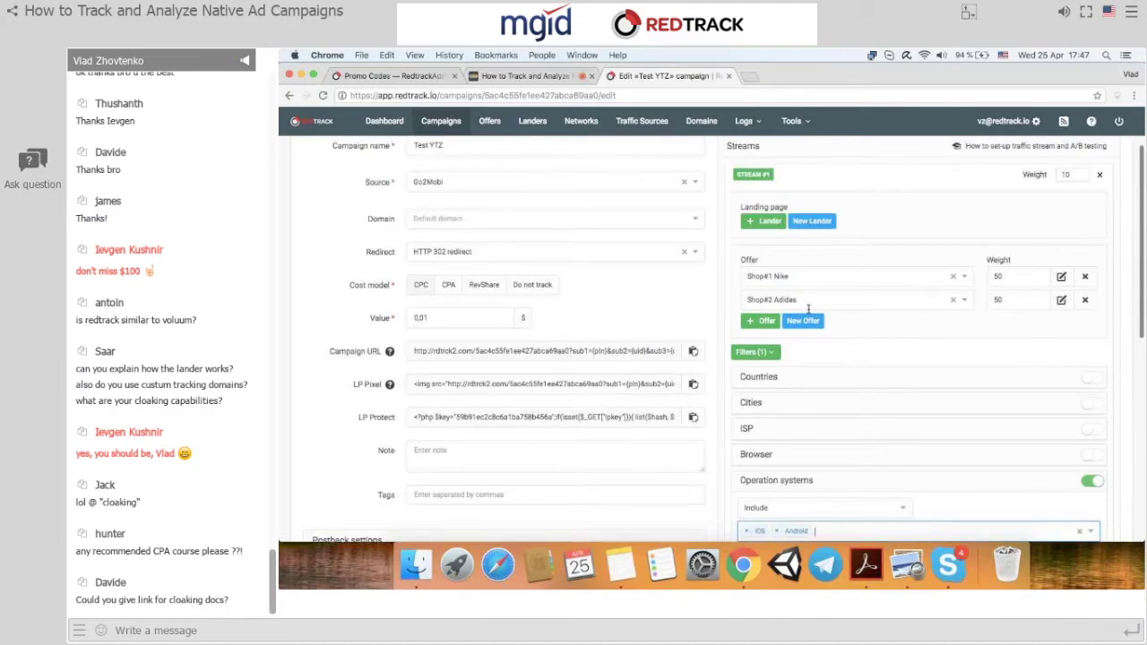
scroll(801, 301, down, 2)
scroll(802, 300, down, 12)
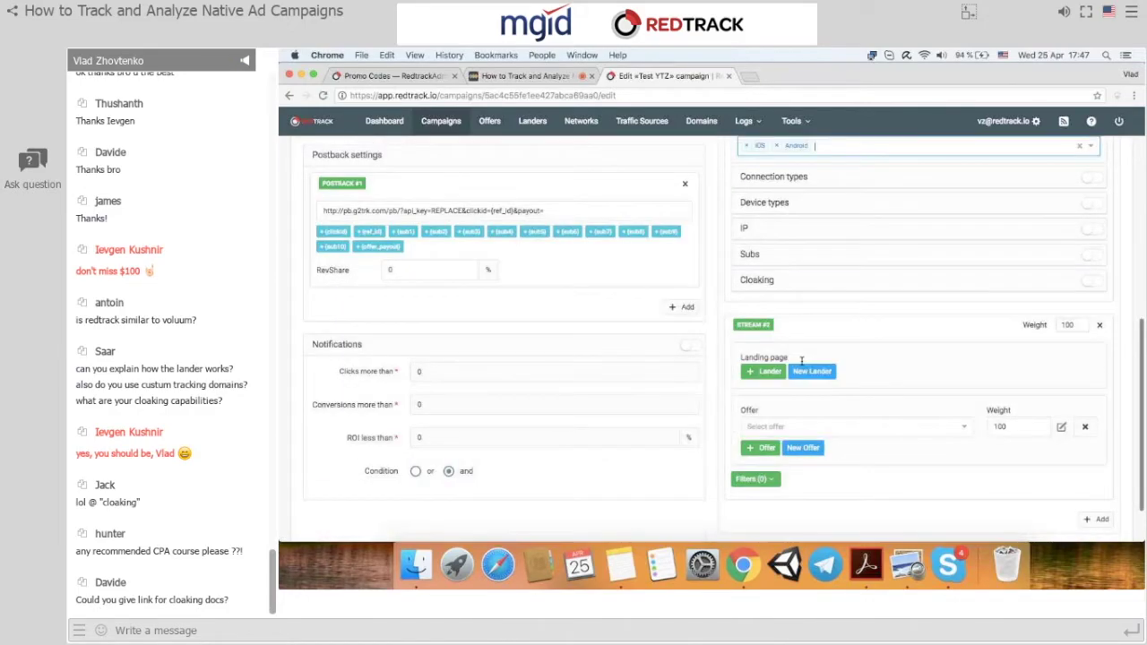
scroll(801, 361, up, 5)
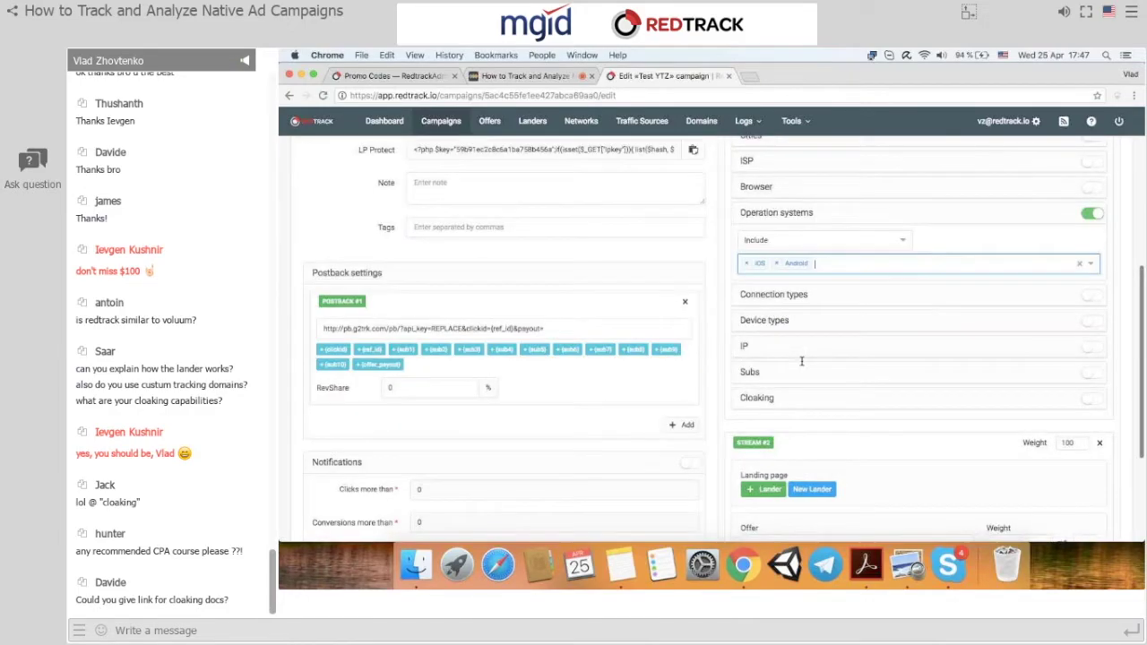
scroll(789, 314, down, 5)
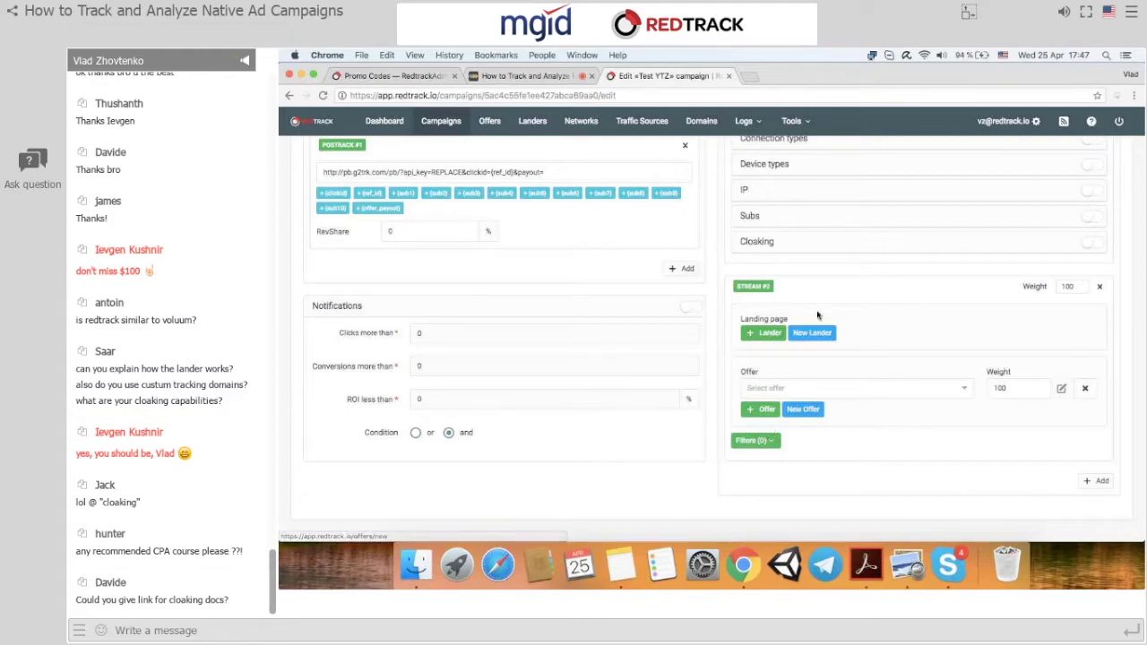
scroll(838, 430, up, 3)
scroll(840, 443, up, 3)
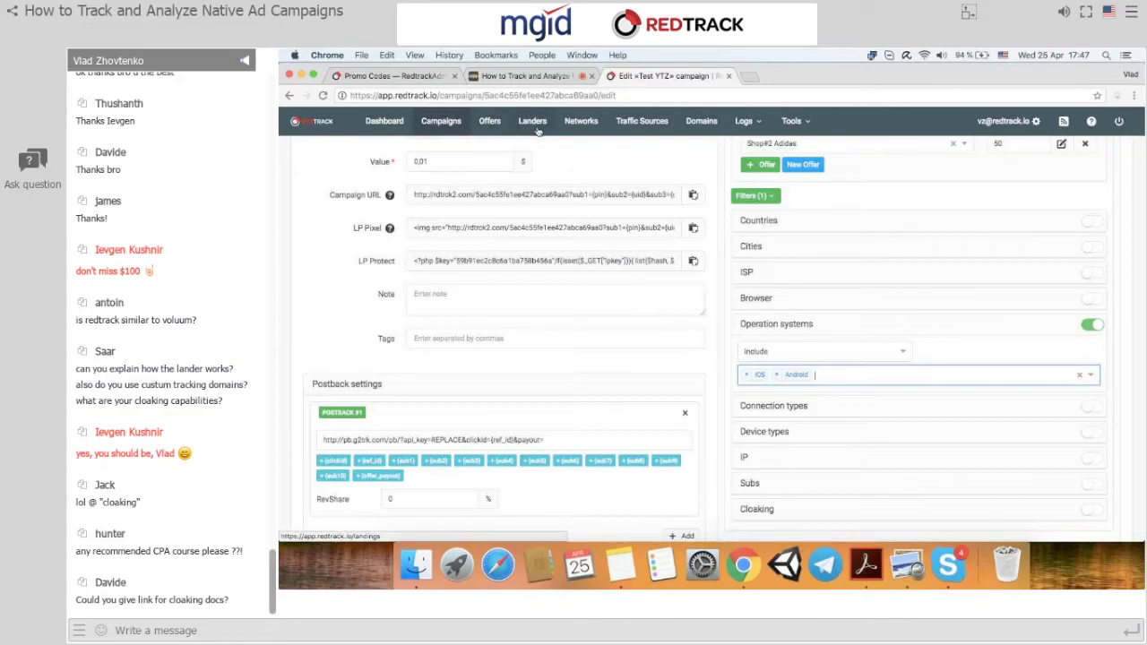
scroll(485, 130, up, 2)
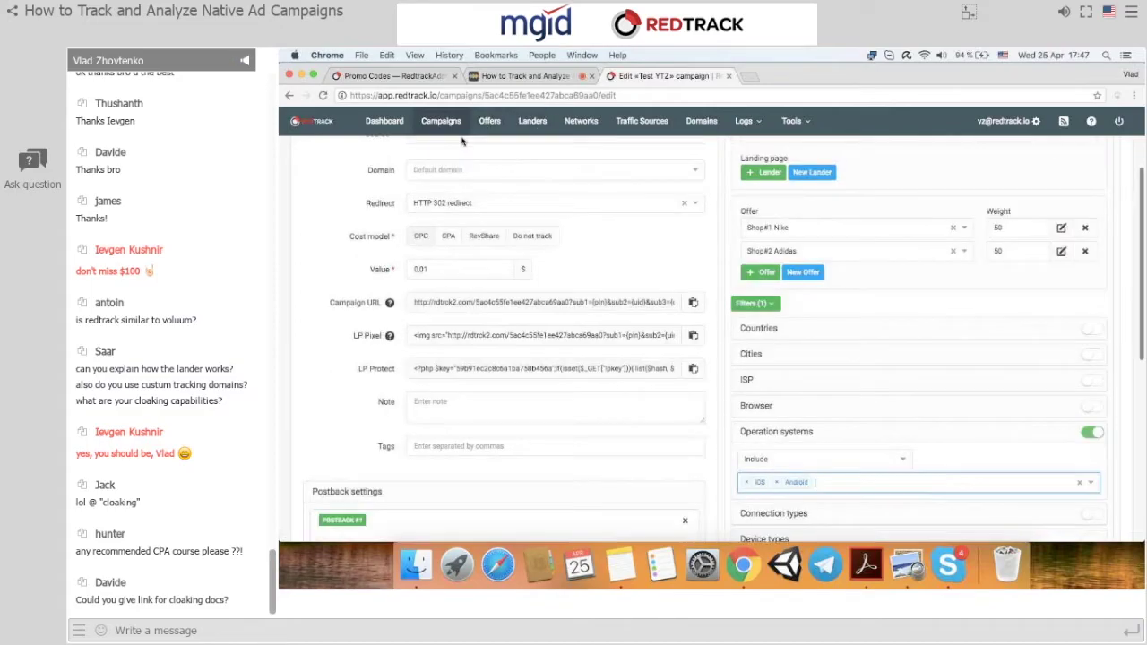
click(439, 125)
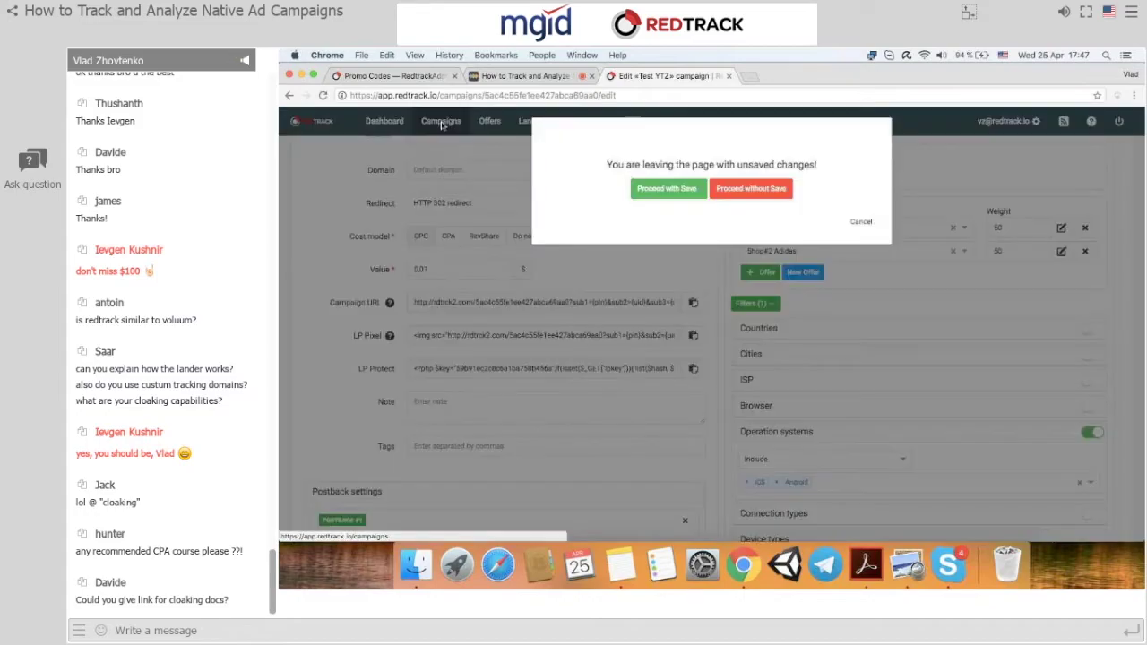
Discard the Test YTZ edits, select Nike cloaking UPD, browse Tools, and open the Conversions log.
click(742, 197)
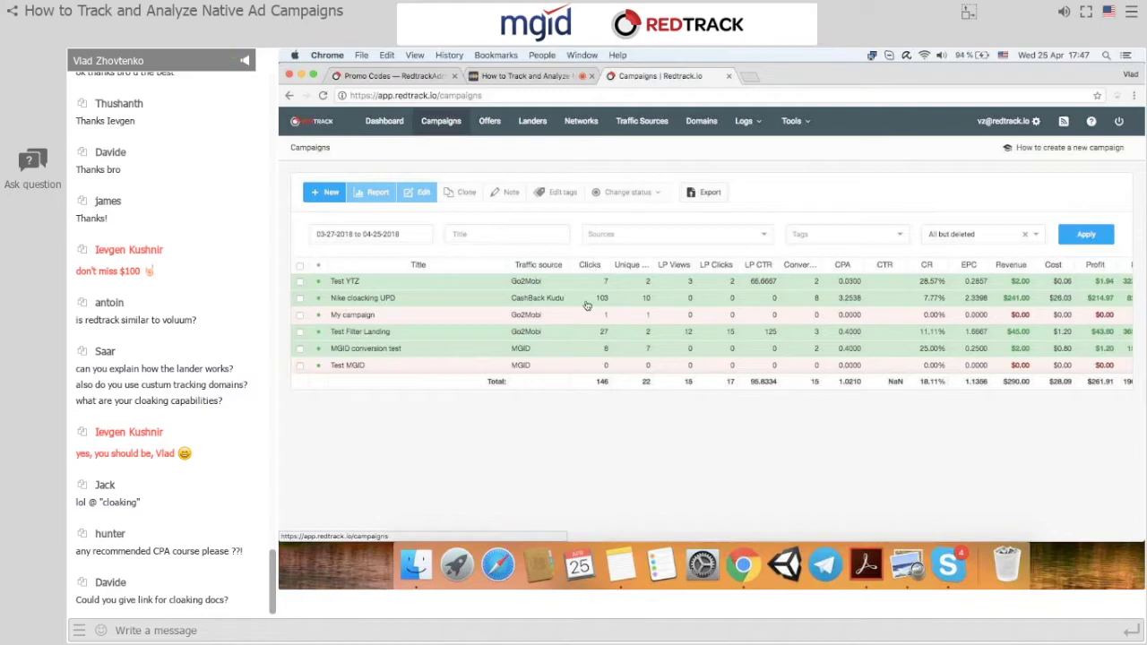
click(587, 306)
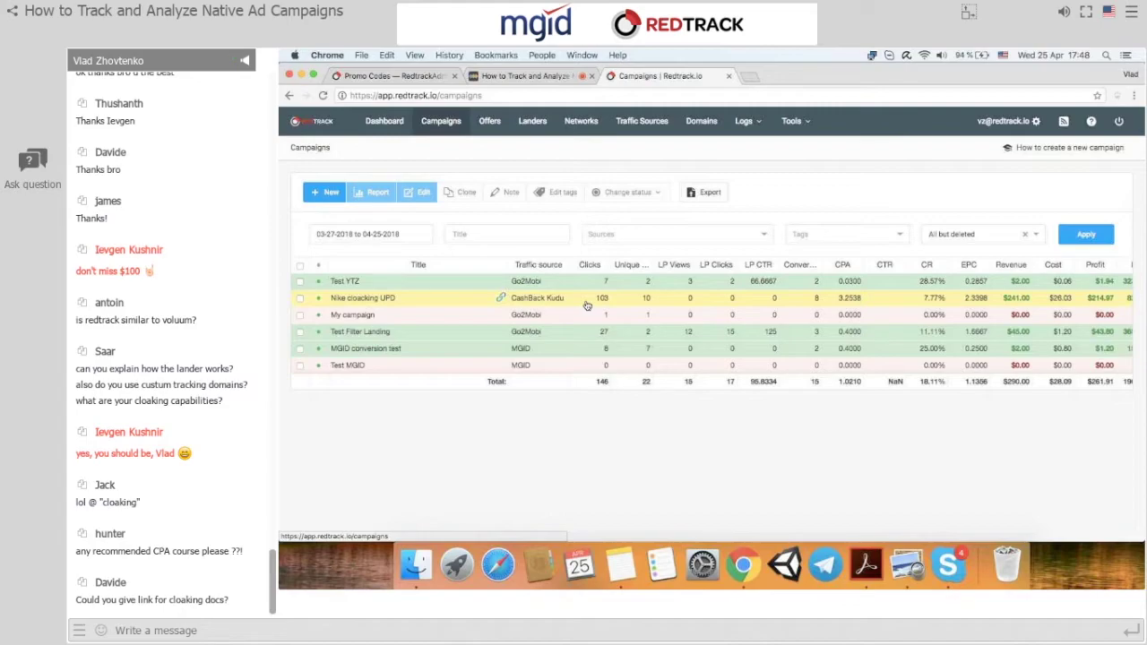
click(806, 128)
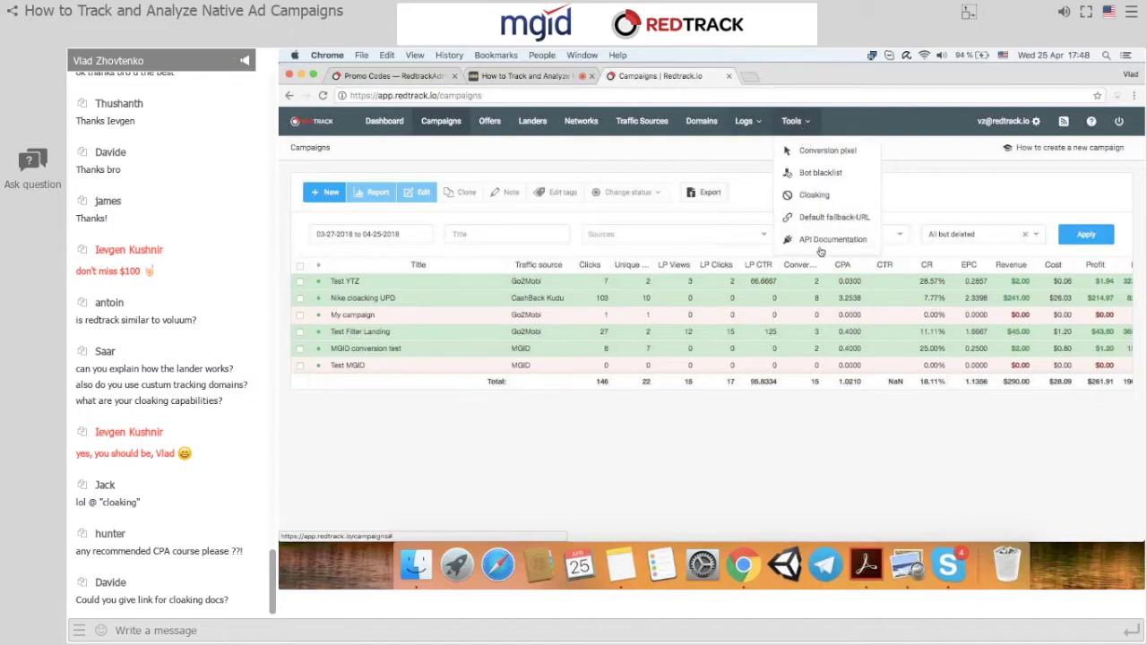
click(744, 121)
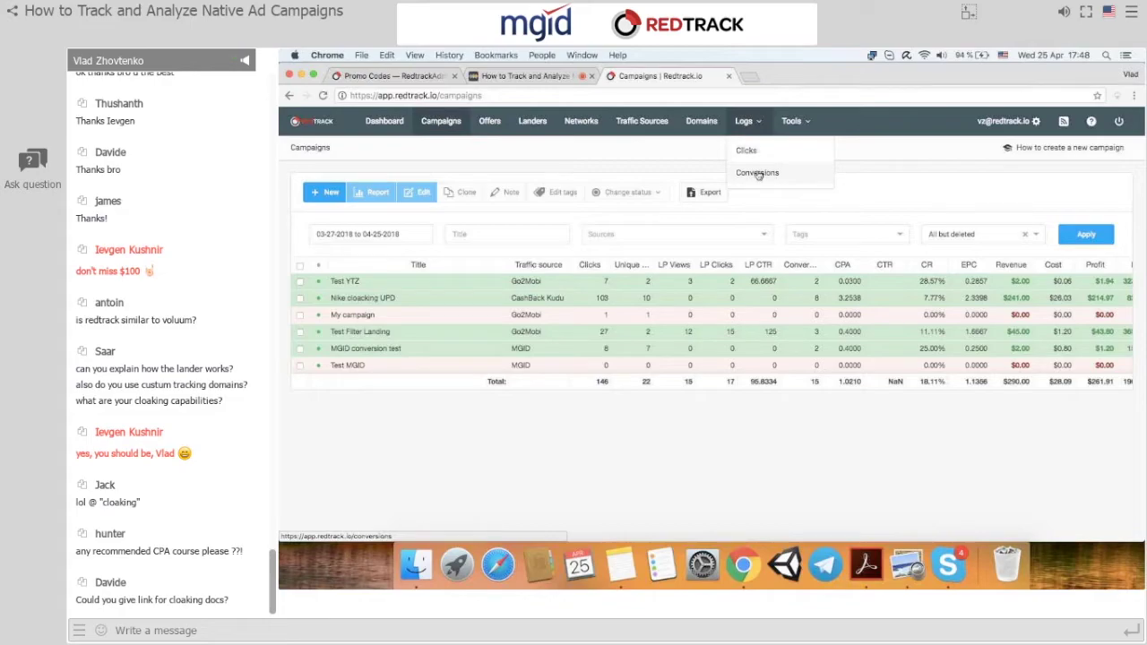
click(758, 175)
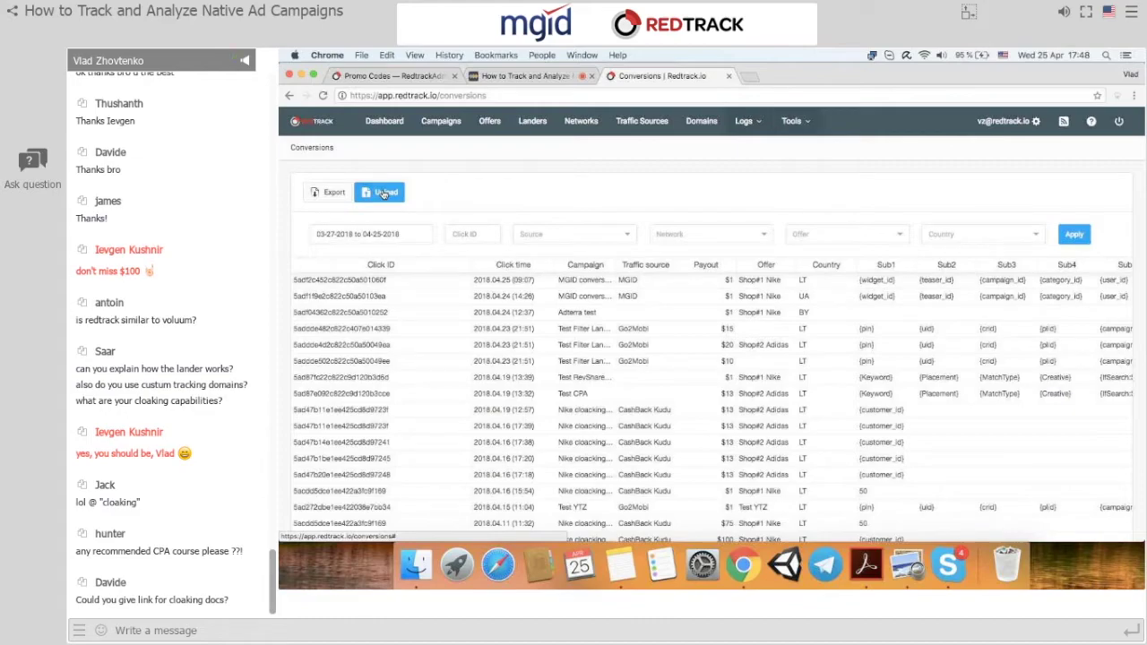
Switch to the Clicks log, then open the conversion tracking settings from Tools.
click(744, 121)
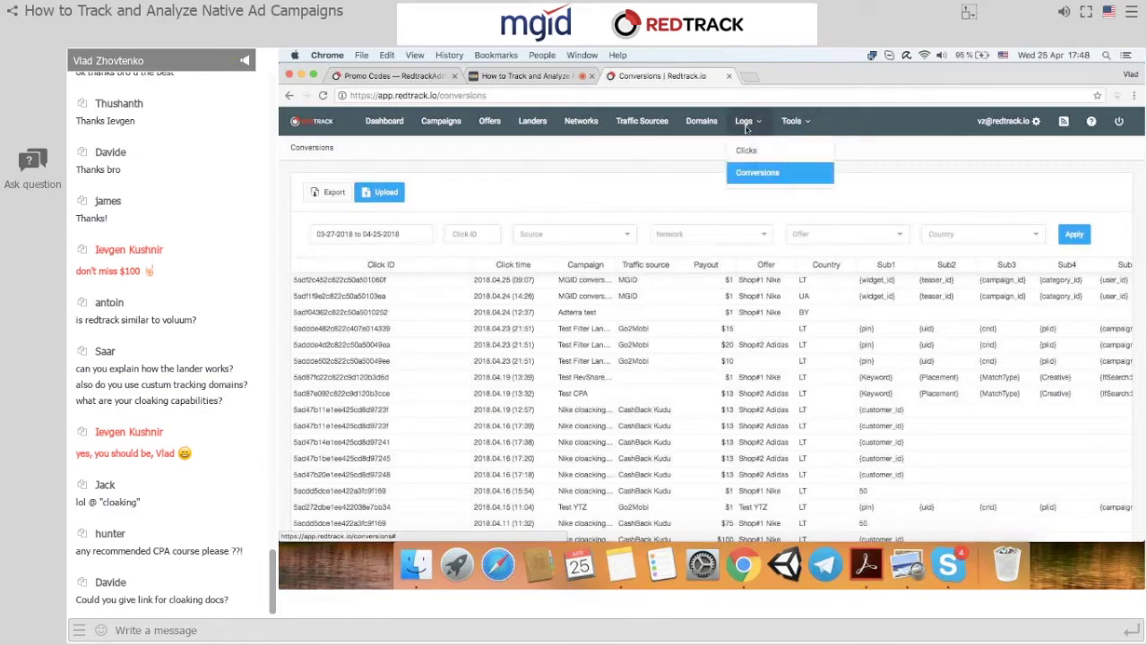
click(741, 146)
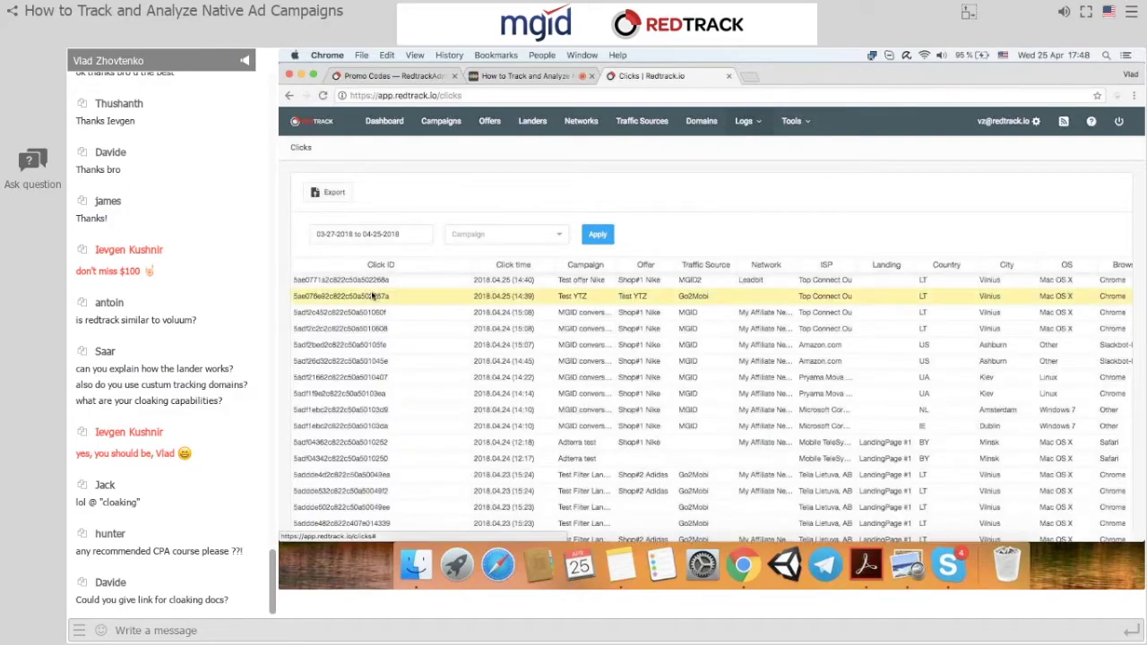
click(793, 120)
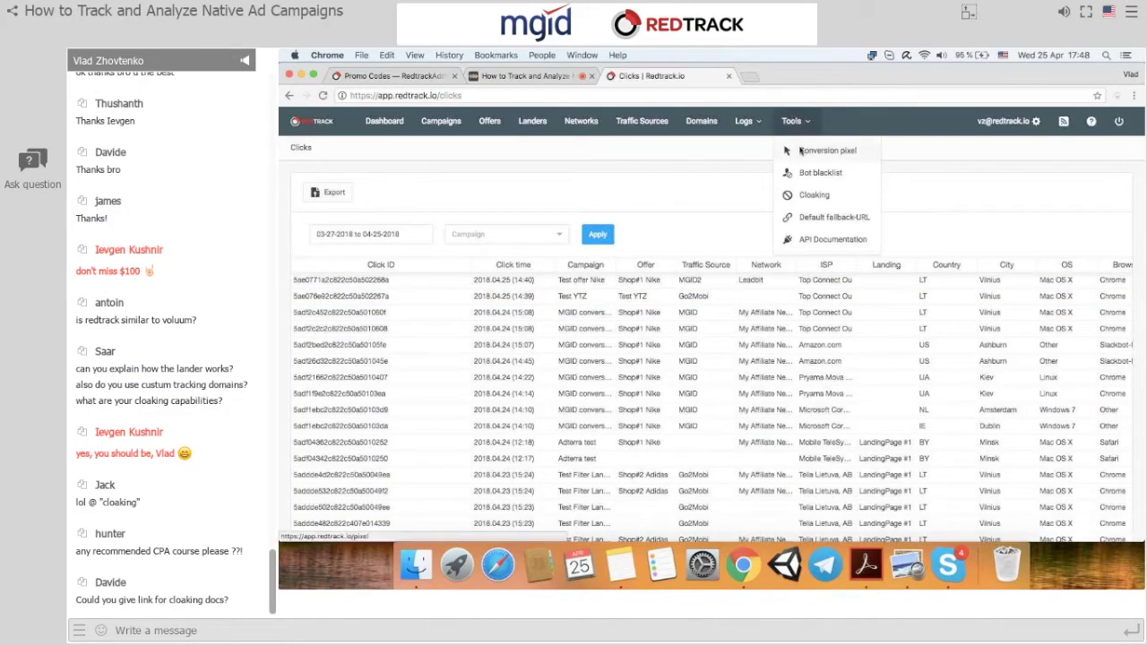
click(800, 150)
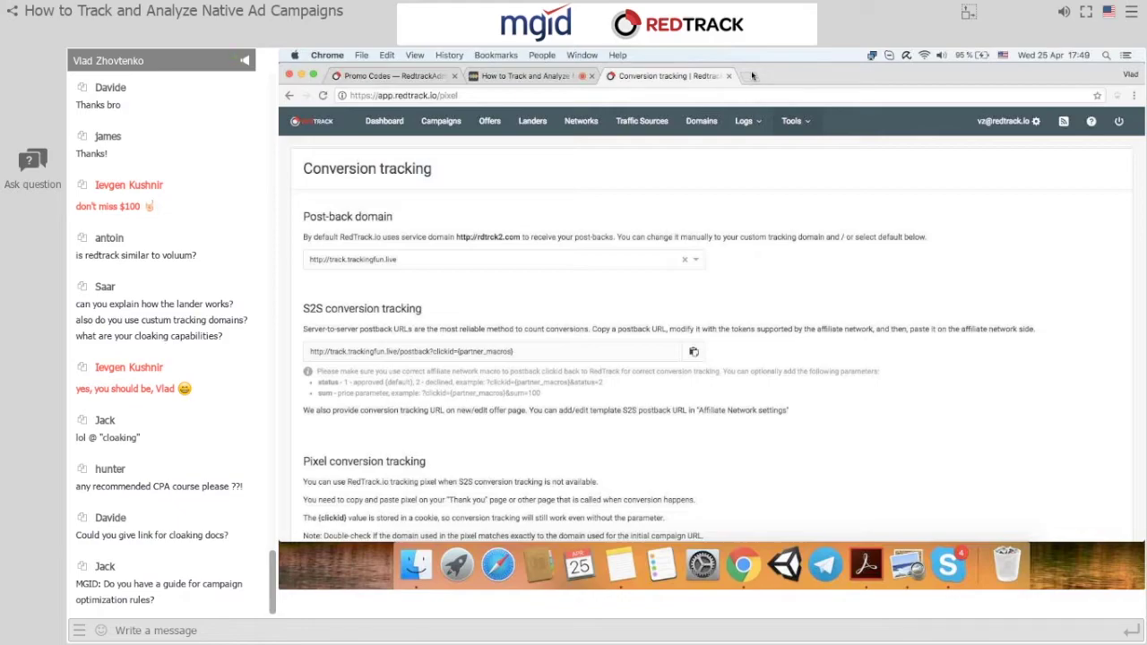
View the Landers list showing LandingPage #1, then return to the Campaigns list.
click(532, 121)
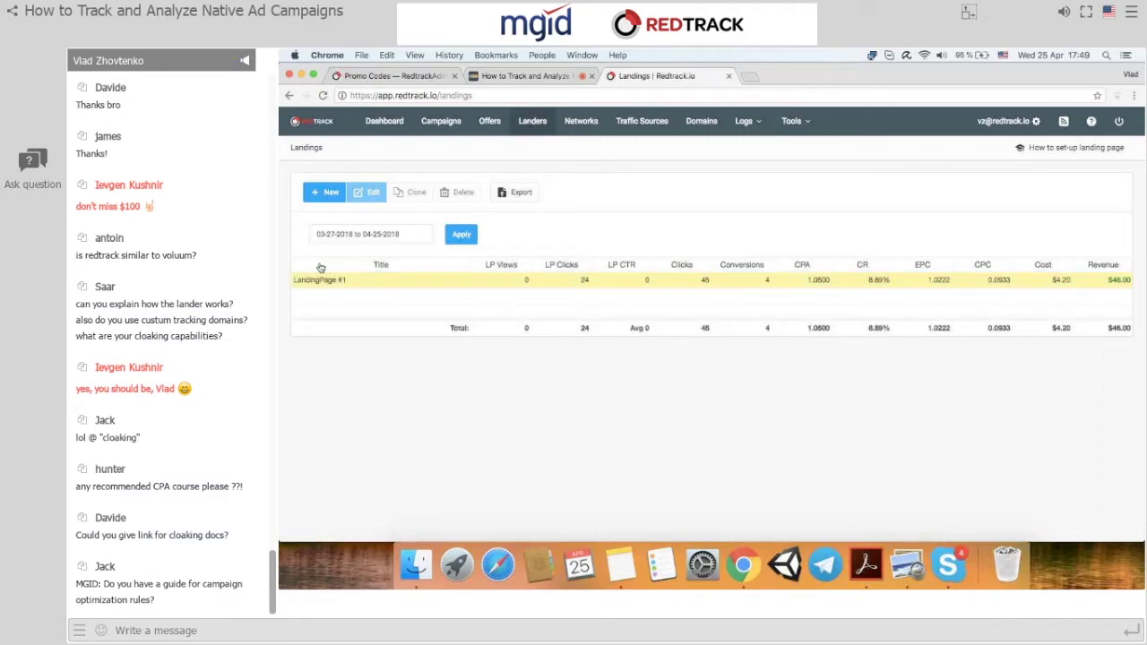
click(419, 129)
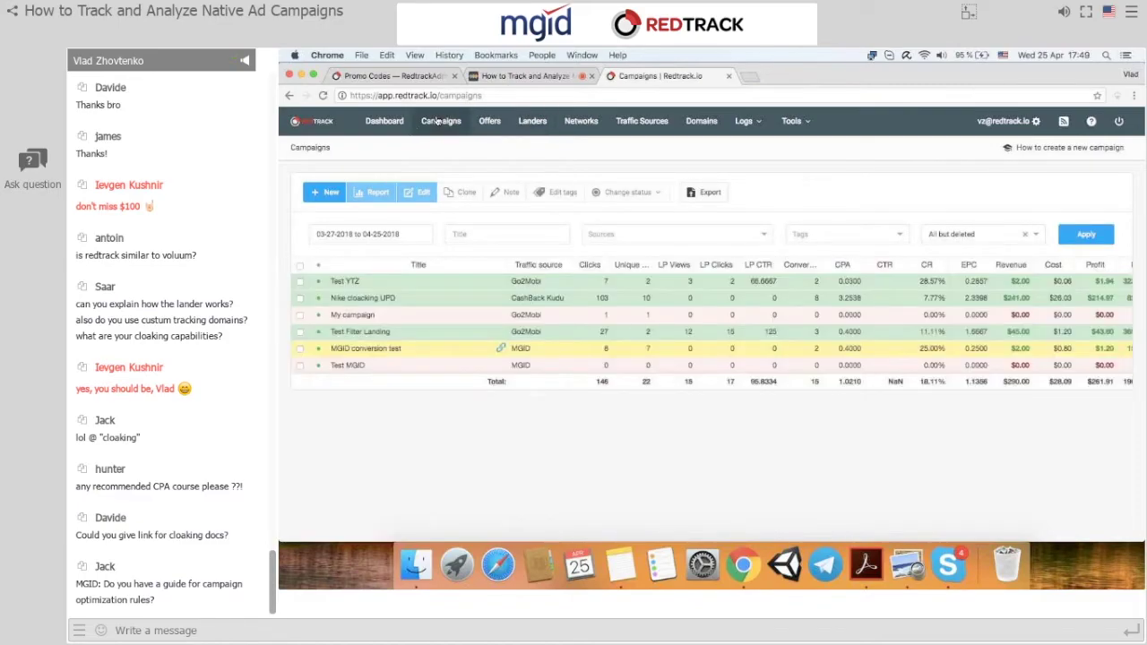
Add LandingPage #1 to the MGID conversion test campaign's stream and save it.
click(381, 349)
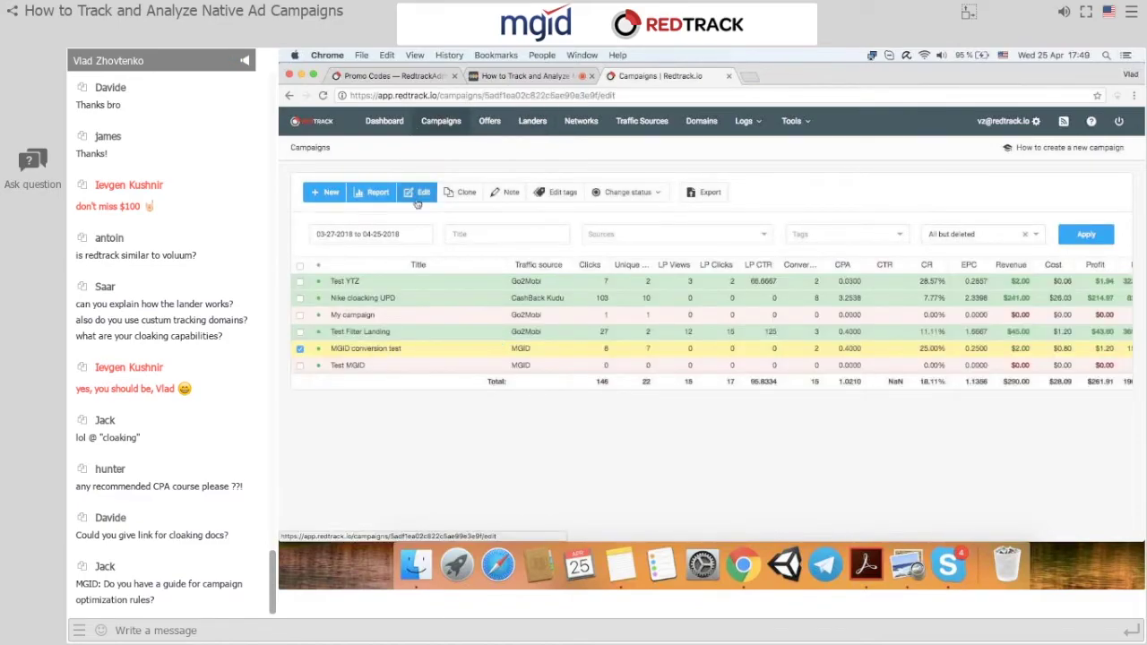
click(420, 192)
click(768, 306)
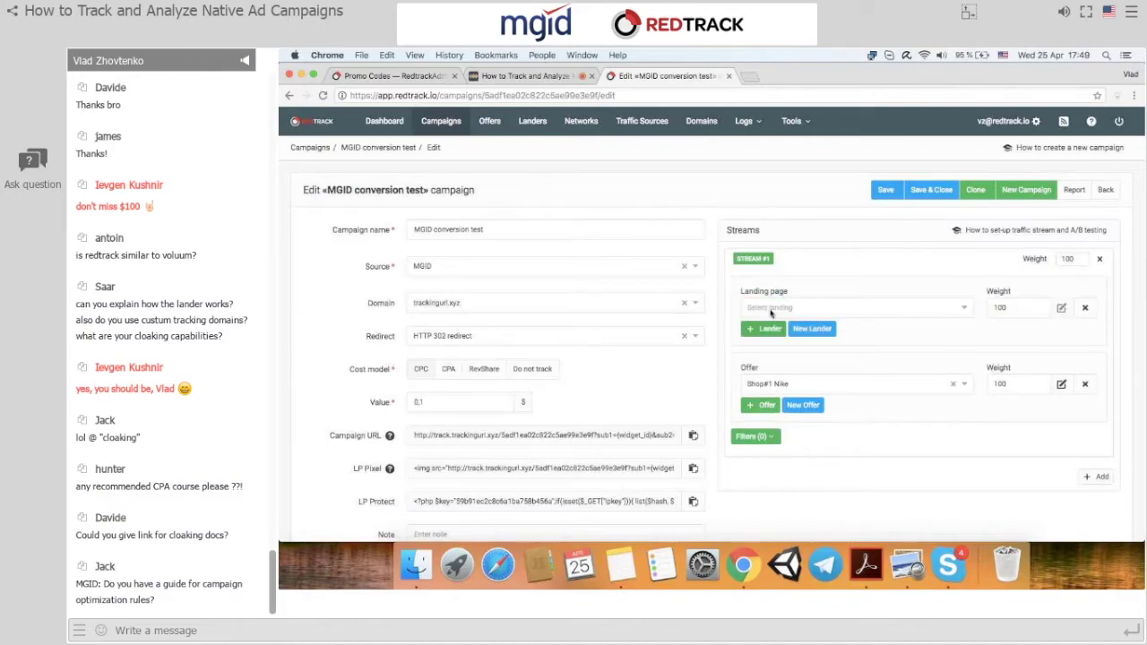
click(773, 326)
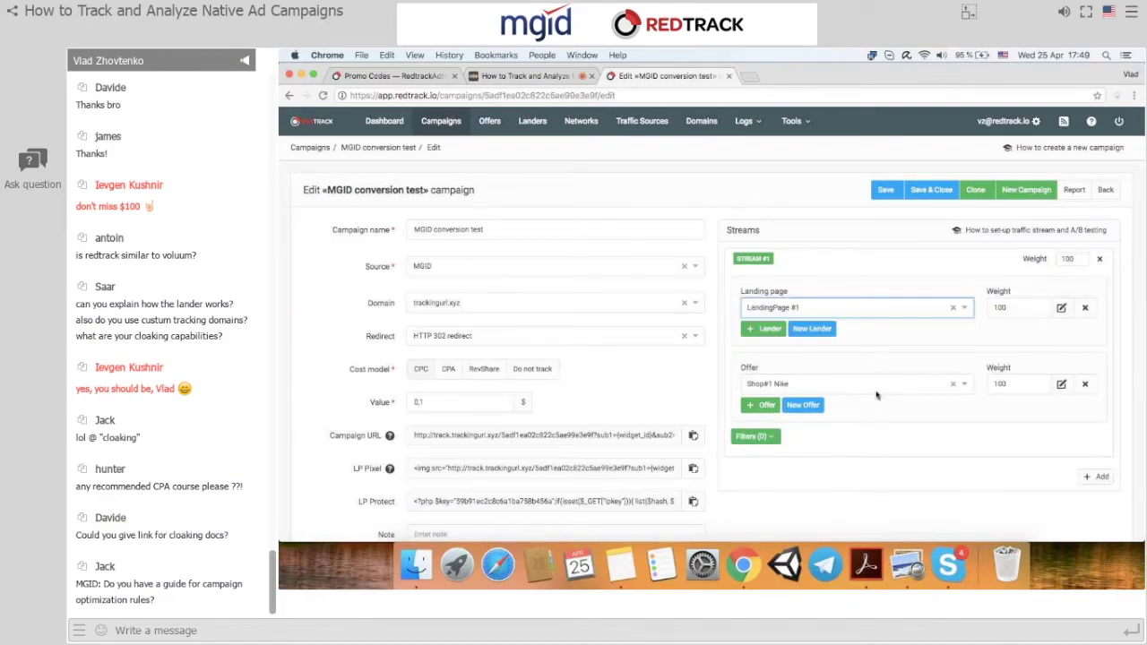
click(888, 190)
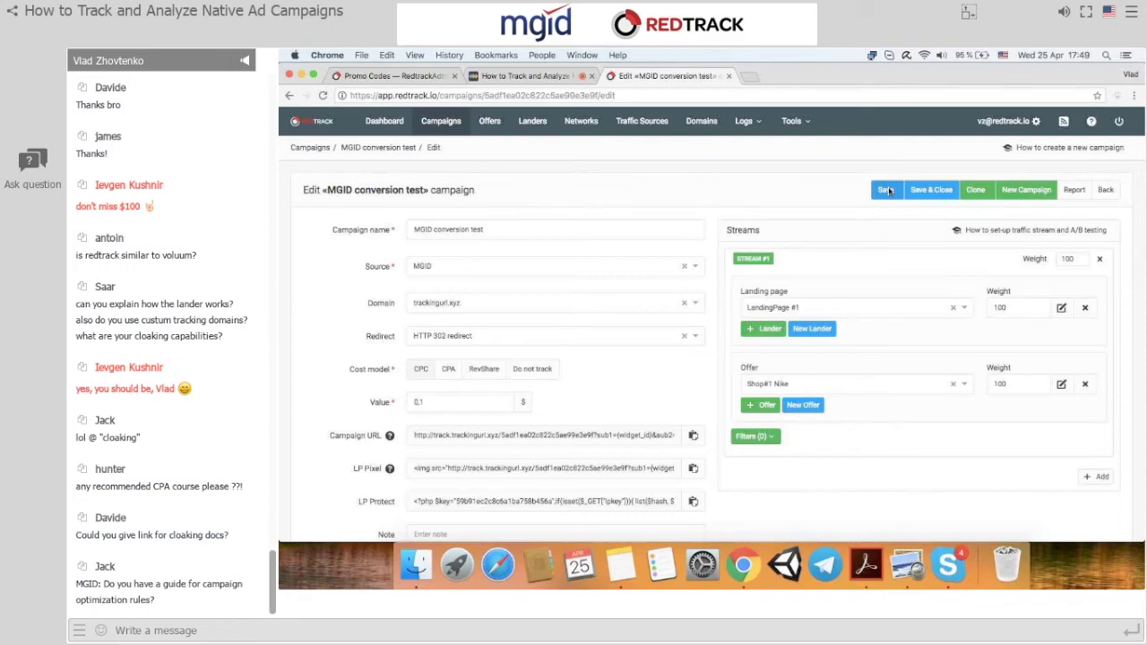
Copy the campaign URL and paste it into a new browser tab.
click(687, 437)
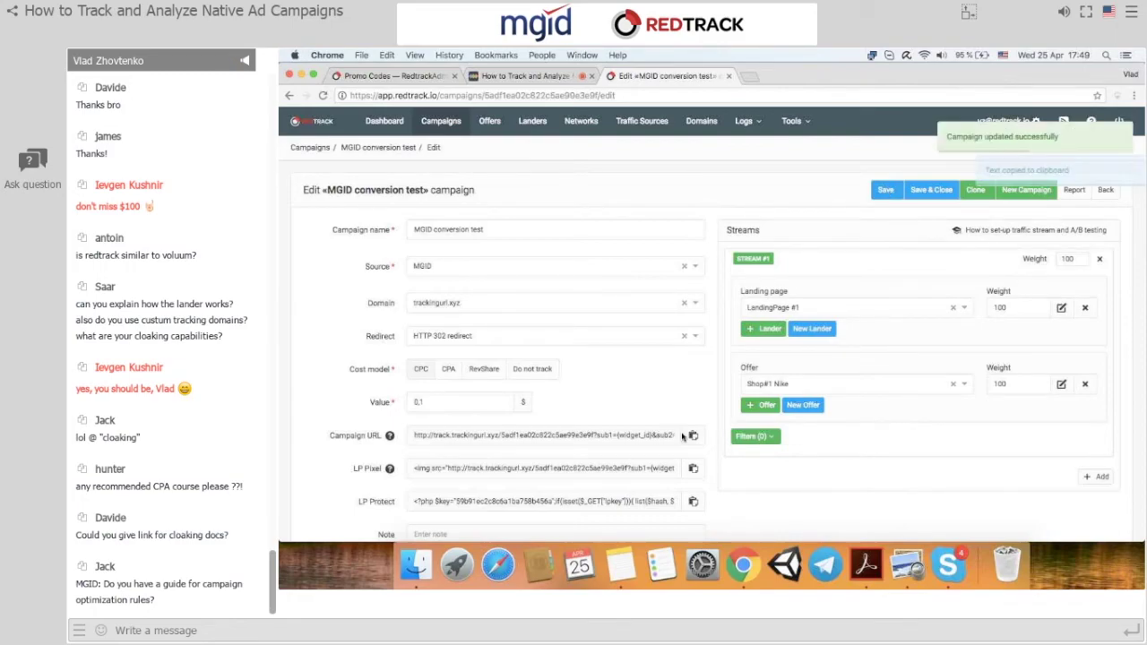
click(750, 77)
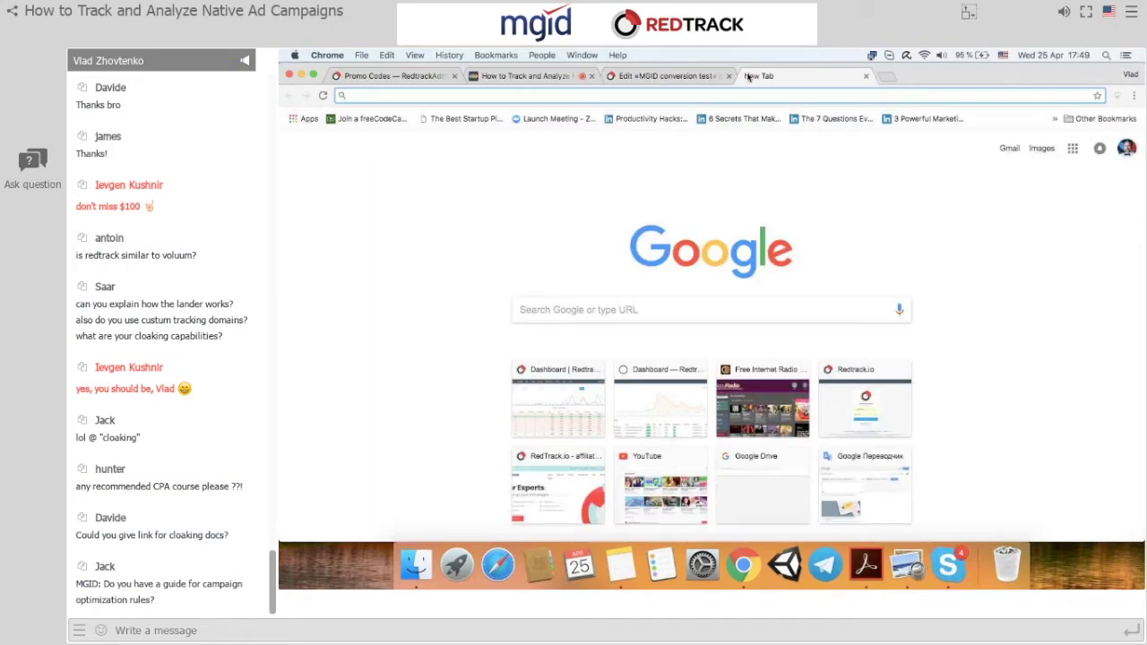
key(super+v)
Load the campaign URL to reach Landing Page #1, then add another offer on the edit page.
key(Return)
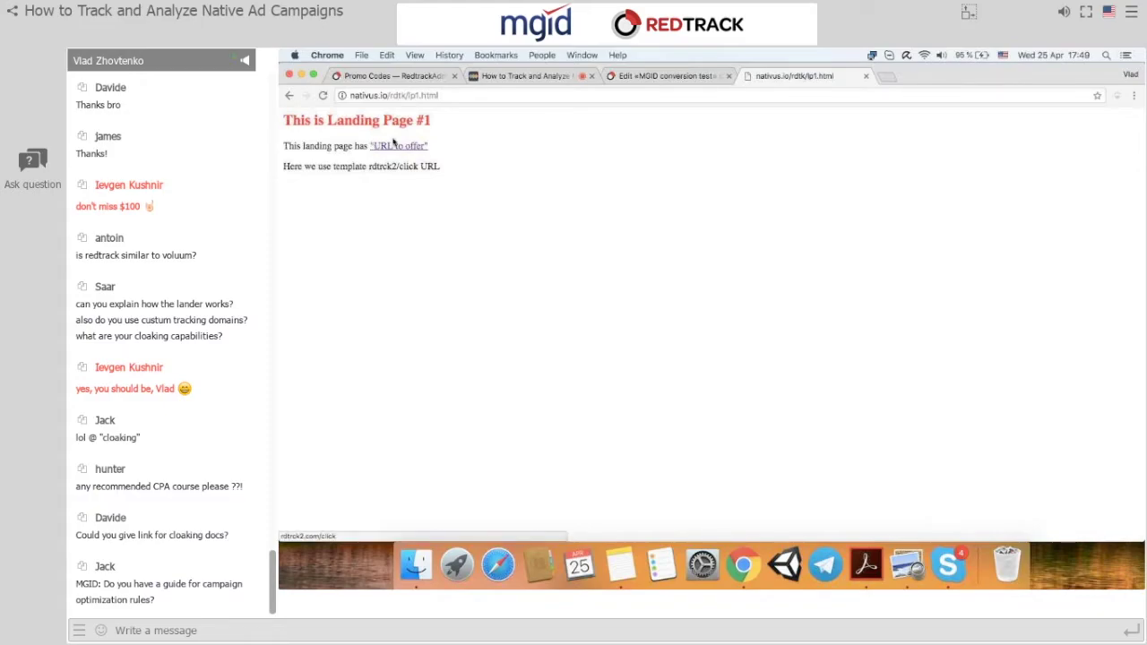
click(666, 76)
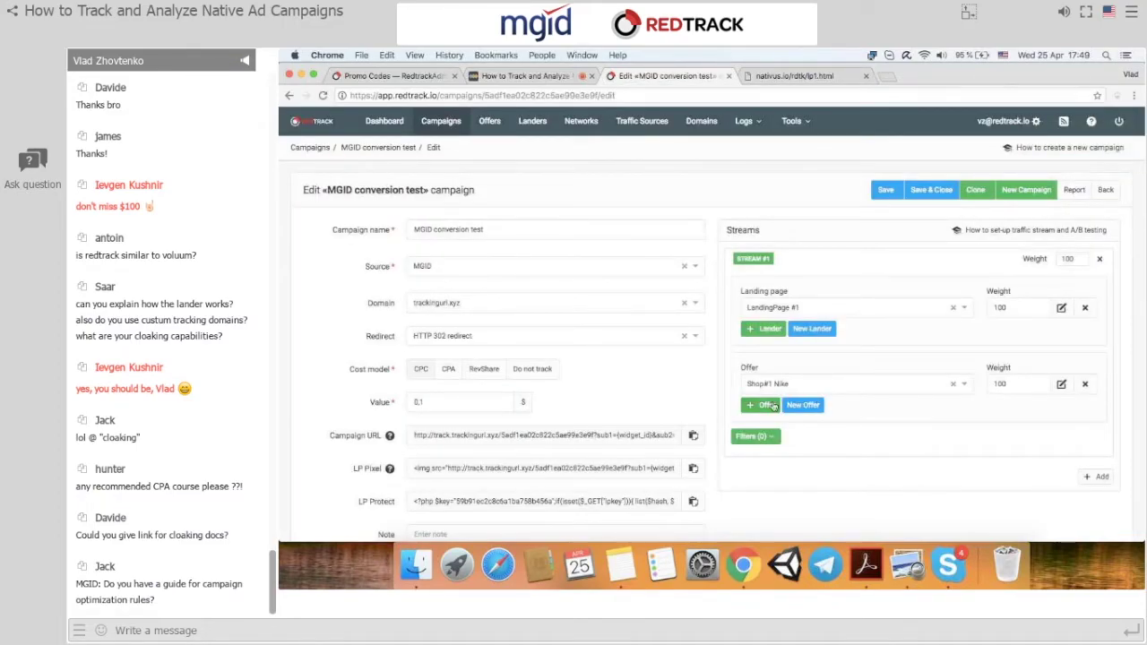
click(763, 406)
Add Shop#2 Adidas as the second offer, then follow the landing page's offer link.
click(773, 406)
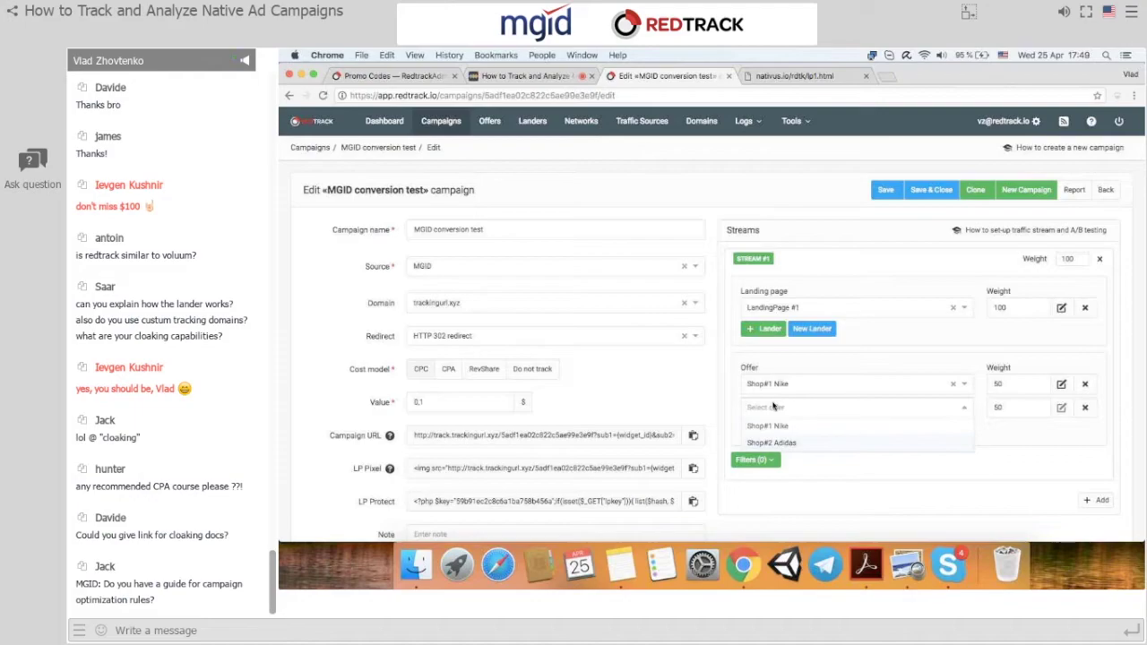
key(Down)
key(Return)
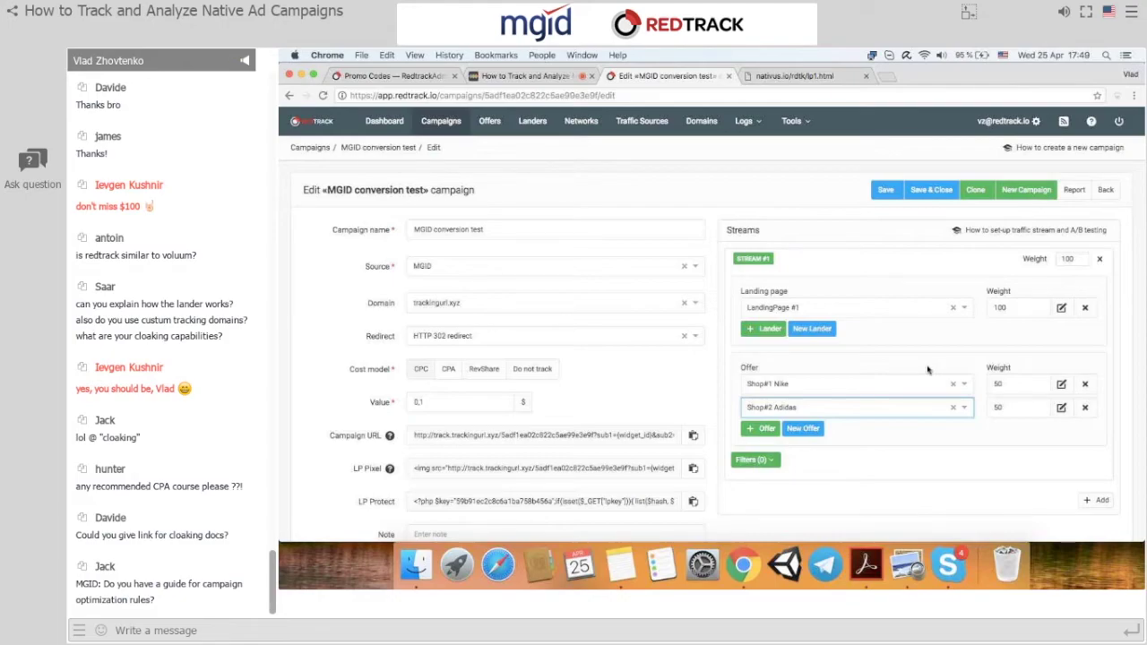
click(794, 77)
click(419, 145)
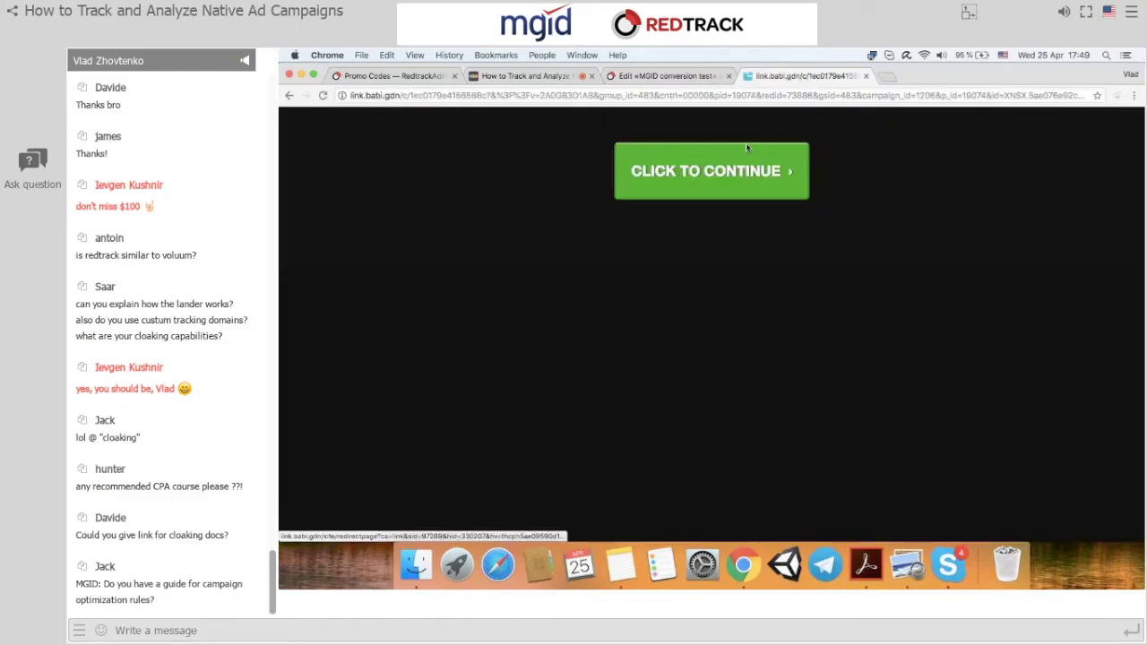
Close the offer page, go to Landers without saving, and open LandingPage #1.
click(866, 76)
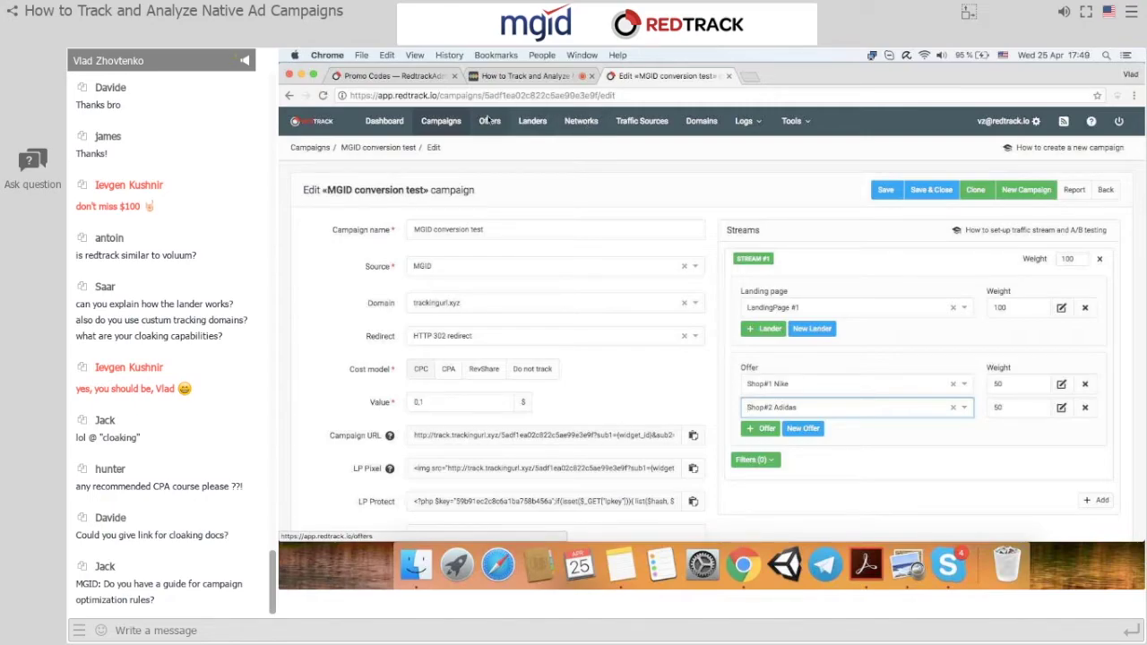
click(533, 122)
click(759, 201)
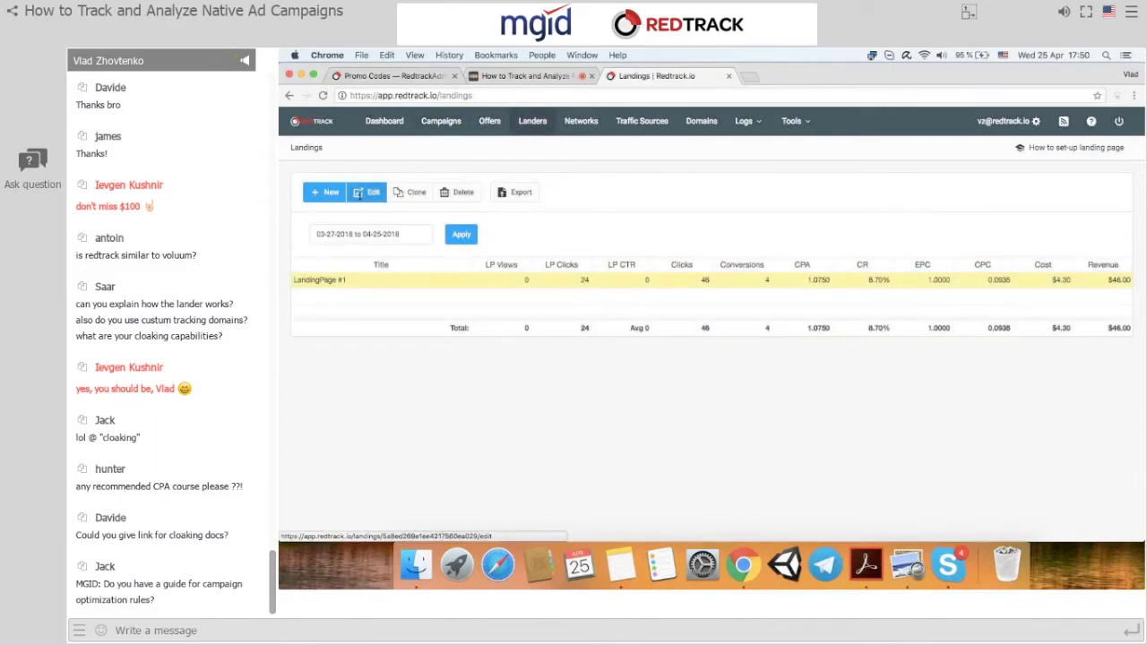
click(361, 194)
drag(620, 265, 504, 266)
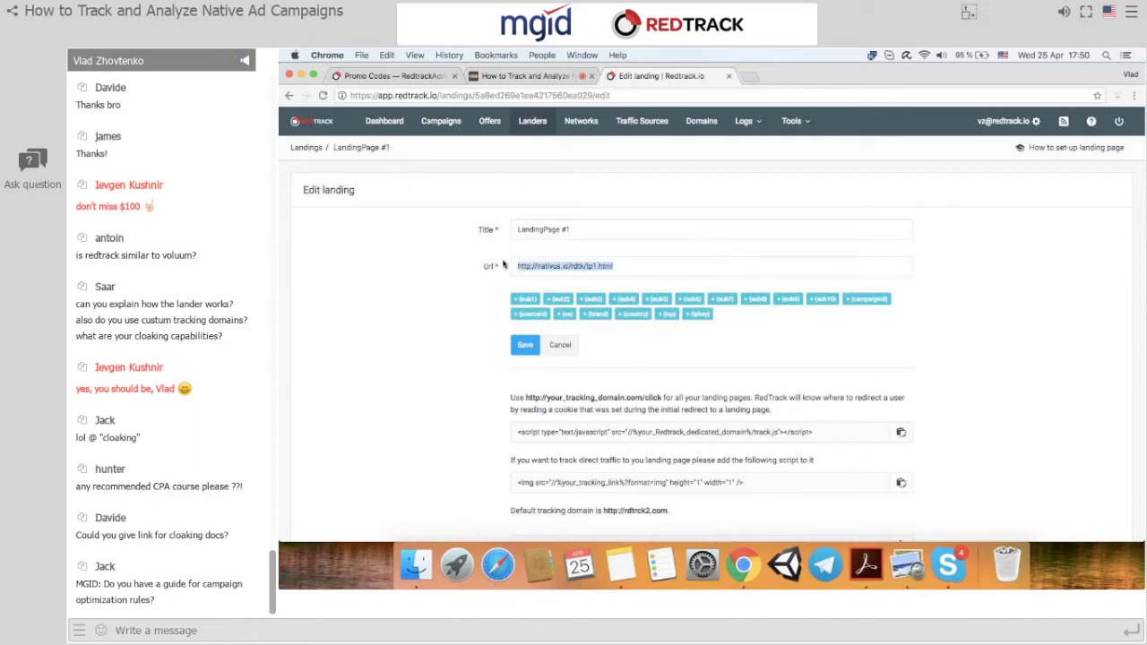
click(756, 77)
key(super+v)
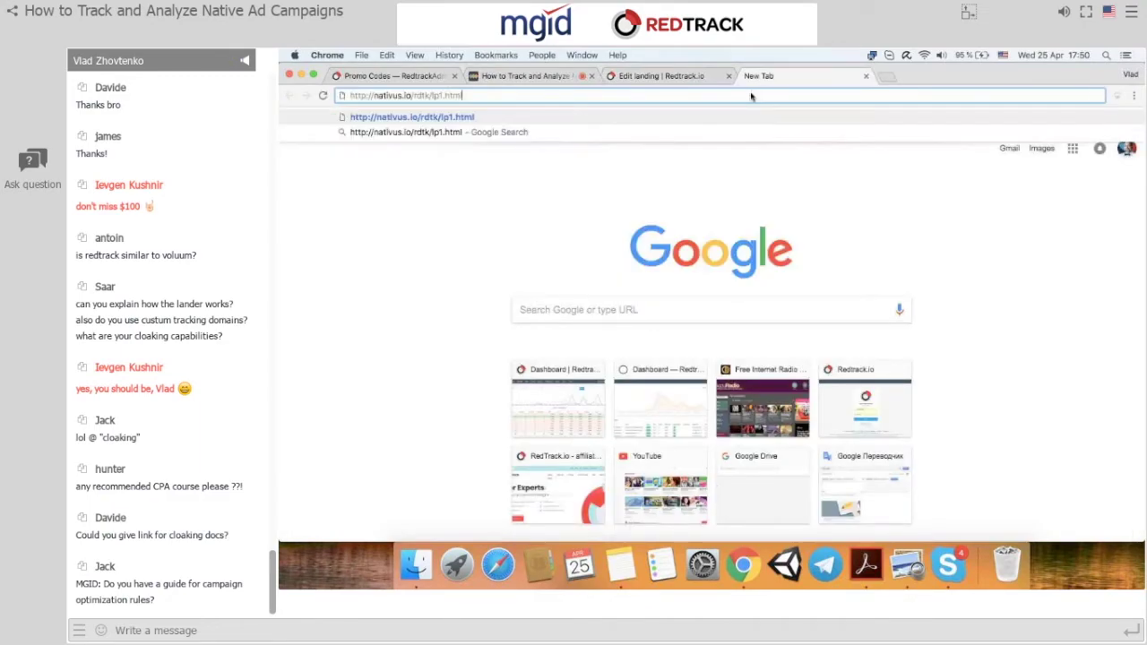
key(Return)
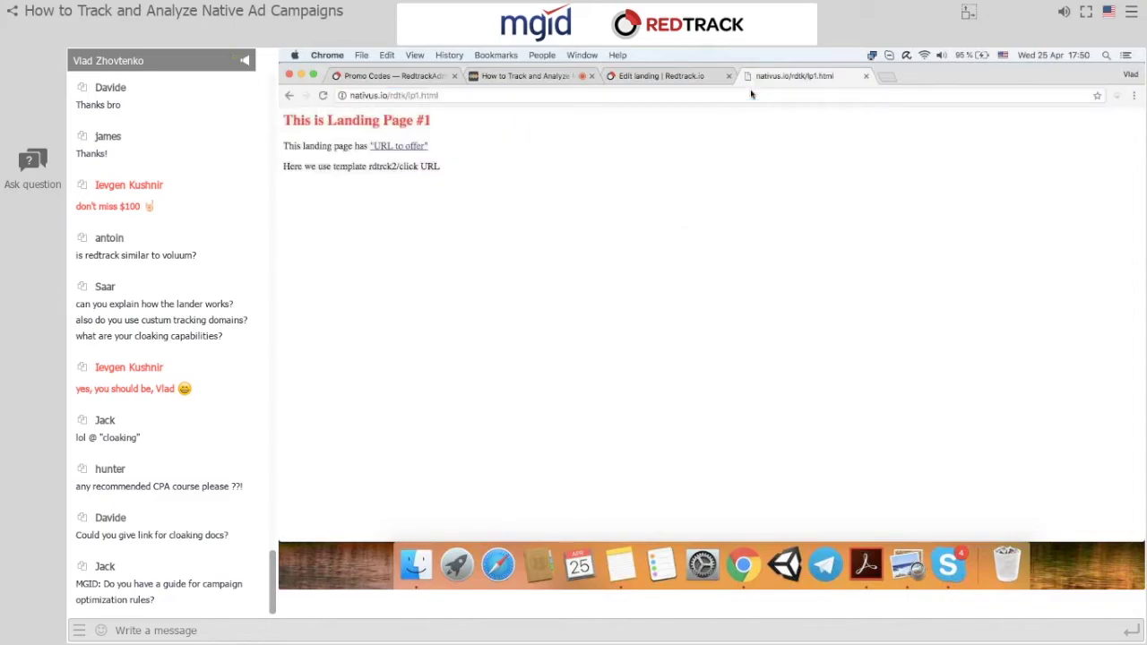
View the landing page's HTML source, then close both tabs to return to Edit landing.
right_click(710, 176)
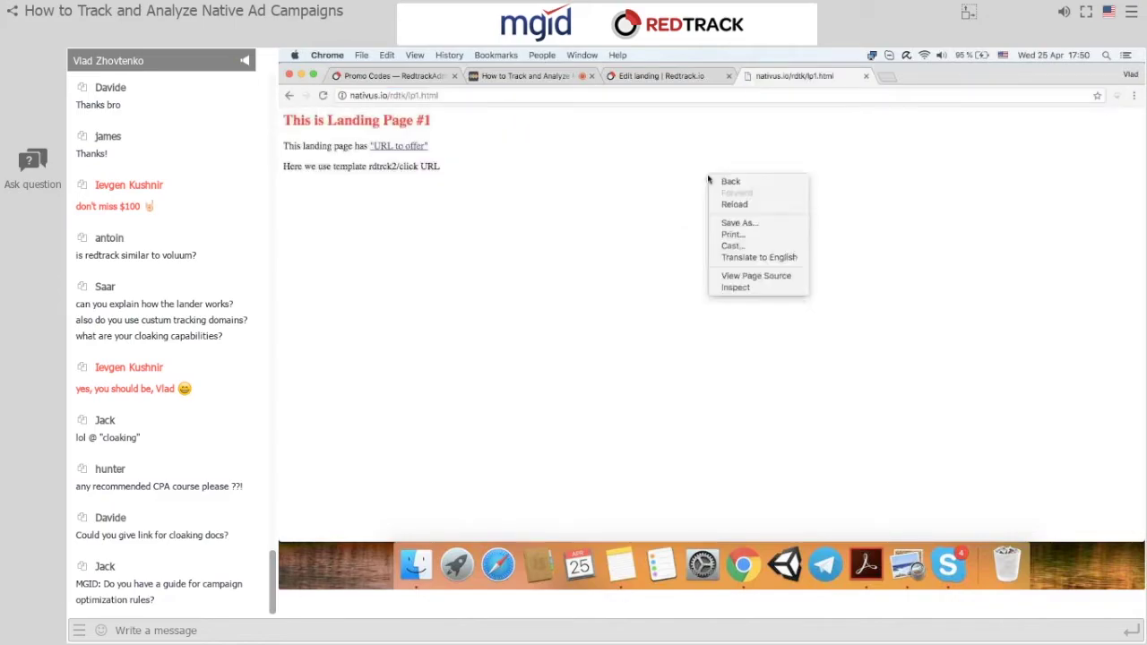
click(762, 278)
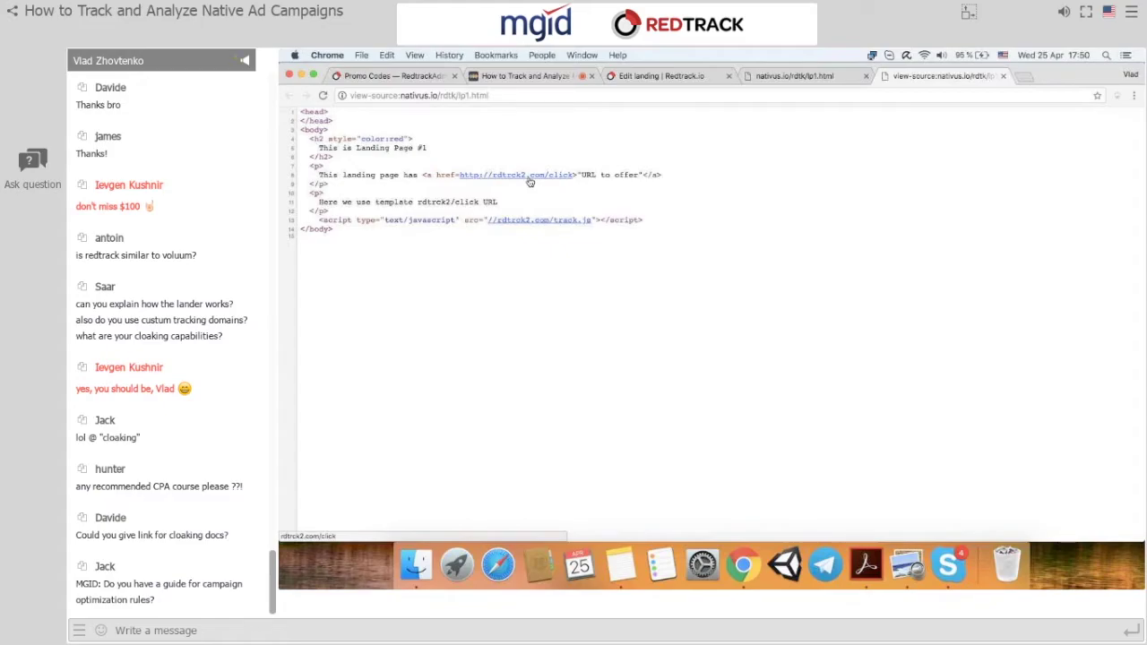
click(866, 76)
click(866, 76)
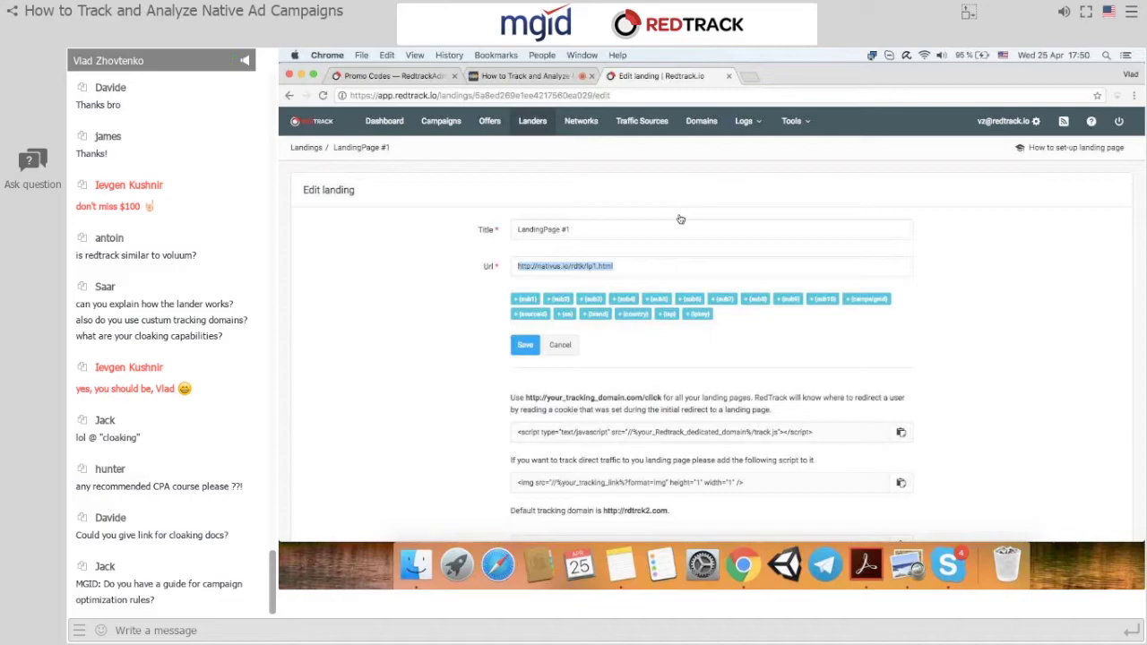
scroll(683, 268, down, 2)
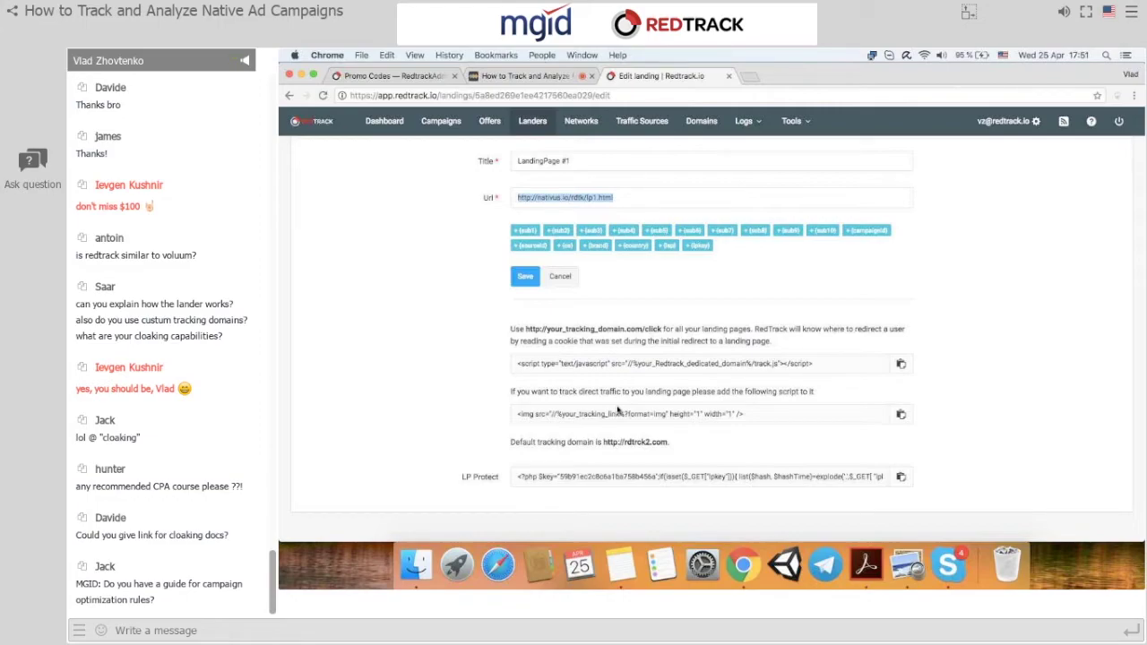
click(1035, 121)
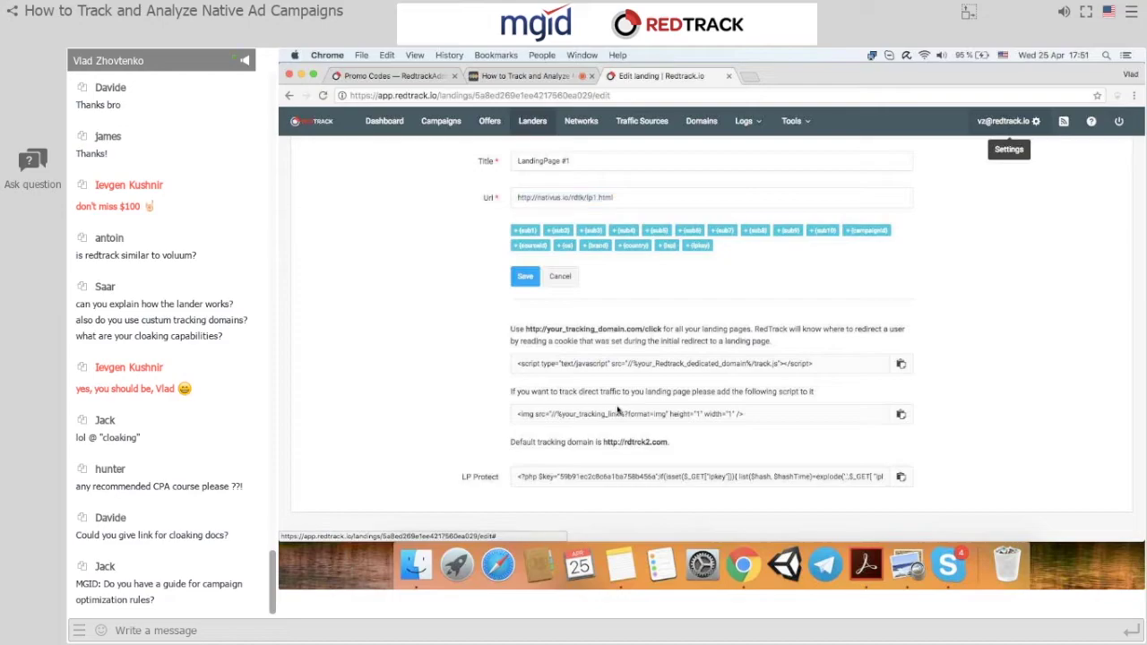
Visit the Profile page, then switch to the Dashboard with its clicks and conversions chart.
click(978, 154)
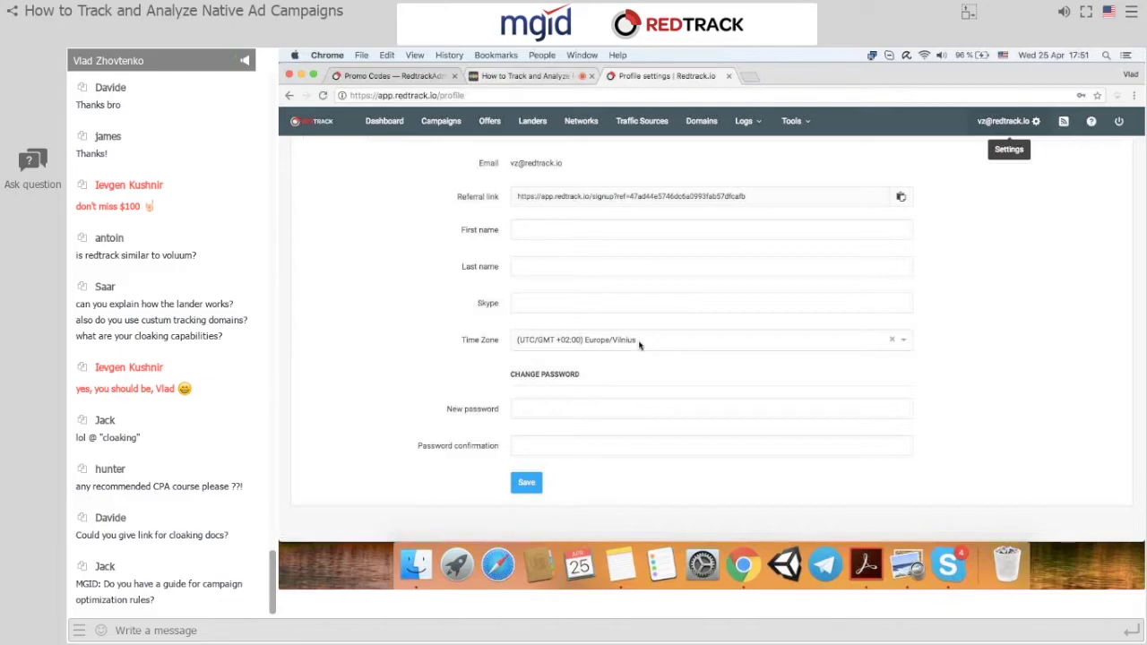
click(385, 121)
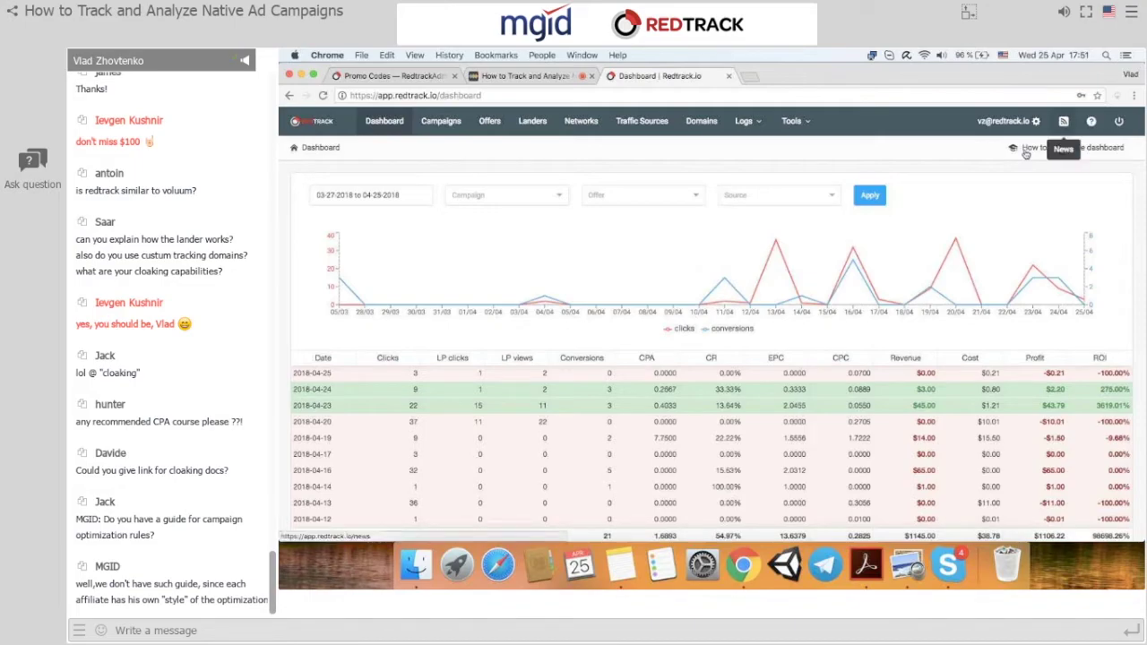
Open the Help menu, then go to the Campaigns page listing 03-27-2018 to 04-25-2018 campaigns.
click(1090, 124)
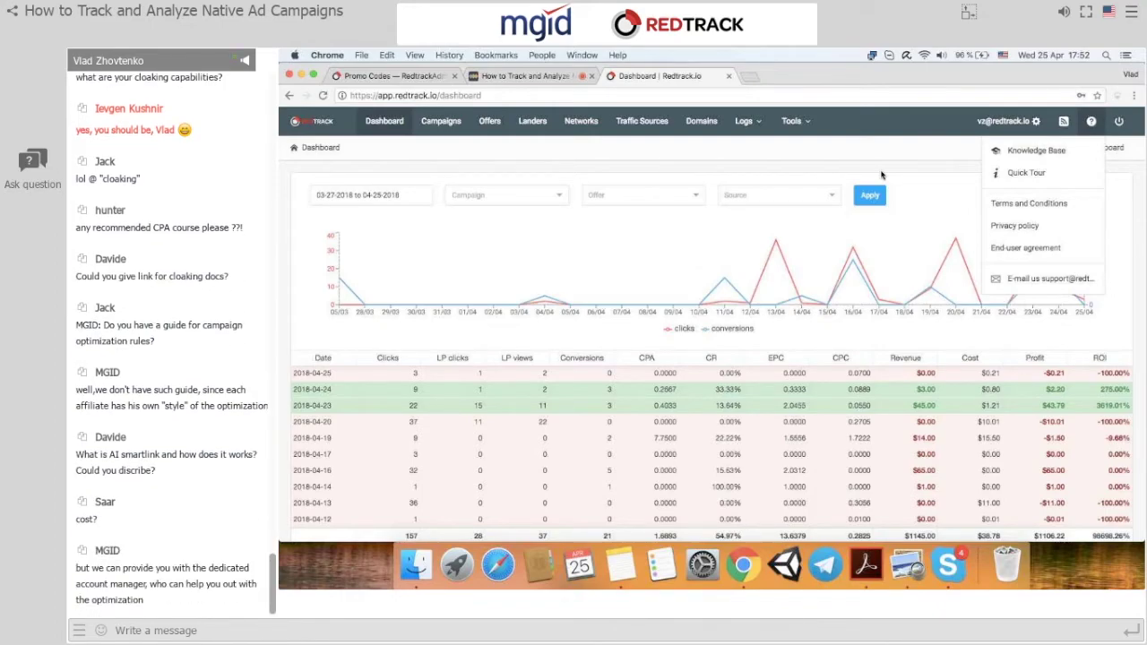
click(443, 121)
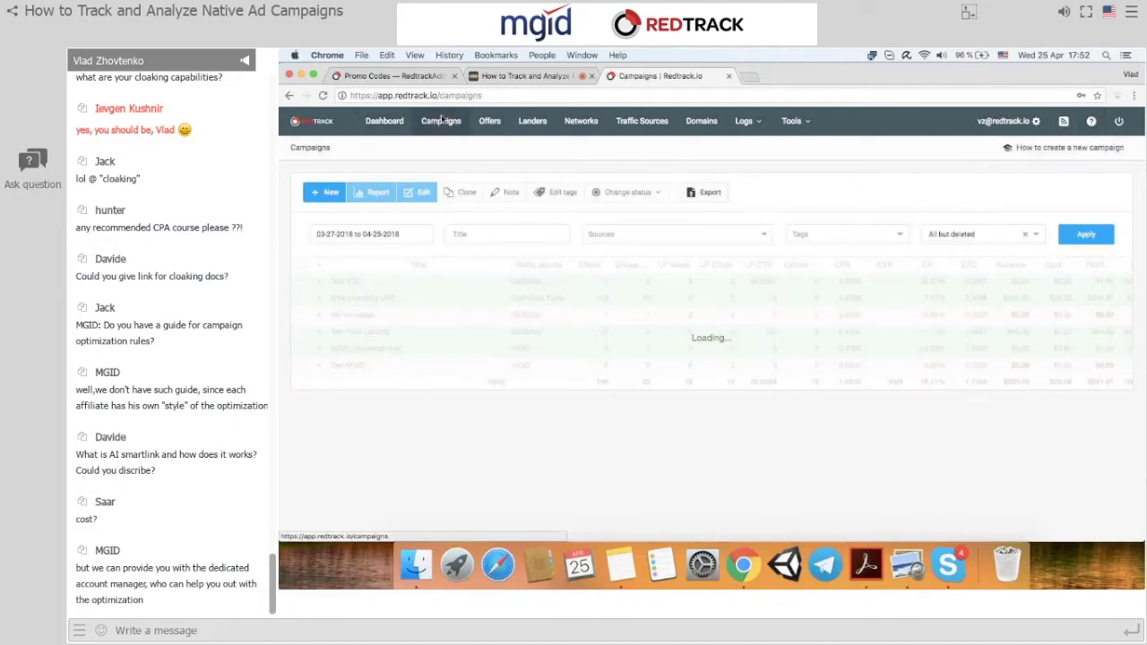
Select the Test YTZ campaign and open its statistics report showing 8 clicks and 2 conversions.
click(300, 280)
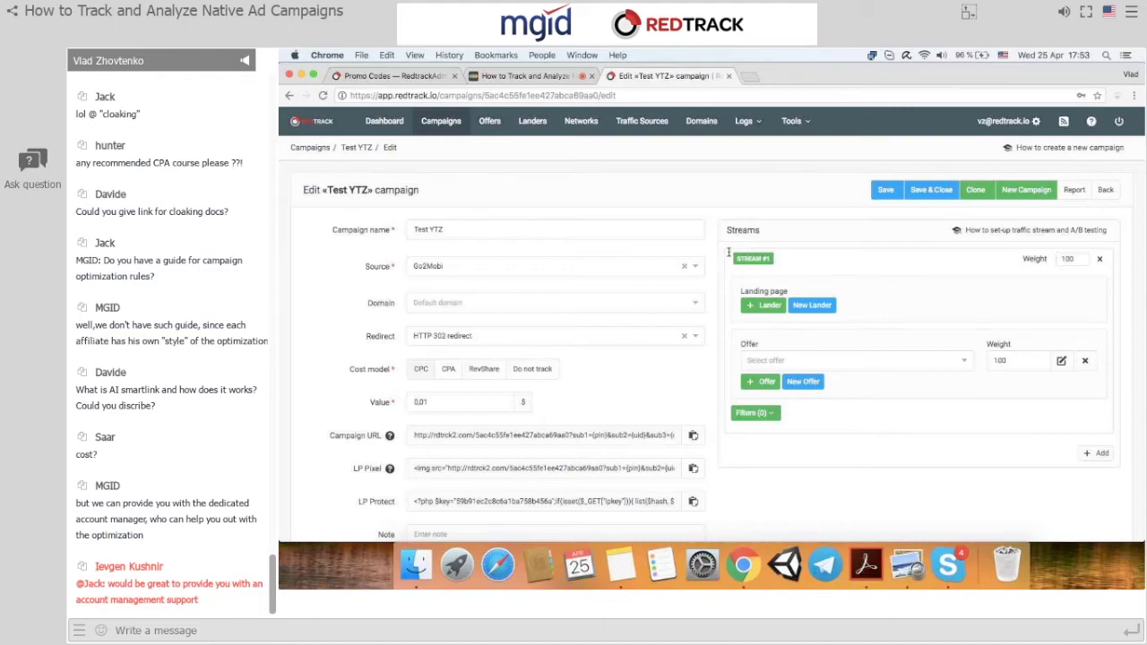
click(1066, 188)
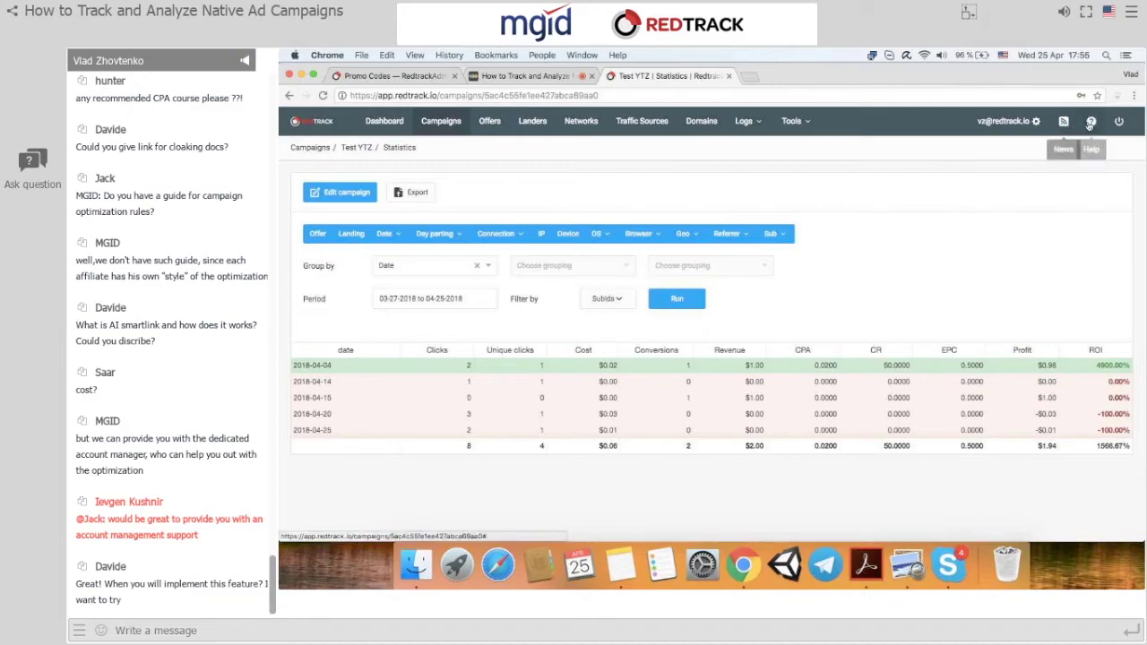
Open the account settings menu from the Test YTZ statistics report.
click(1026, 121)
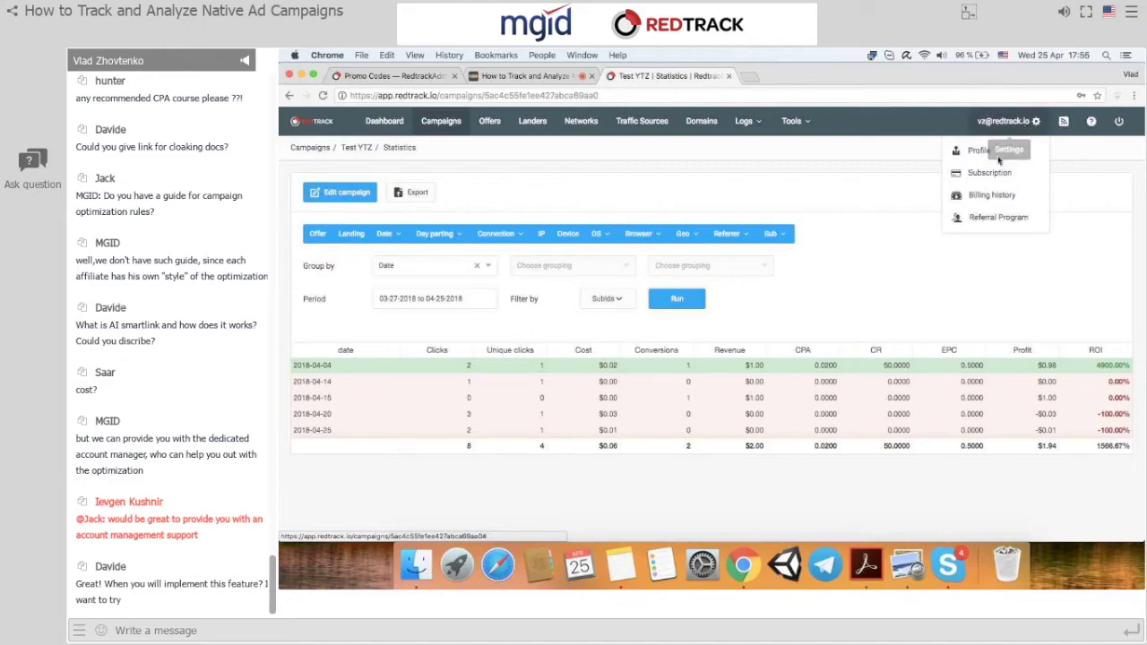
Open the subscription details and list the plans, from Starter at 29/Month to Enterprise at 939/Month.
click(984, 175)
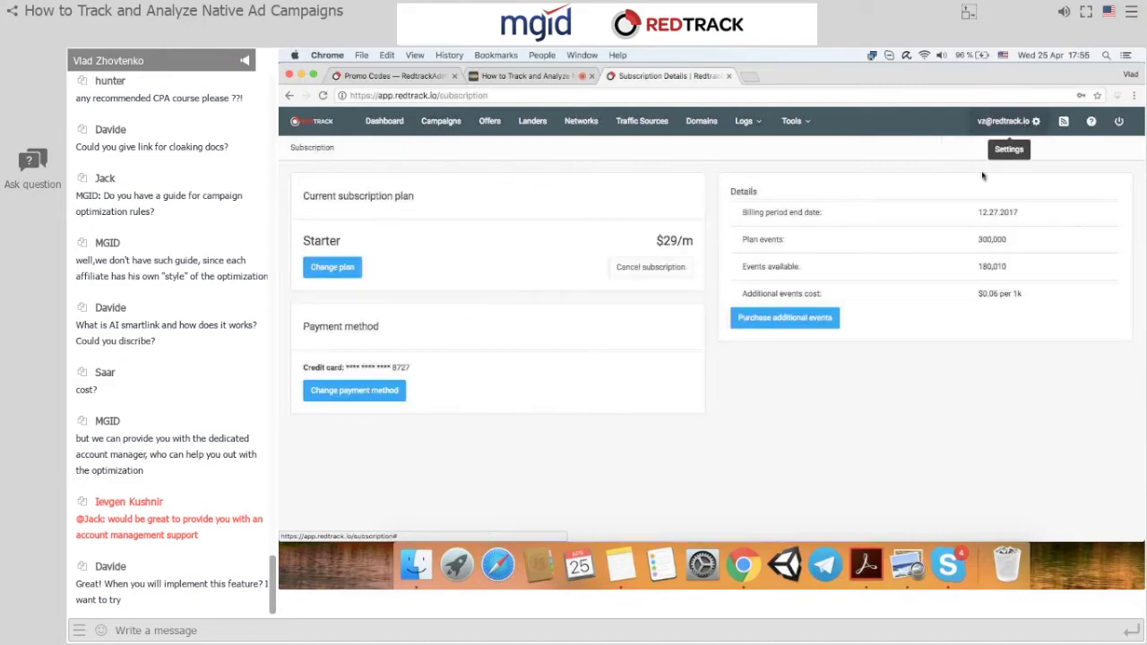
click(333, 268)
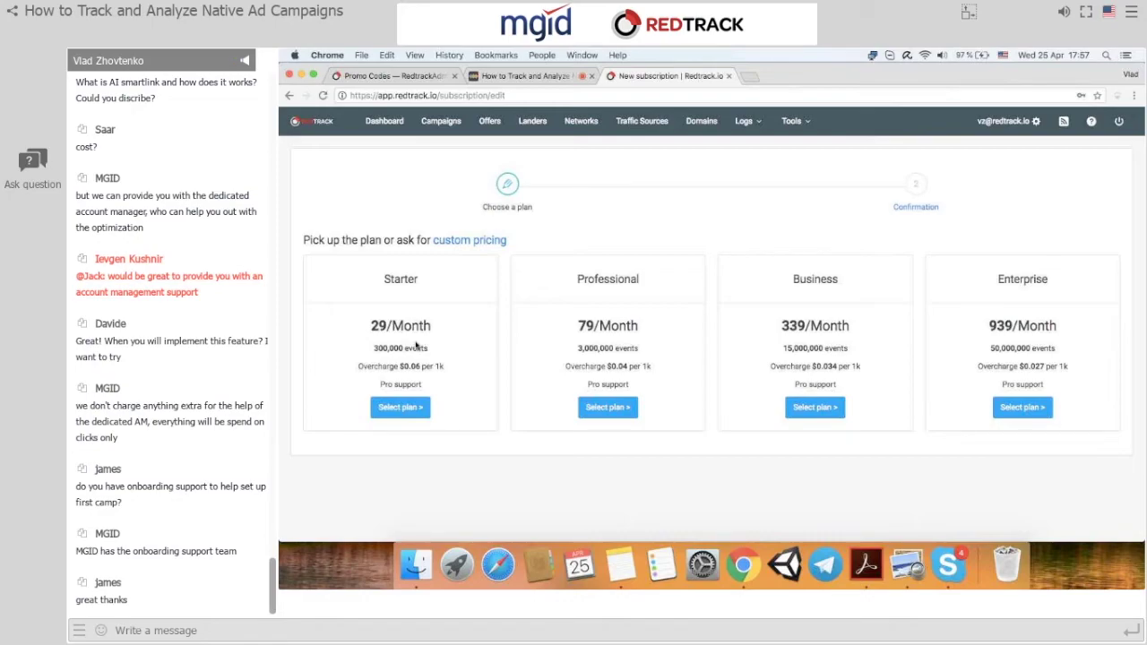
Return to the RedTrack dashboard, then stop screen sharing in the webinar Chrome tab.
click(384, 121)
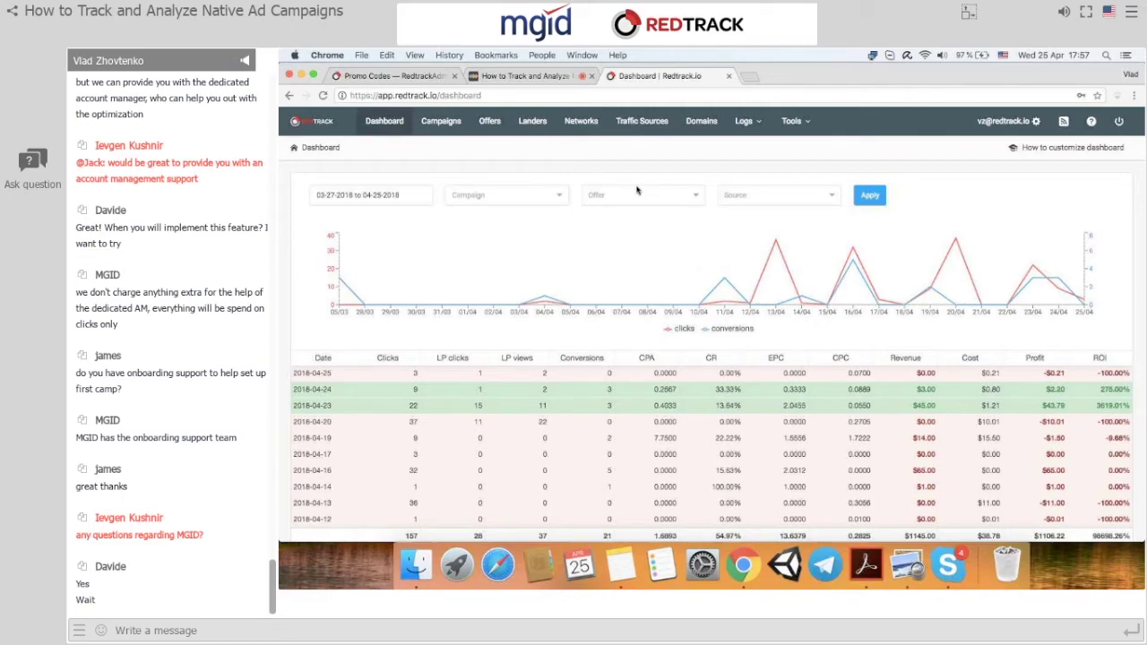
click(529, 76)
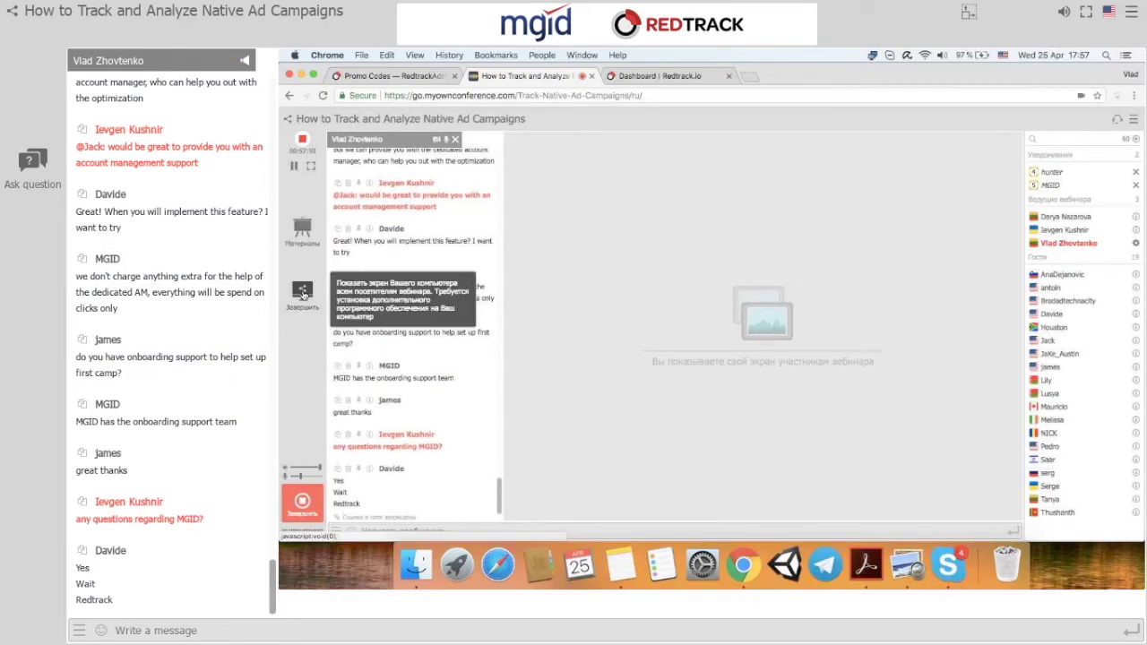
click(302, 293)
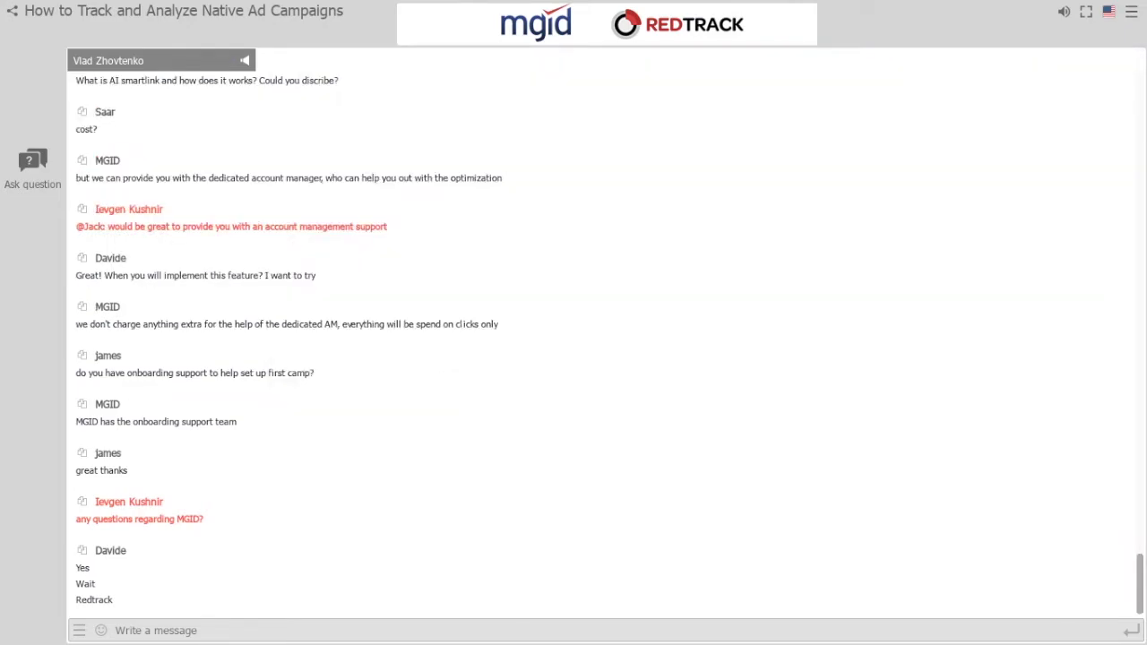